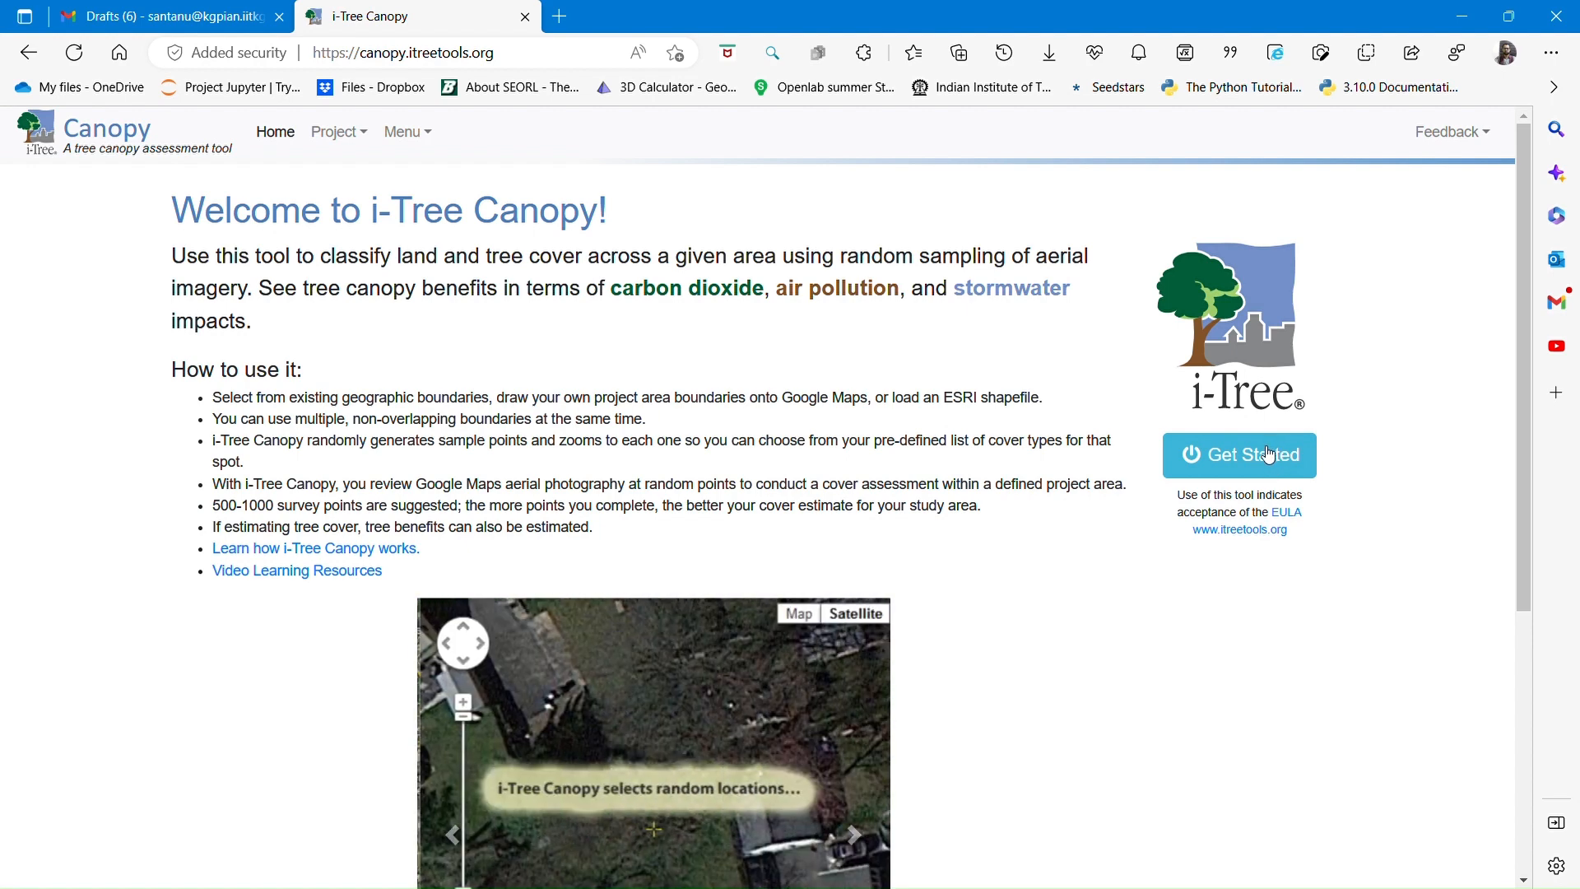
# Start a new survey project and locate the NA to NE residential blocks at IIT Kharagpur, India, on the satellite map
pyautogui.click(1268, 455)
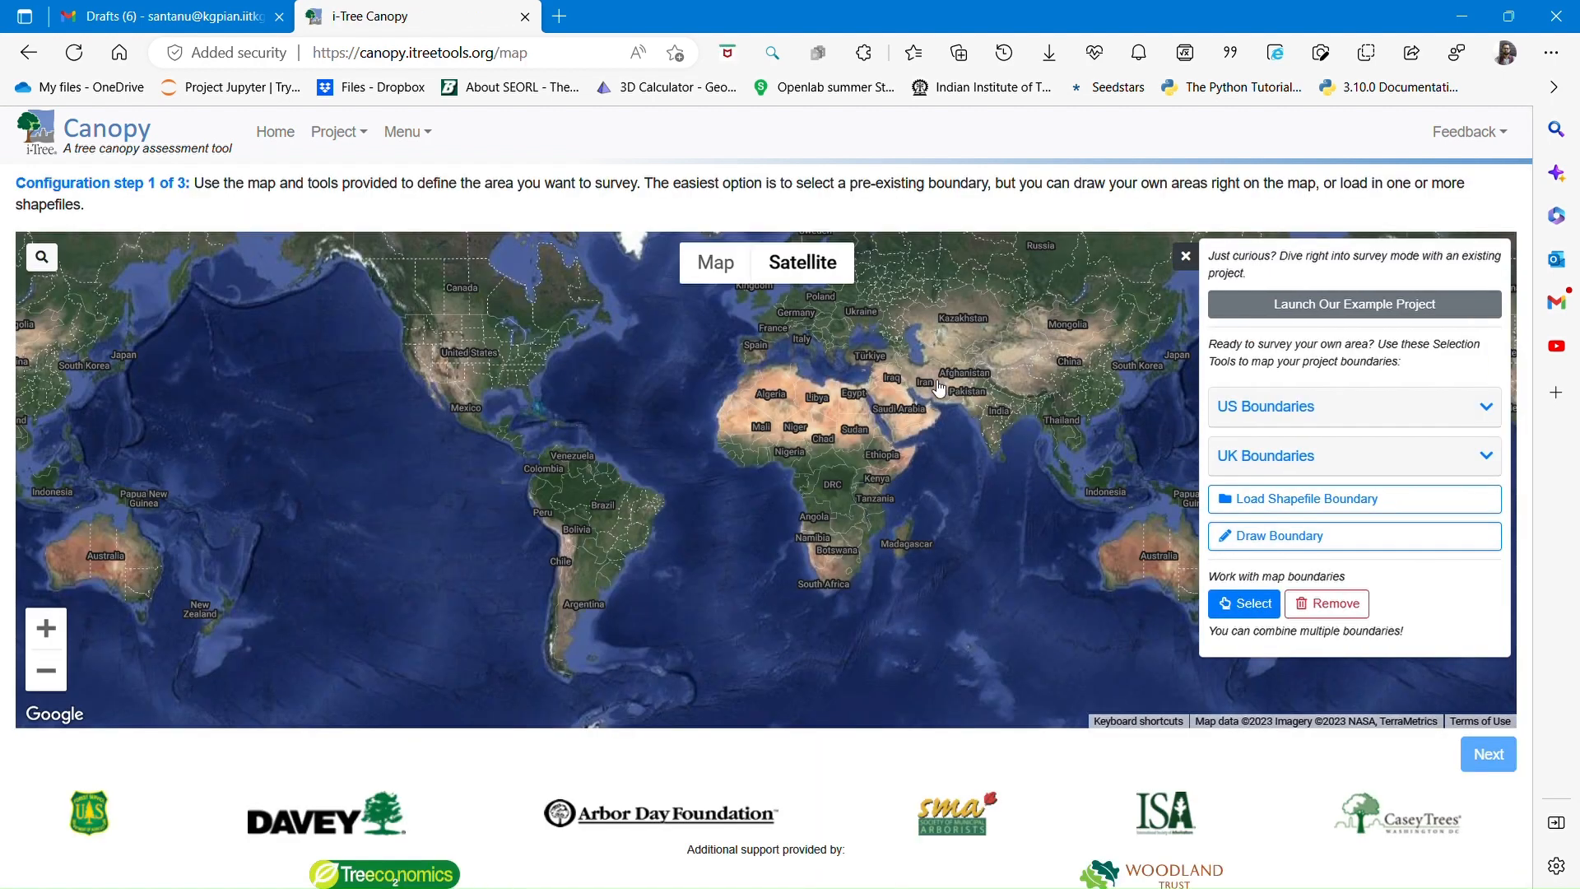
pyautogui.scroll(1, 1010, 414)
pyautogui.scroll(3, 1016, 414)
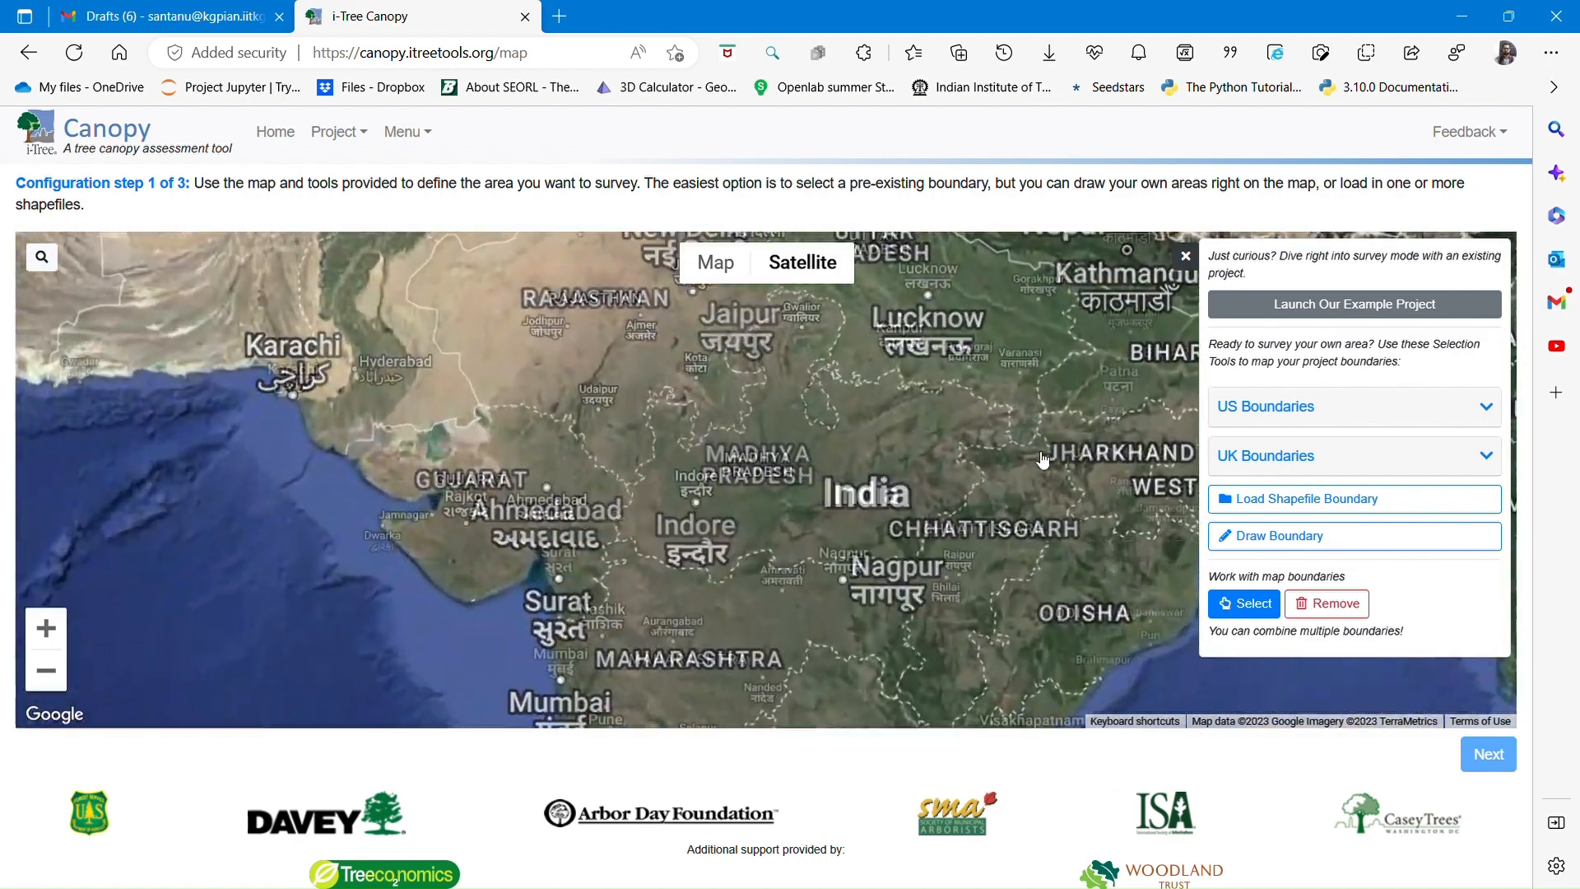
pyautogui.scroll(2, 642, 536)
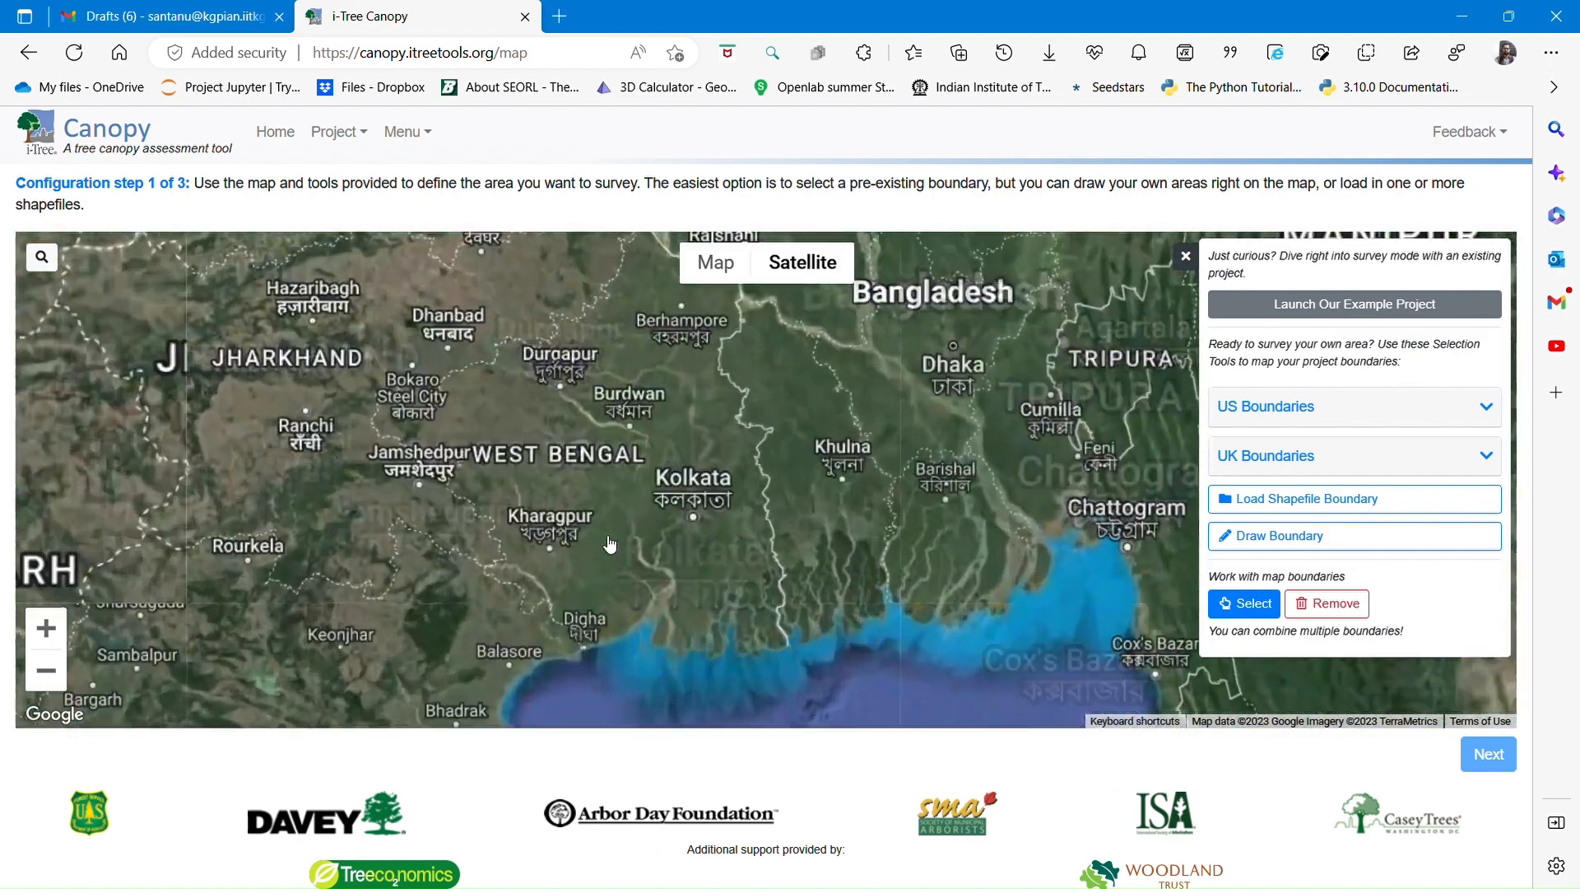
pyautogui.moveTo(608, 566); pyautogui.dragTo(614, 539)
pyautogui.scroll(2, 613, 540)
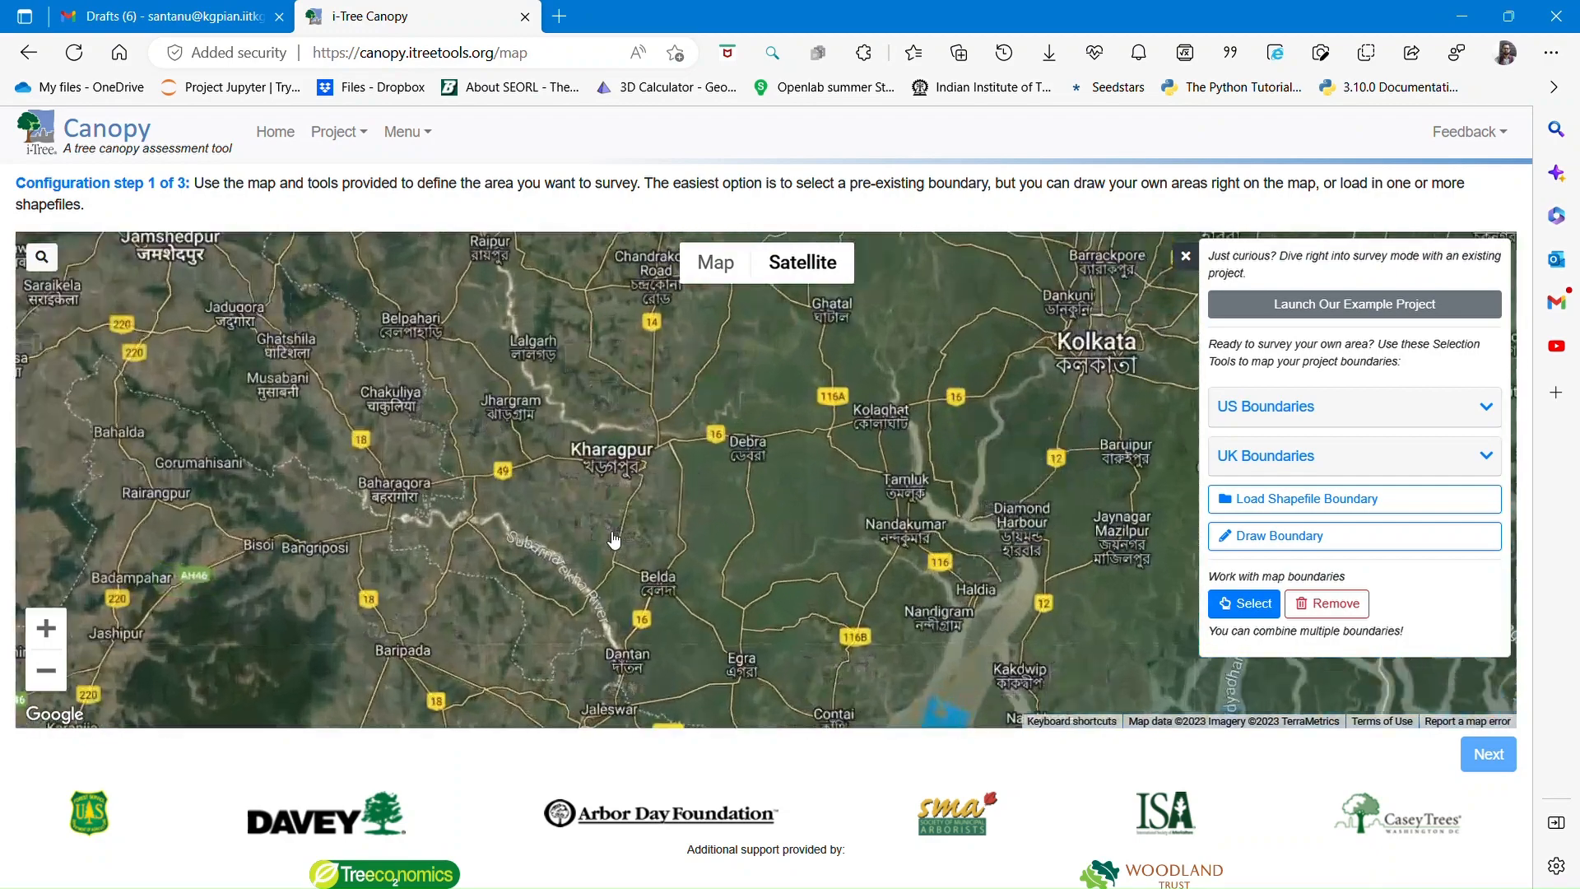
pyautogui.moveTo(701, 507); pyautogui.dragTo(558, 511)
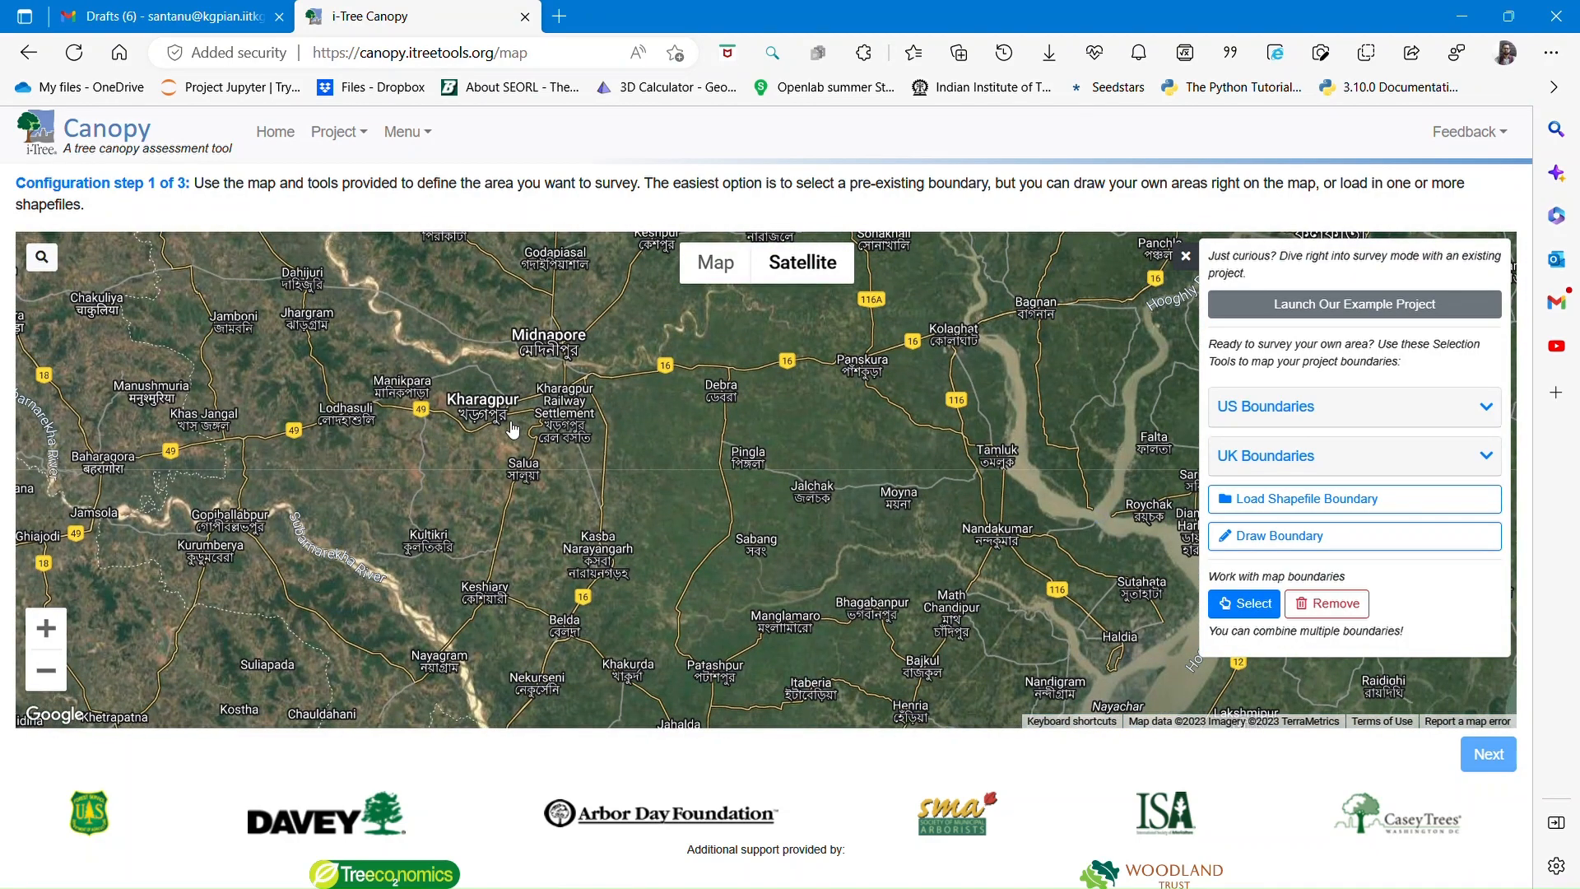
pyautogui.scroll(2, 512, 428)
pyautogui.scroll(2, 453, 445)
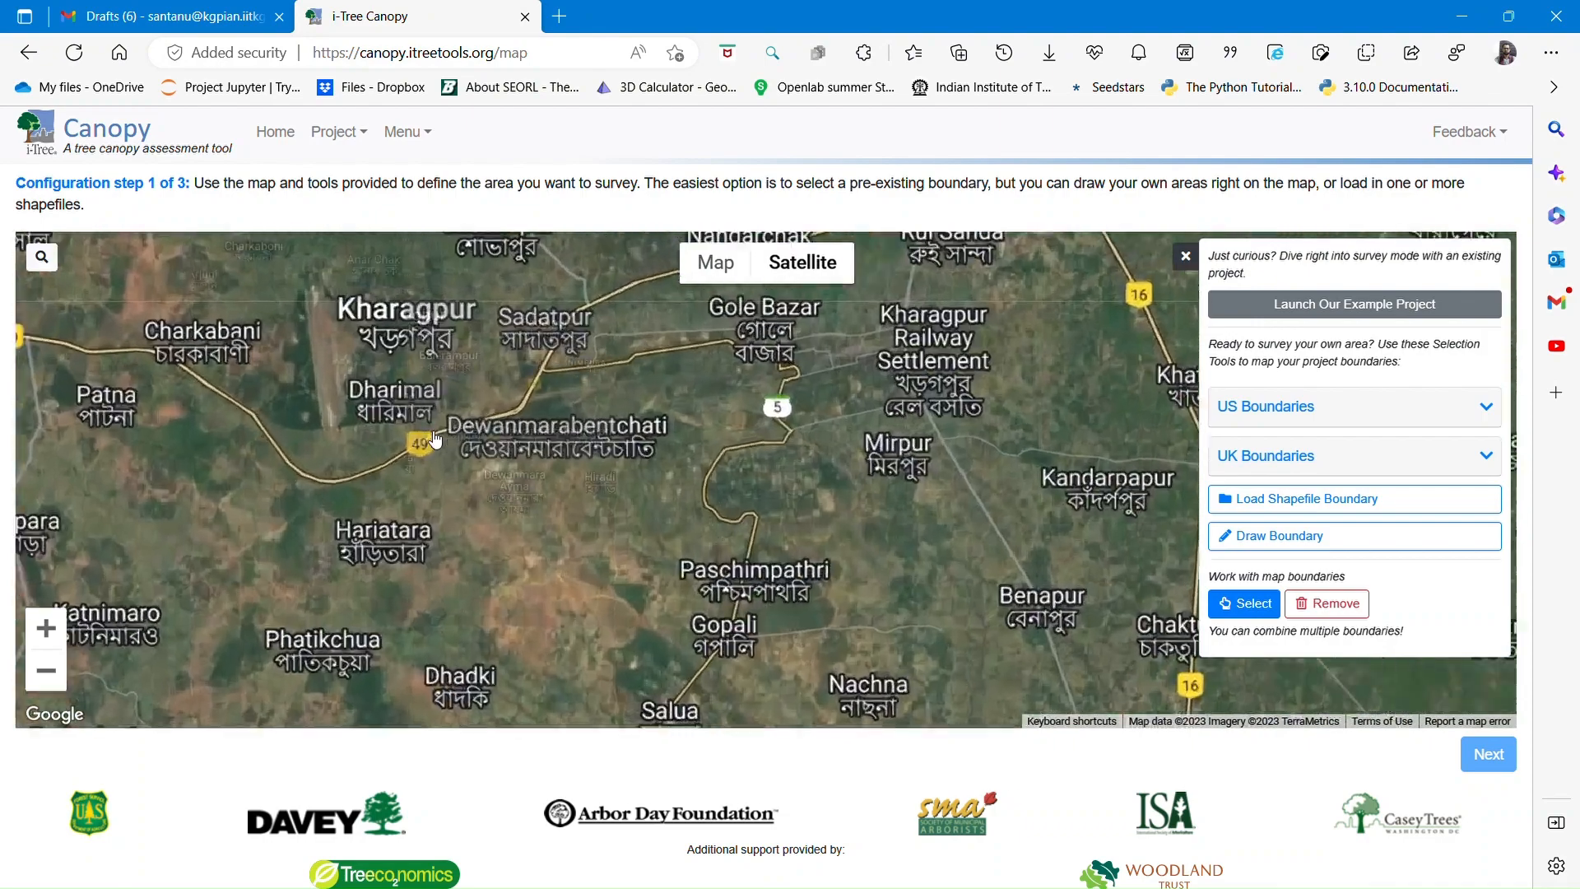
pyautogui.moveTo(412, 466); pyautogui.dragTo(255, 399)
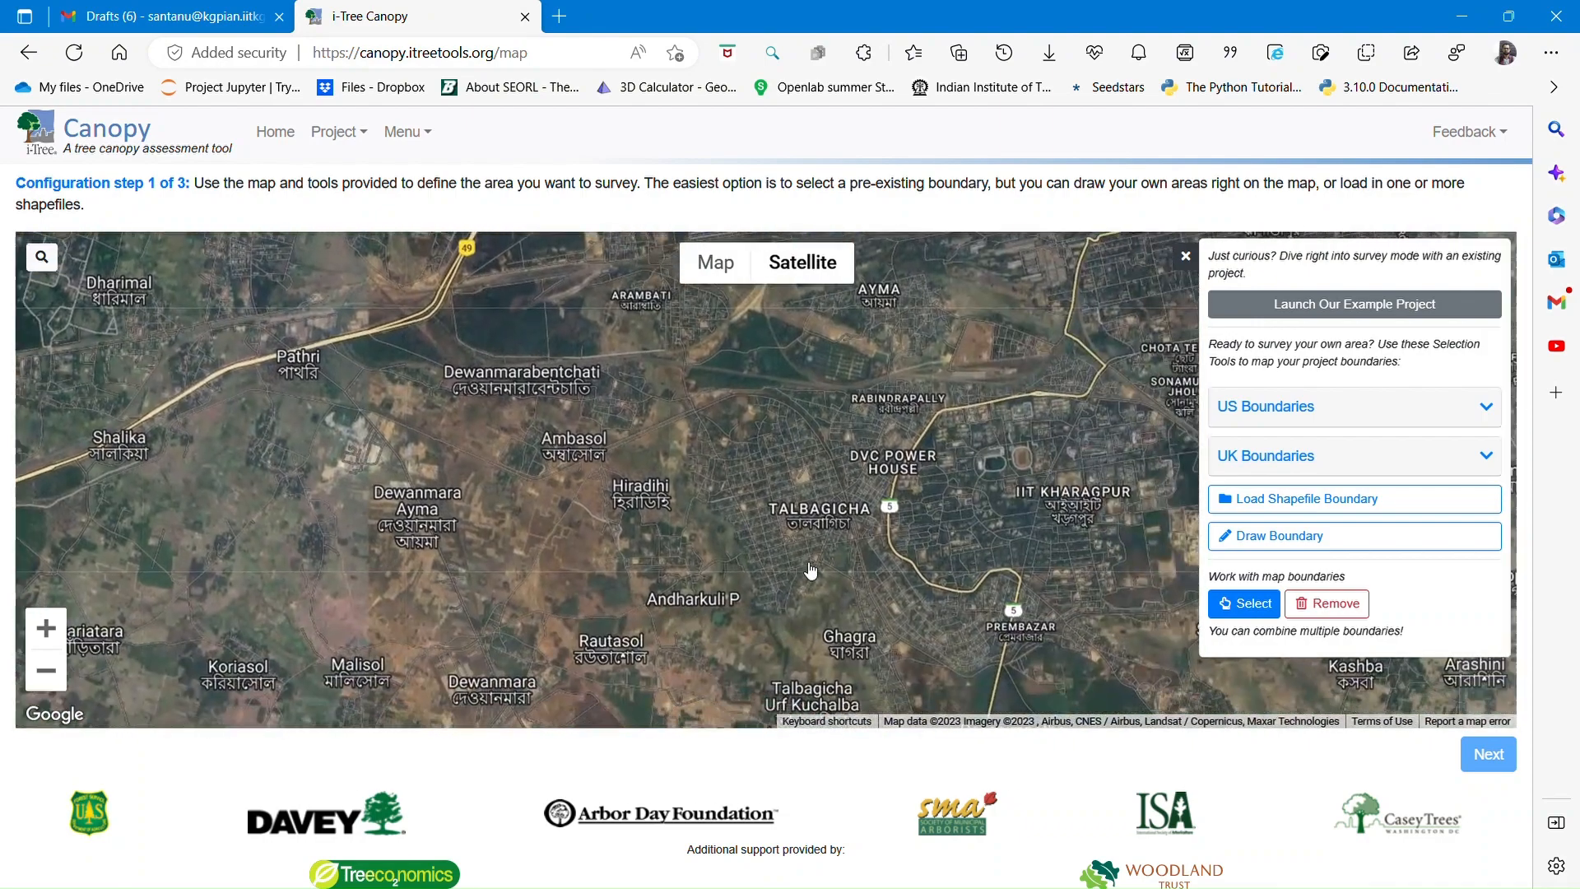
pyautogui.moveTo(808, 571); pyautogui.dragTo(392, 475)
pyautogui.scroll(1, 583, 451)
pyautogui.scroll(4, 584, 451)
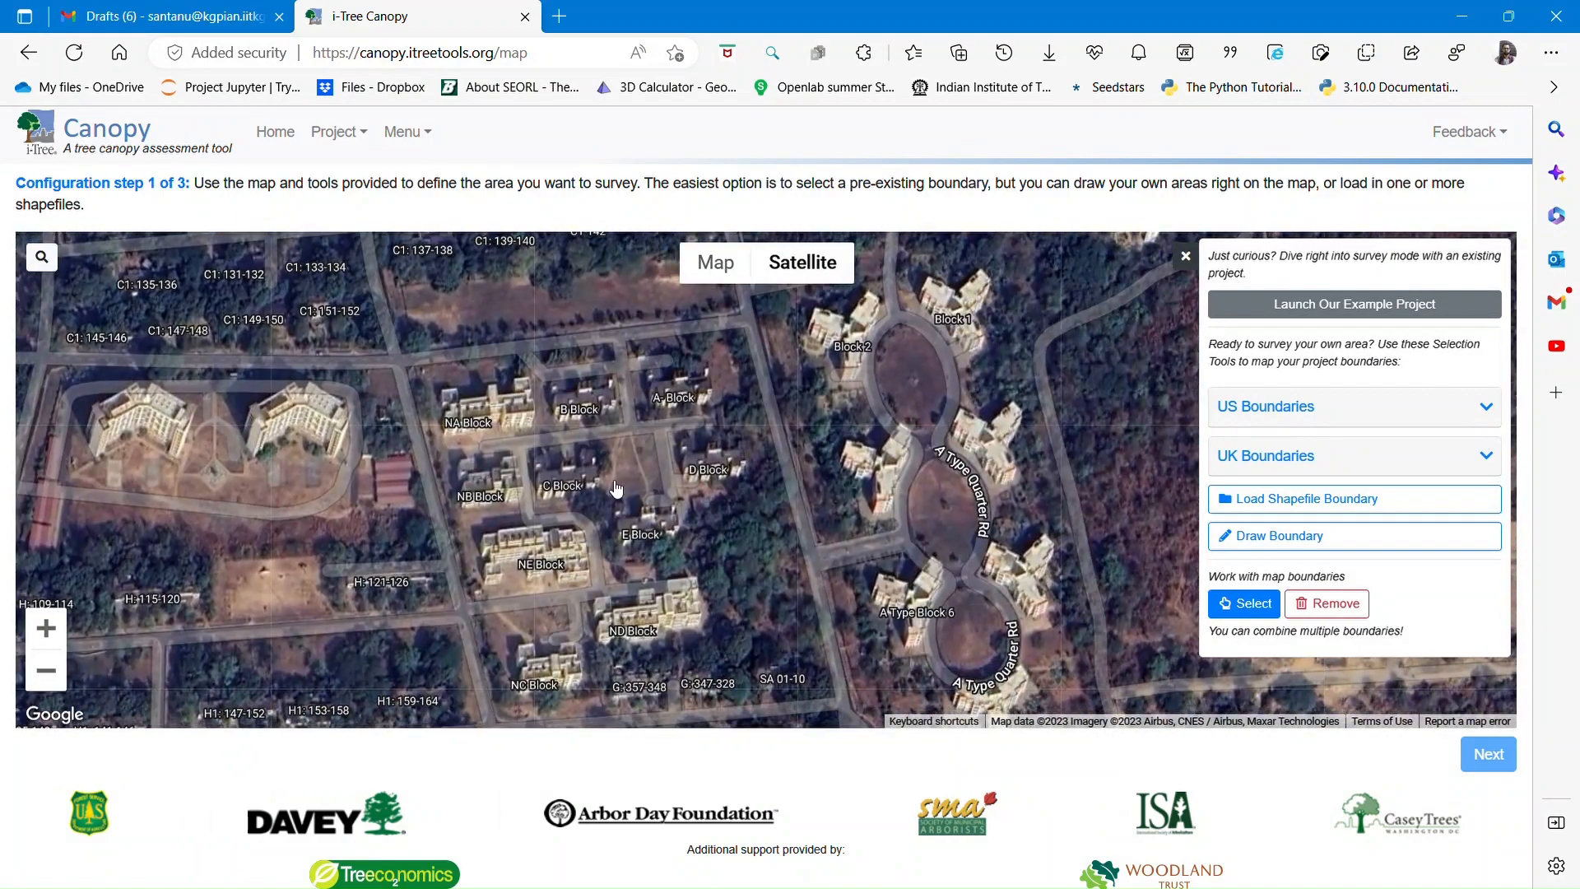
pyautogui.scroll(-1, 616, 487)
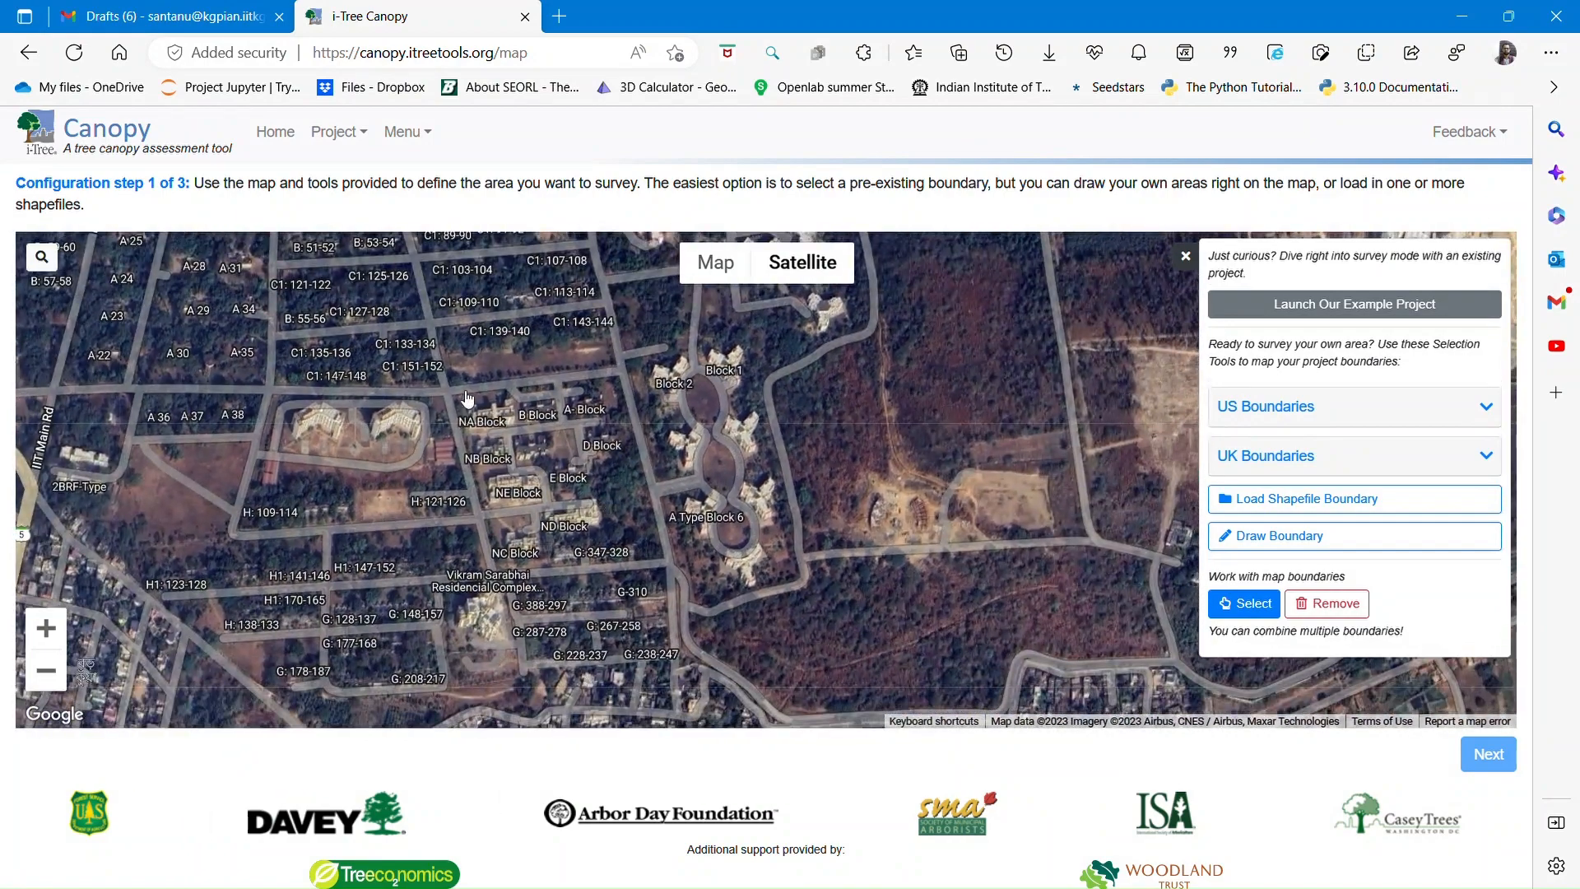
pyautogui.scroll(1, 536, 433)
pyautogui.moveTo(496, 496); pyautogui.dragTo(388, 463)
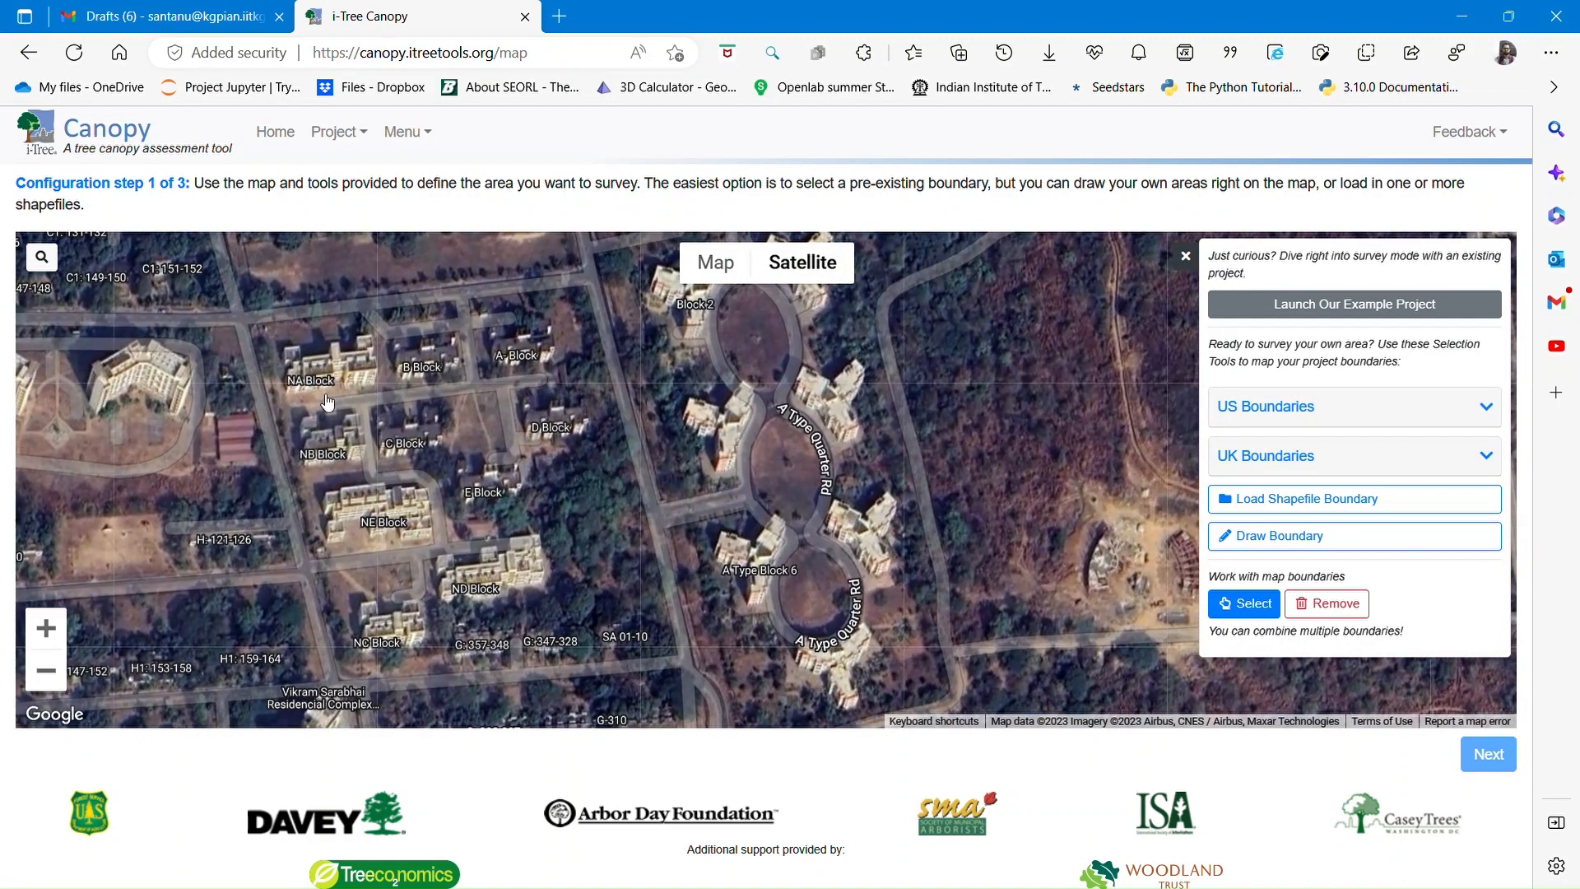
# Draw a four-sided project boundary around the residential blocks NA to NE and A to E along the surrounding roads, and accept it
pyautogui.click(1306, 538)
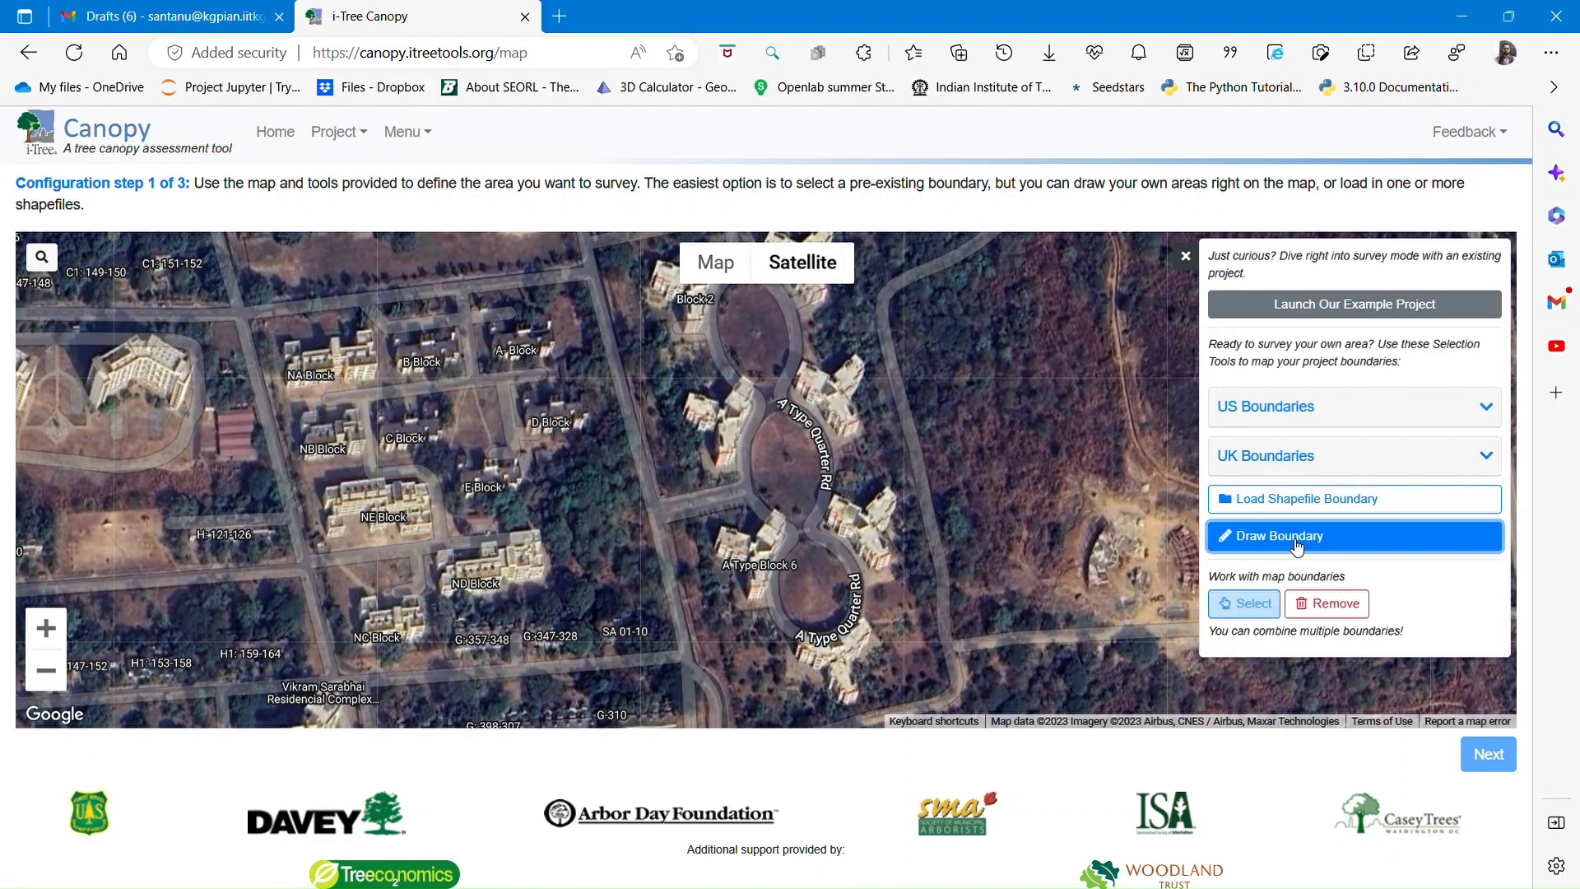
pyautogui.click(242, 314)
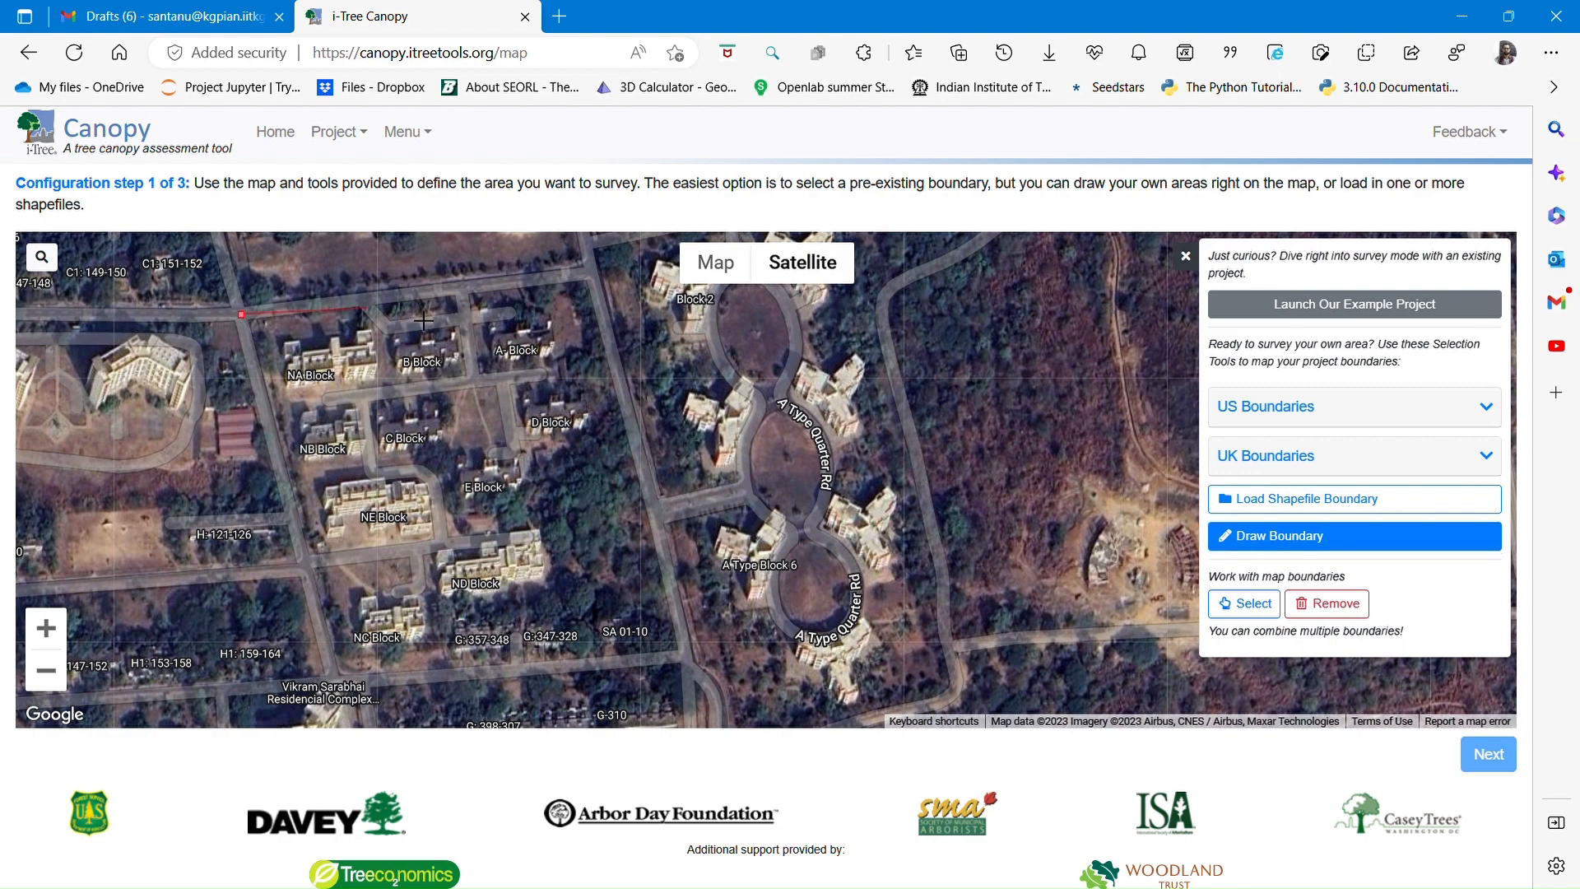
pyautogui.click(594, 276)
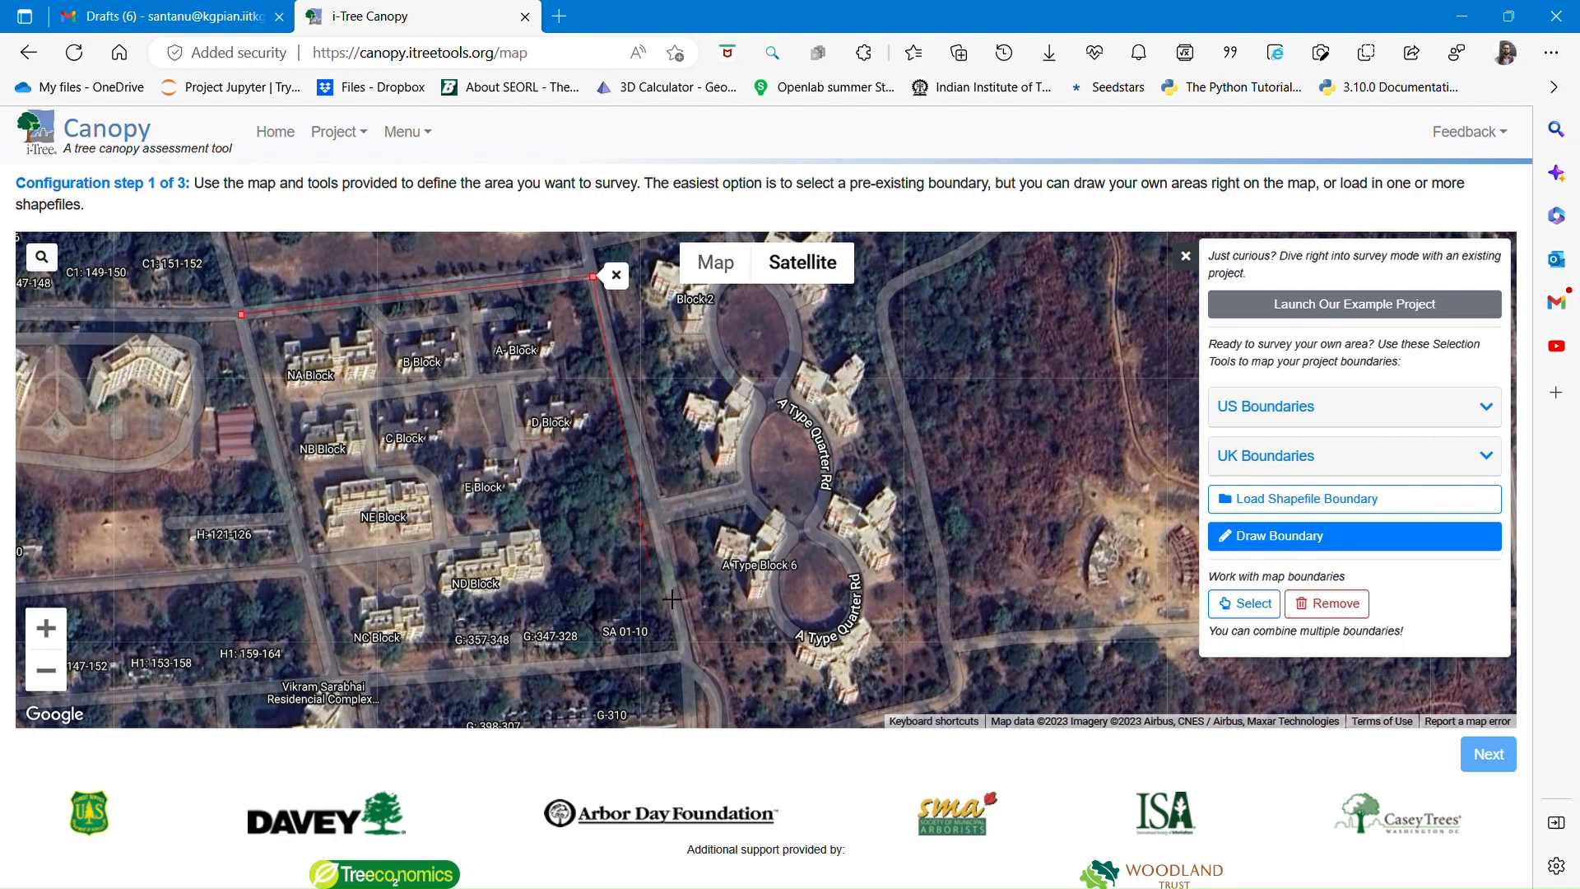
pyautogui.click(685, 656)
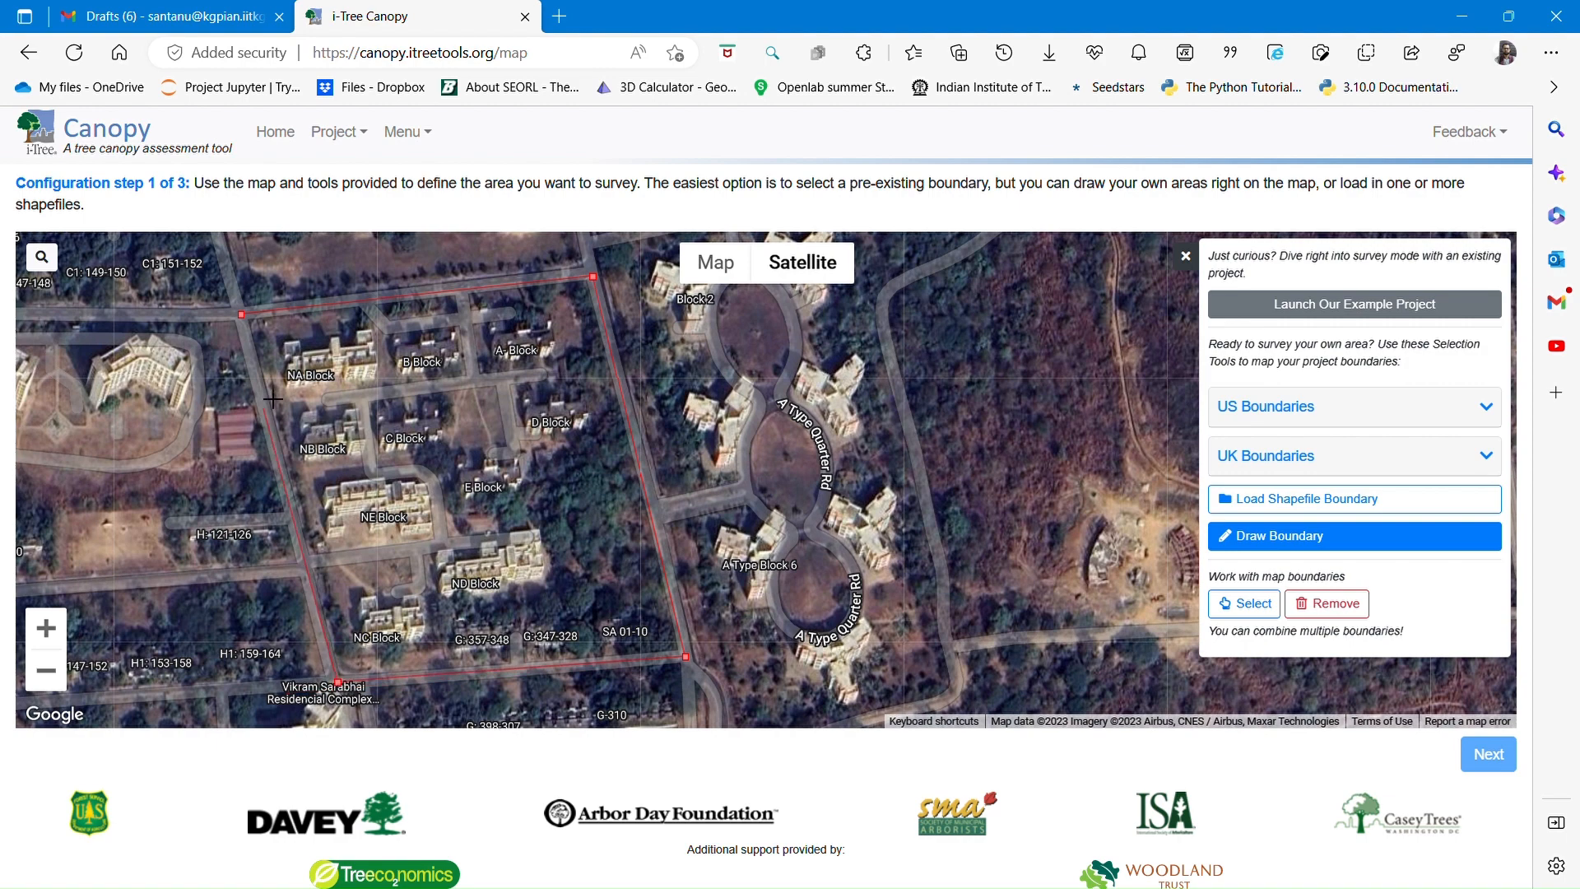
pyautogui.click(242, 315)
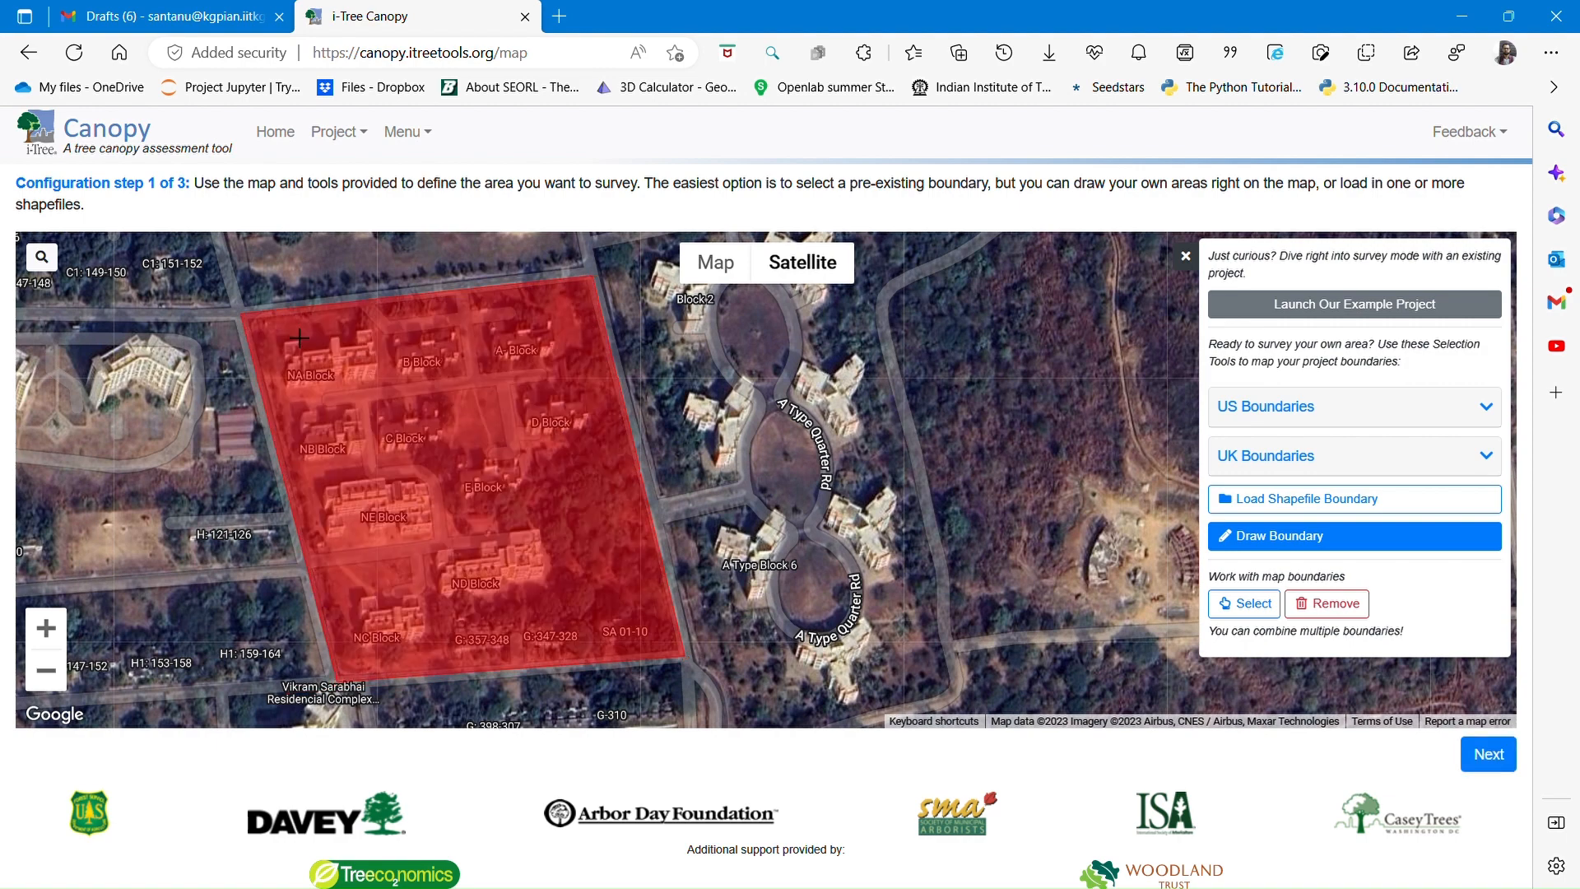
pyautogui.click(1486, 750)
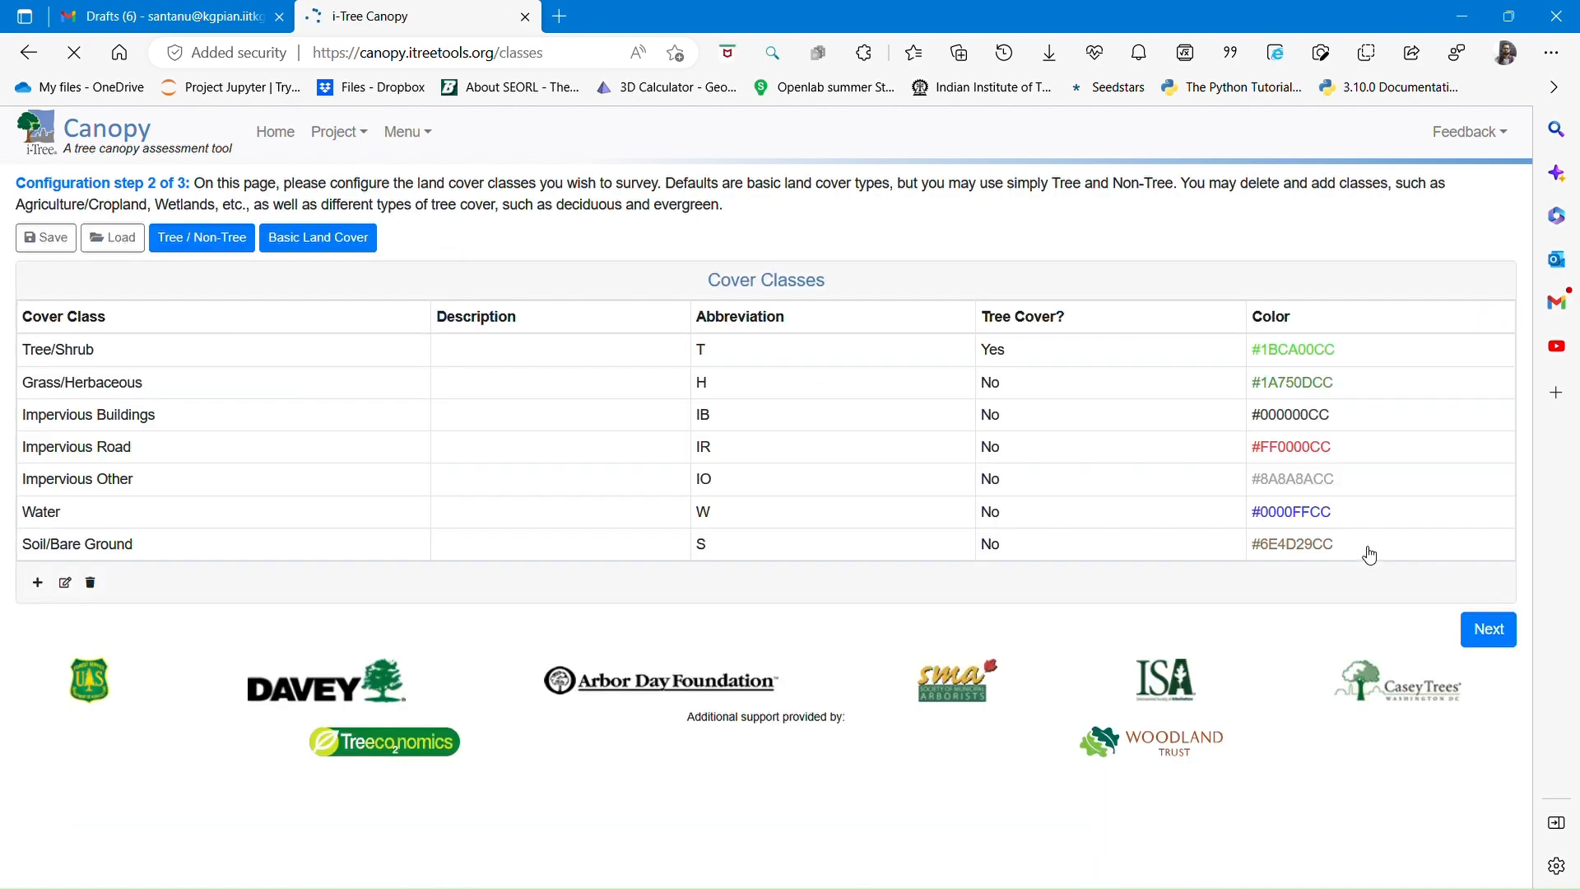
# Preview the Tree / Non-Tree class set, apply the Basic Land Cover classes and continue to the tree benefits configuration
pyautogui.click(232, 248)
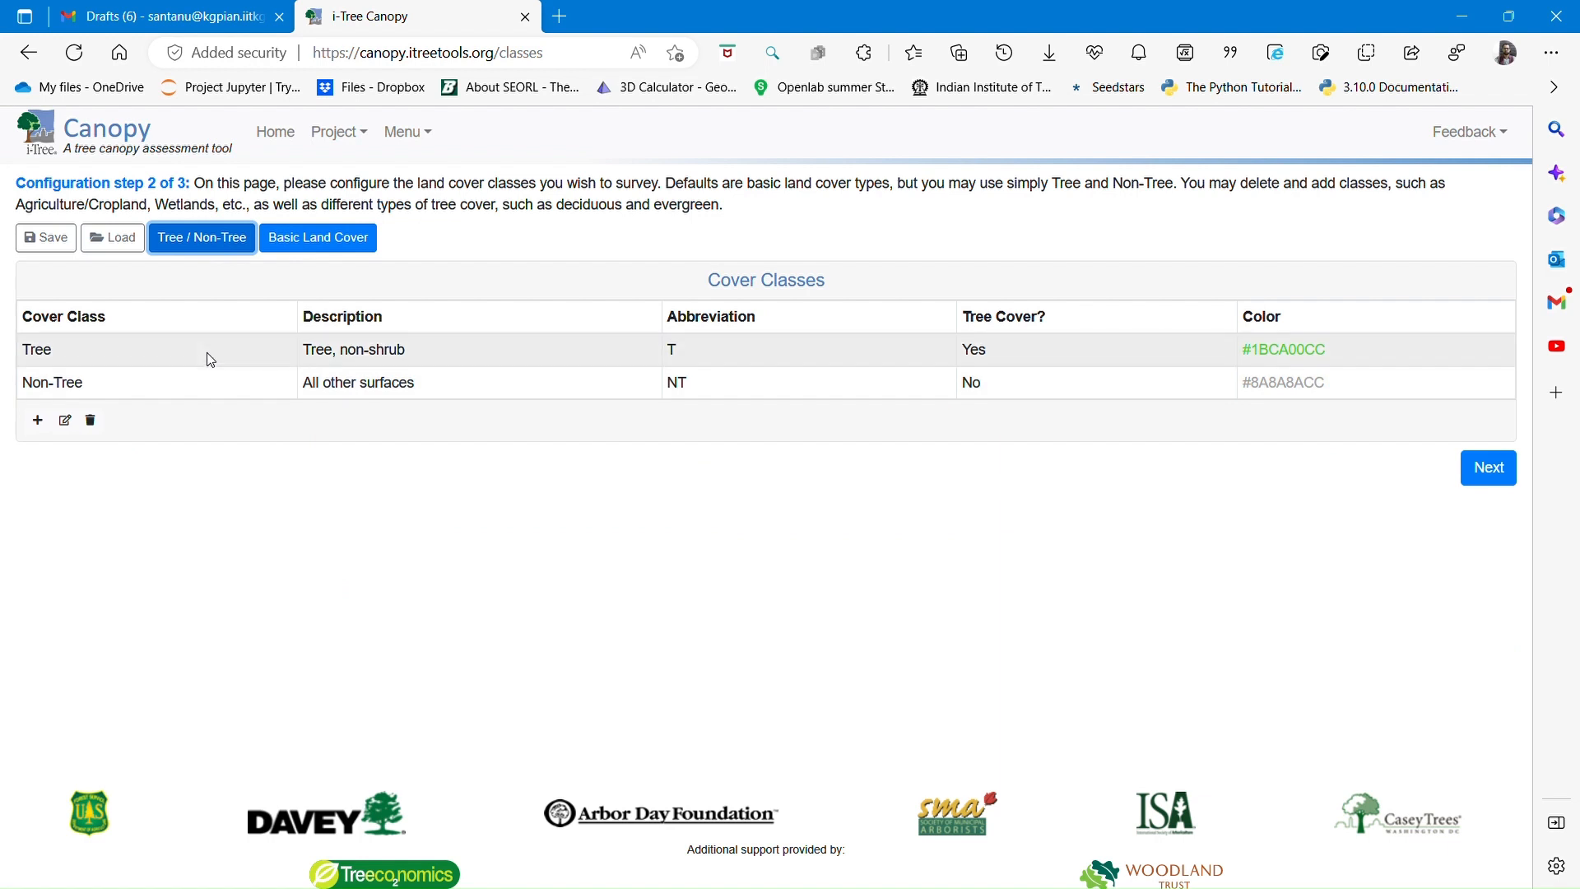
pyautogui.click(365, 246)
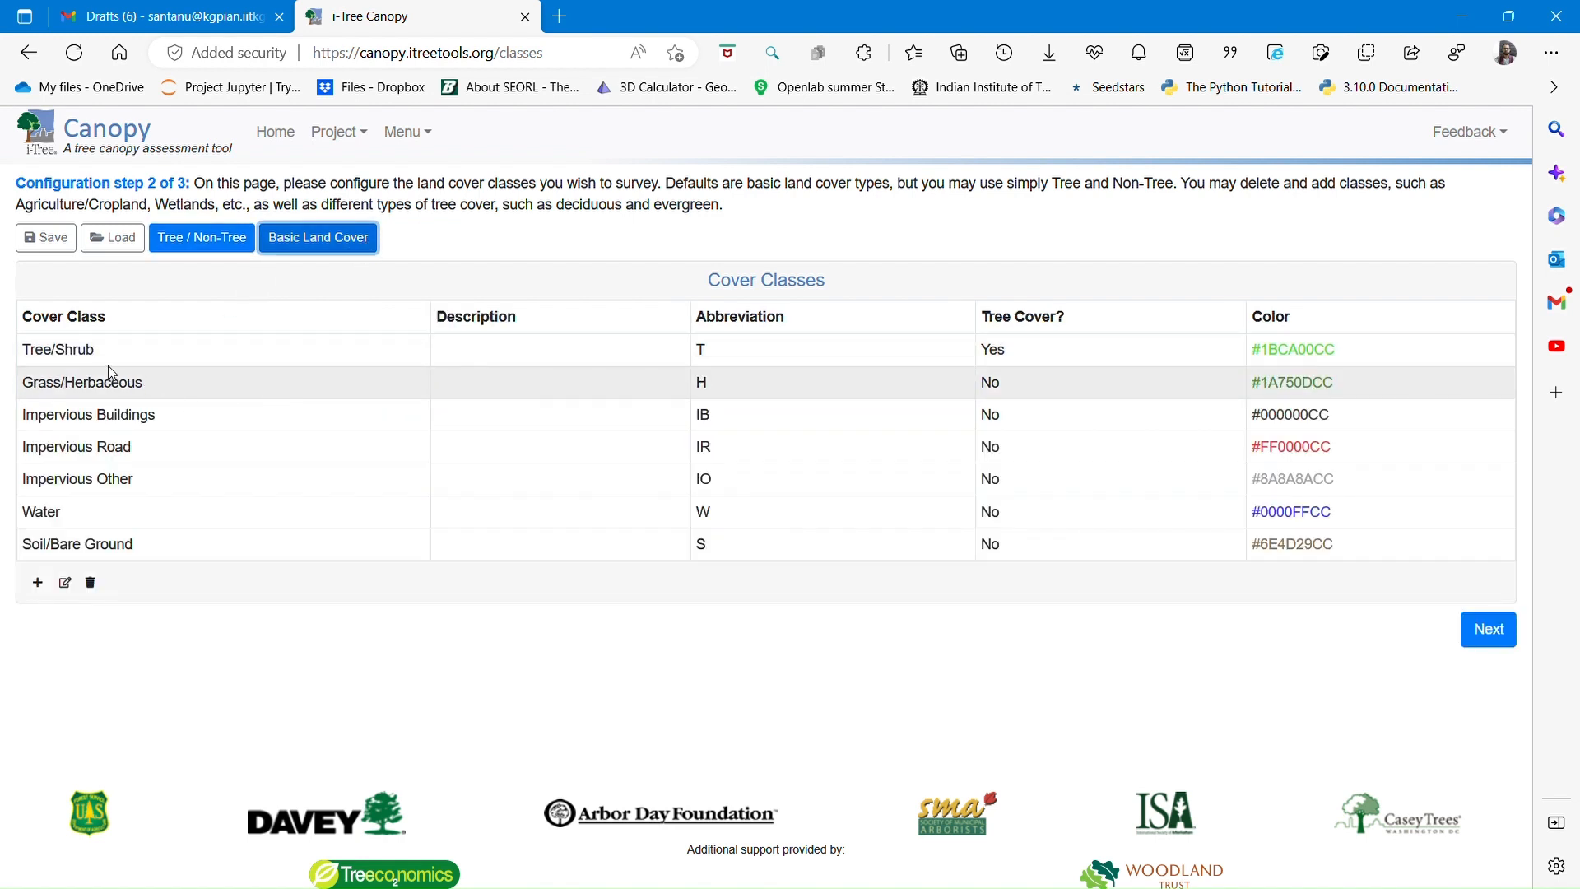
pyautogui.click(1482, 635)
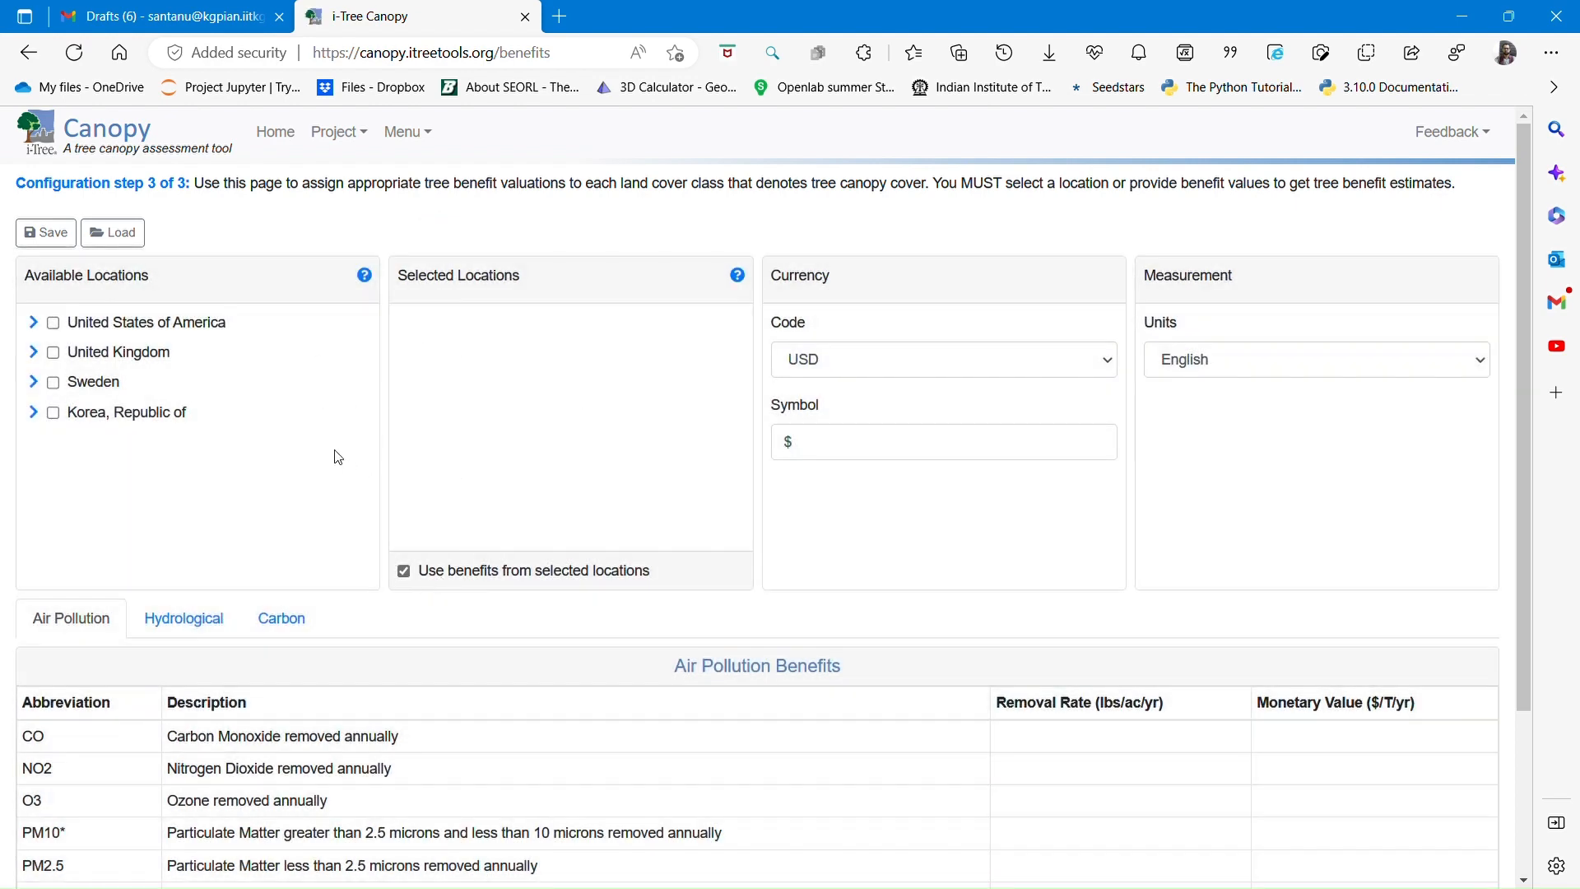
# Set the currency code for the tree benefit values to INR
pyautogui.click(838, 361)
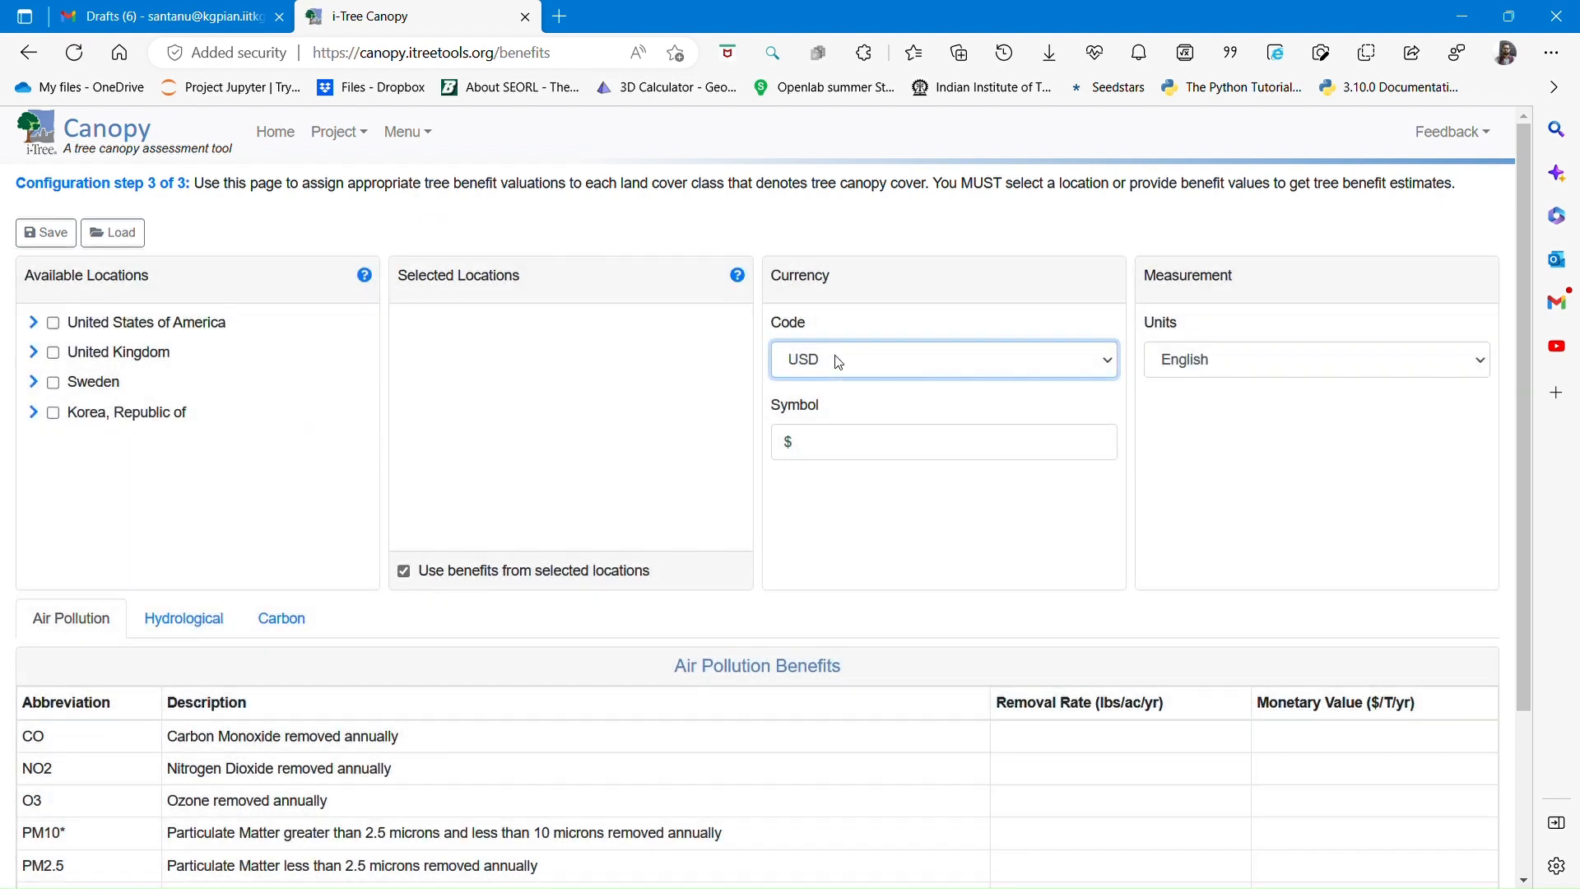
pyautogui.click(146, 496)
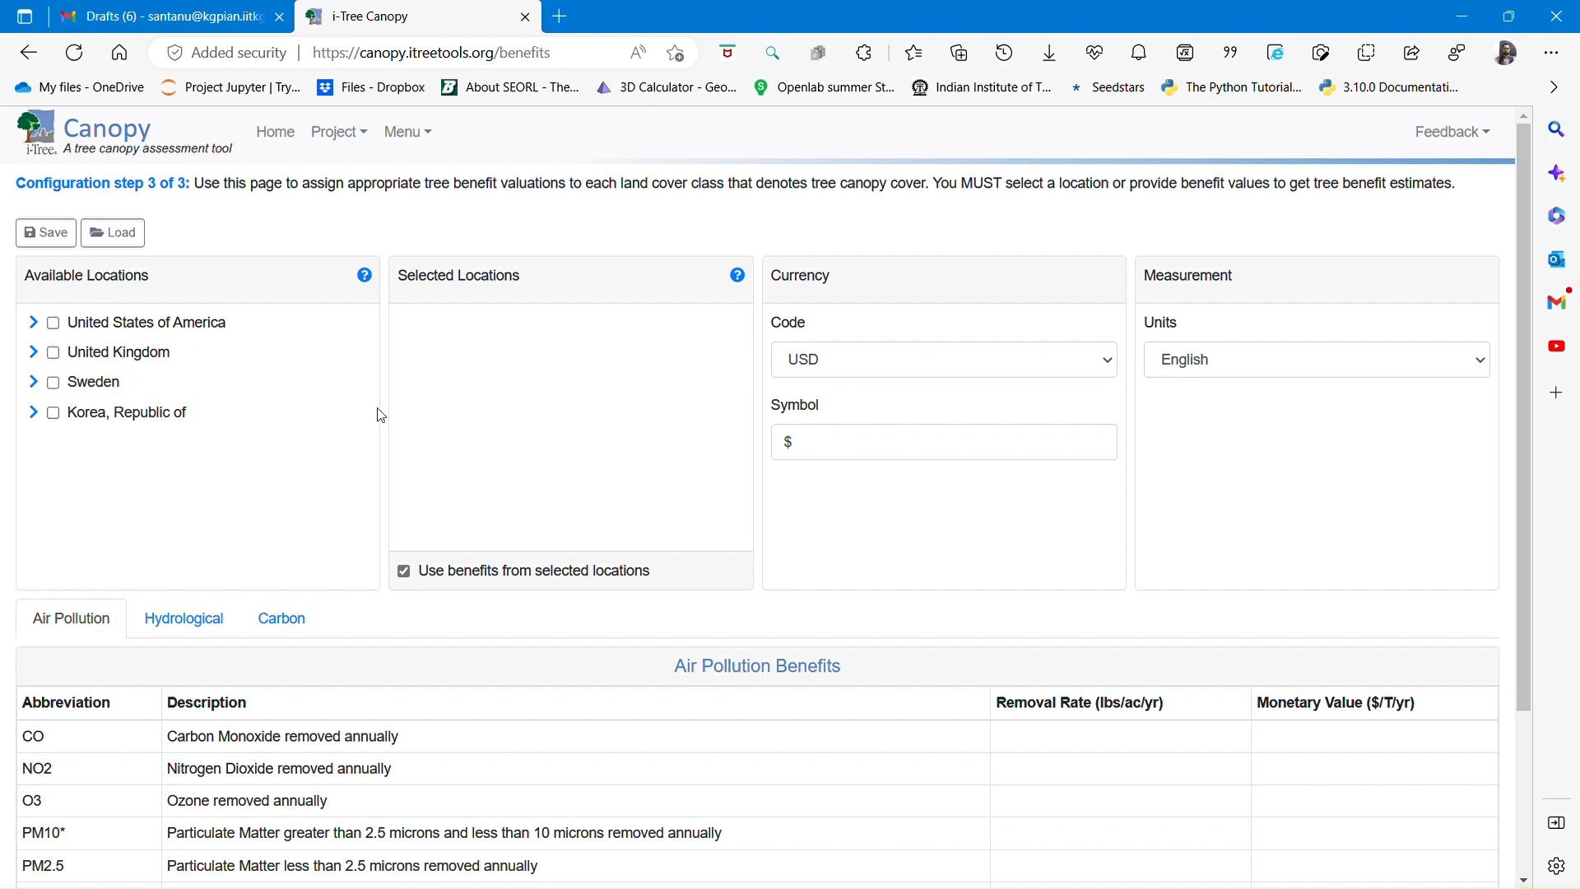
pyautogui.click(826, 355)
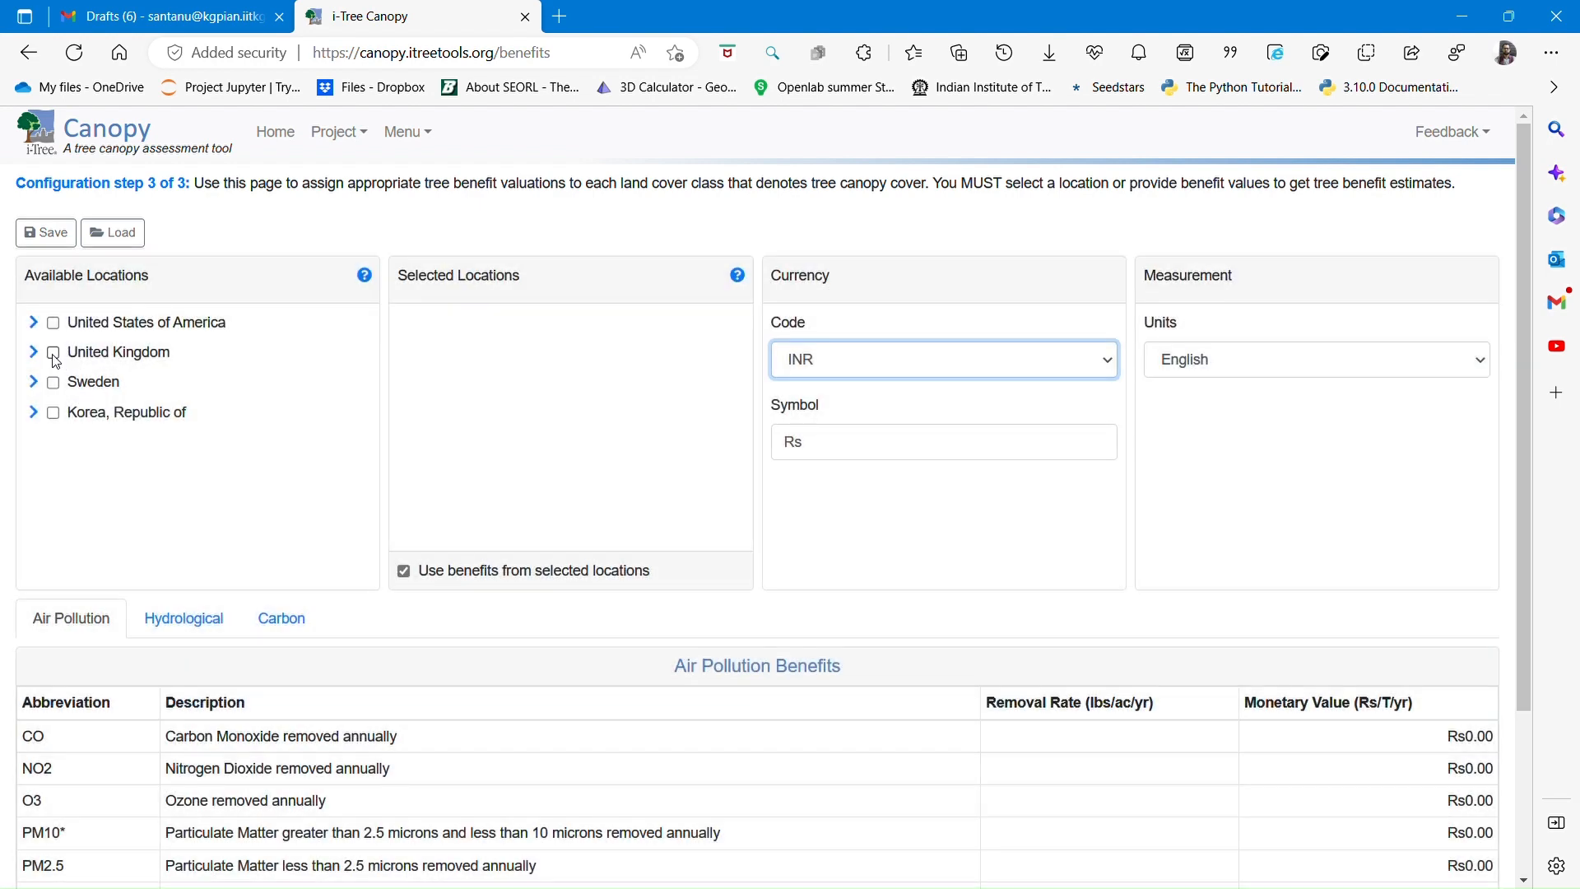
# Try the United Kingdom as the benefits location, examine its annual carbon monoxide removal value, and deselect it
pyautogui.click(53, 353)
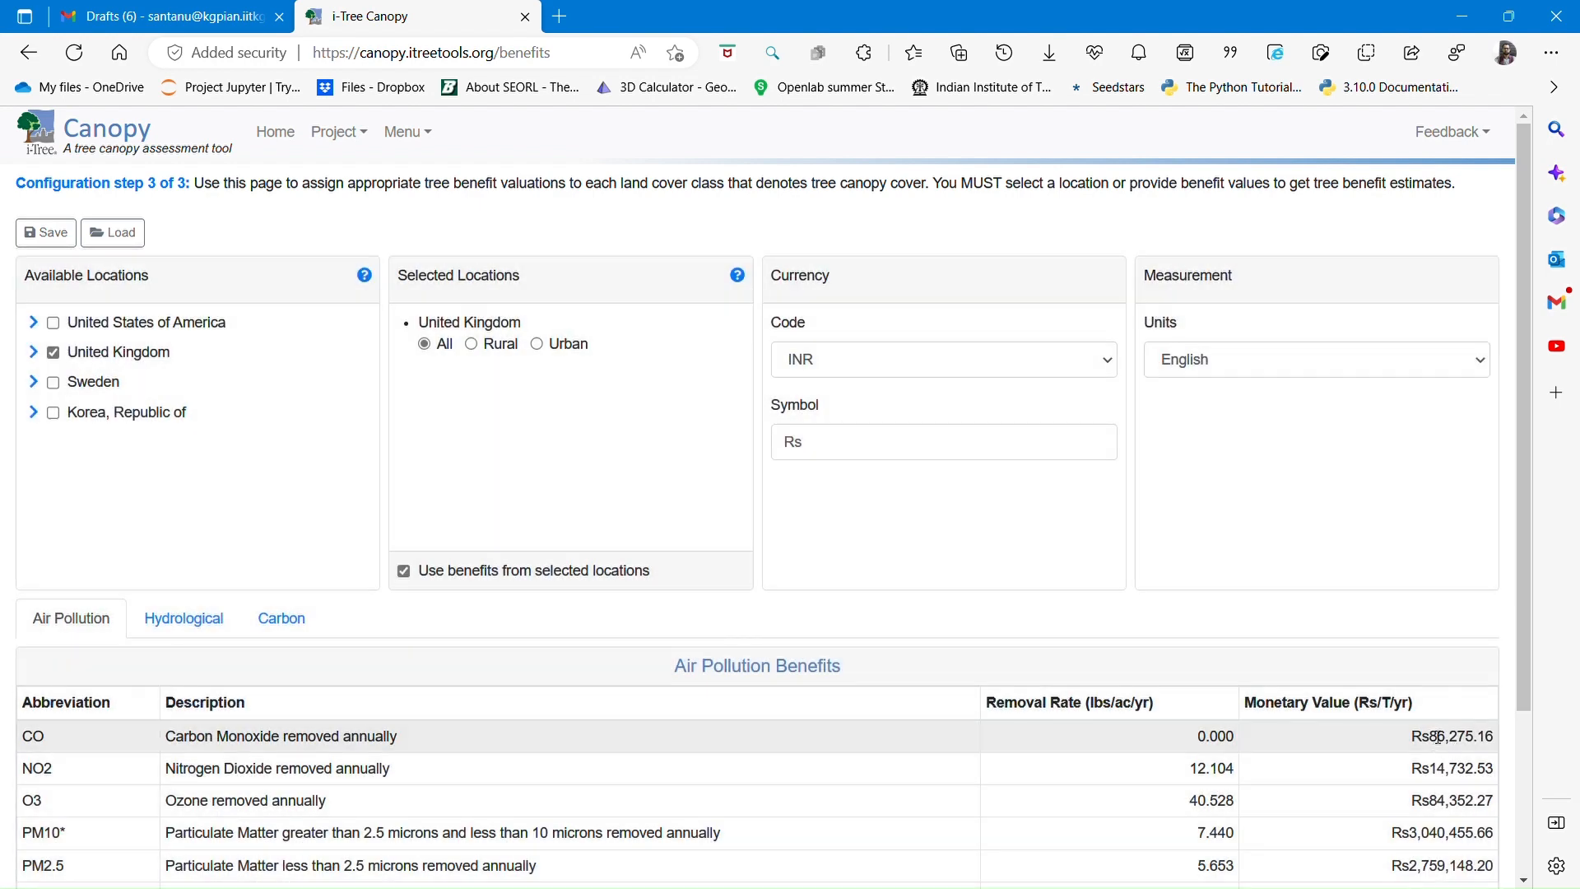
pyautogui.moveTo(1430, 736); pyautogui.dragTo(1500, 736)
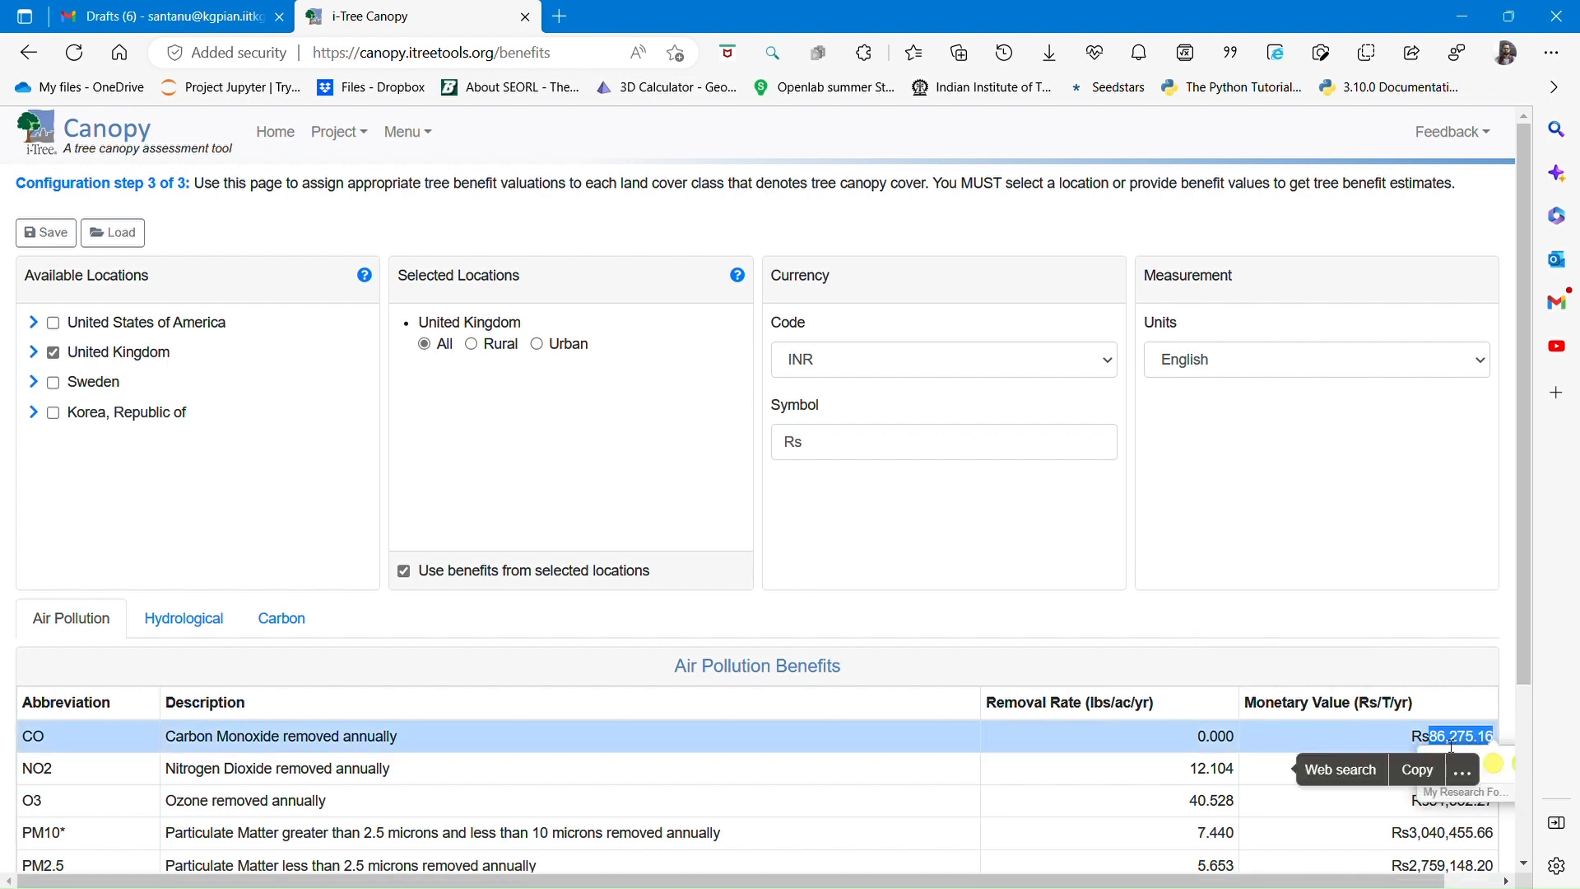
pyautogui.click(1384, 732)
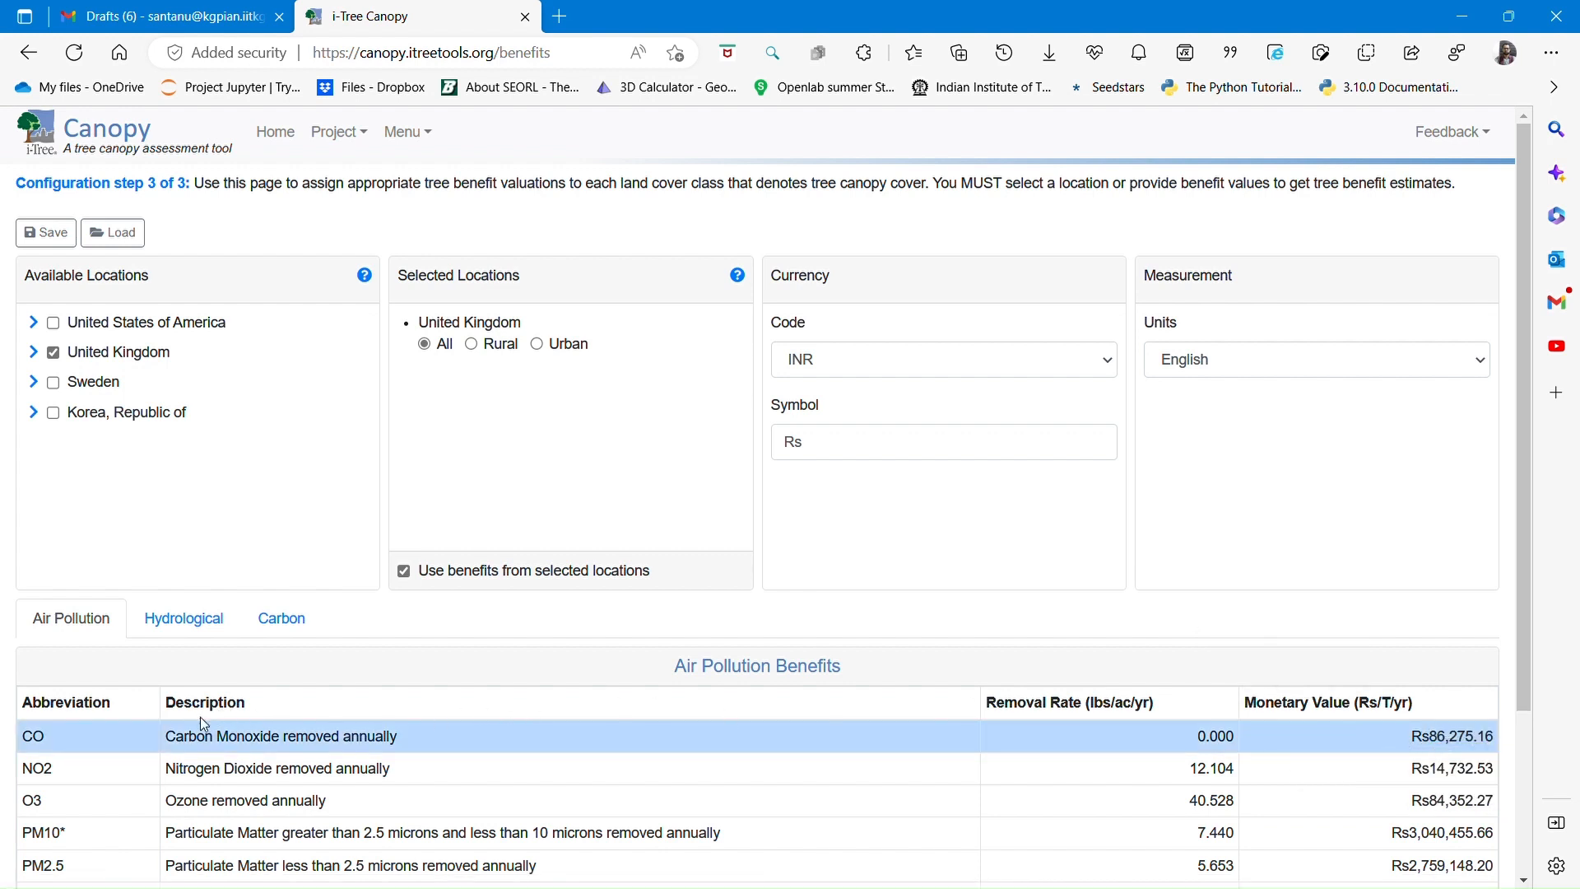
pyautogui.moveTo(204, 738); pyautogui.dragTo(376, 736)
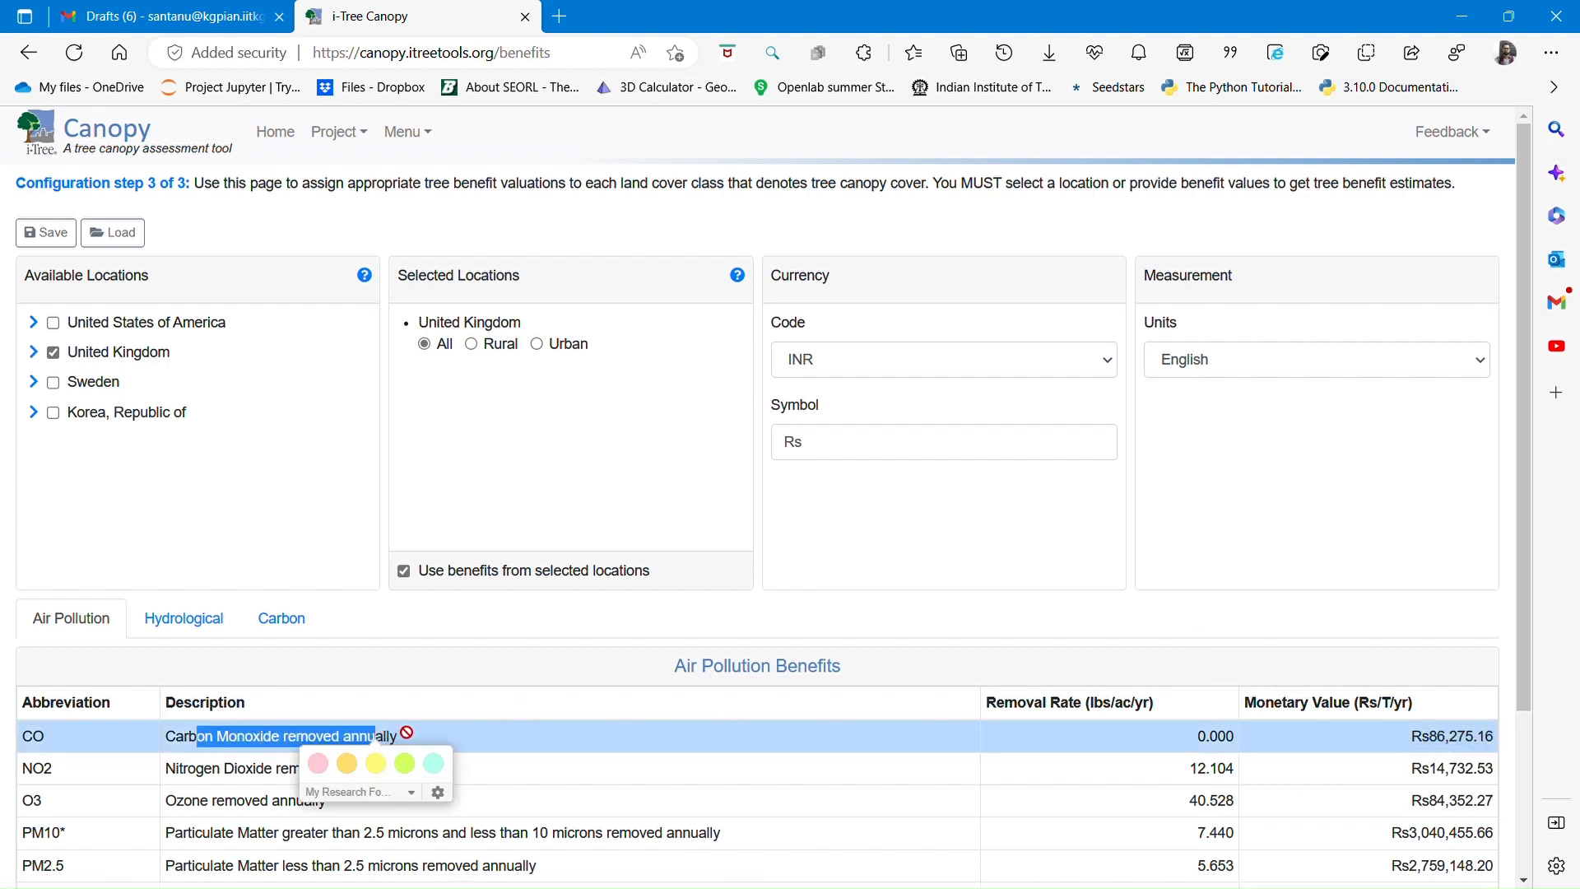
pyautogui.click(545, 733)
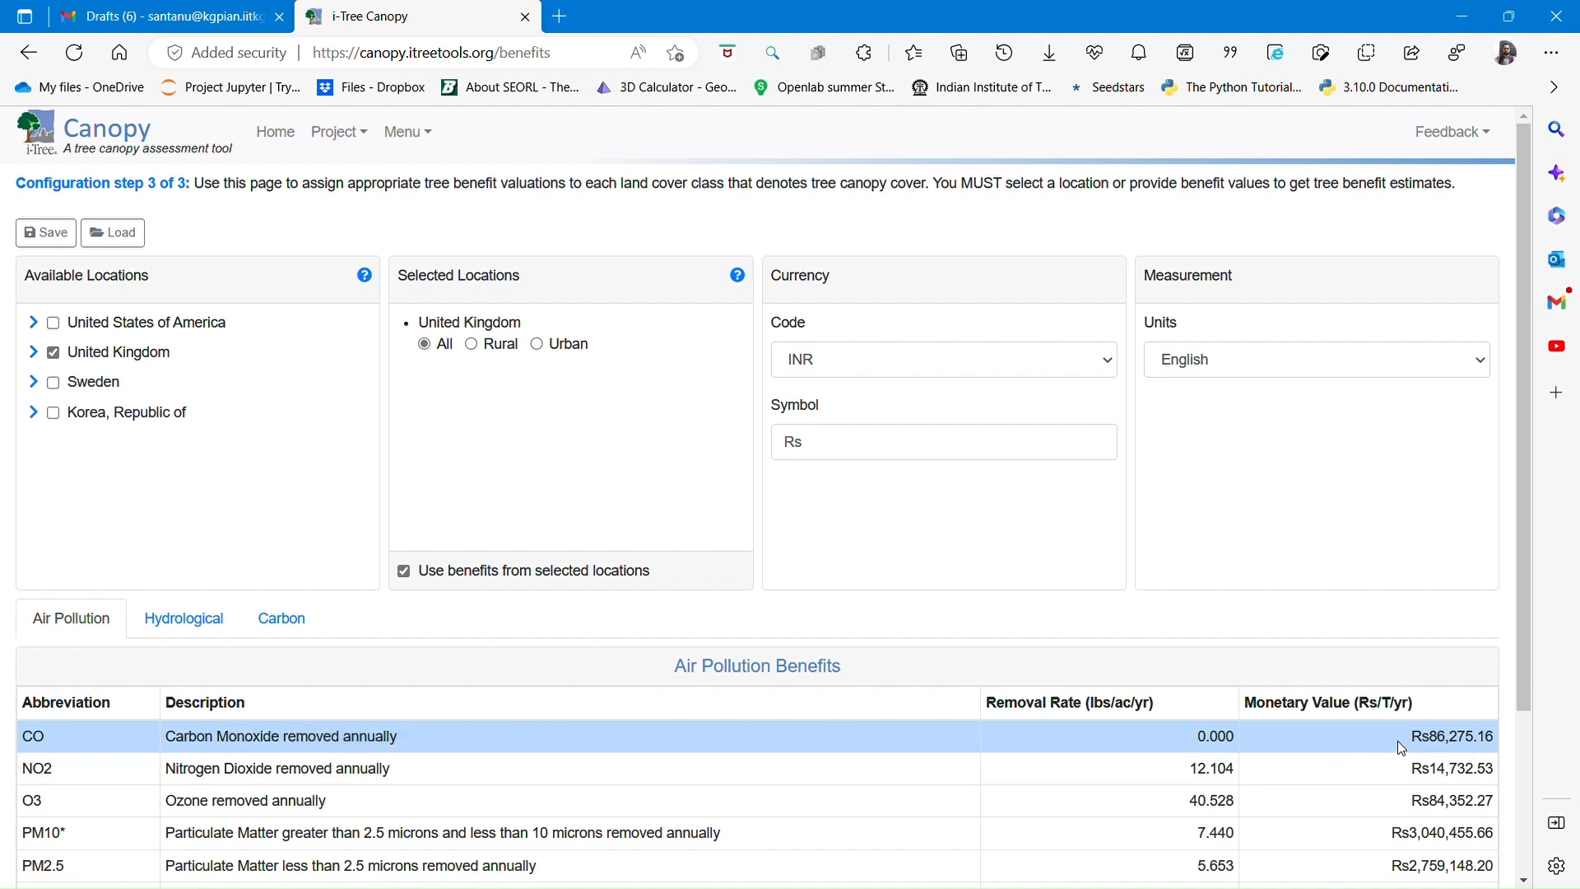
pyautogui.moveTo(1410, 736); pyautogui.dragTo(1465, 739)
pyautogui.click(492, 749)
pyautogui.click(55, 352)
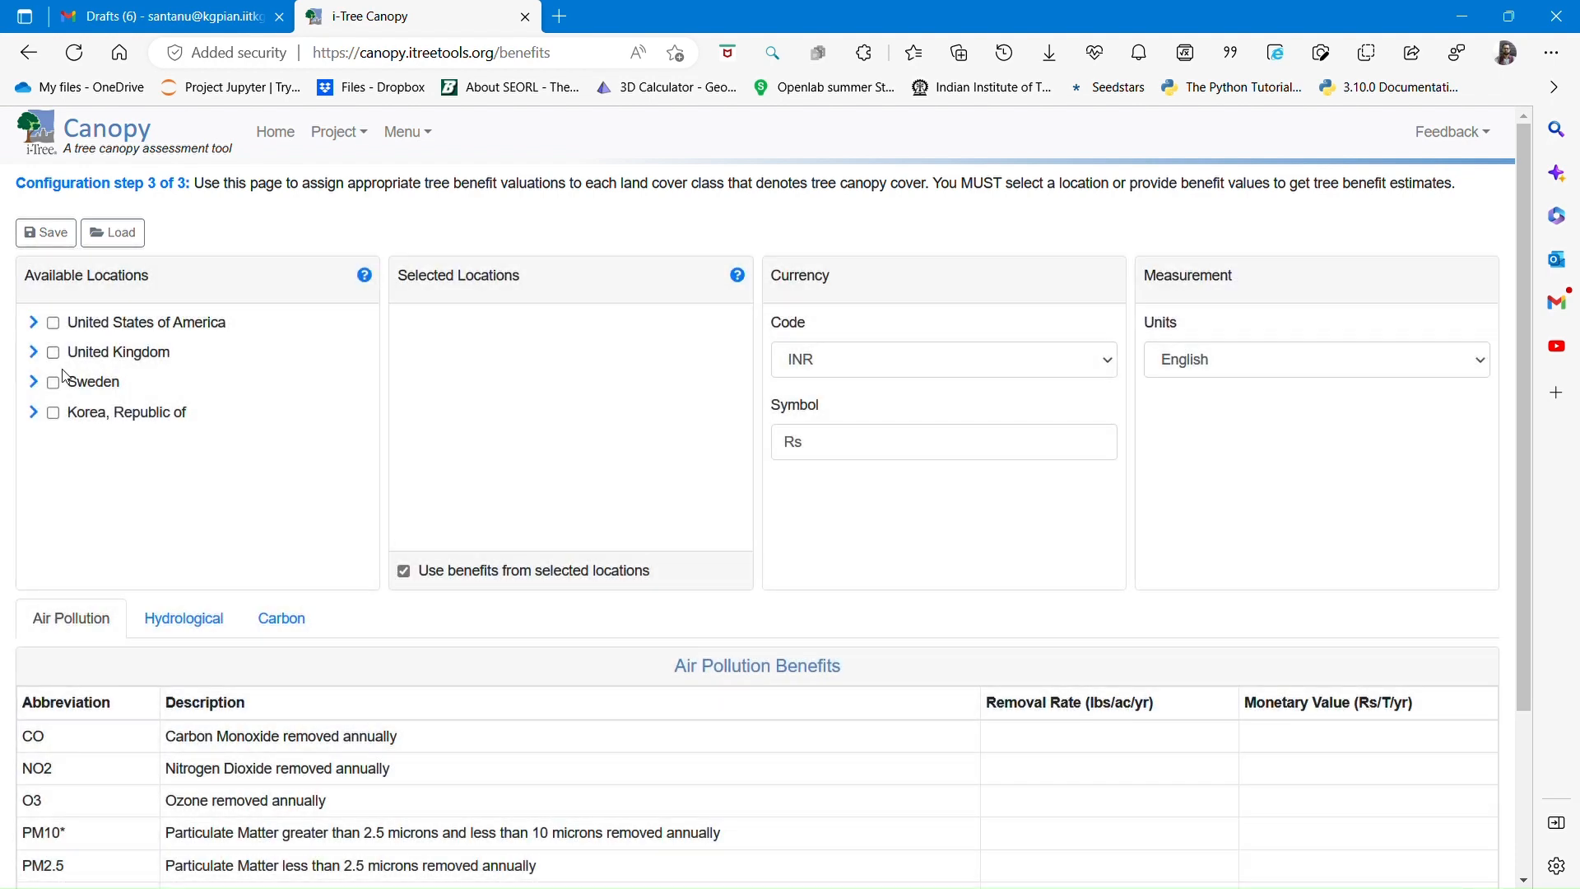
# Compare the air pollution benefits for Sweden, Republic of Korea and United States of America, and clear these locations
pyautogui.click(53, 383)
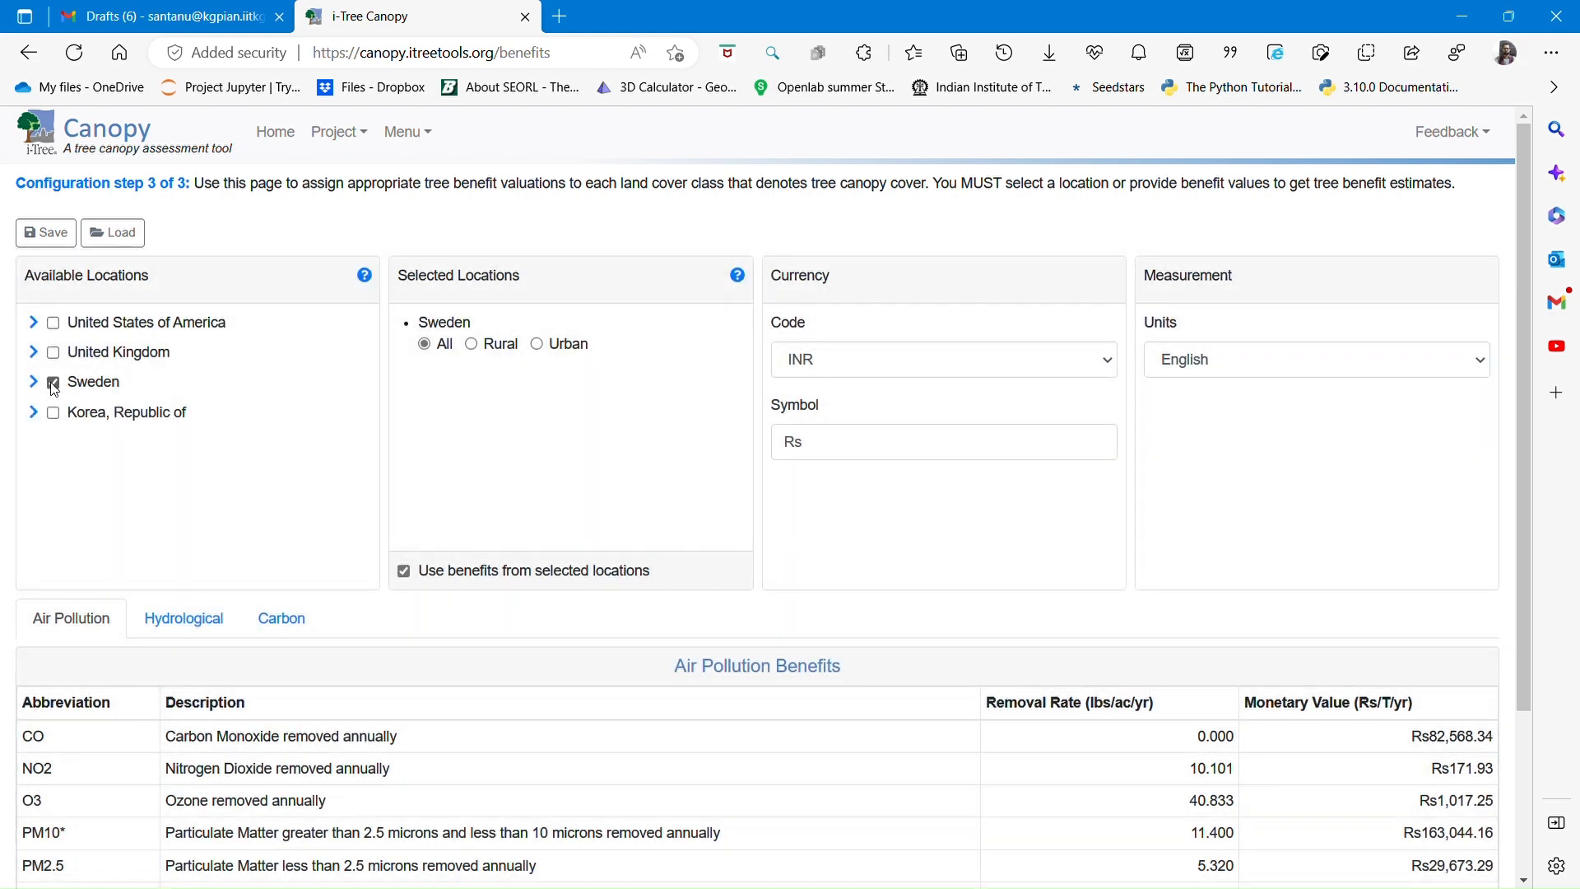
pyautogui.click(54, 412)
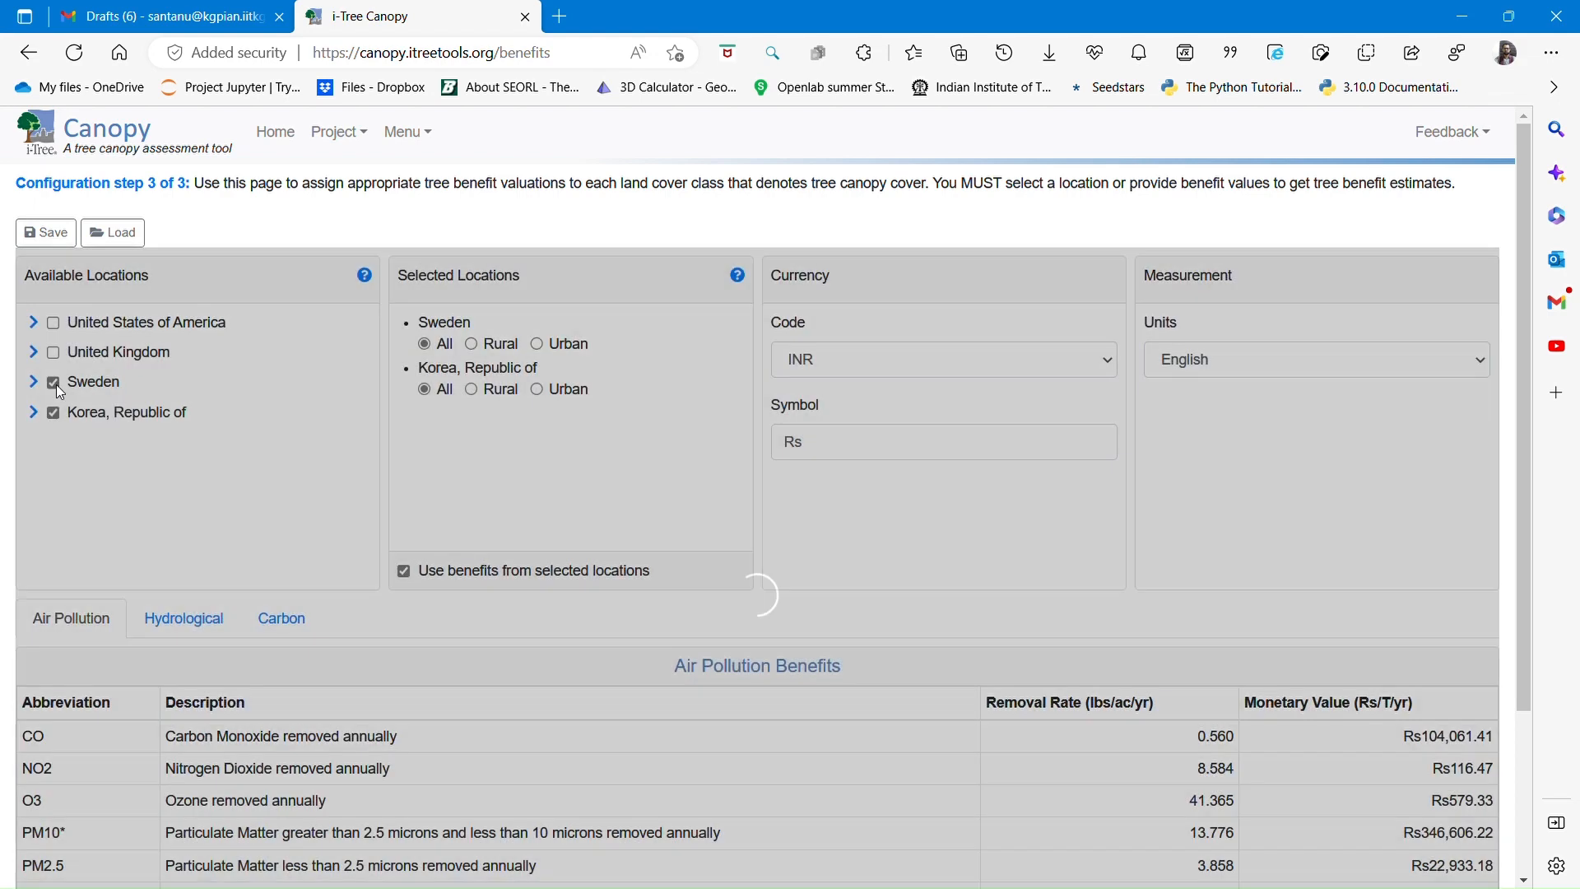
pyautogui.click(53, 383)
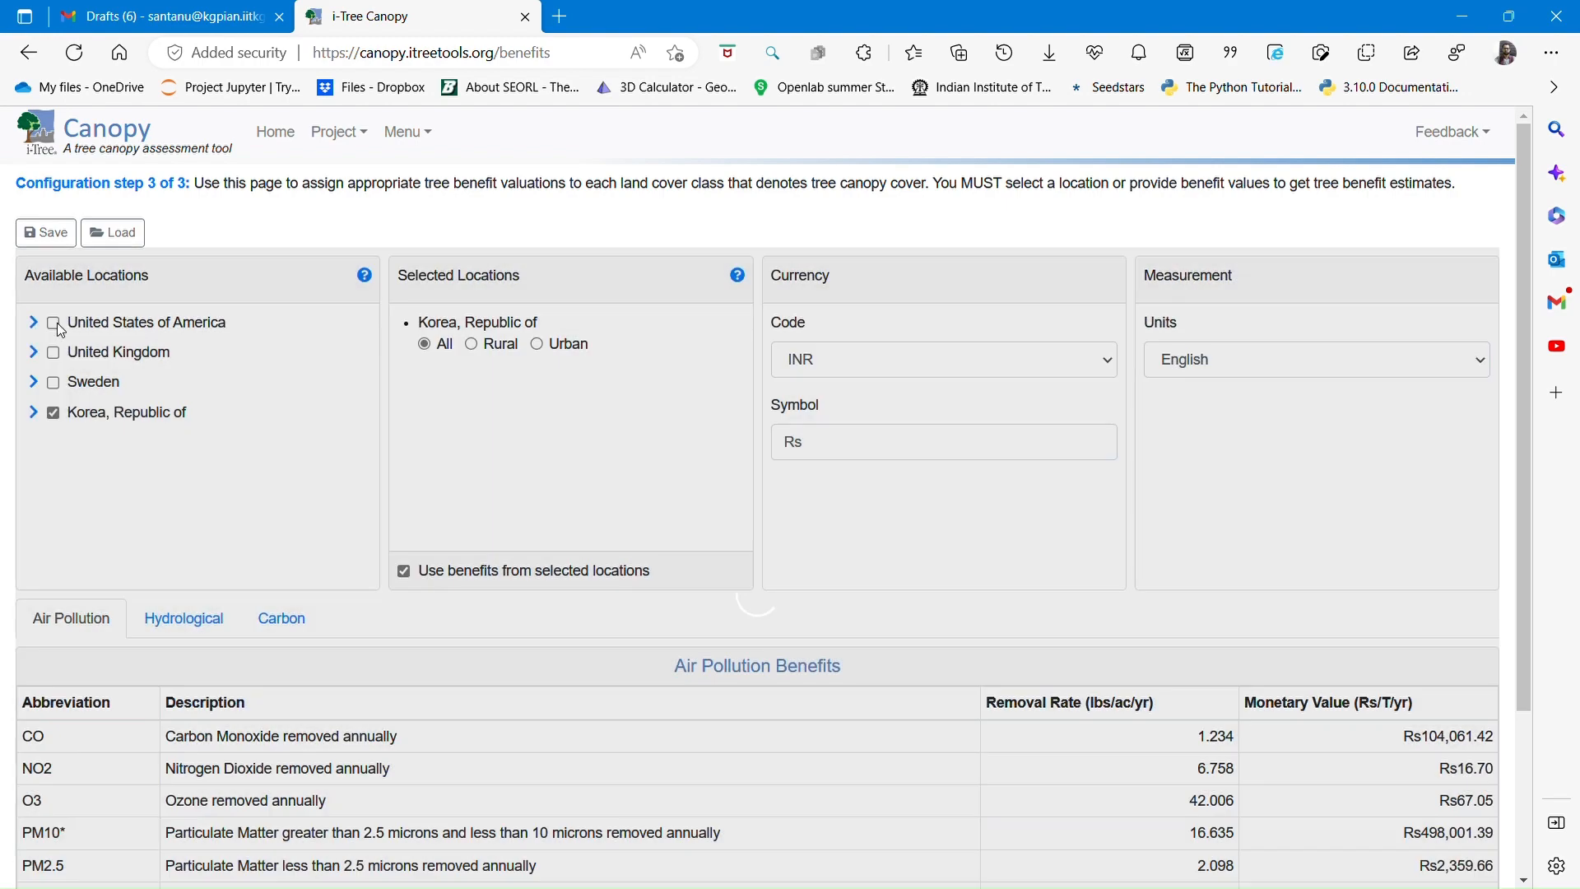
pyautogui.click(57, 323)
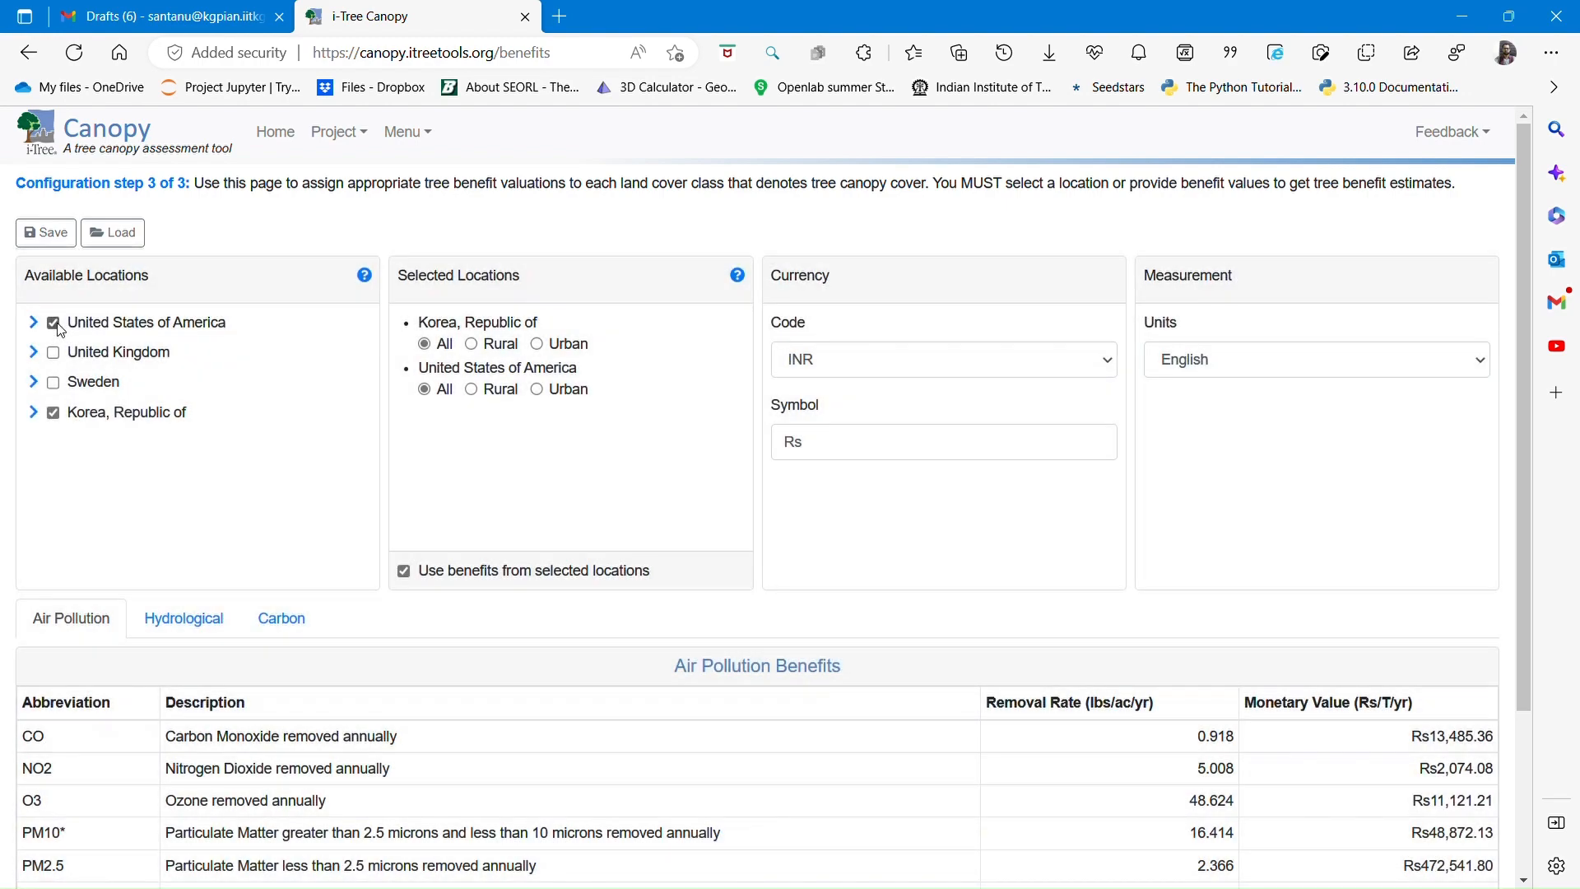
pyautogui.click(53, 412)
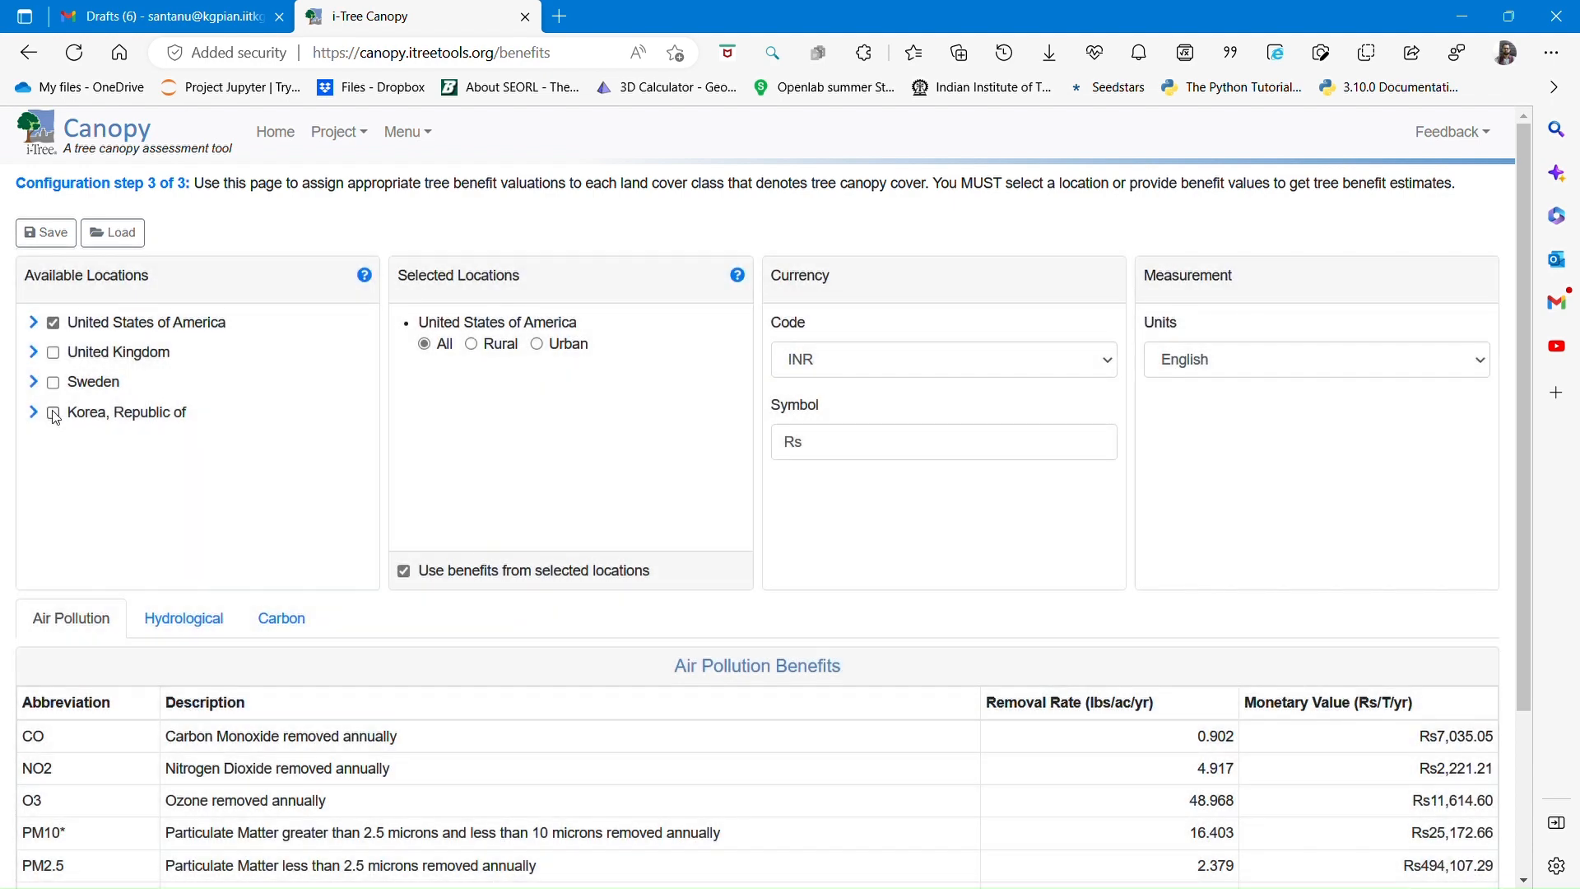
pyautogui.click(53, 322)
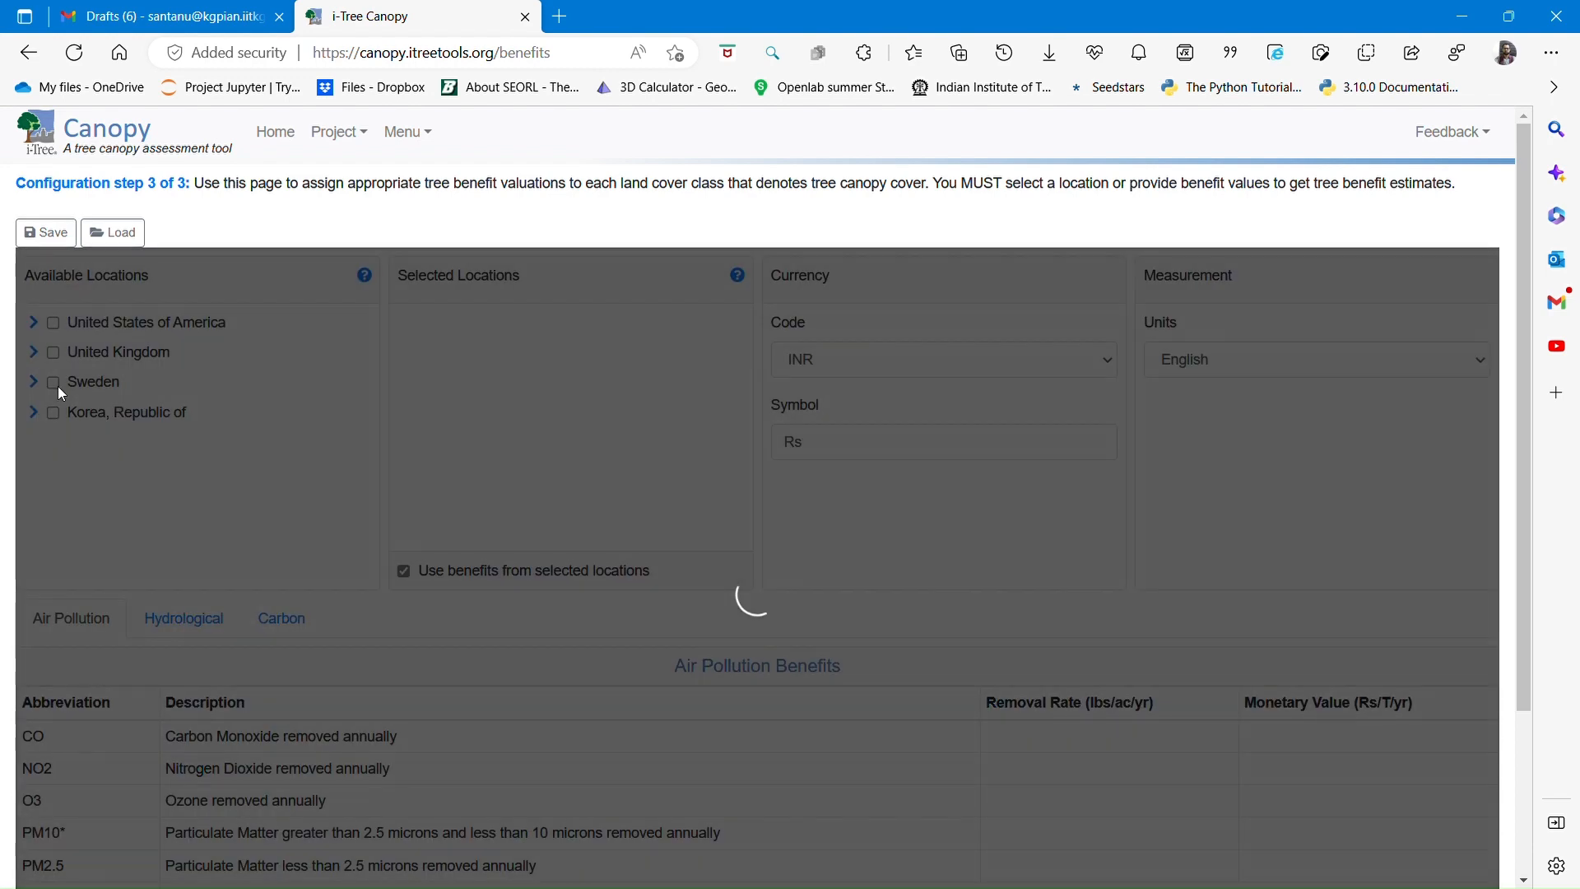
# Choose Sweden as the only location for the tree benefit values
pyautogui.click(57, 387)
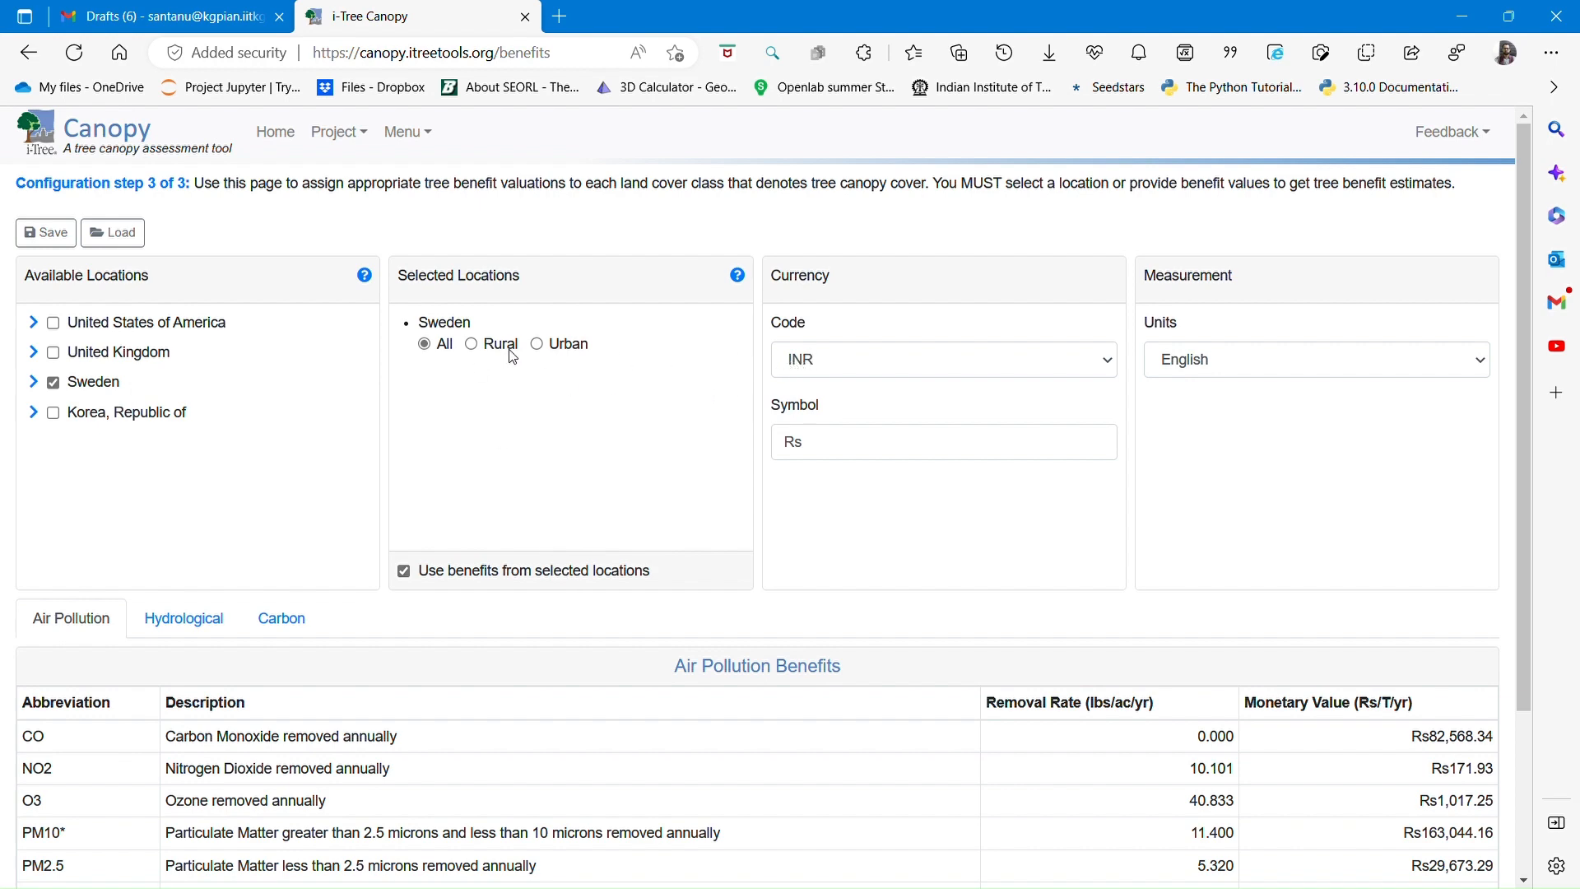
# Limit the Sweden benefit values to urban areas and set the measurement units to Metric
pyautogui.click(472, 345)
pyautogui.click(538, 345)
pyautogui.click(1272, 368)
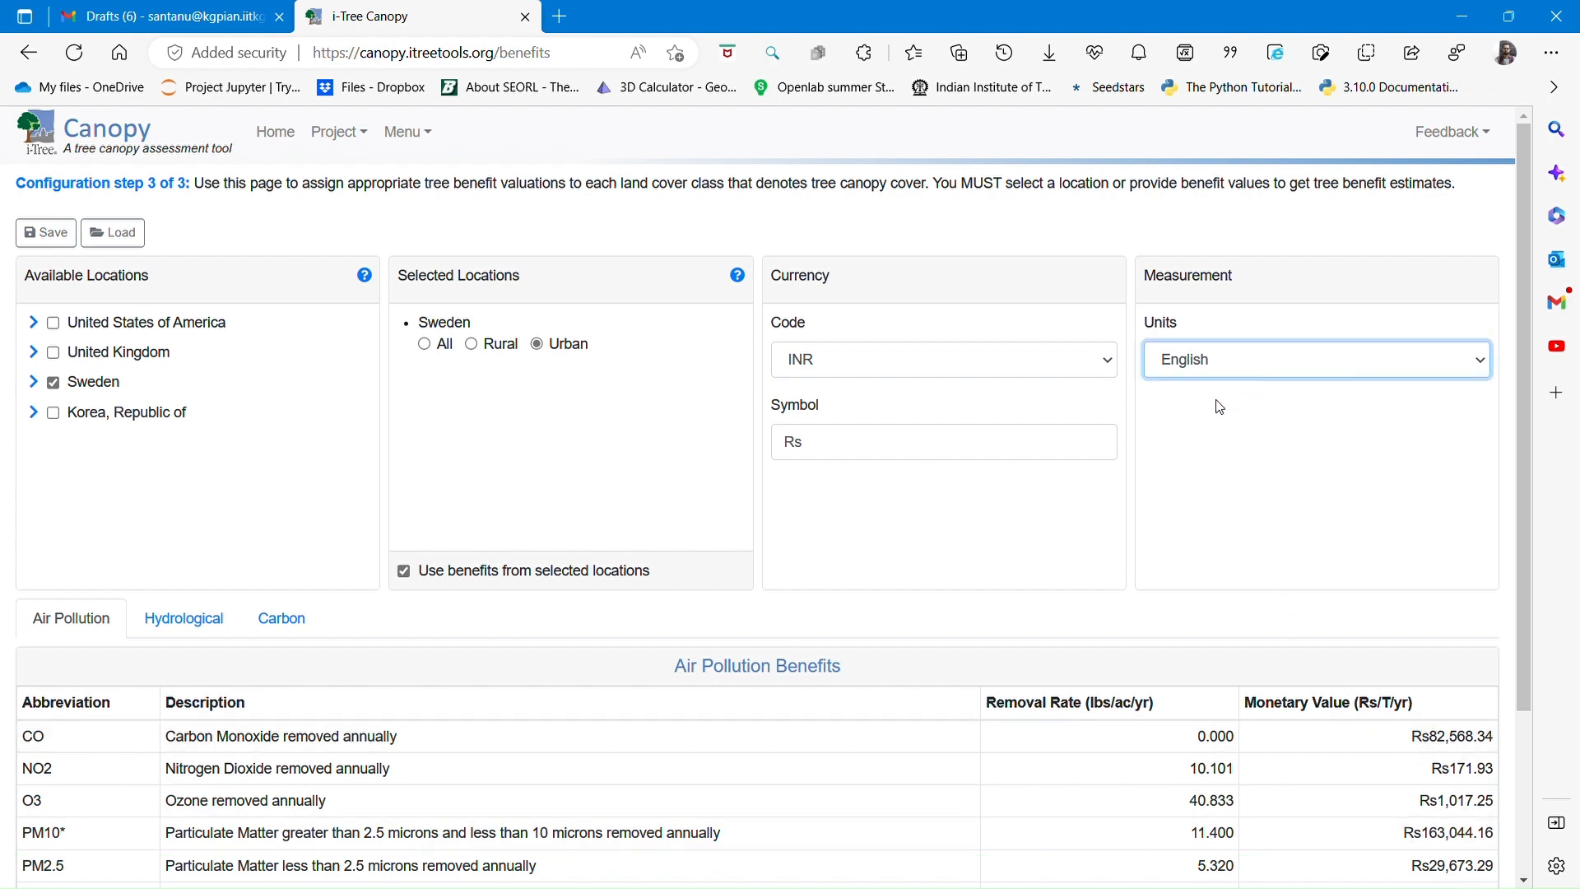
pyautogui.click(1210, 410)
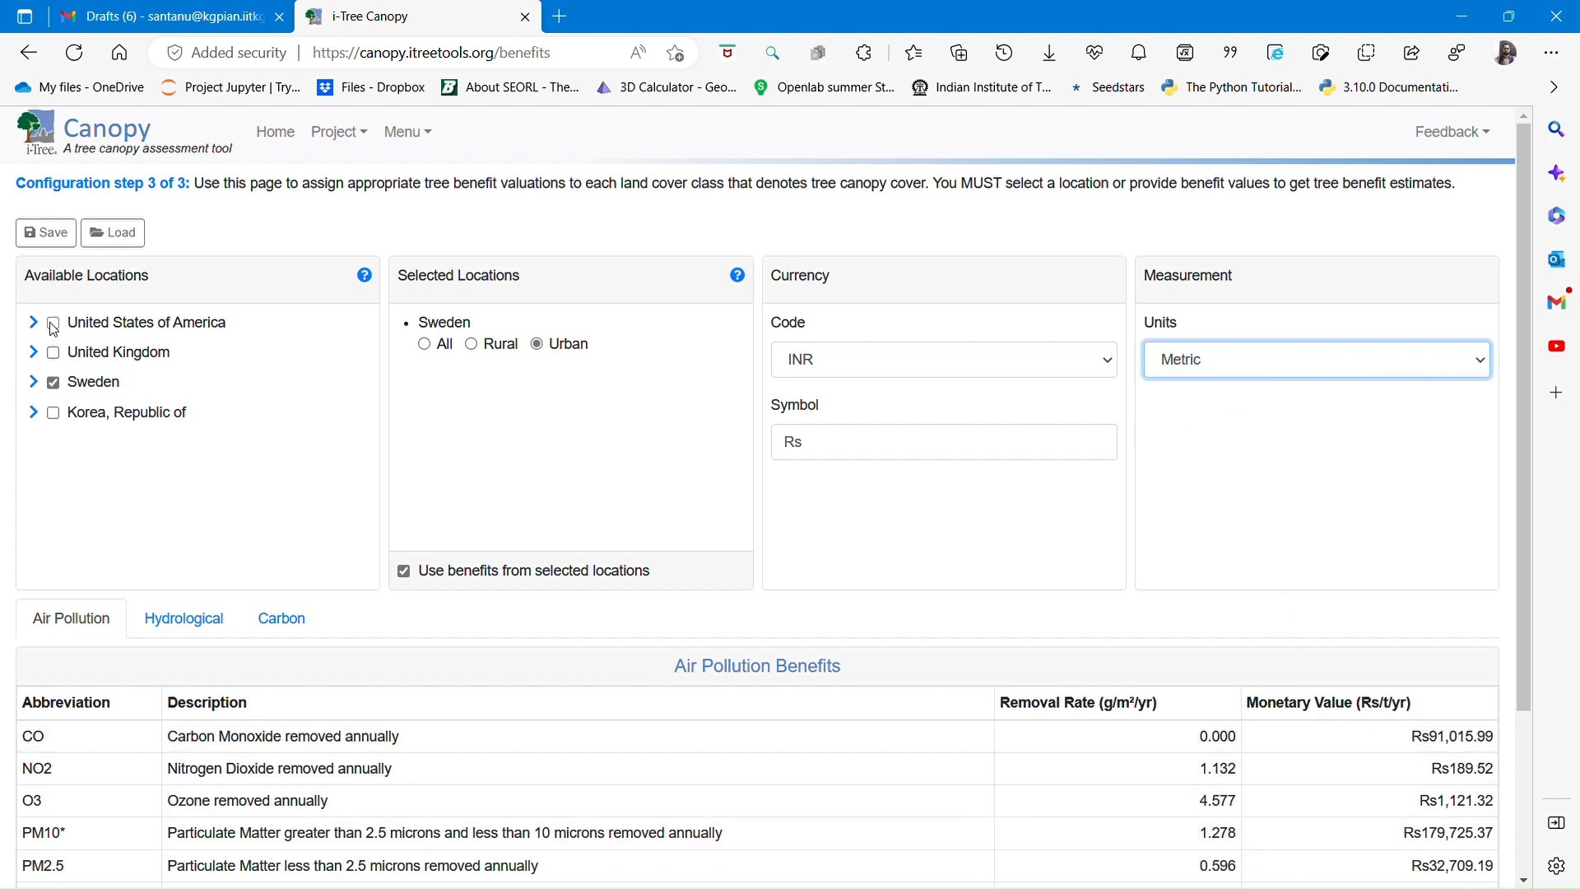
# Replace Sweden with the United States of America, limit it to rural areas, and examine the carbon monoxide removal value
pyautogui.click(53, 323)
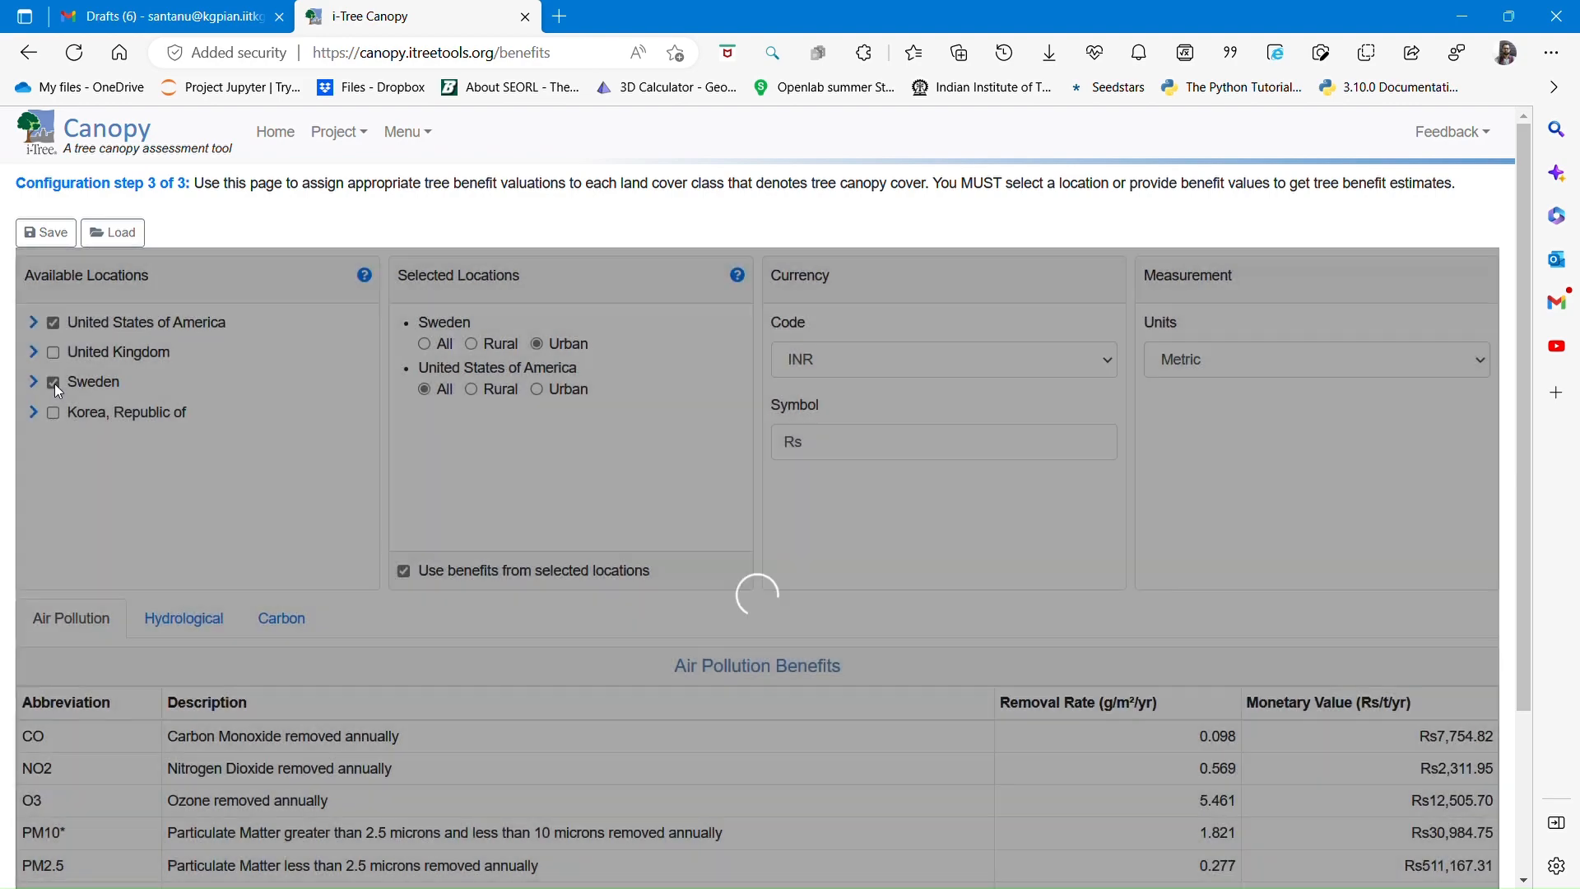
pyautogui.click(54, 384)
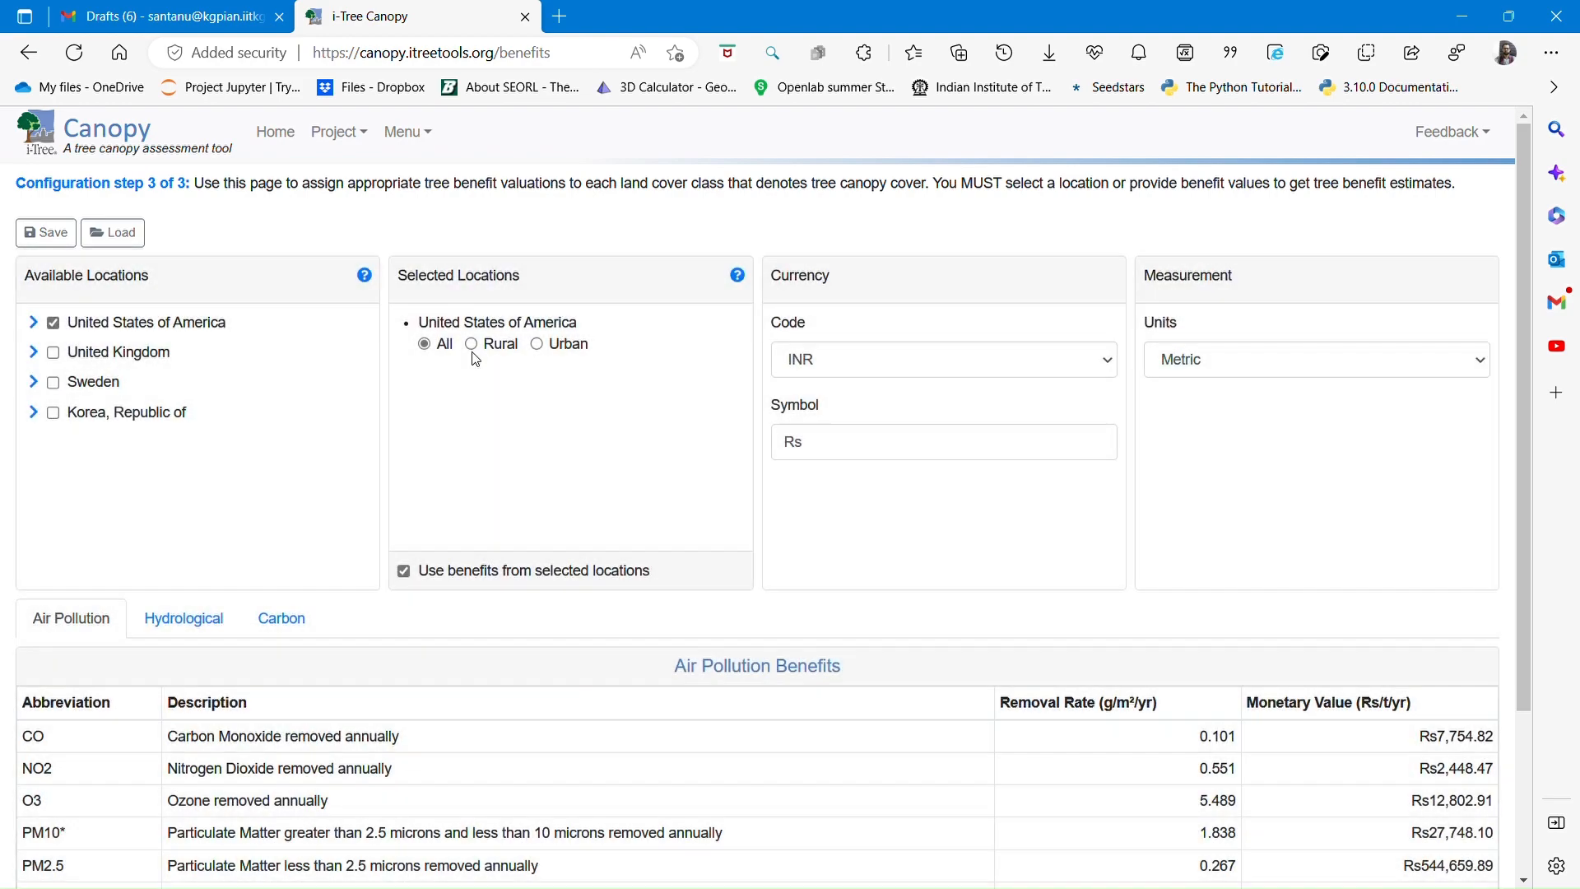
pyautogui.click(472, 345)
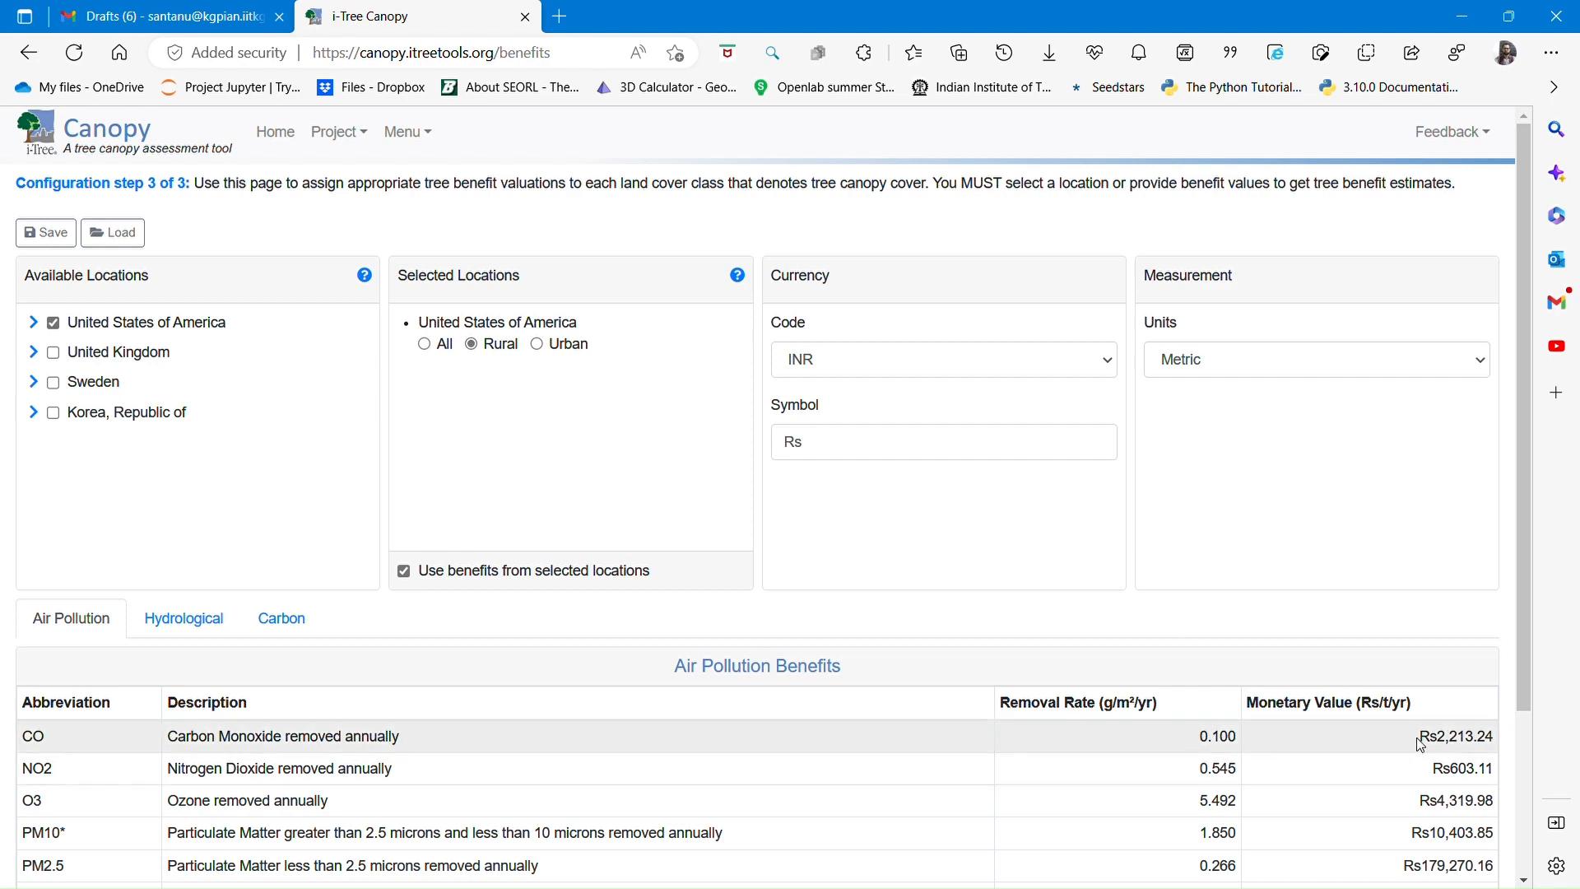
pyautogui.doubleClick(1421, 745)
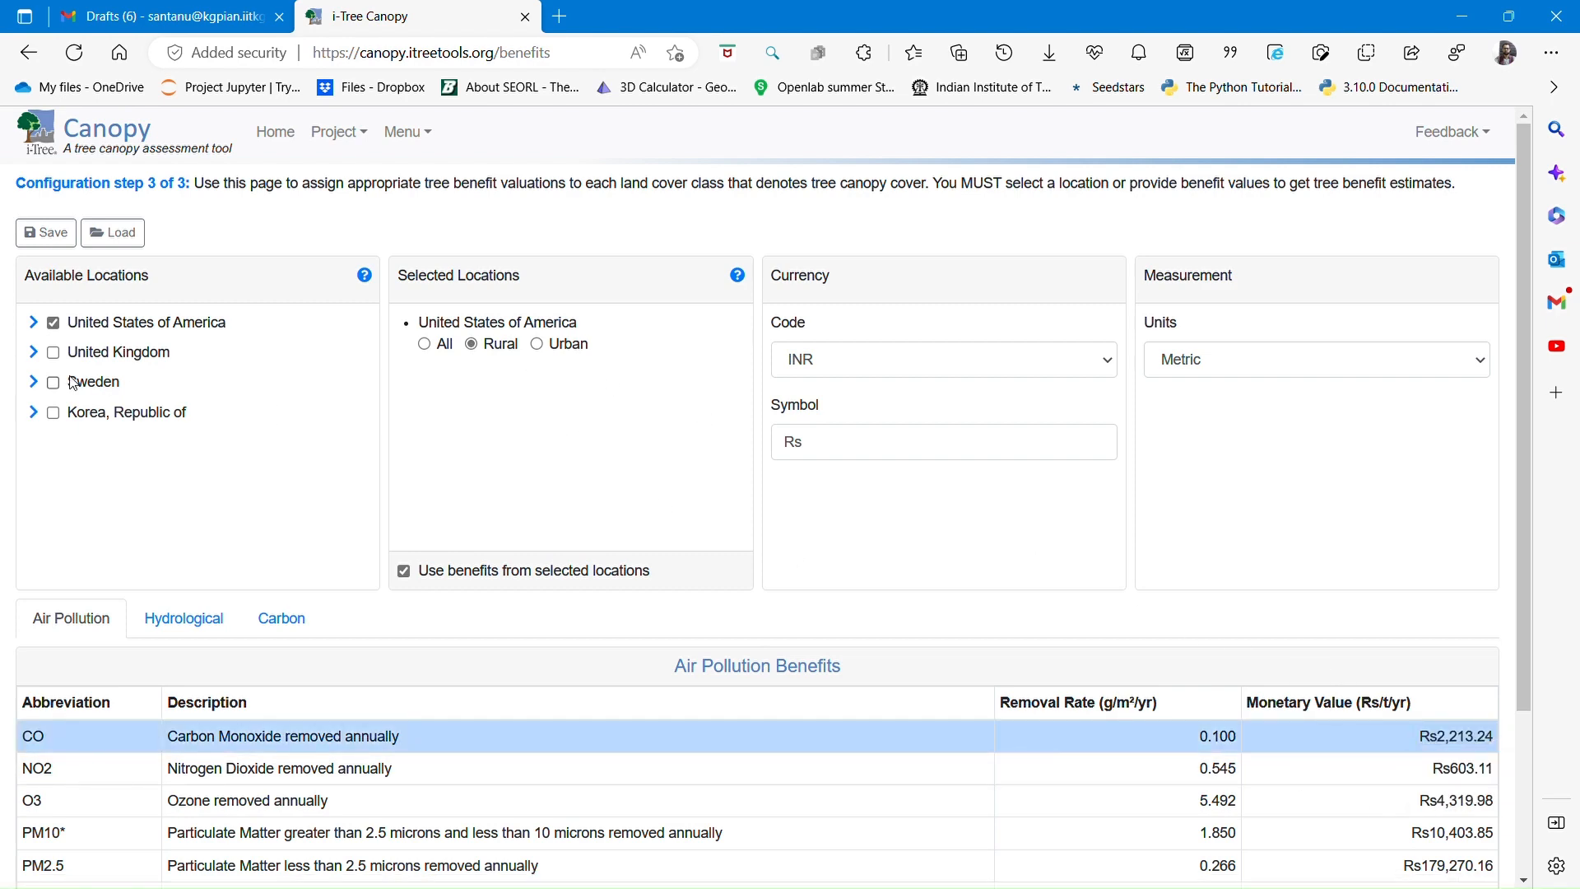
# Make the United Kingdom, limited to rural areas, the only benefits location in place of the United States of America
pyautogui.click(53, 352)
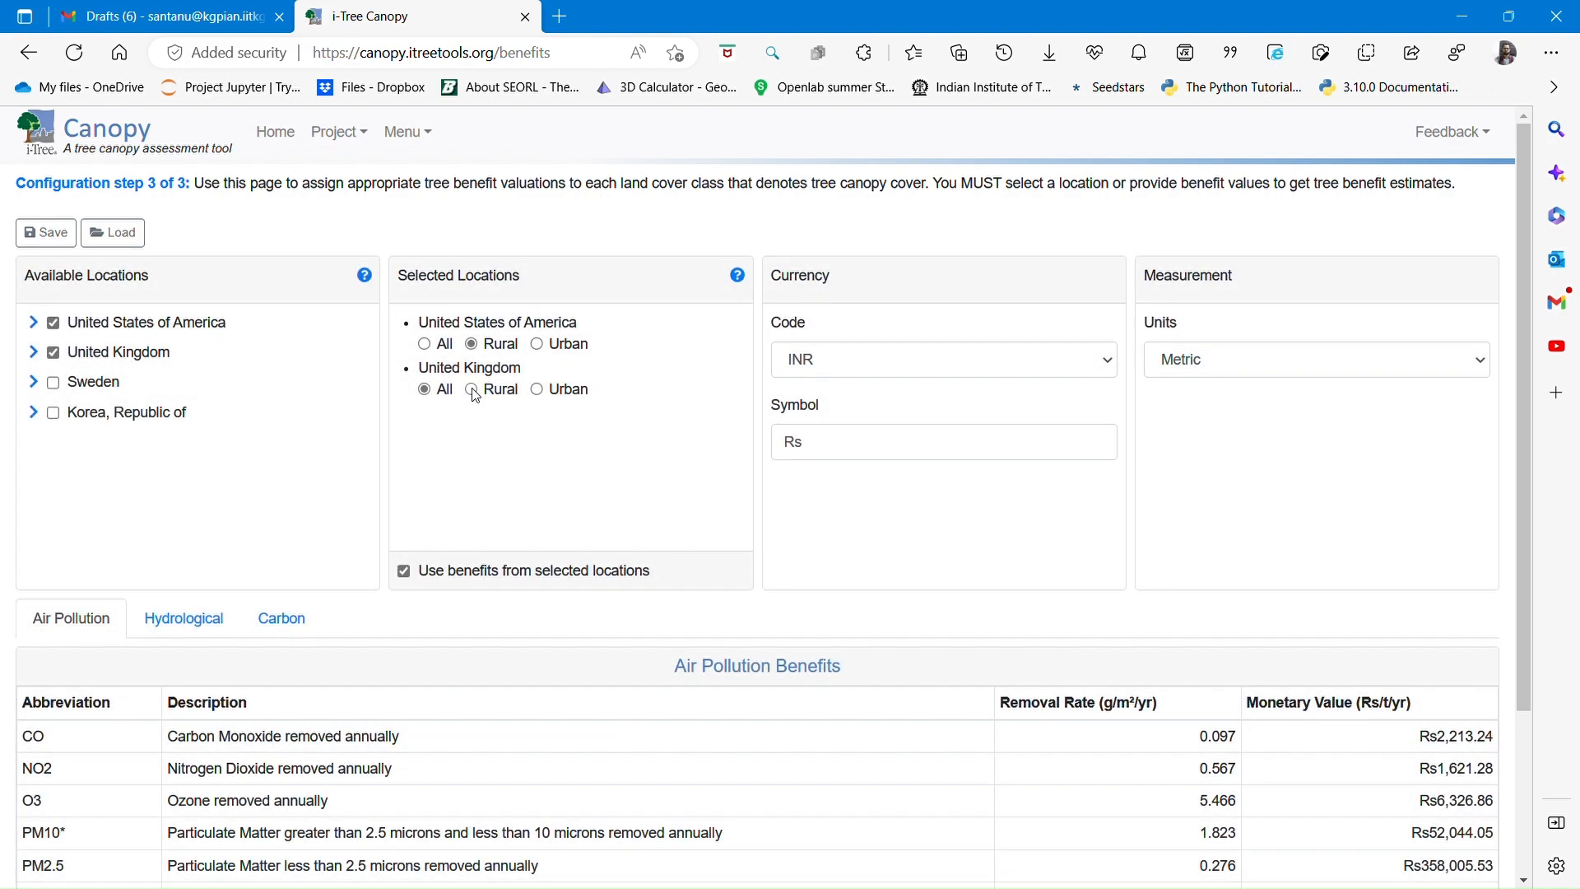
pyautogui.click(472, 390)
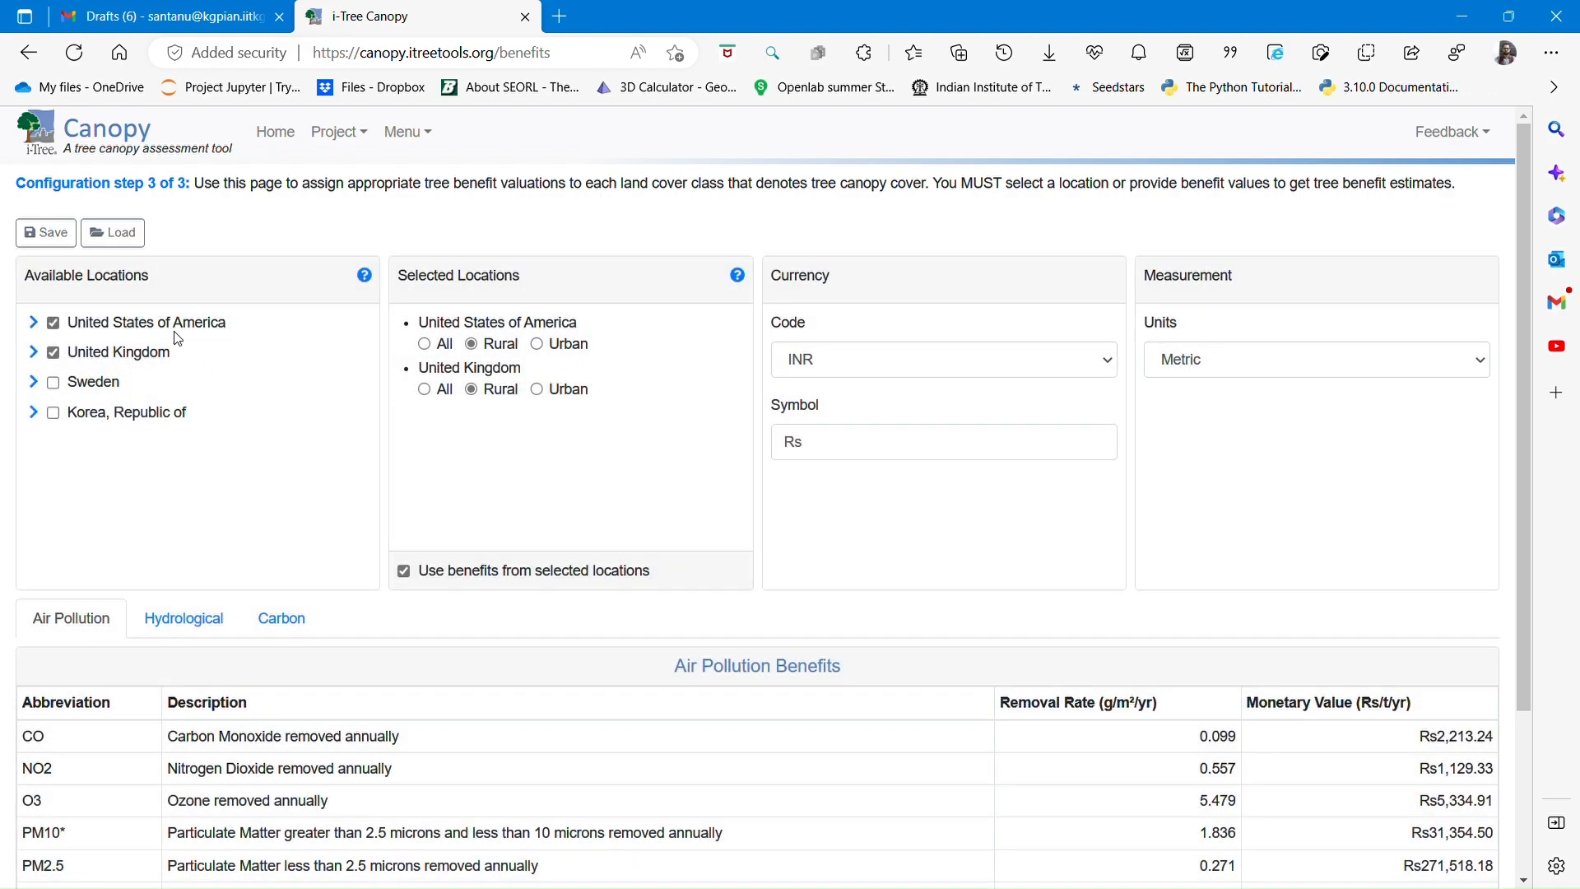
pyautogui.click(53, 323)
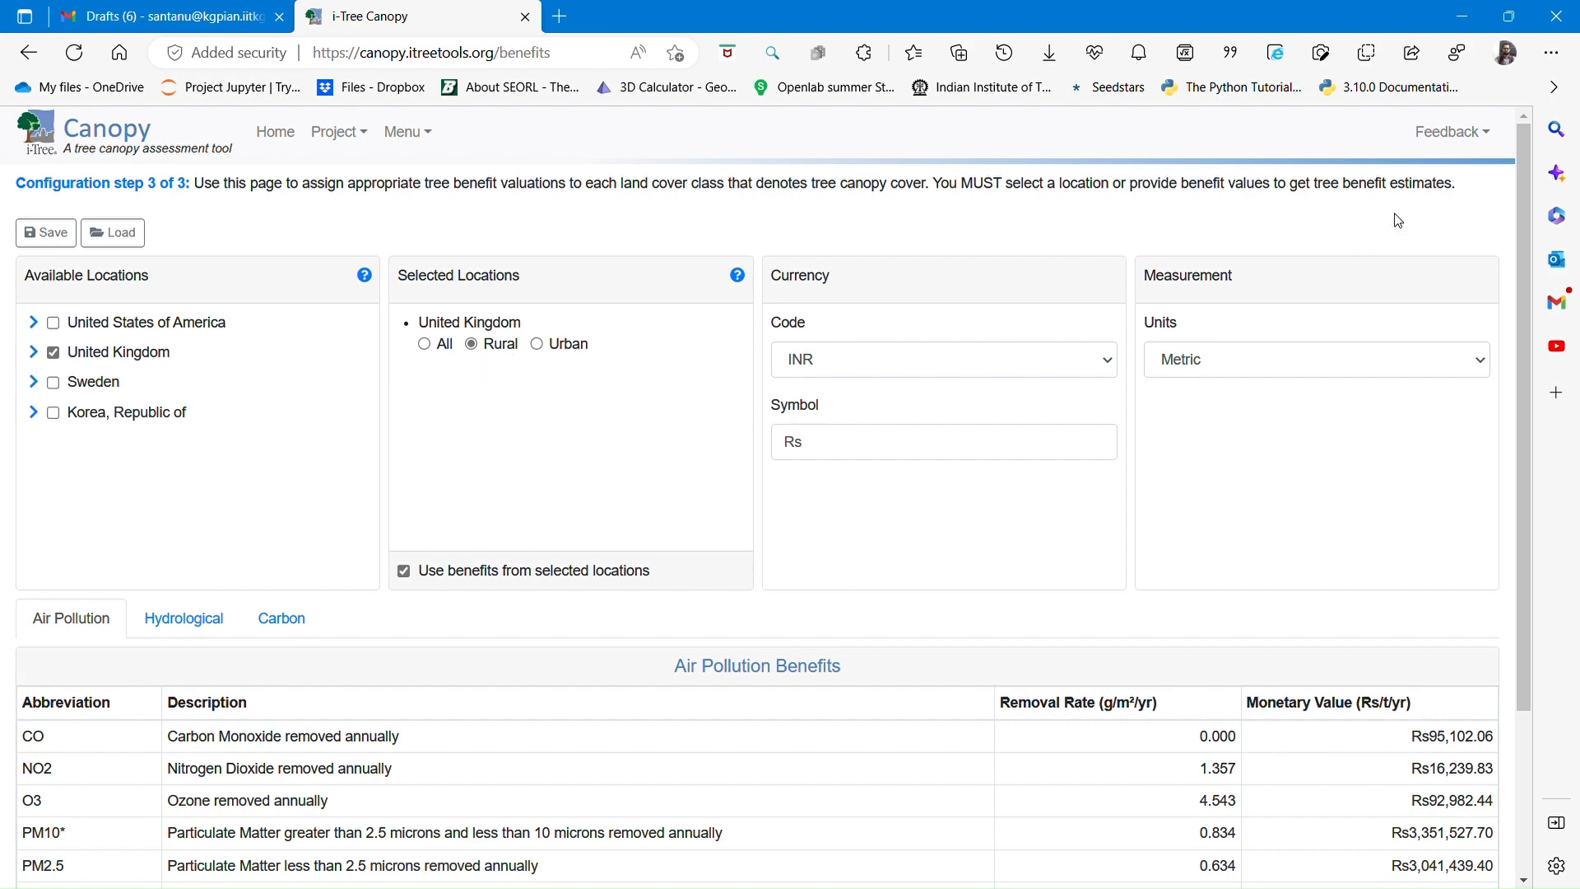
# Continue to the survey page and look over the map and results area
pyautogui.scroll(-3, 1382, 512)
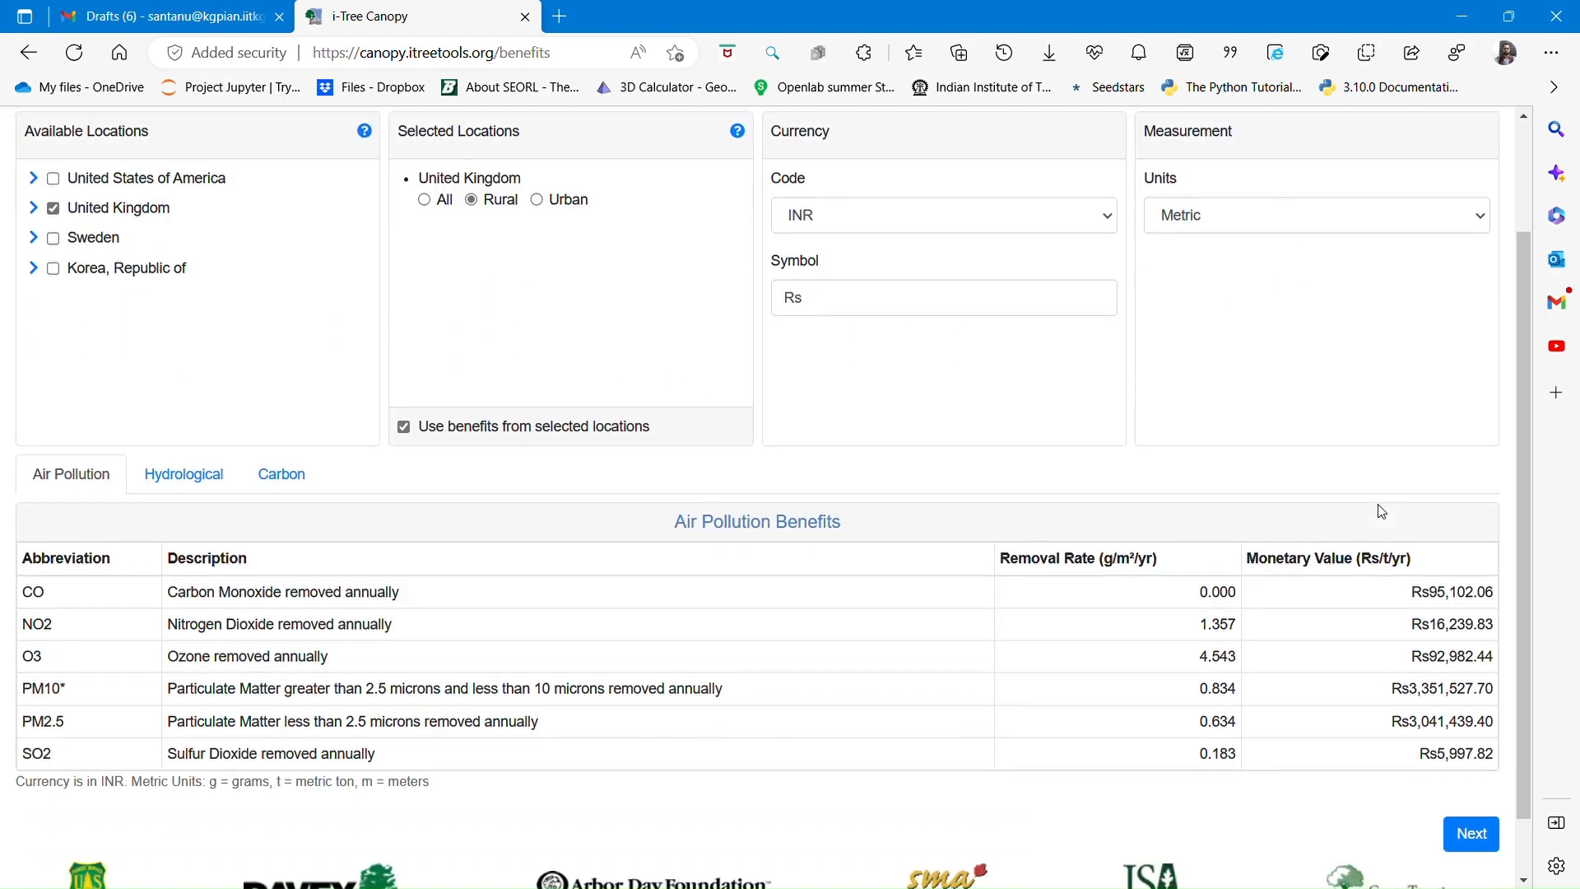
pyautogui.click(1471, 761)
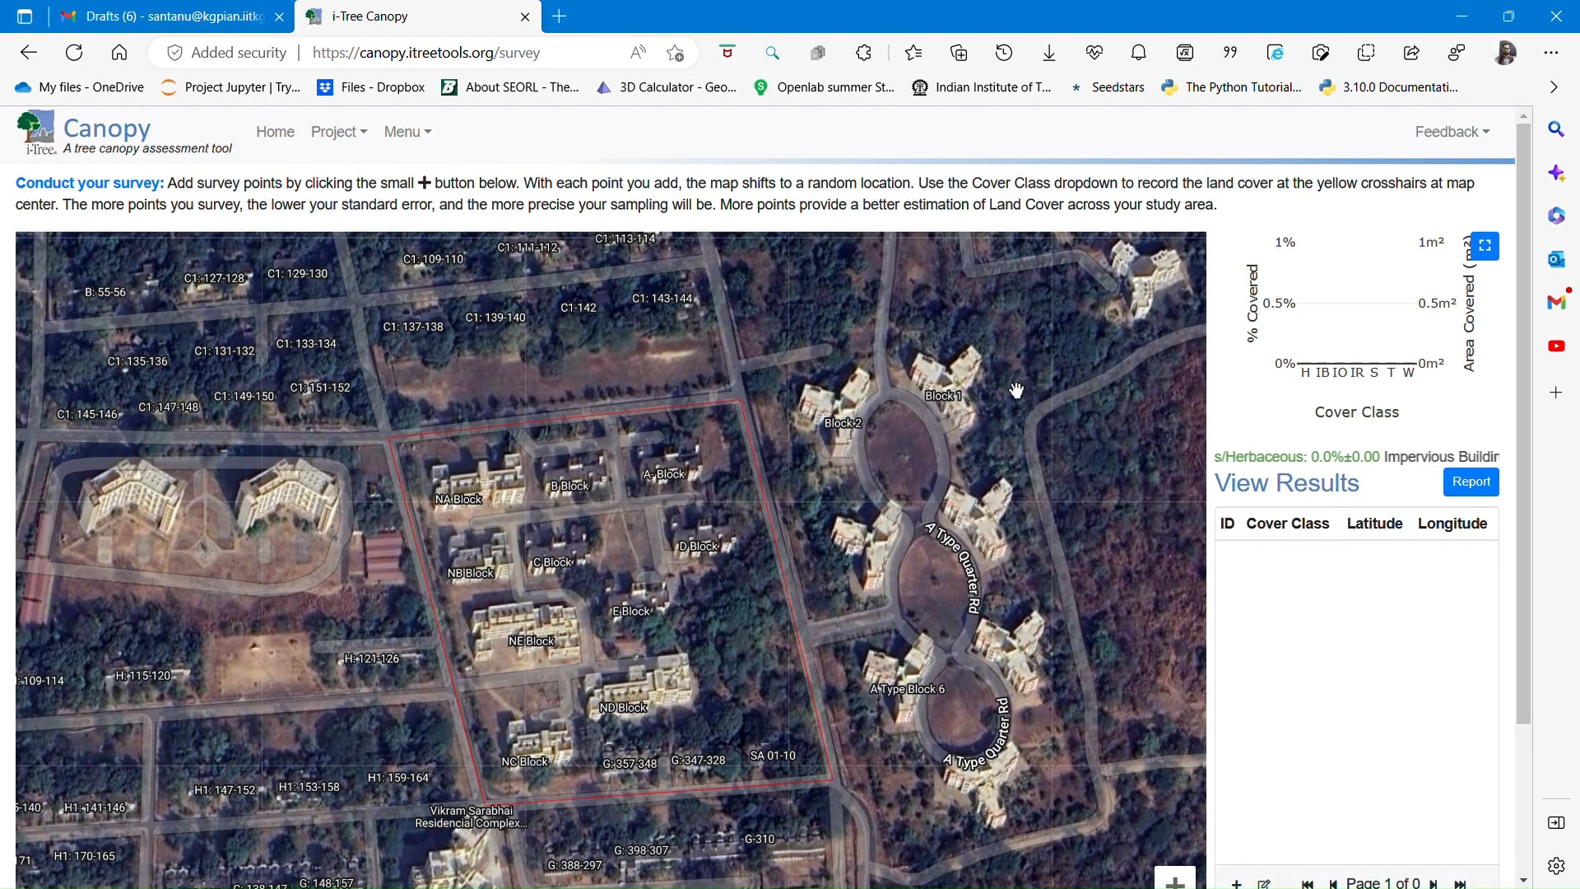
pyautogui.scroll(-2, 1017, 390)
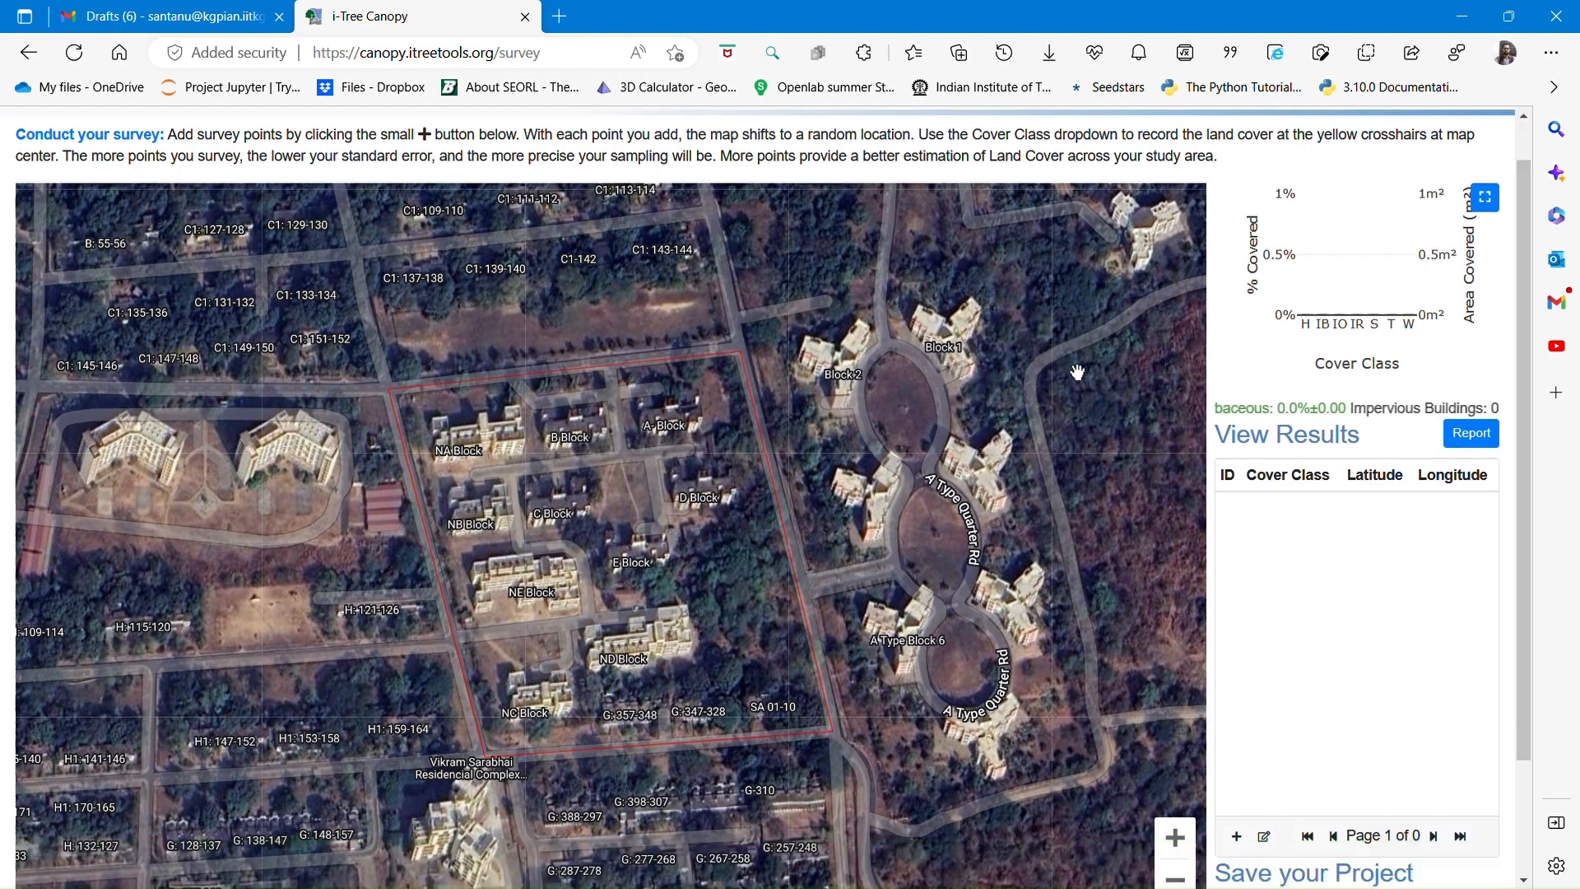
pyautogui.scroll(2, 1109, 426)
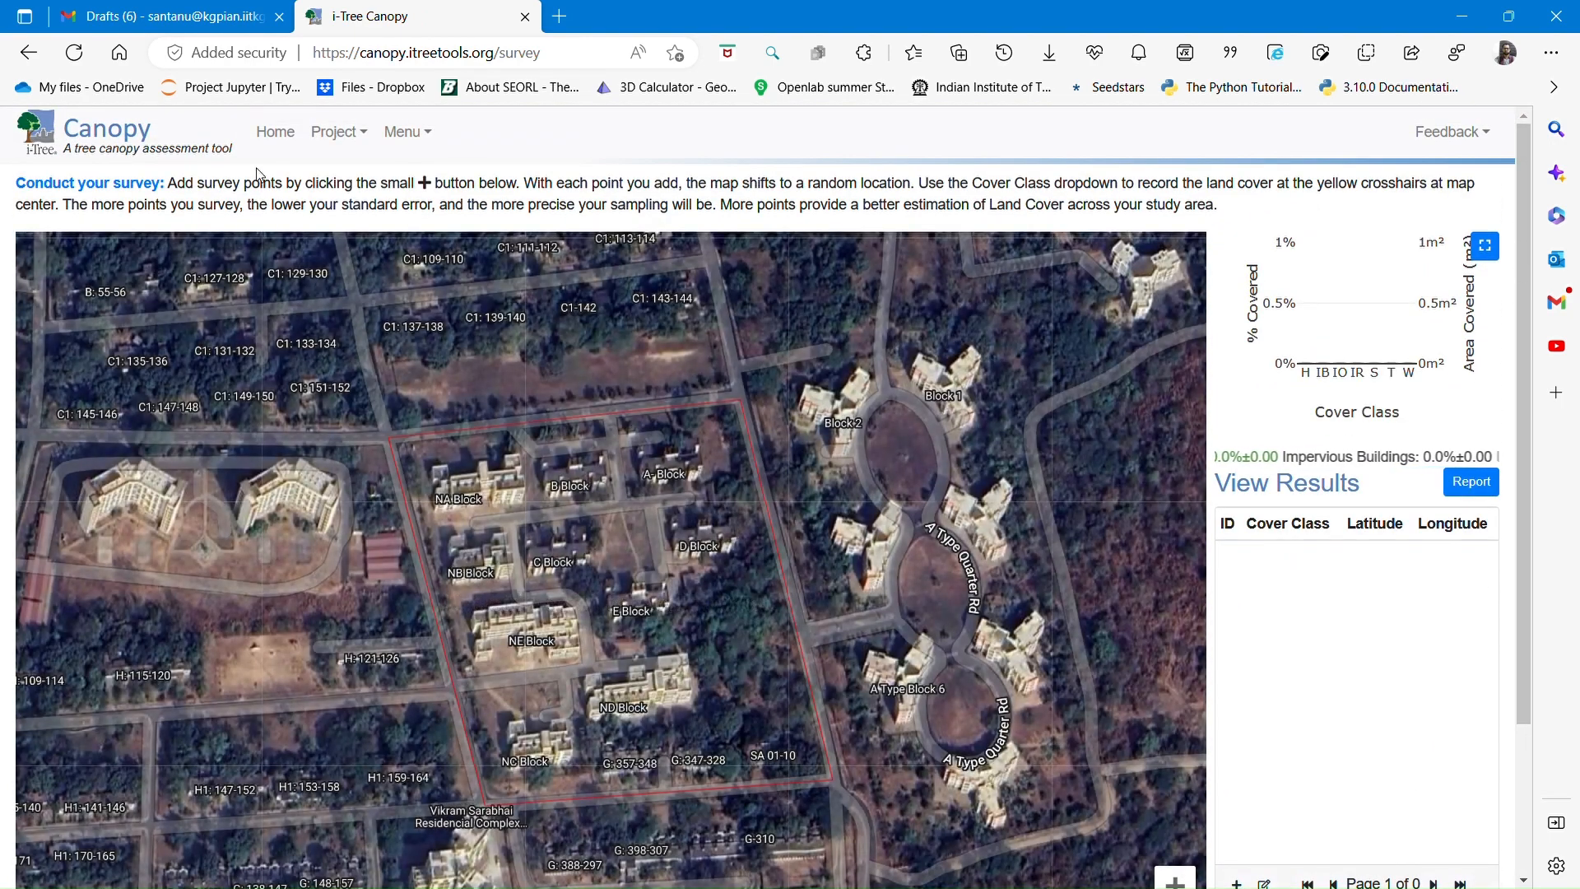
# Return to the benefits configuration and examine the hydrological and carbon benefits for the rural United Kingdom
pyautogui.click(37, 56)
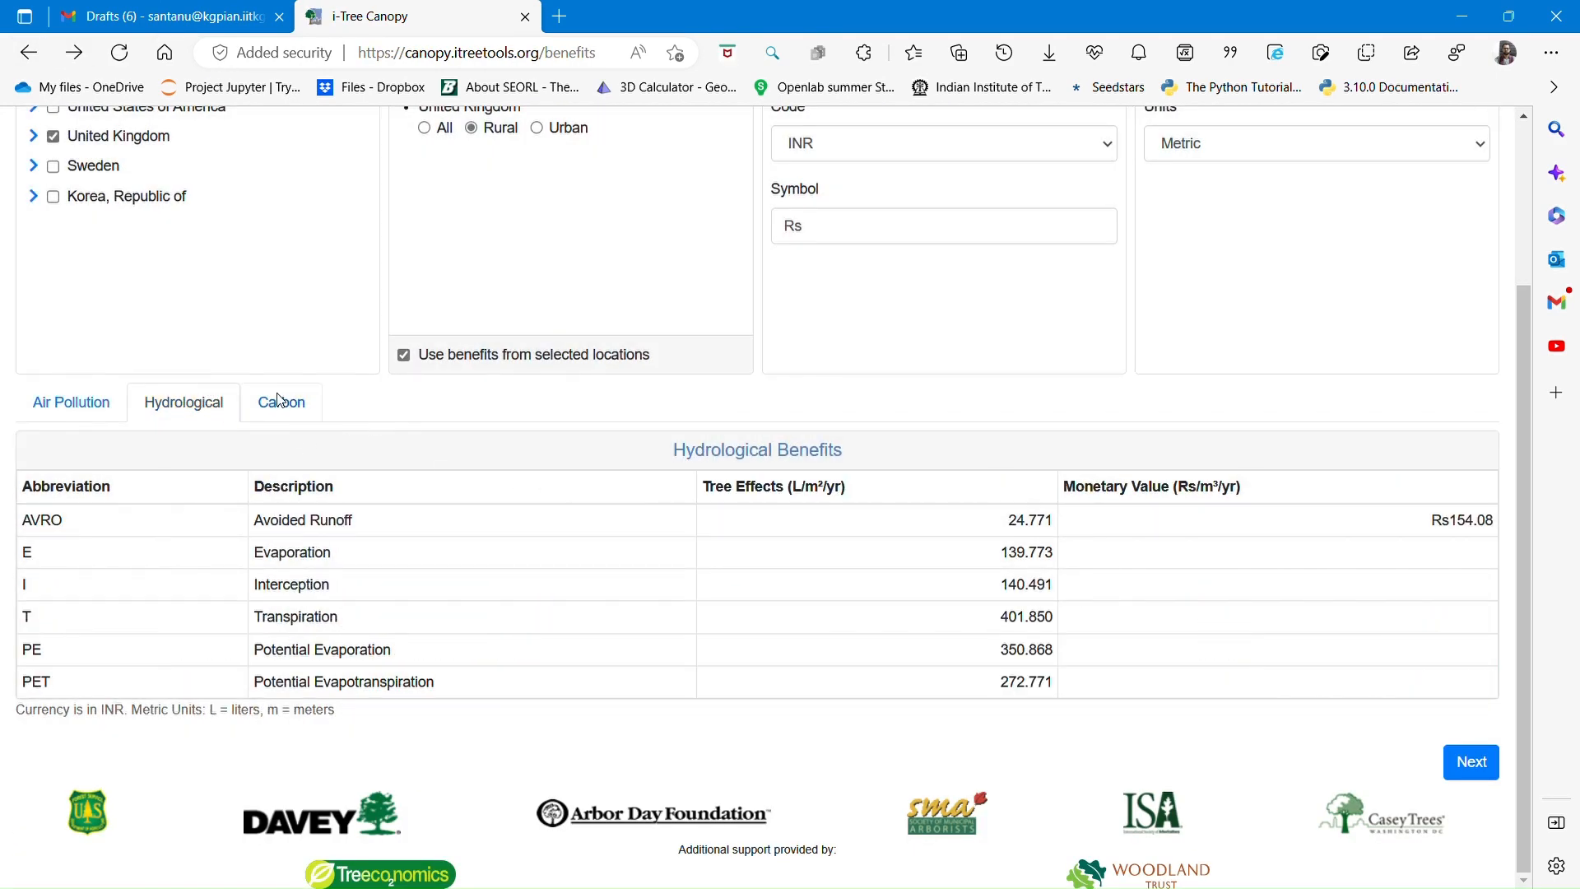
pyautogui.click(283, 405)
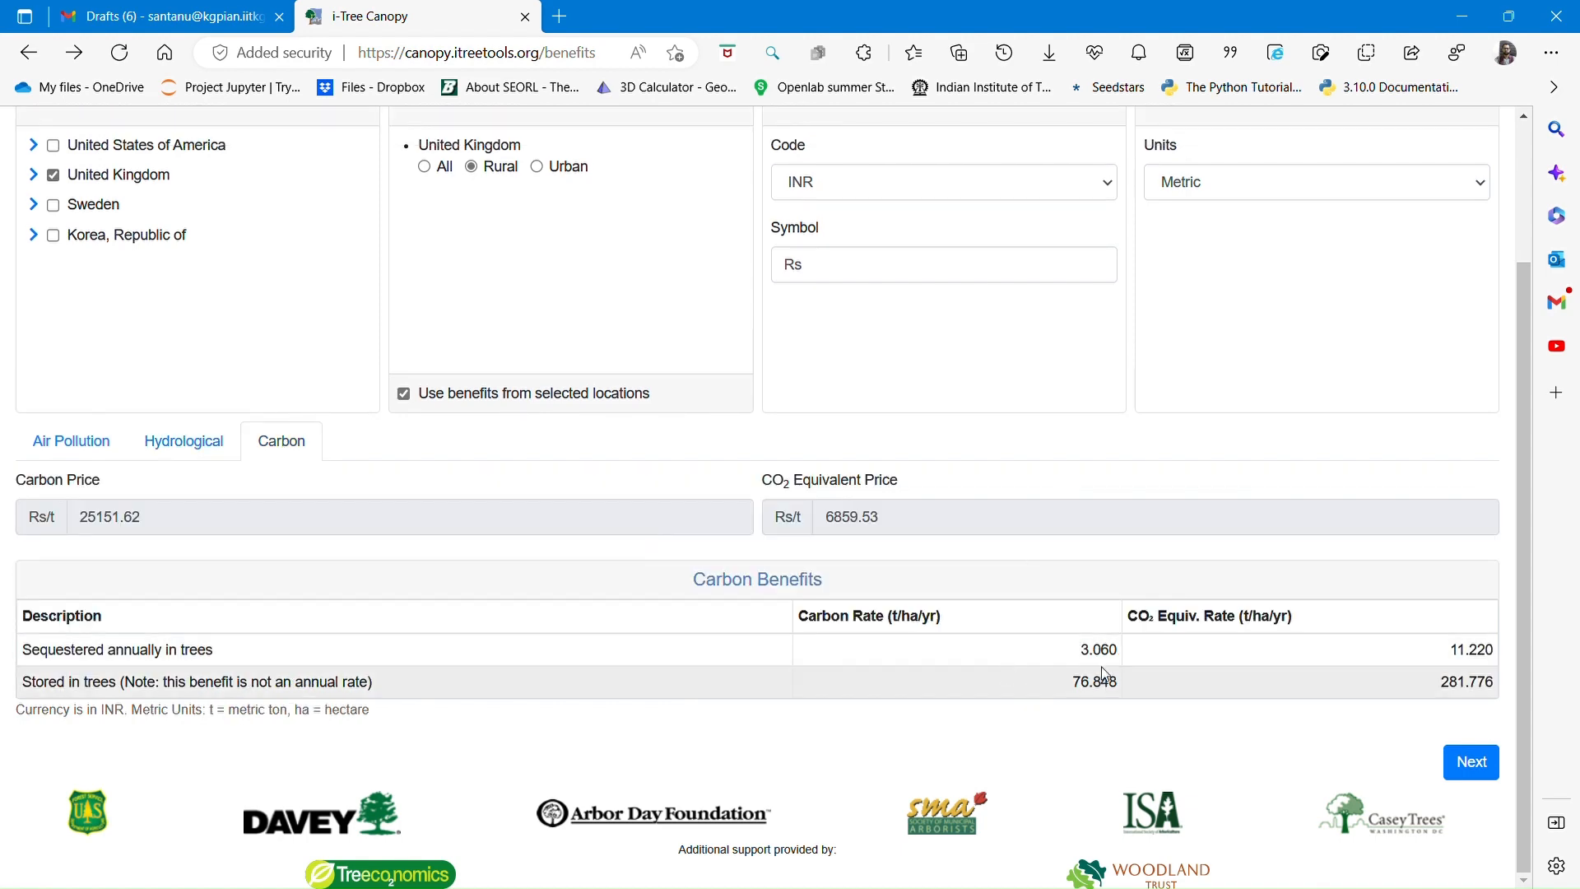
pyautogui.scroll(2, 346, 345)
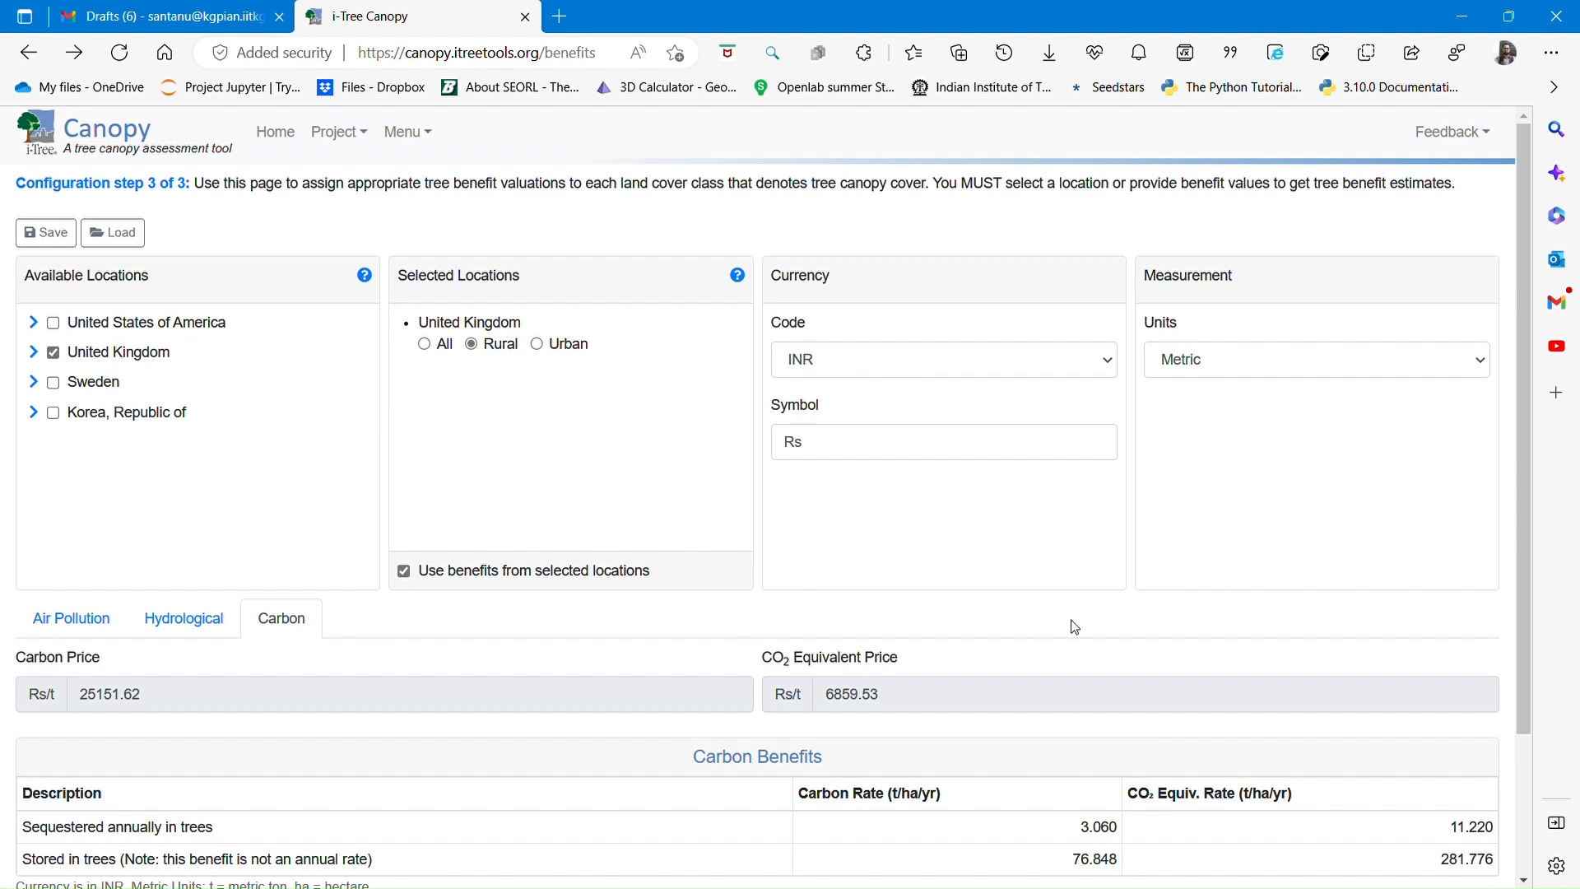
pyautogui.scroll(-2, 1075, 627)
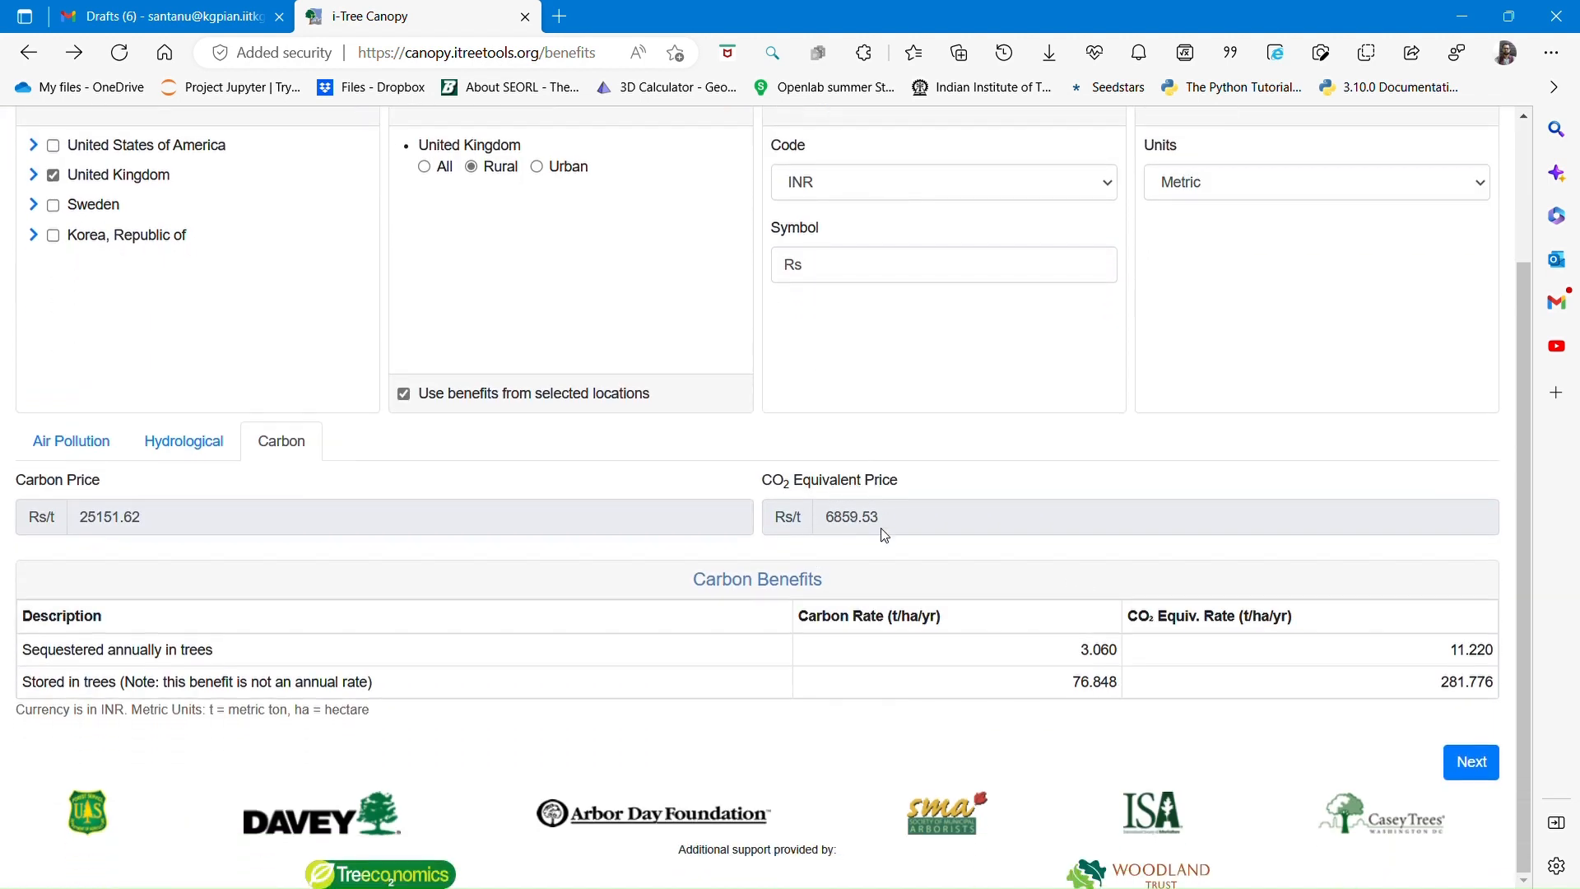
# Proceed to the survey page and record the first random survey point with the Tree/Shrub cover class
pyautogui.click(1468, 760)
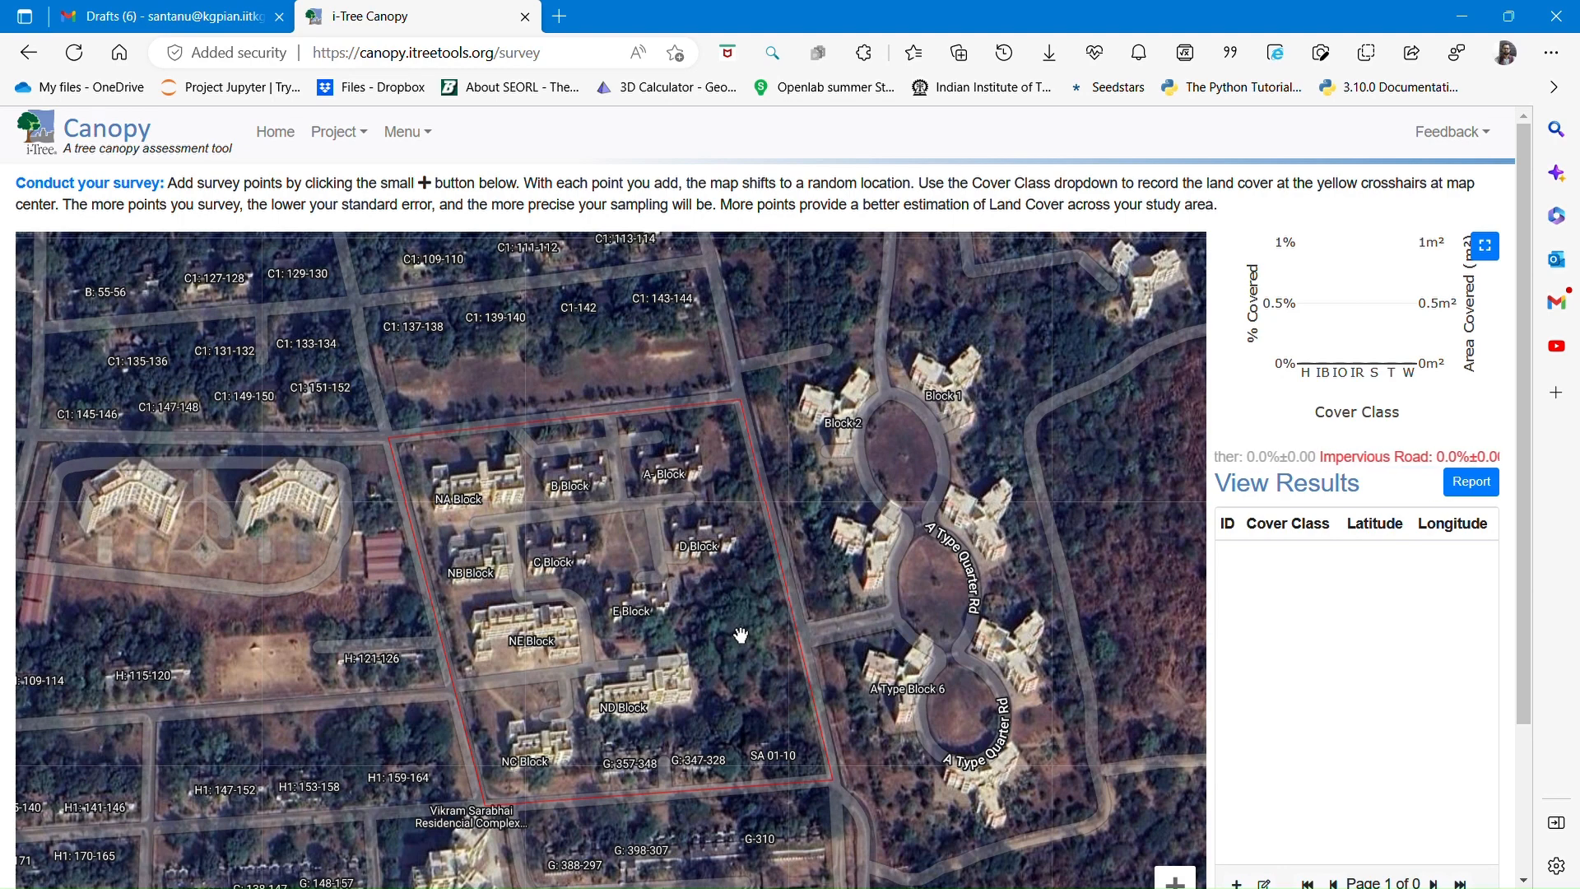
pyautogui.scroll(-1, 1272, 553)
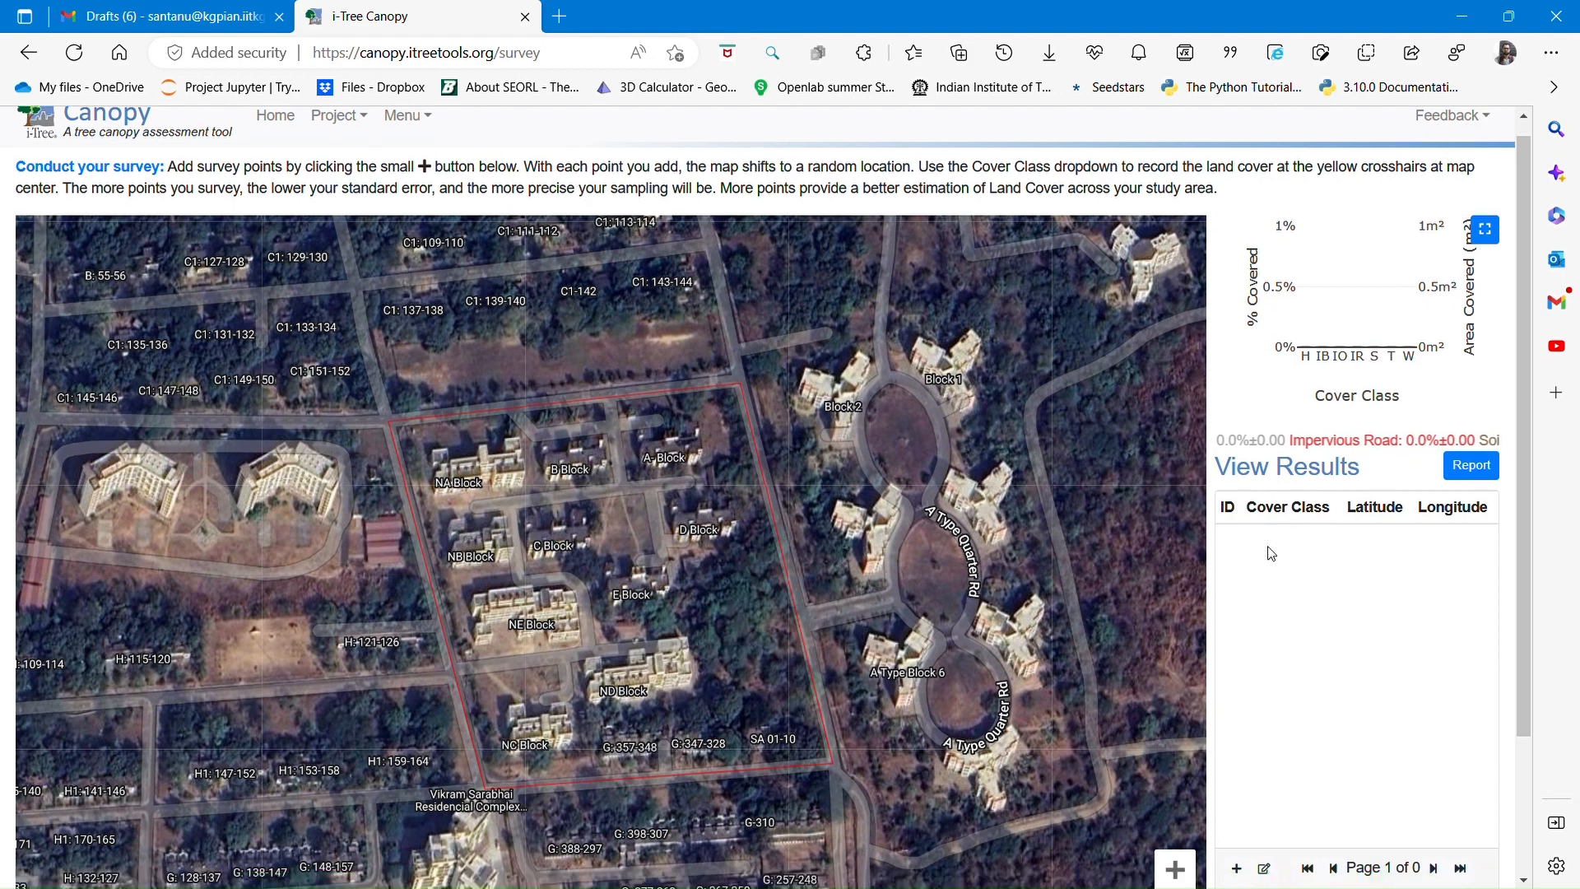
pyautogui.scroll(-2, 1271, 553)
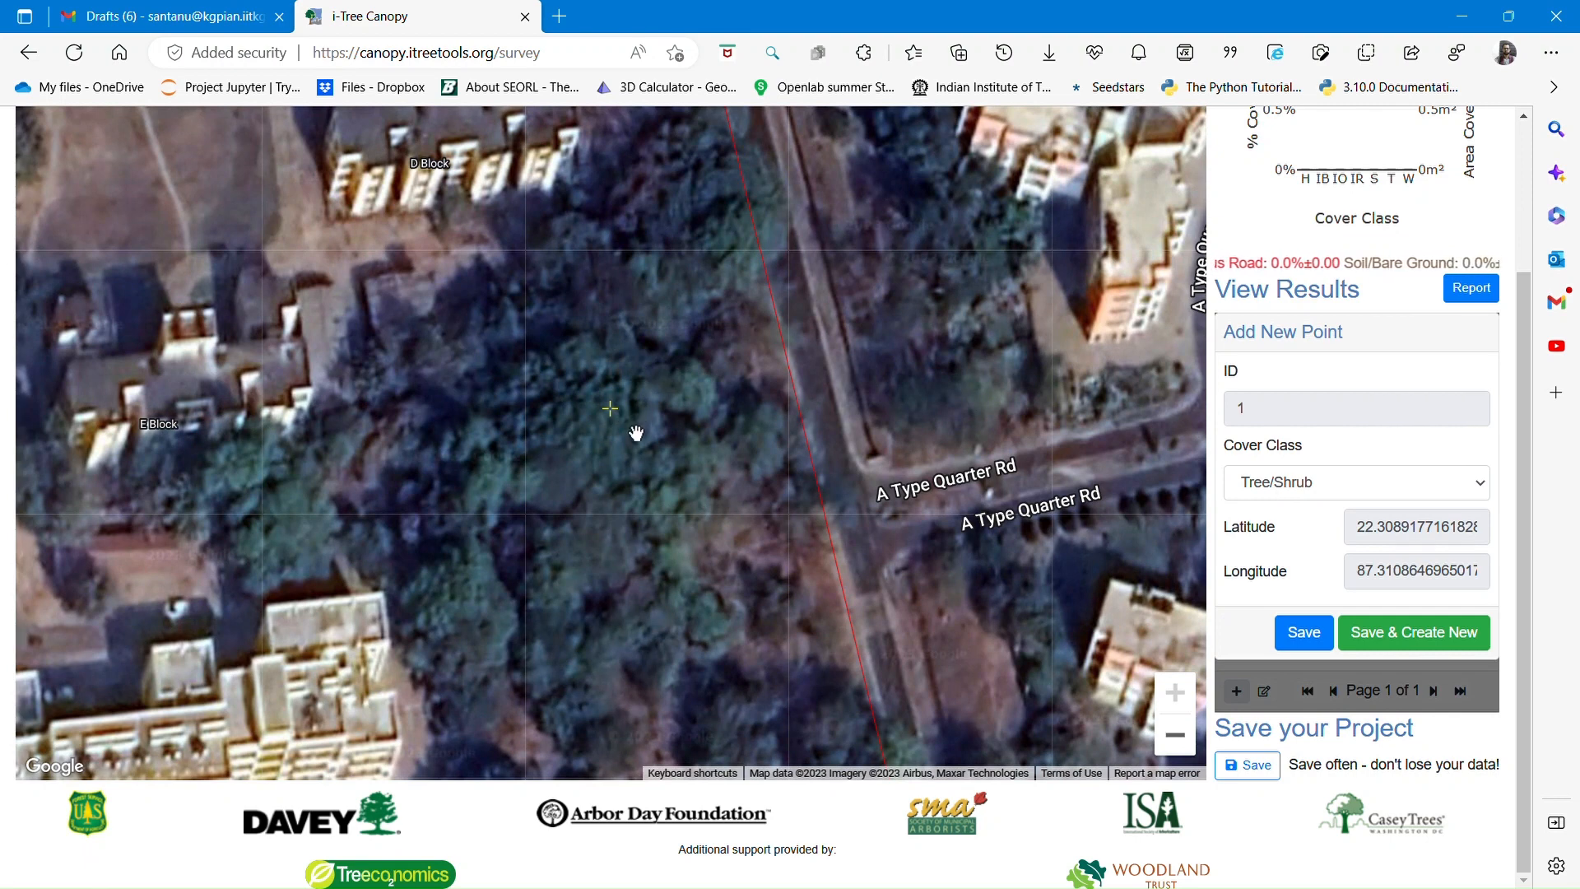
pyautogui.click(1317, 490)
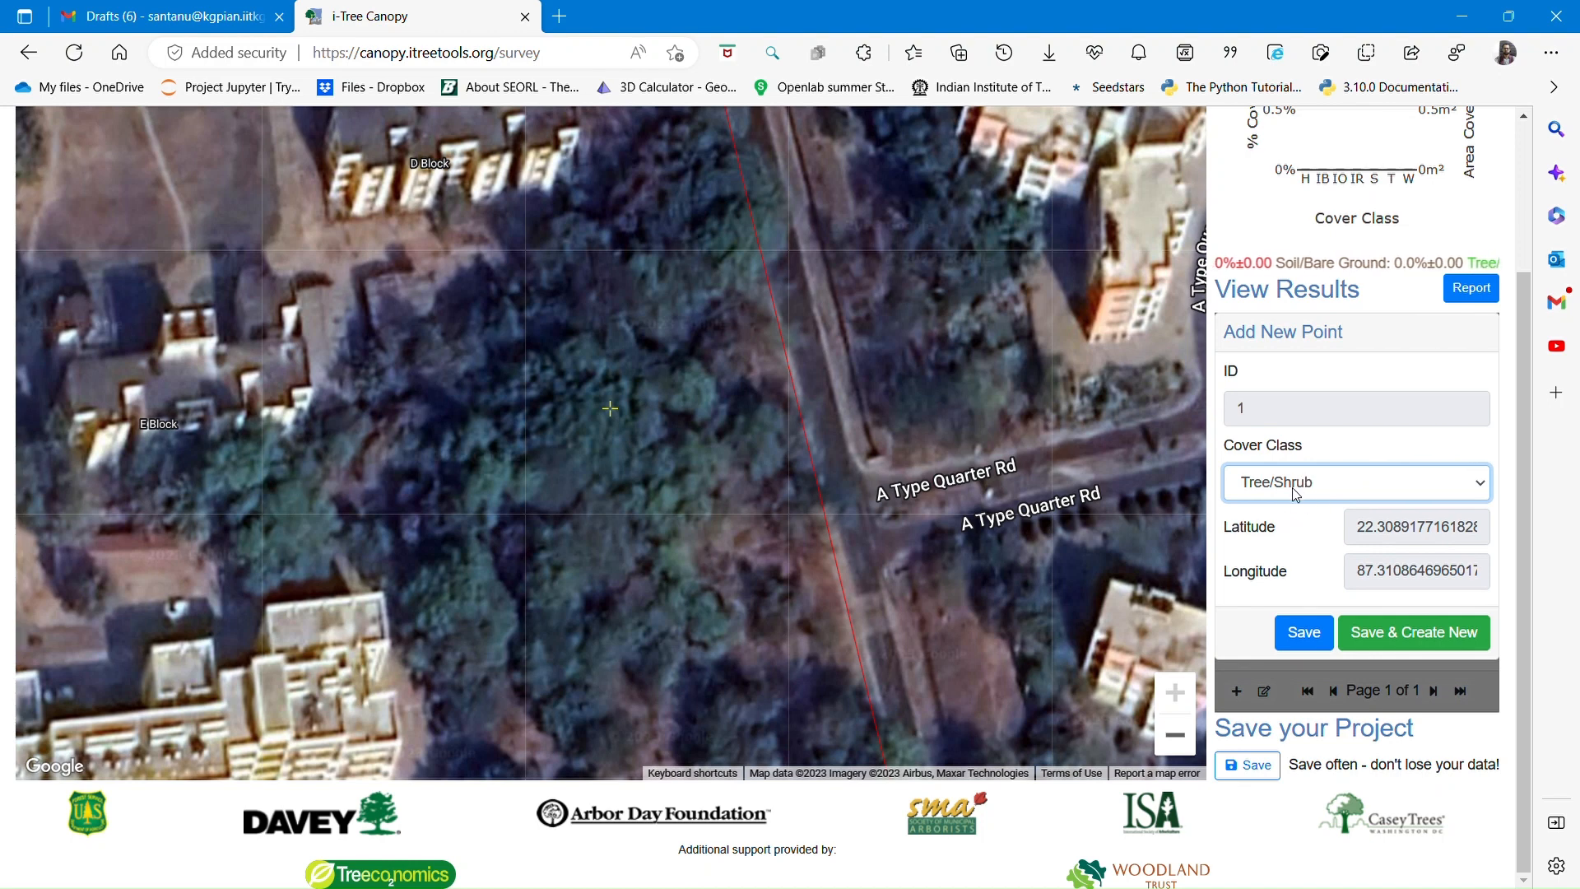
pyautogui.click(1323, 633)
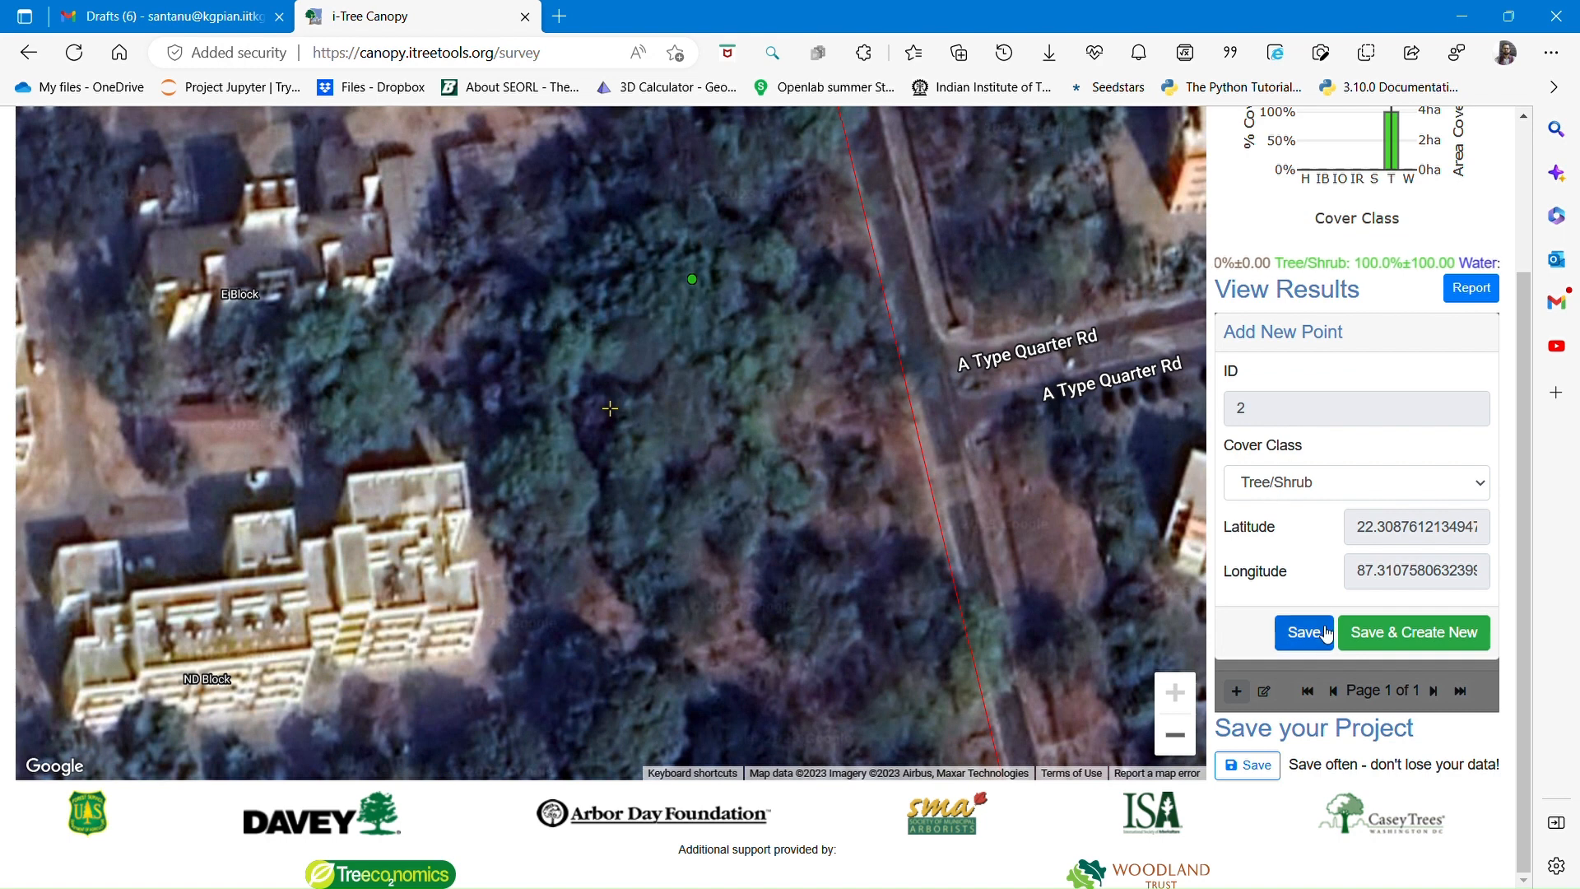
# Record survey points 2 and 3 with the Tree/Shrub cover class
pyautogui.click(1389, 634)
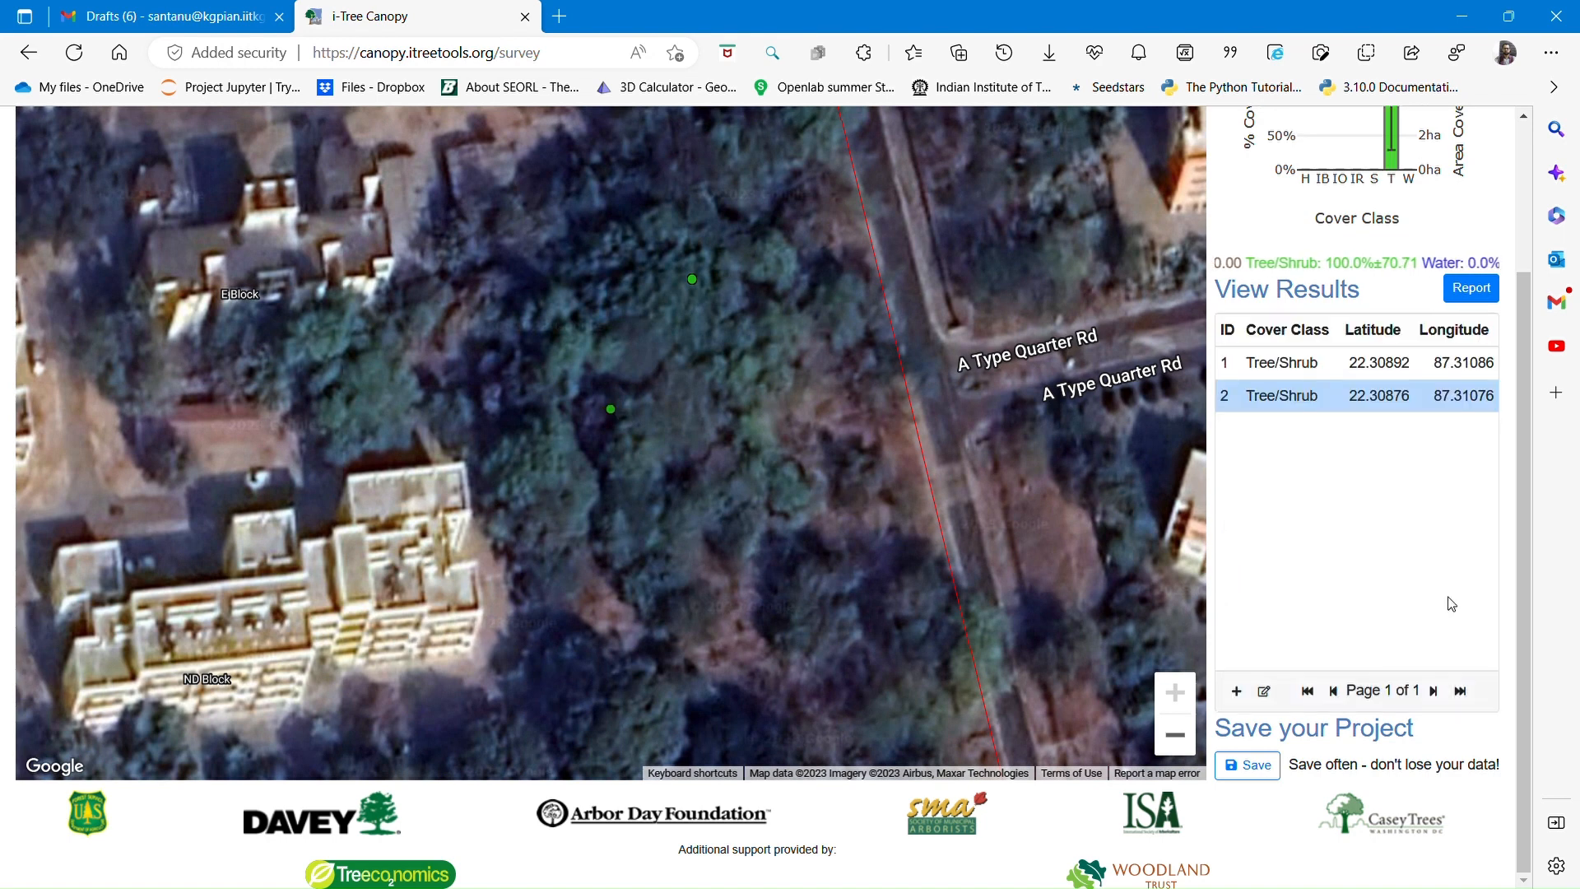
pyautogui.click(1237, 692)
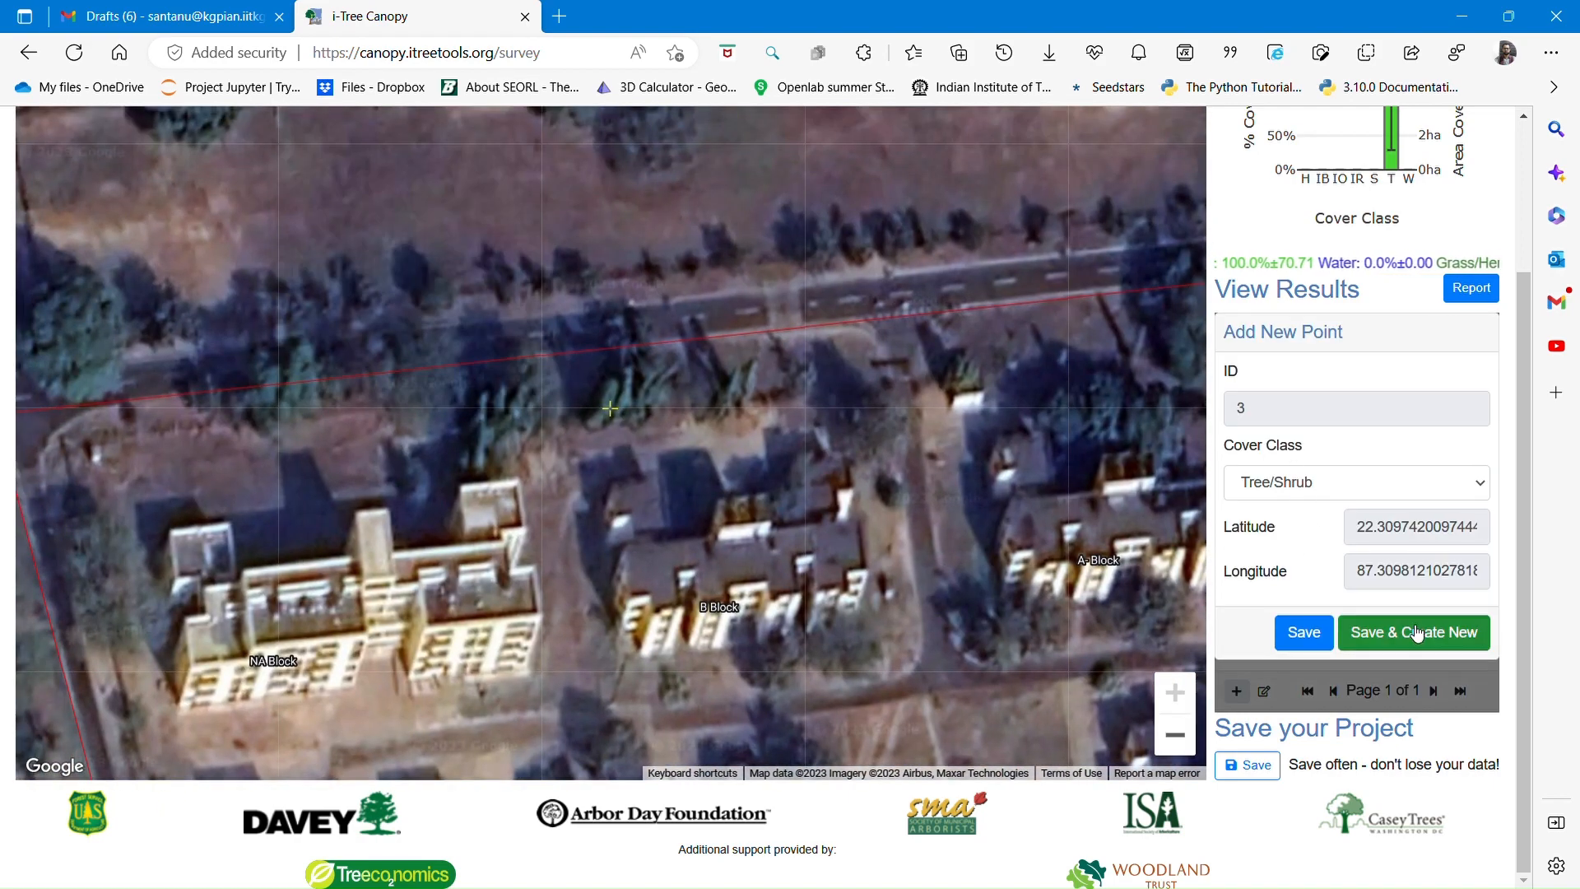
pyautogui.click(1459, 636)
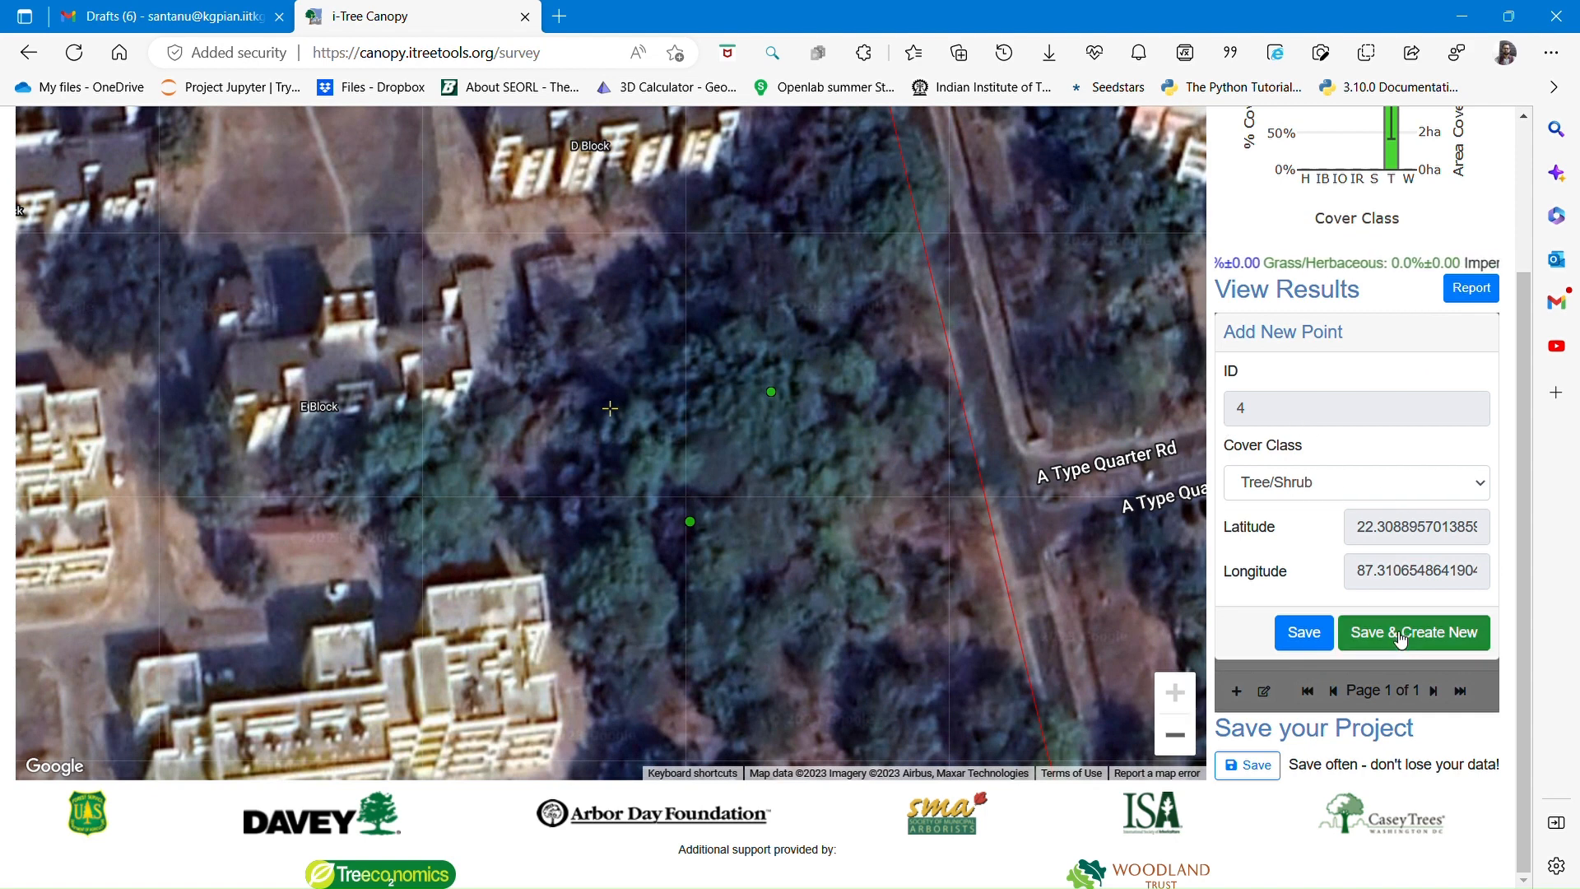
# Record survey points 4, 5 and 6 with the Tree/Shrub cover class
pyautogui.click(1275, 483)
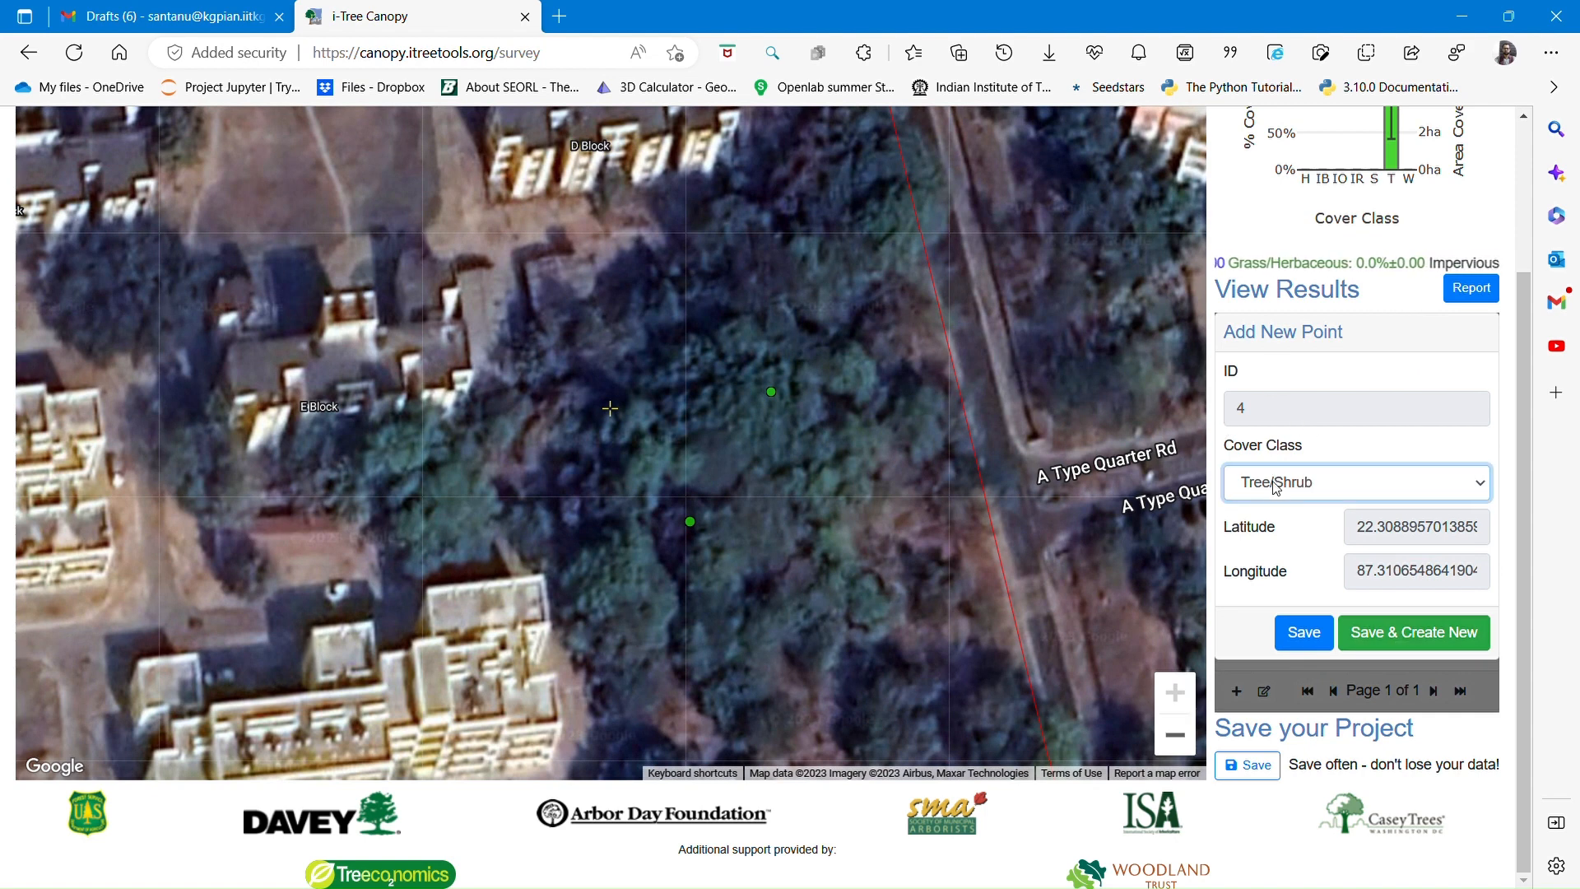
pyautogui.click(1390, 633)
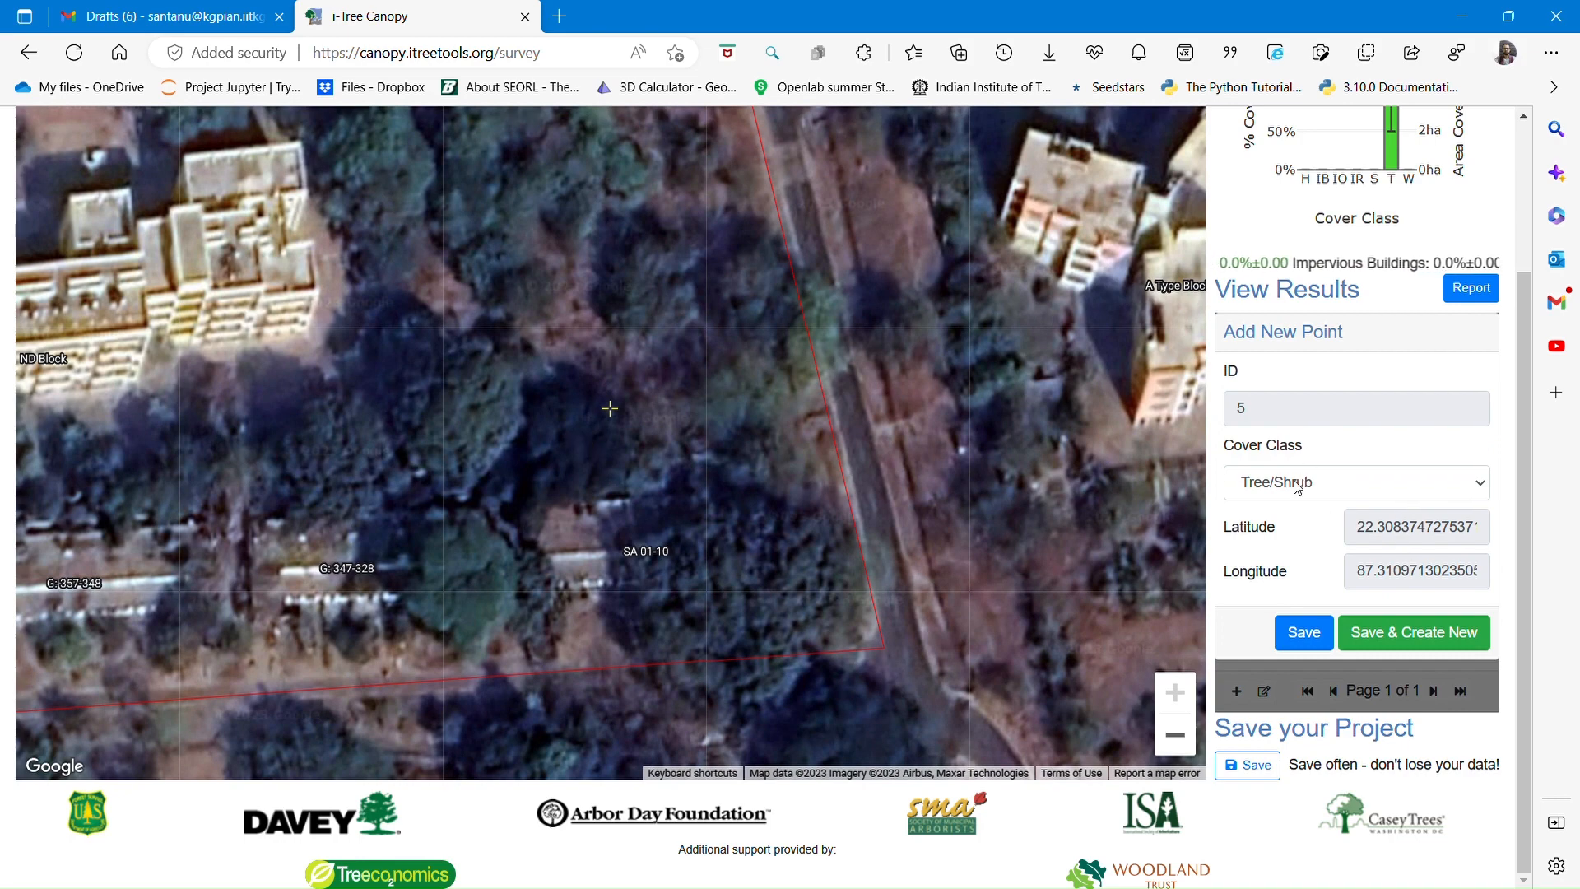
pyautogui.click(1413, 642)
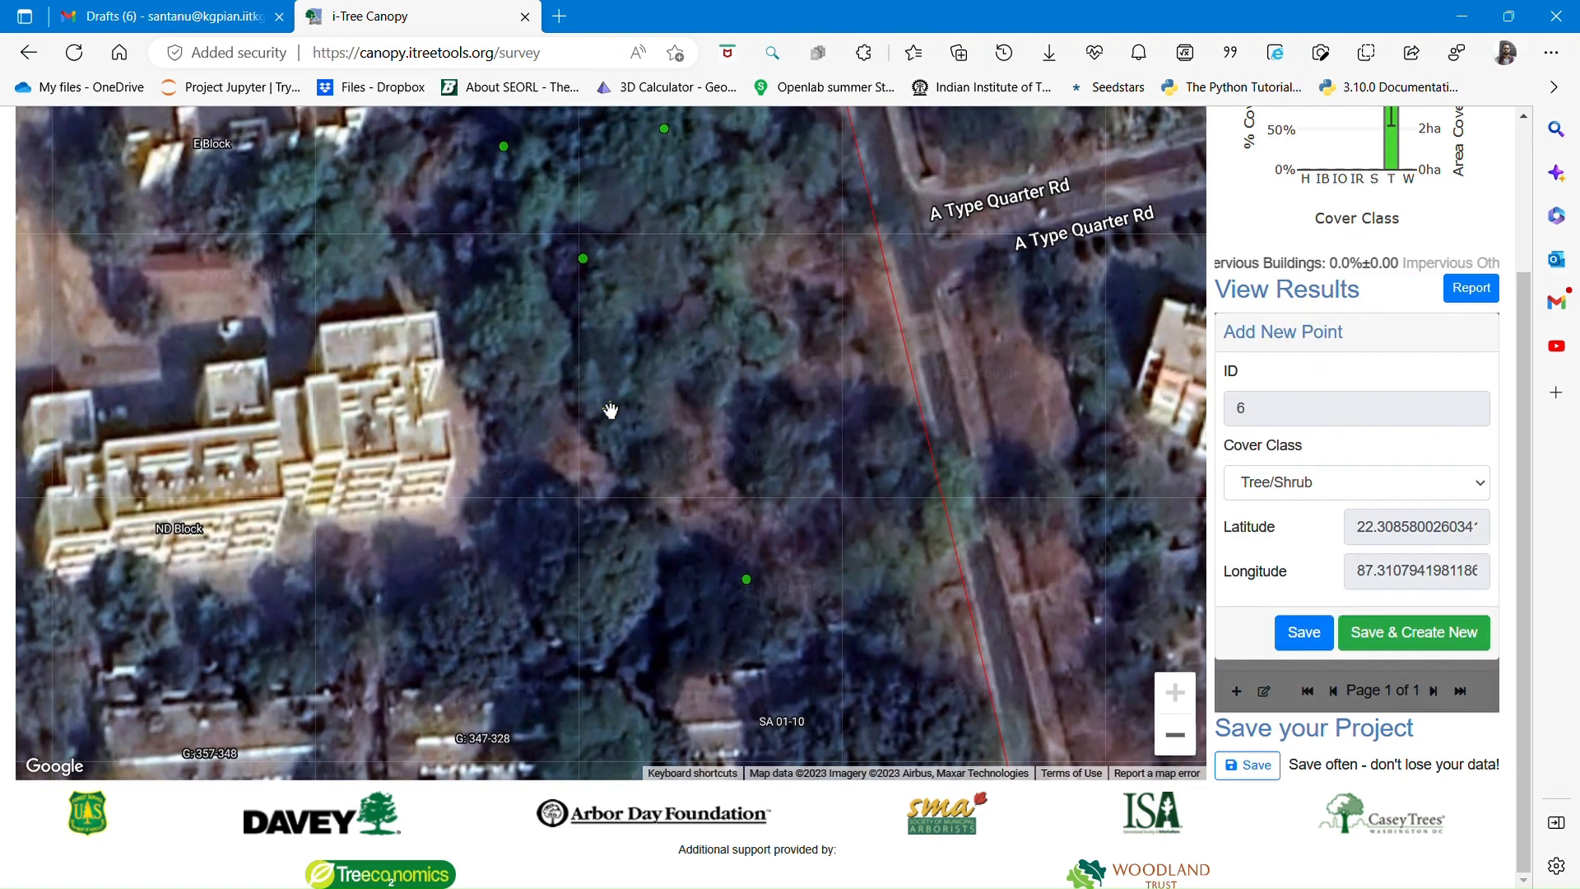
pyautogui.click(1433, 638)
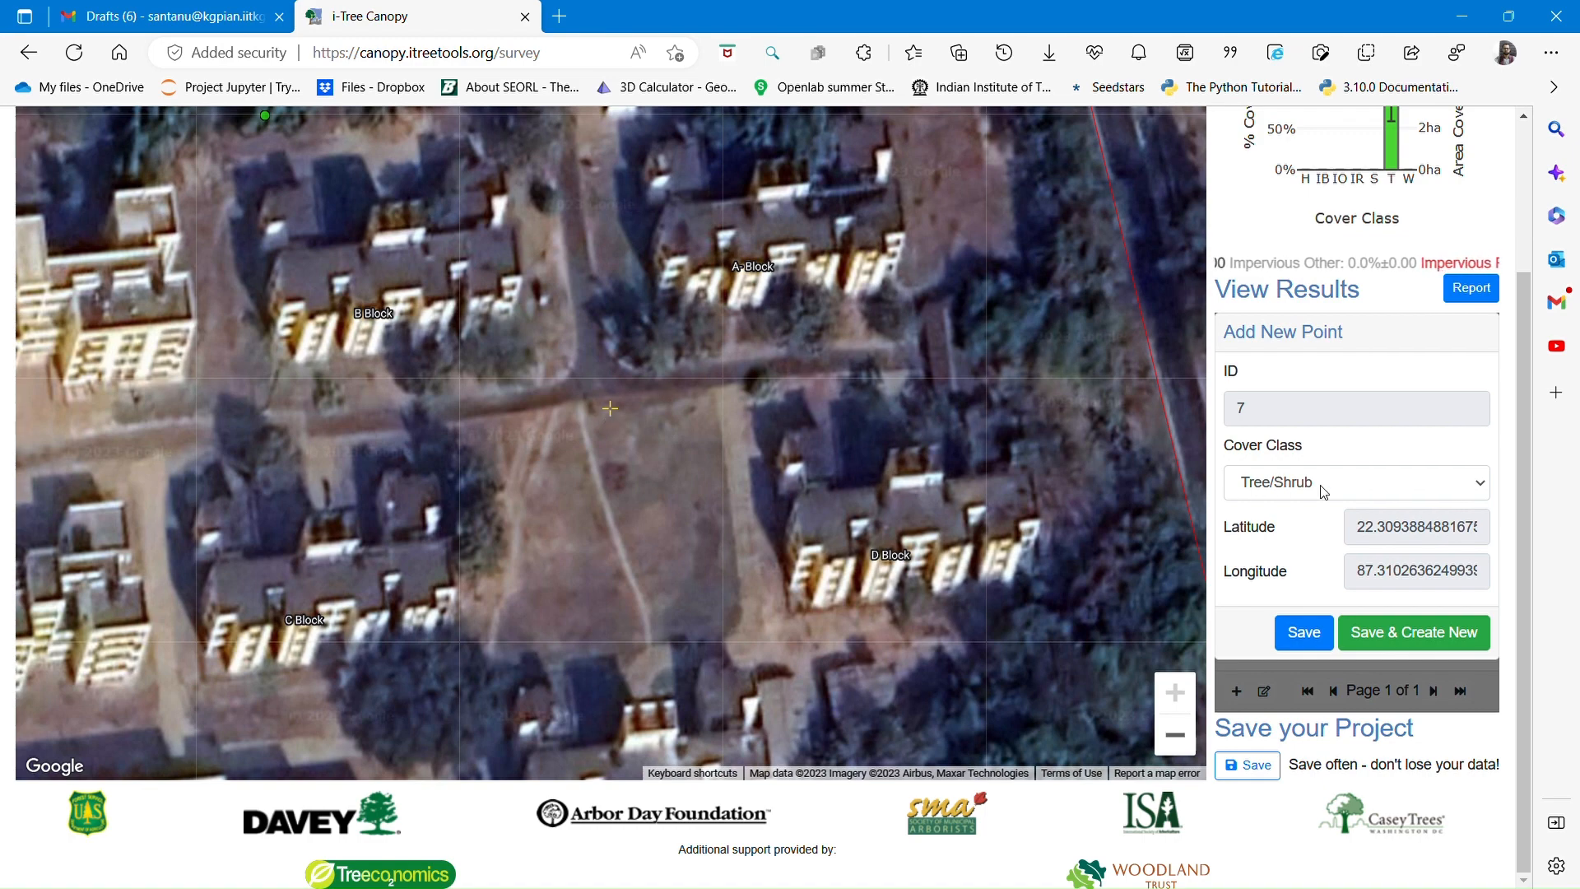
# Inspect the ground around survey point 7 and save the point with the Soil/Bare Ground cover class
pyautogui.moveTo(748, 395); pyautogui.dragTo(732, 536)
pyautogui.click(1290, 494)
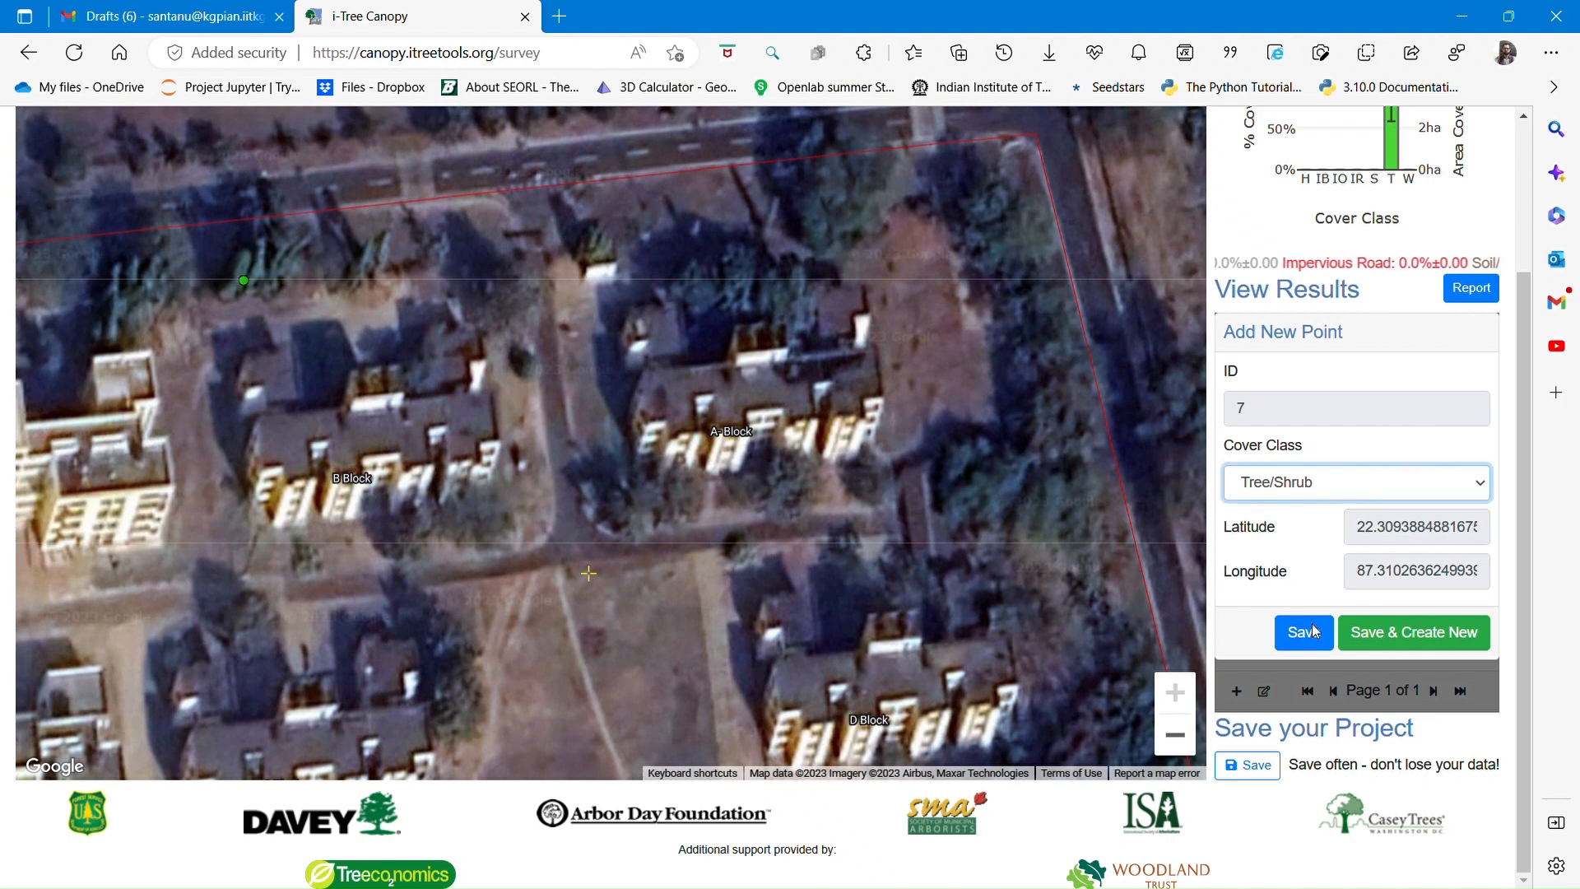
pyautogui.press('Up')
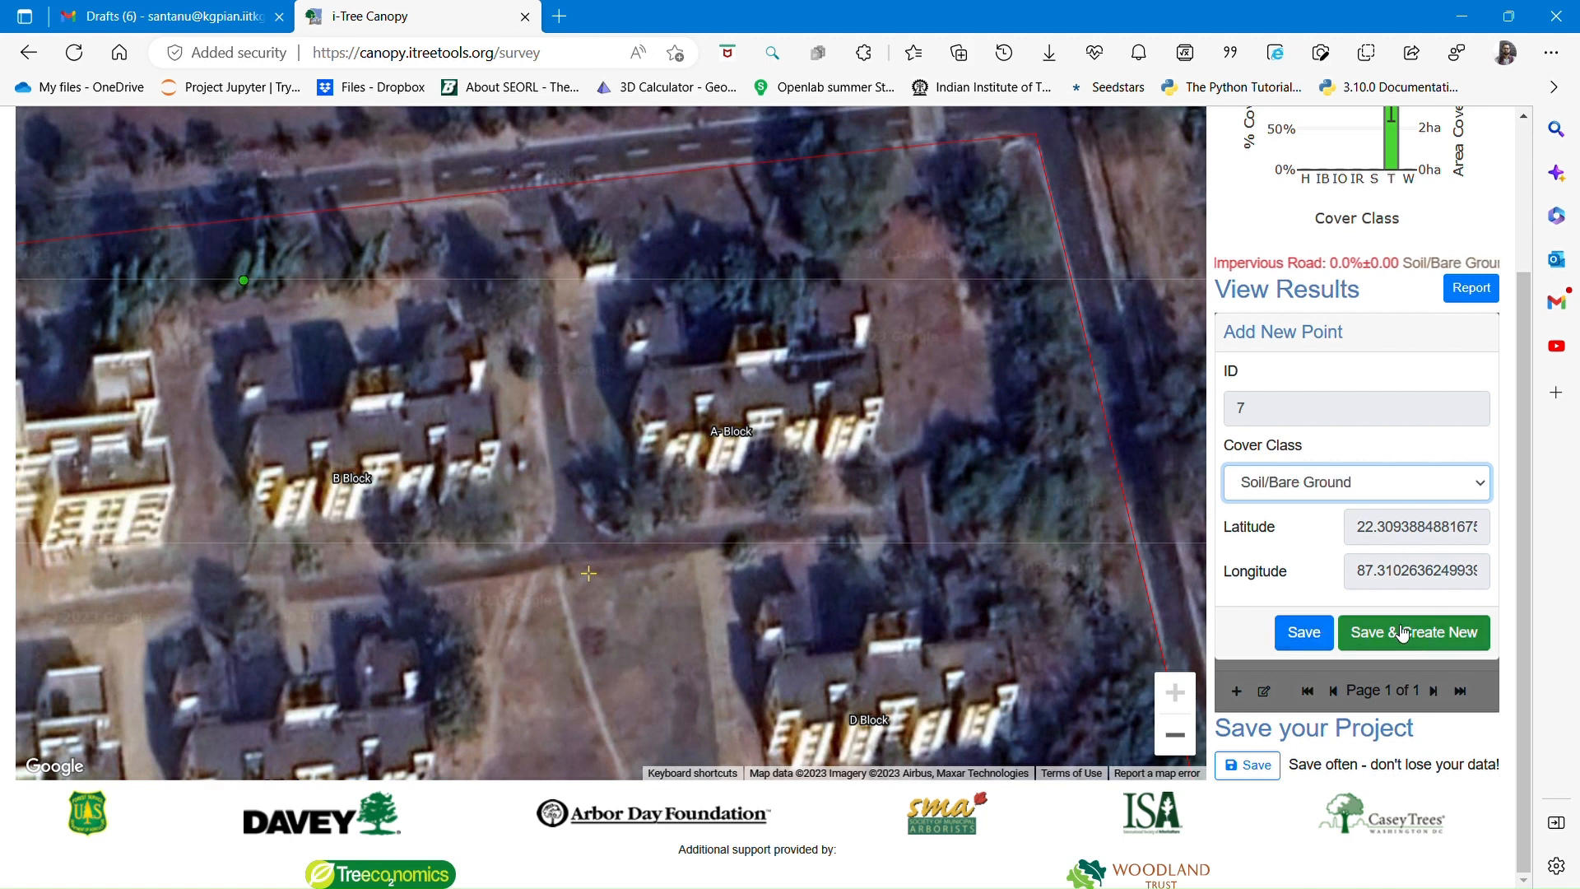
pyautogui.click(1304, 633)
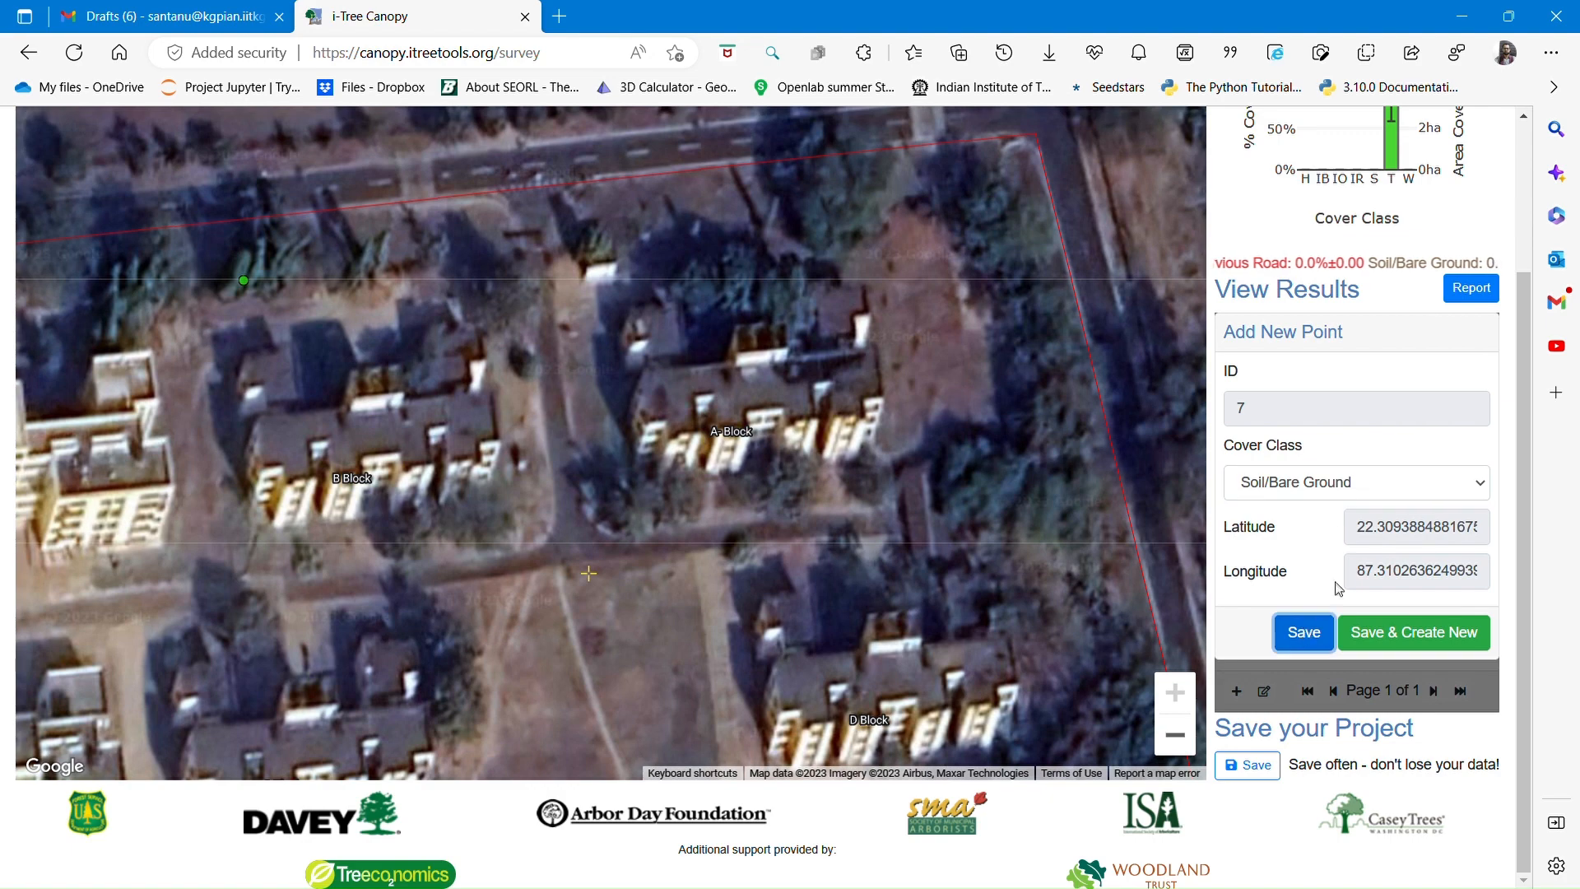
# Review the cover chart and results list, and record survey point 8 with the Impervious Other cover class
pyautogui.scroll(3, 1368, 179)
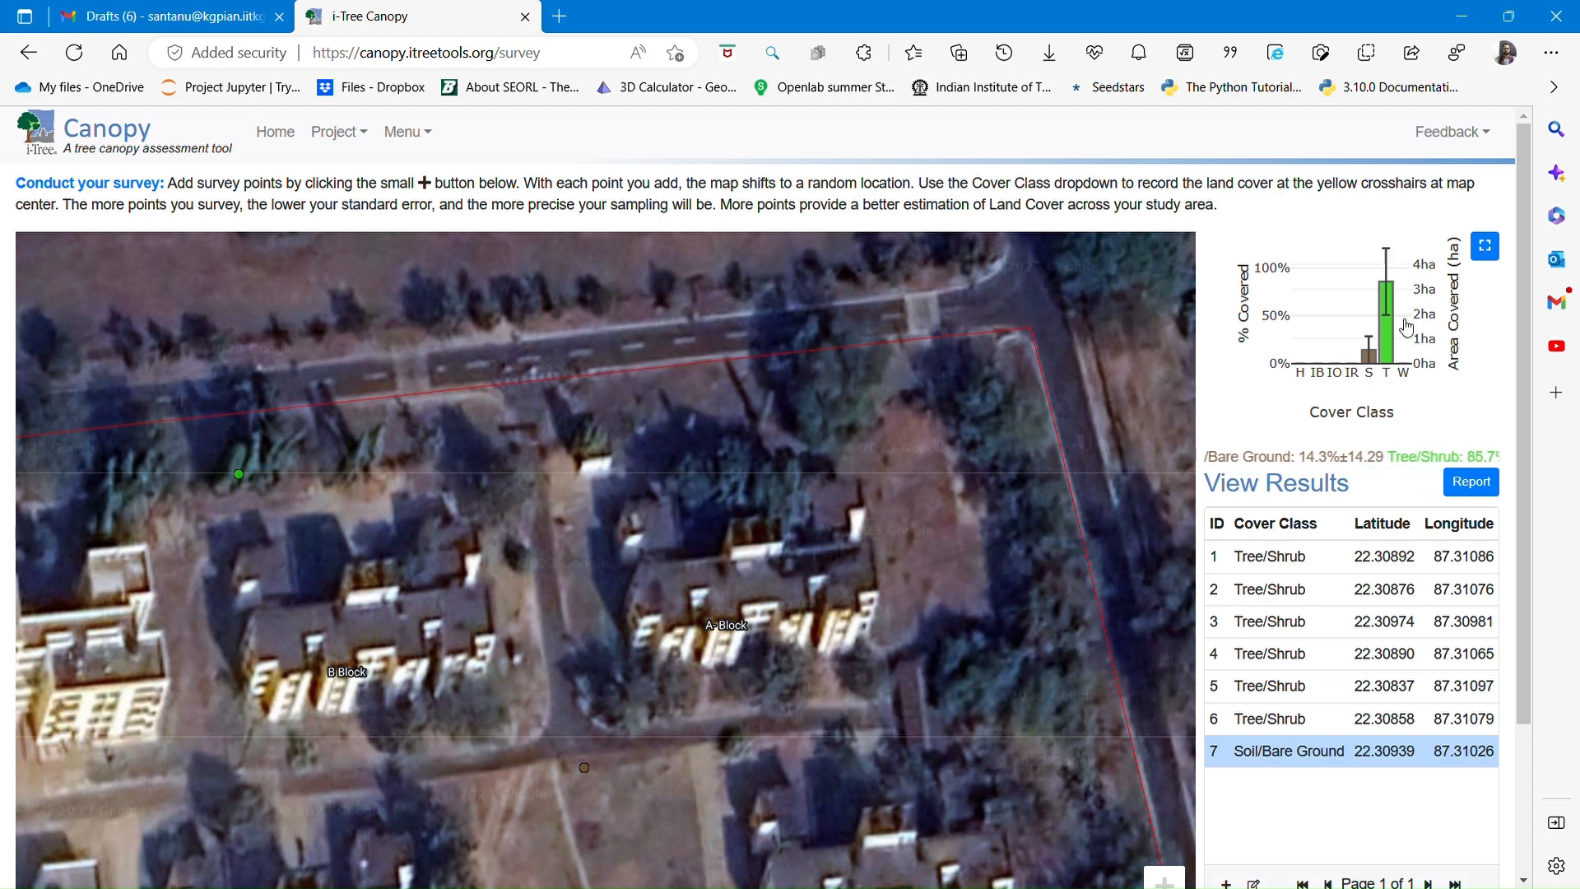
pyautogui.scroll(-2, 1372, 638)
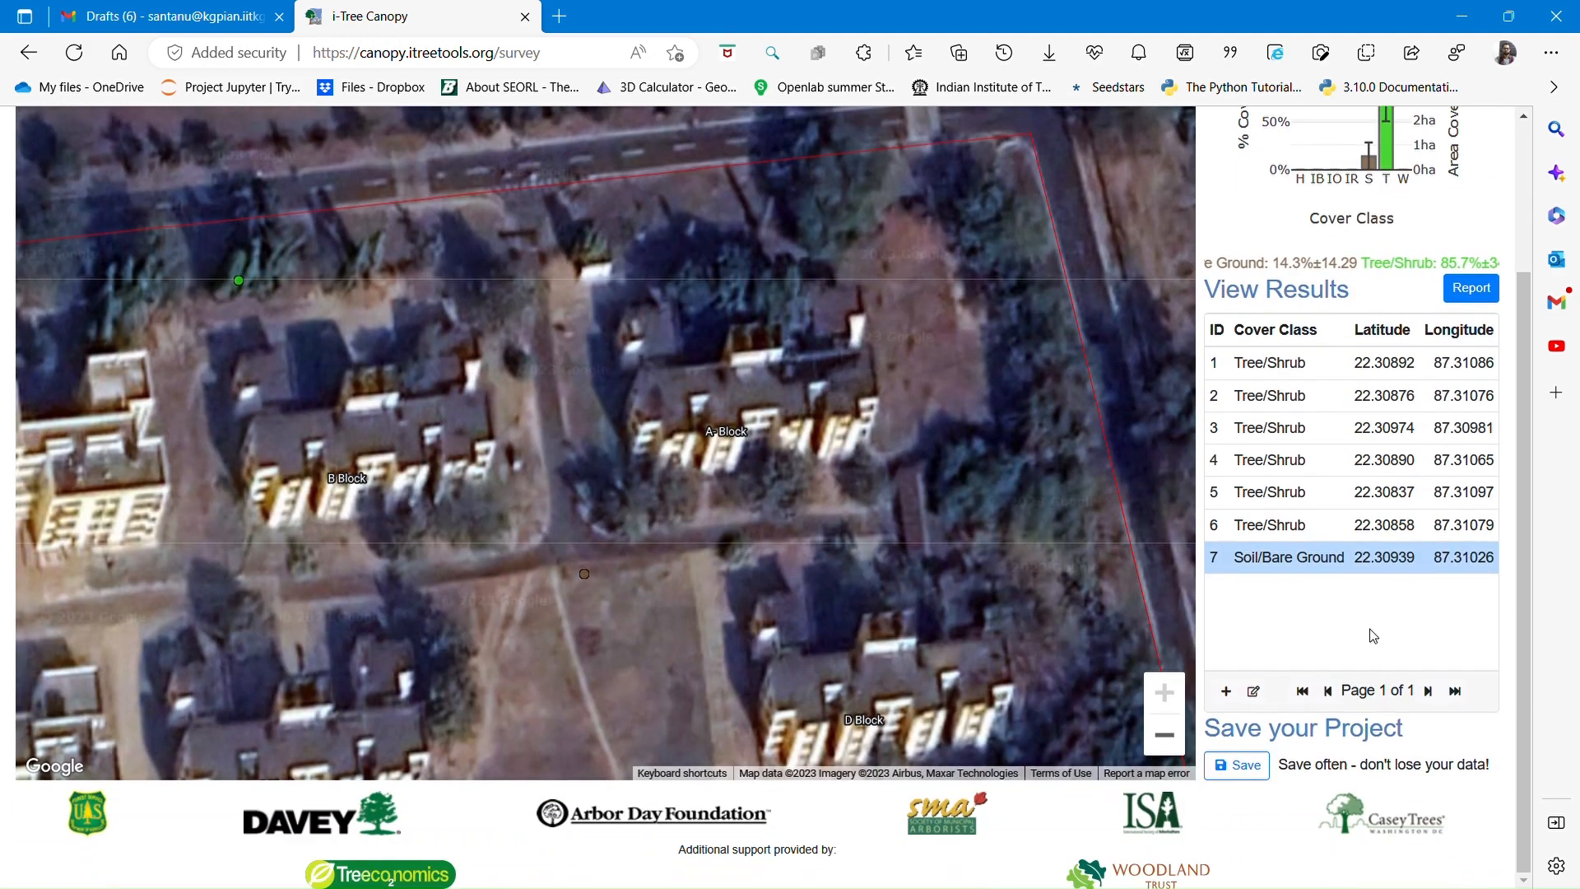
pyautogui.click(1230, 695)
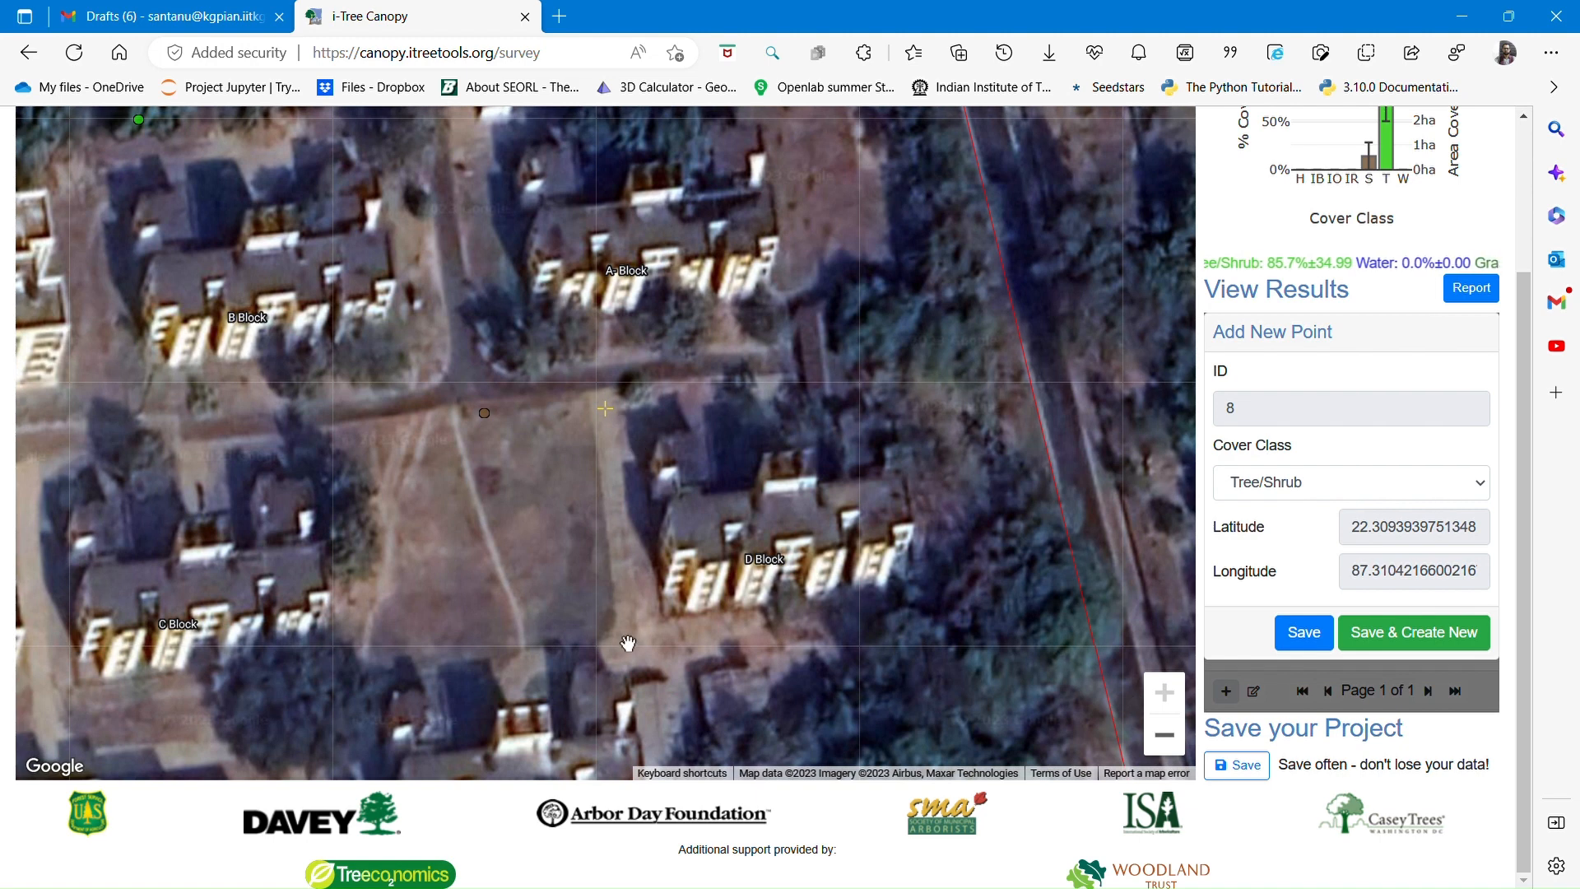
pyautogui.click(1268, 493)
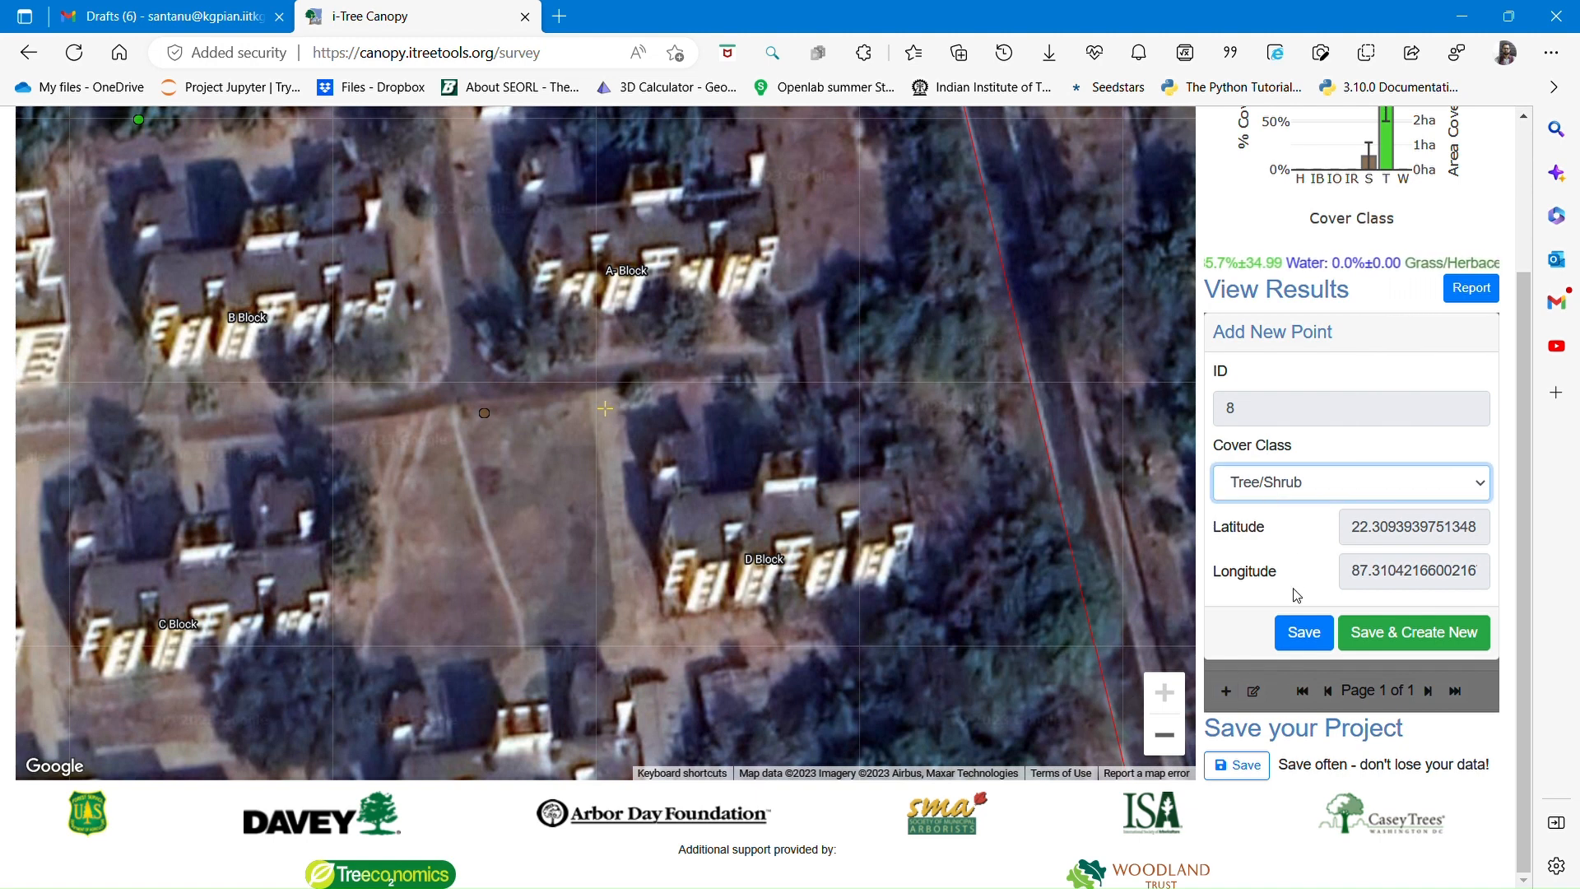
pyautogui.press('Up')
pyautogui.press('Up')
pyautogui.press('Up')
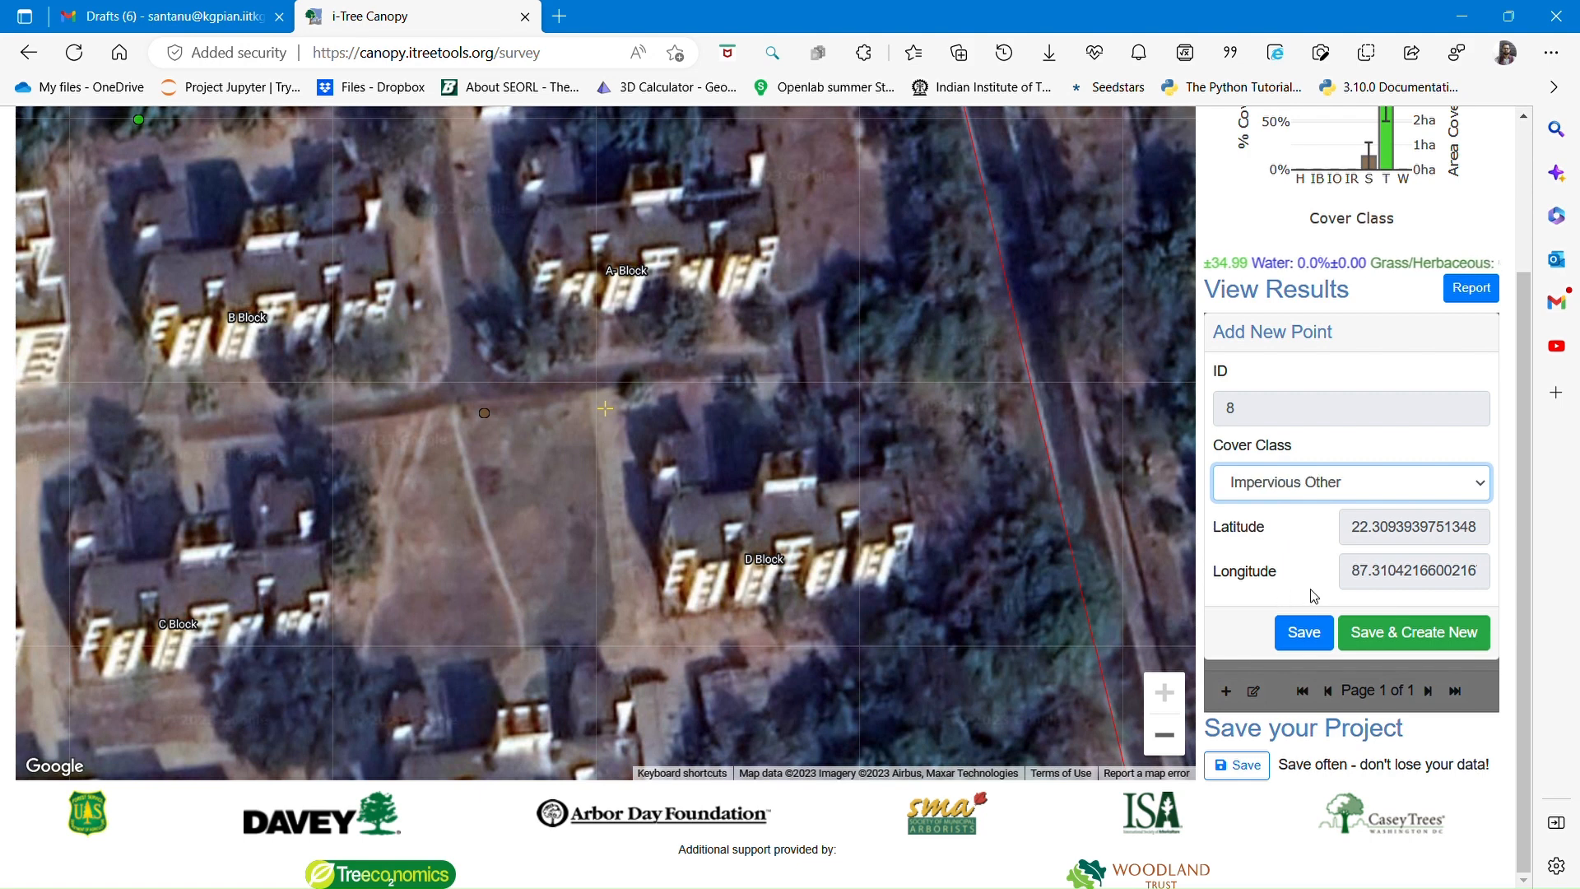
pyautogui.click(1379, 641)
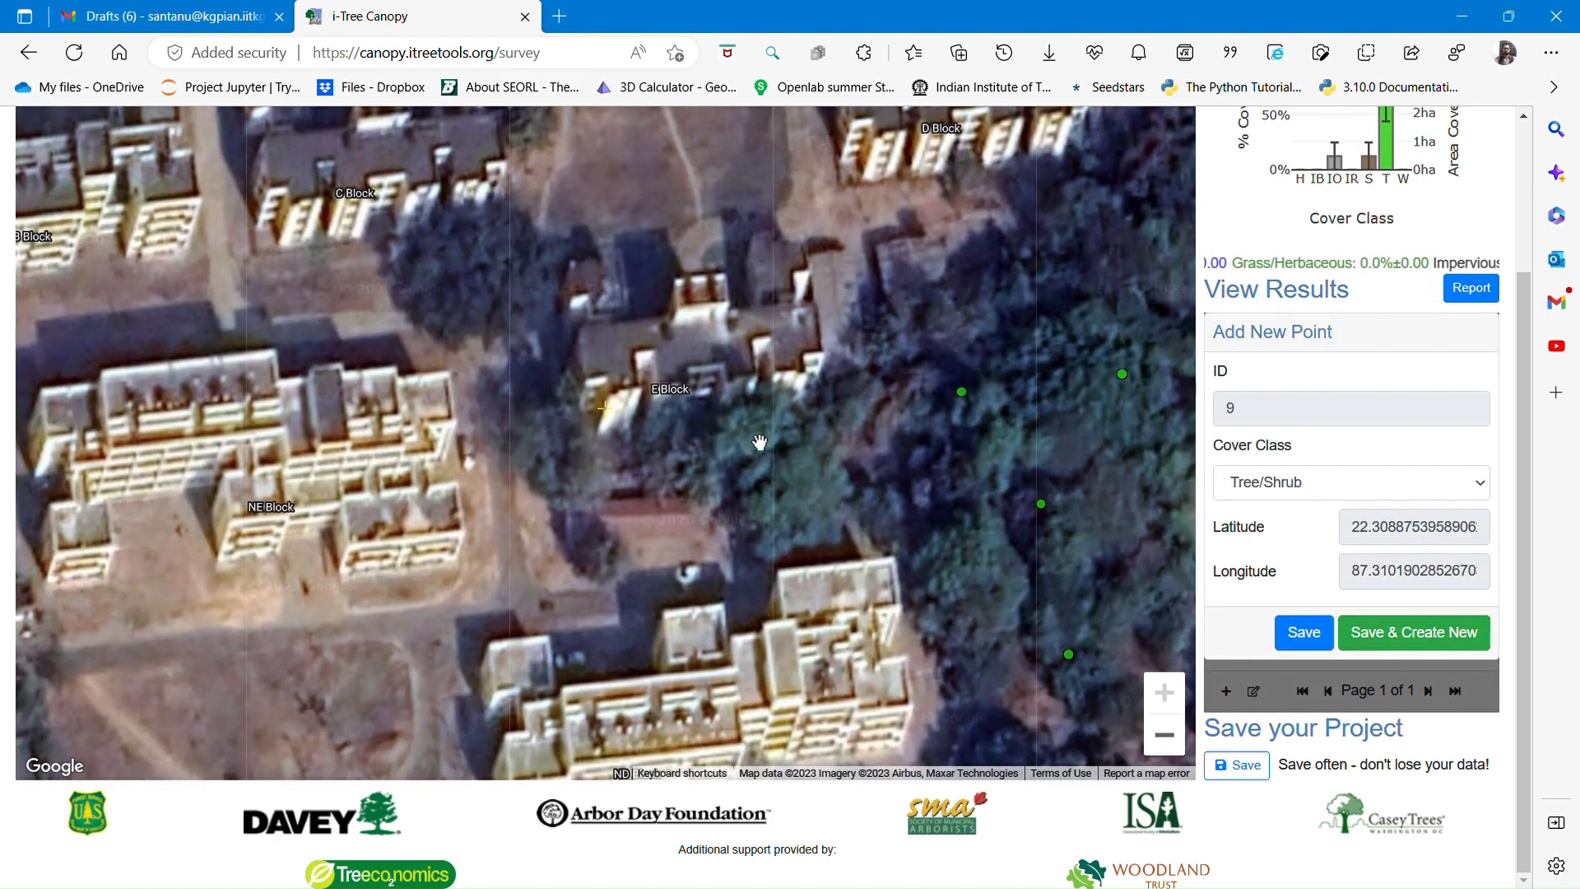
# Record survey point 9 with the Impervious Buildings cover class and point 10 with Soil/Bare Ground
pyautogui.click(1308, 490)
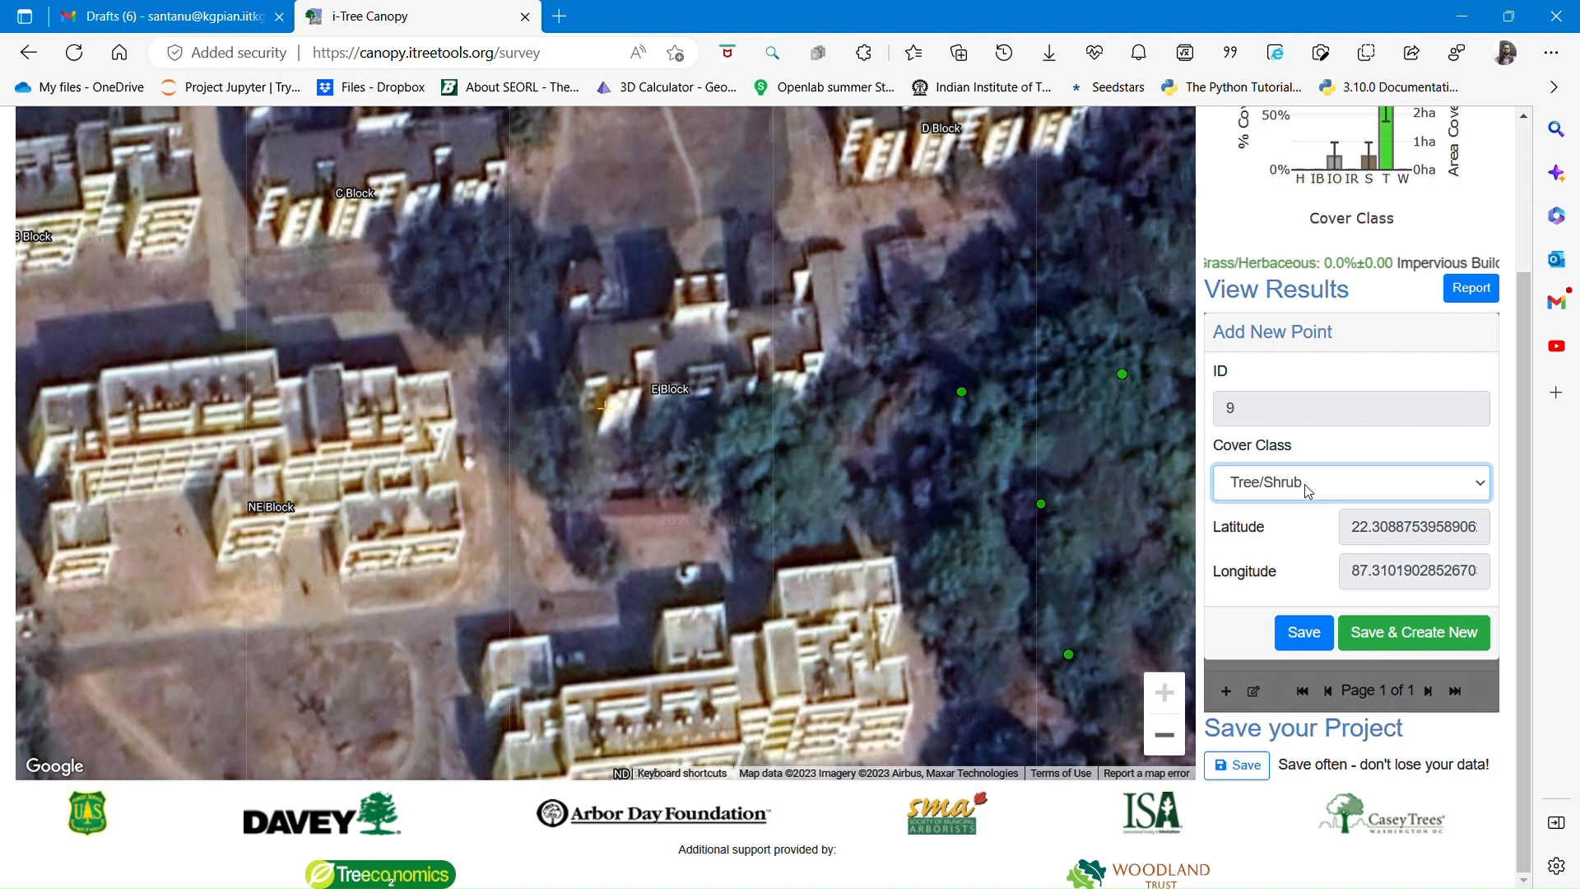
pyautogui.click(1324, 557)
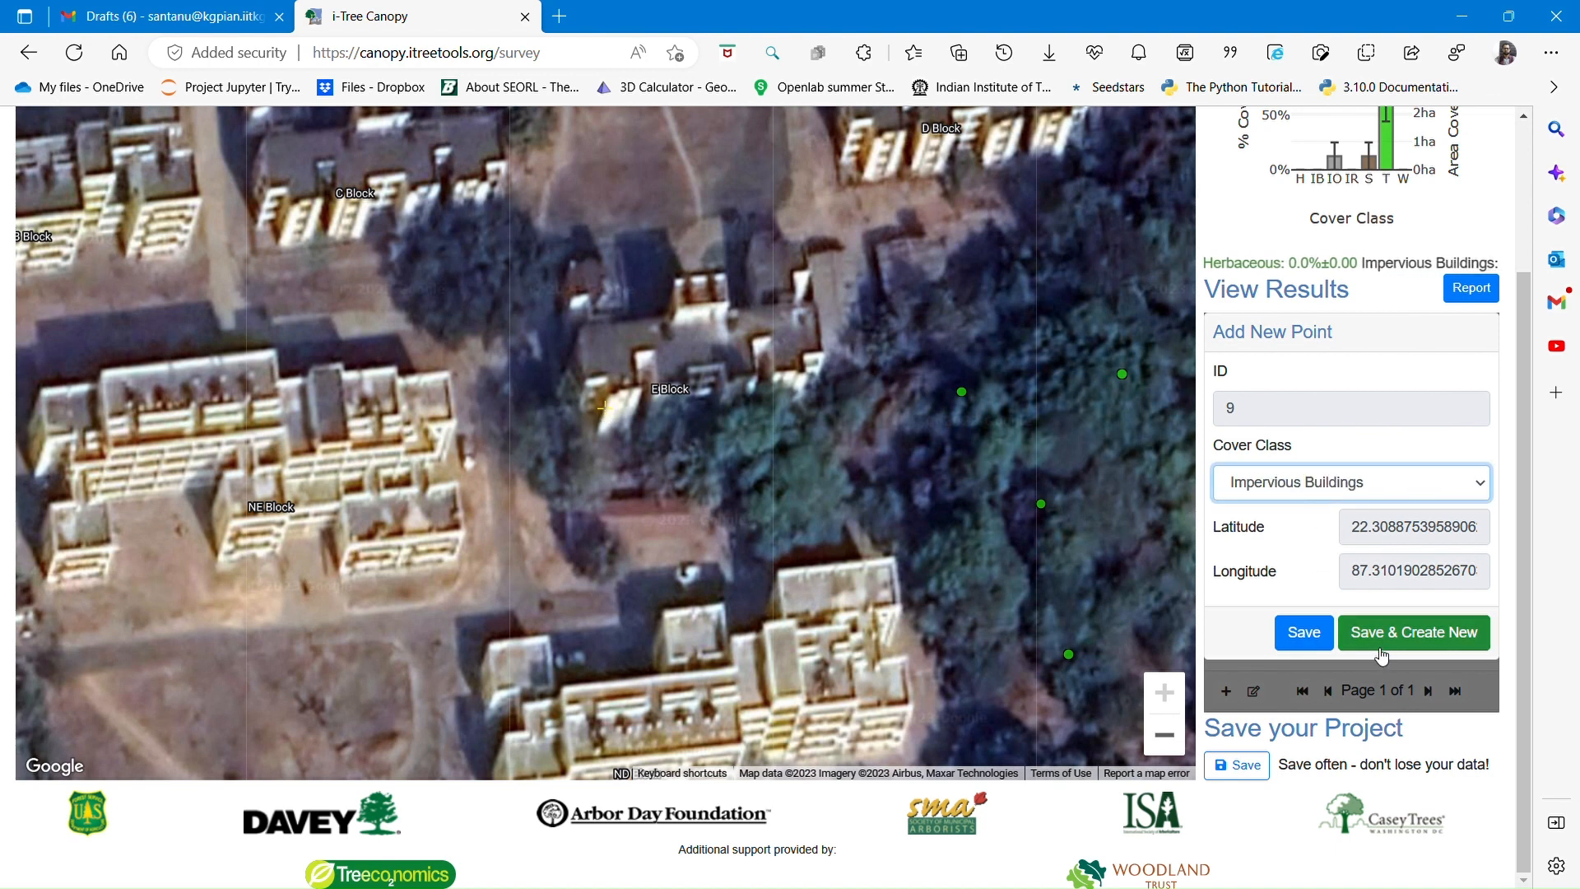
pyautogui.click(1433, 635)
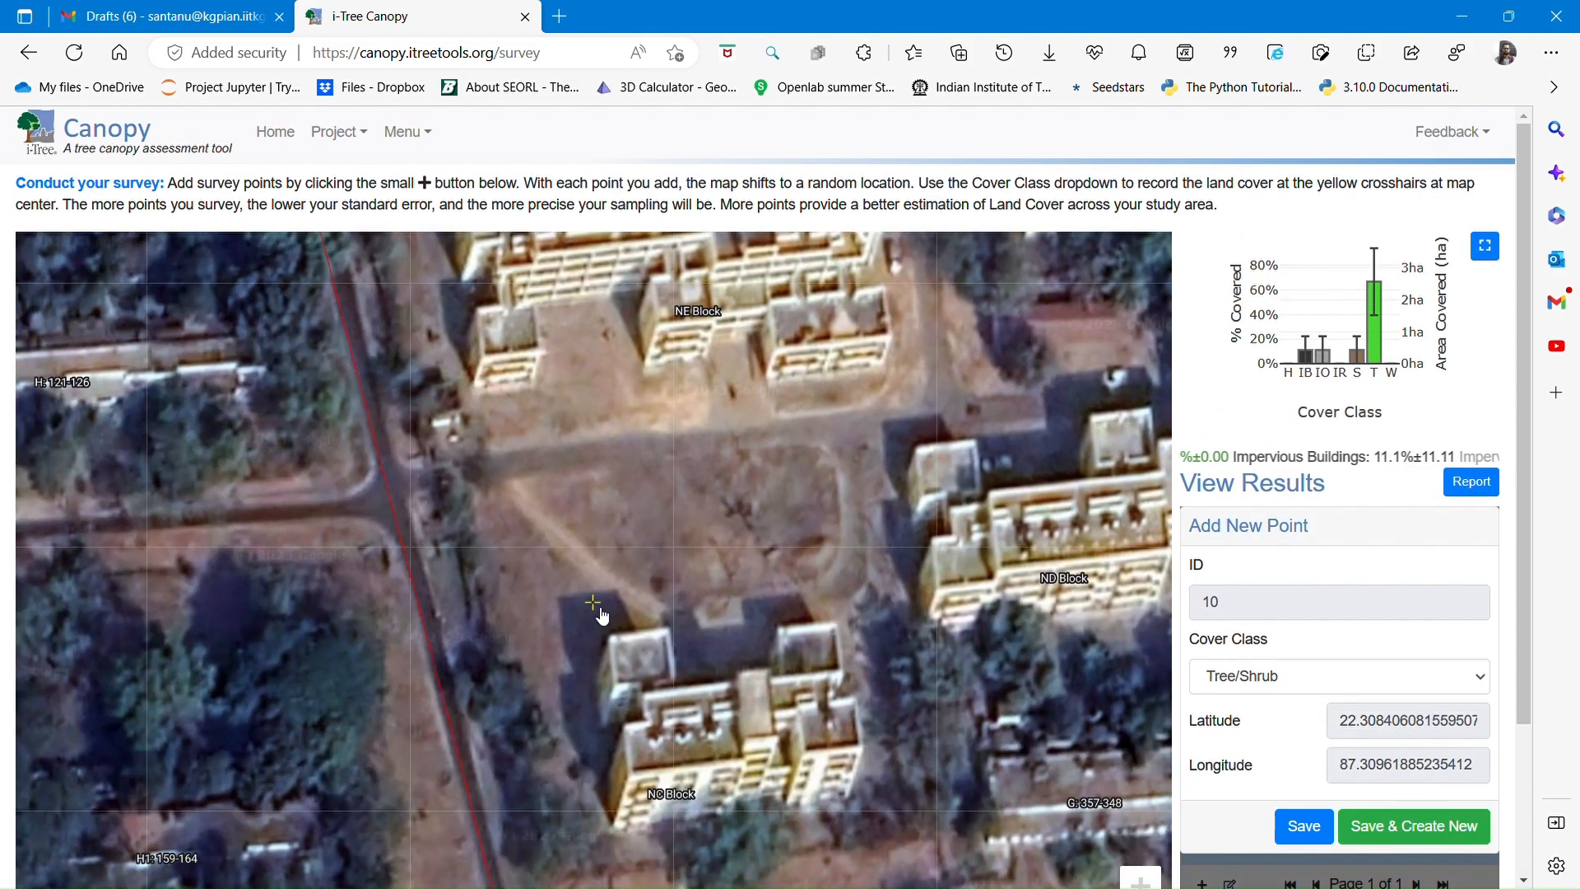
pyautogui.click(1266, 687)
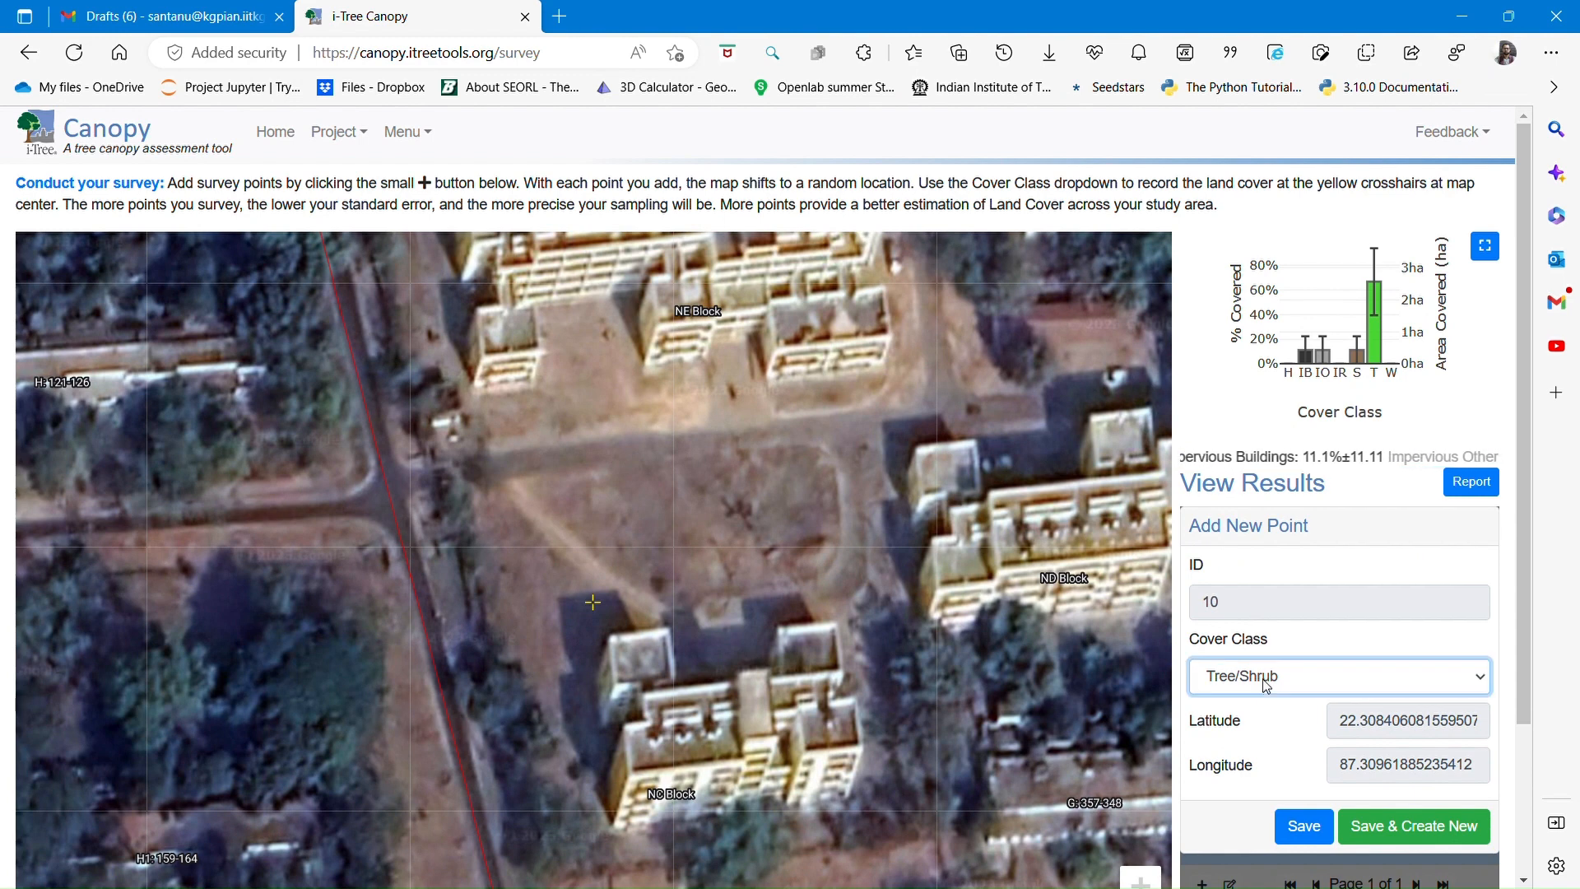
pyautogui.press('Up')
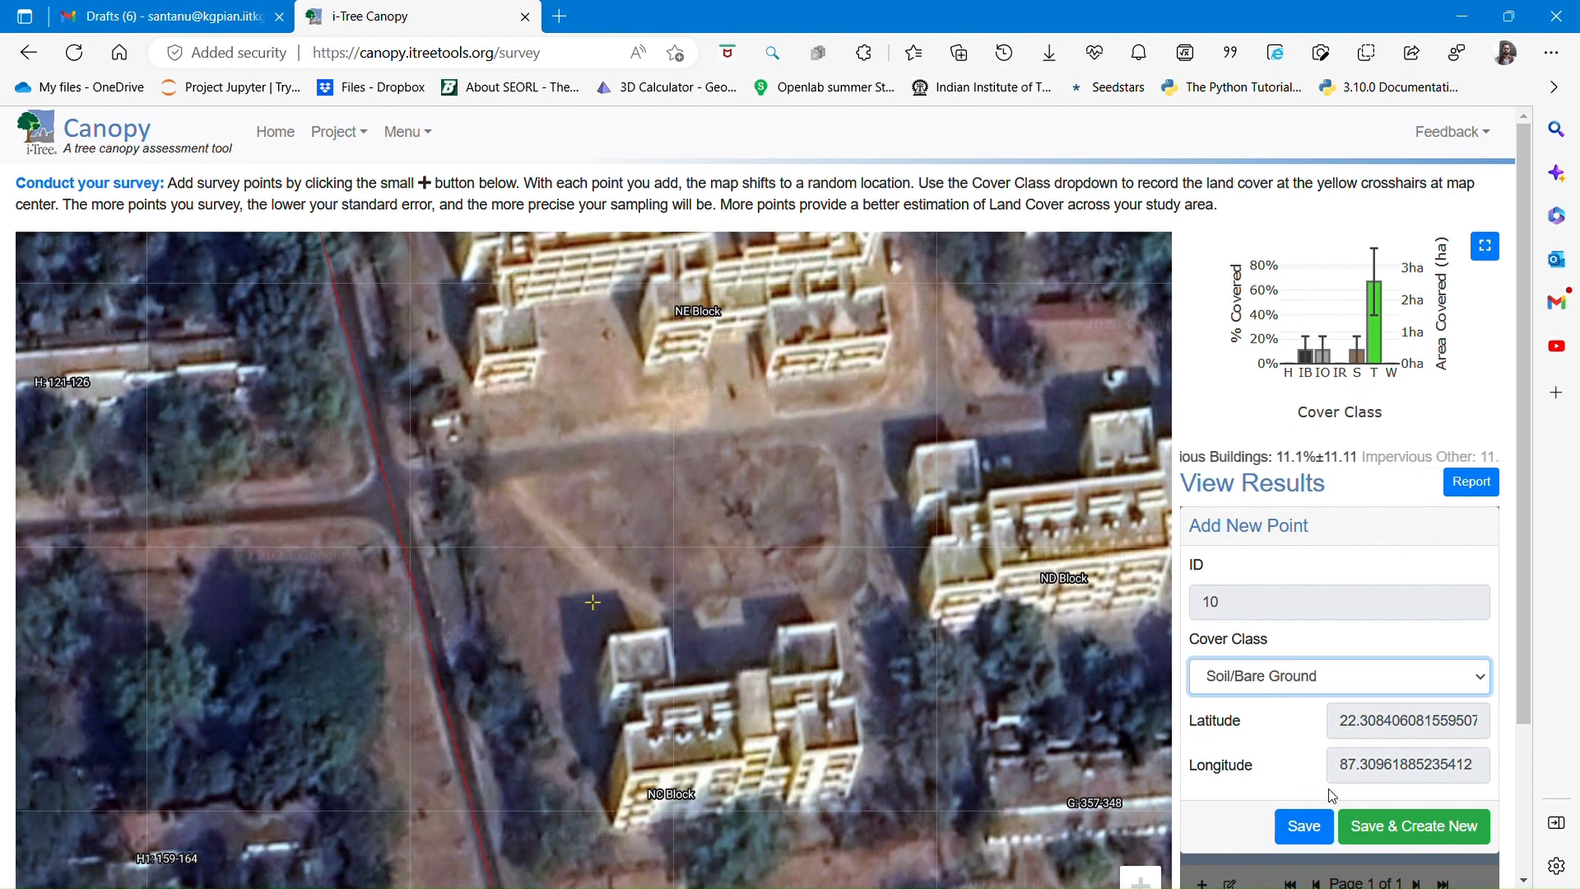
pyautogui.click(1382, 831)
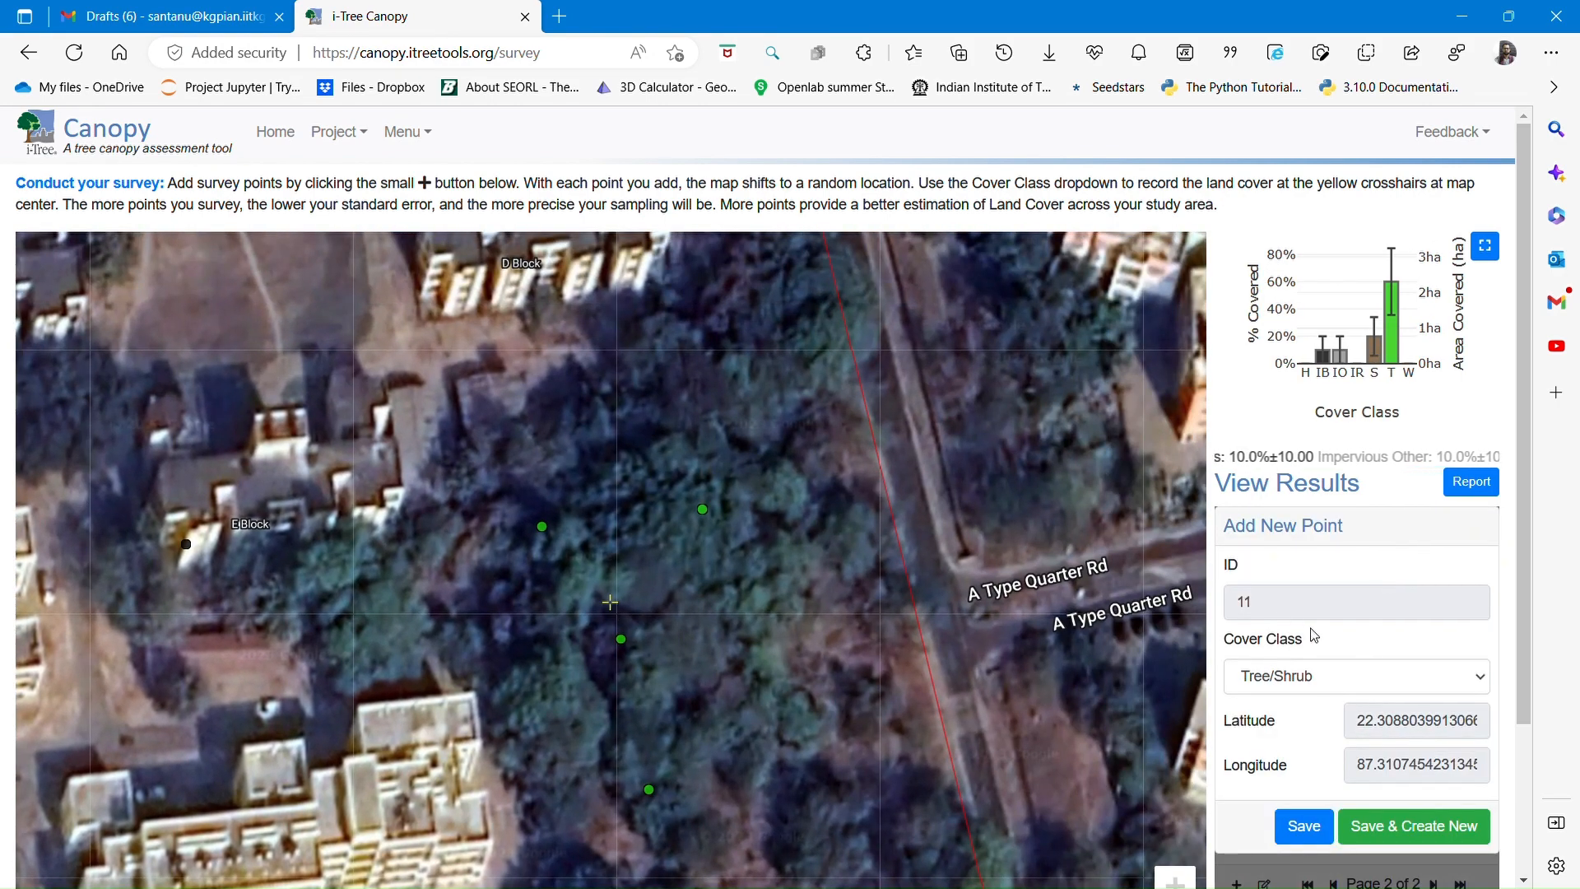
# Record survey points 11, 12 and 13 with the Tree/Shrub cover class
pyautogui.click(1392, 827)
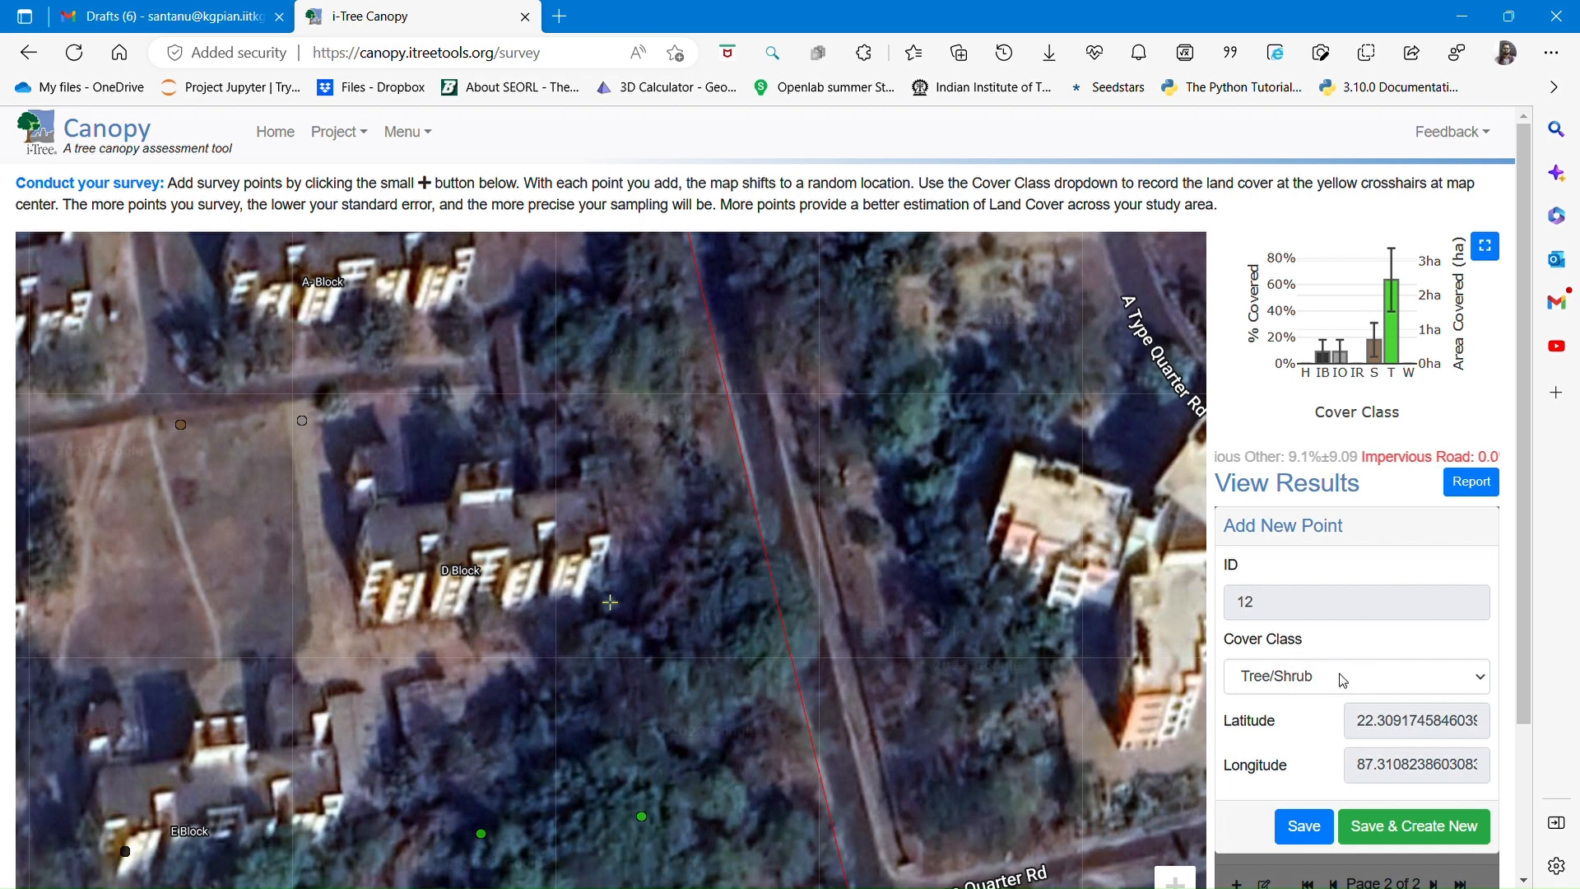
pyautogui.click(1390, 826)
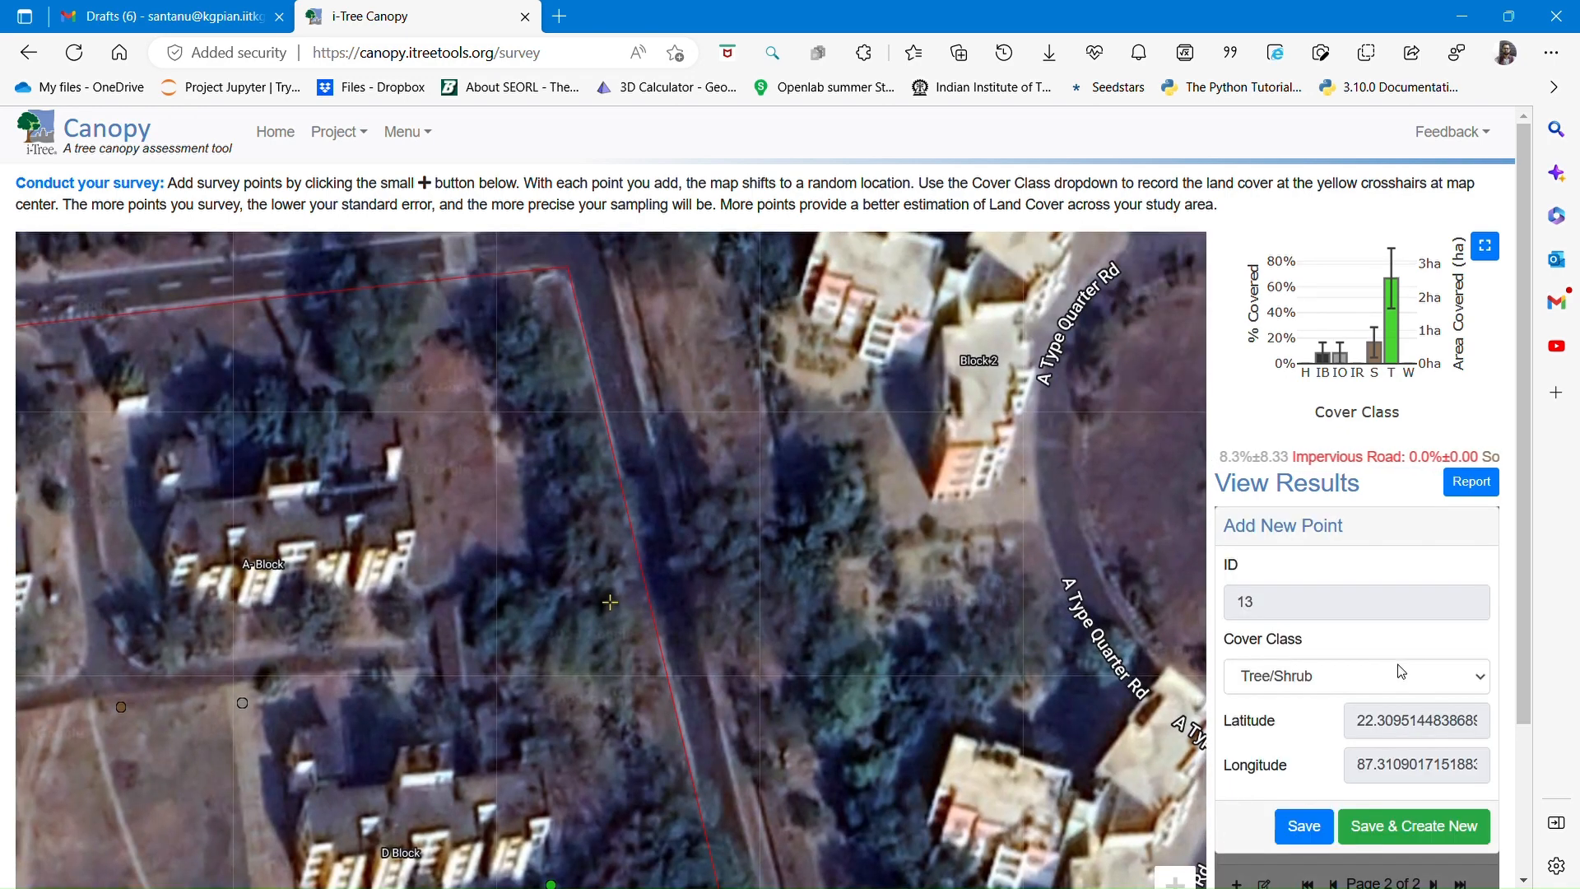
pyautogui.click(1366, 826)
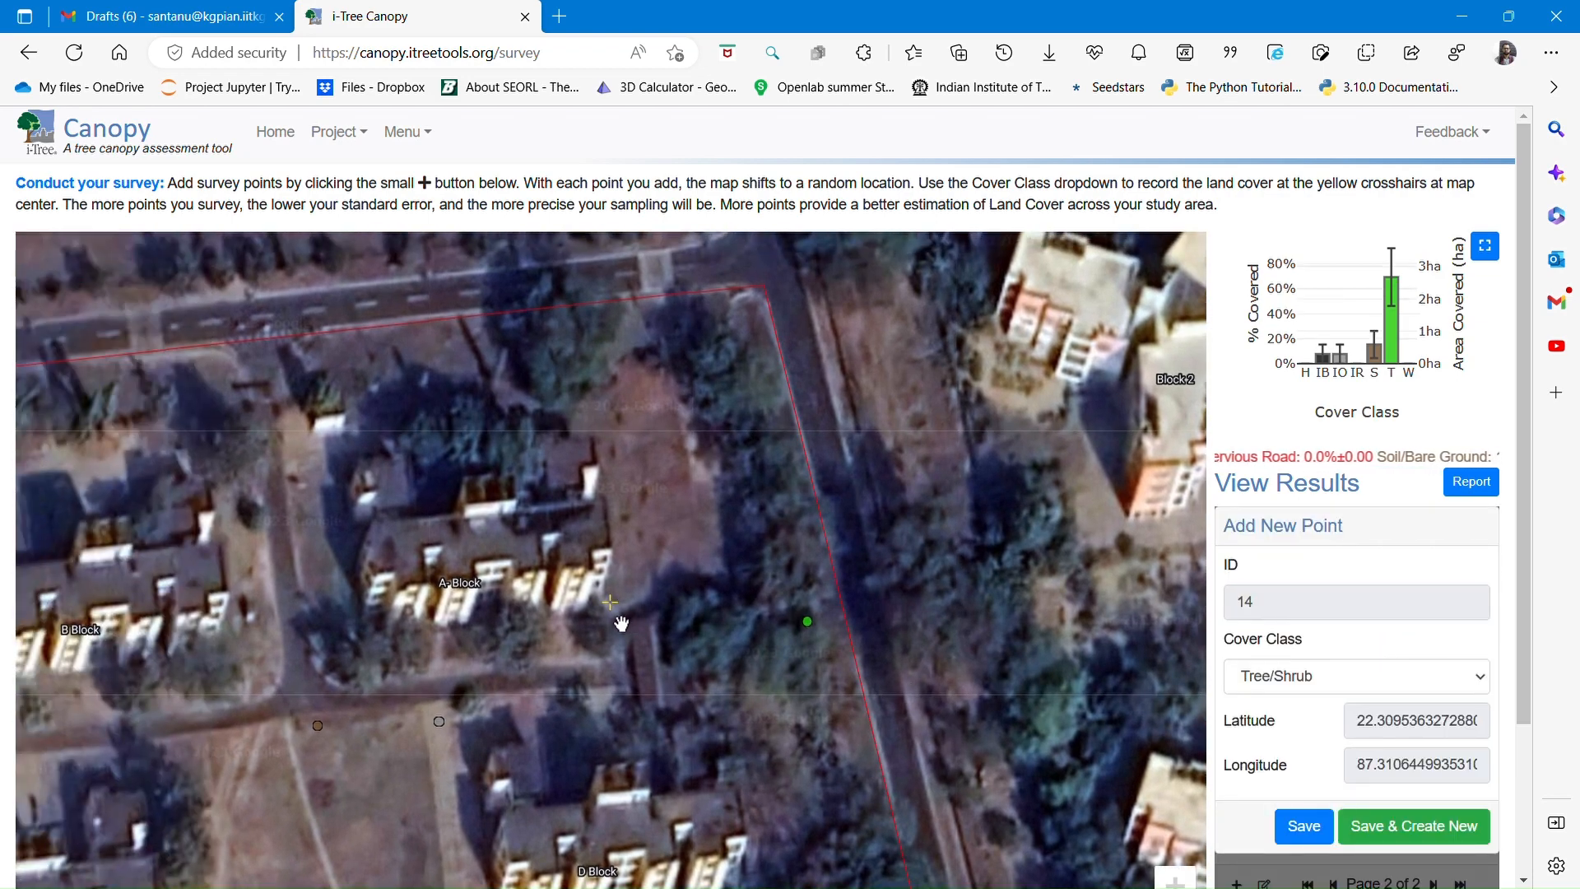
# Record survey point 14 with the Grass/Herbaceous cover class and point 15 with Soil/Bare Ground
pyautogui.click(1308, 682)
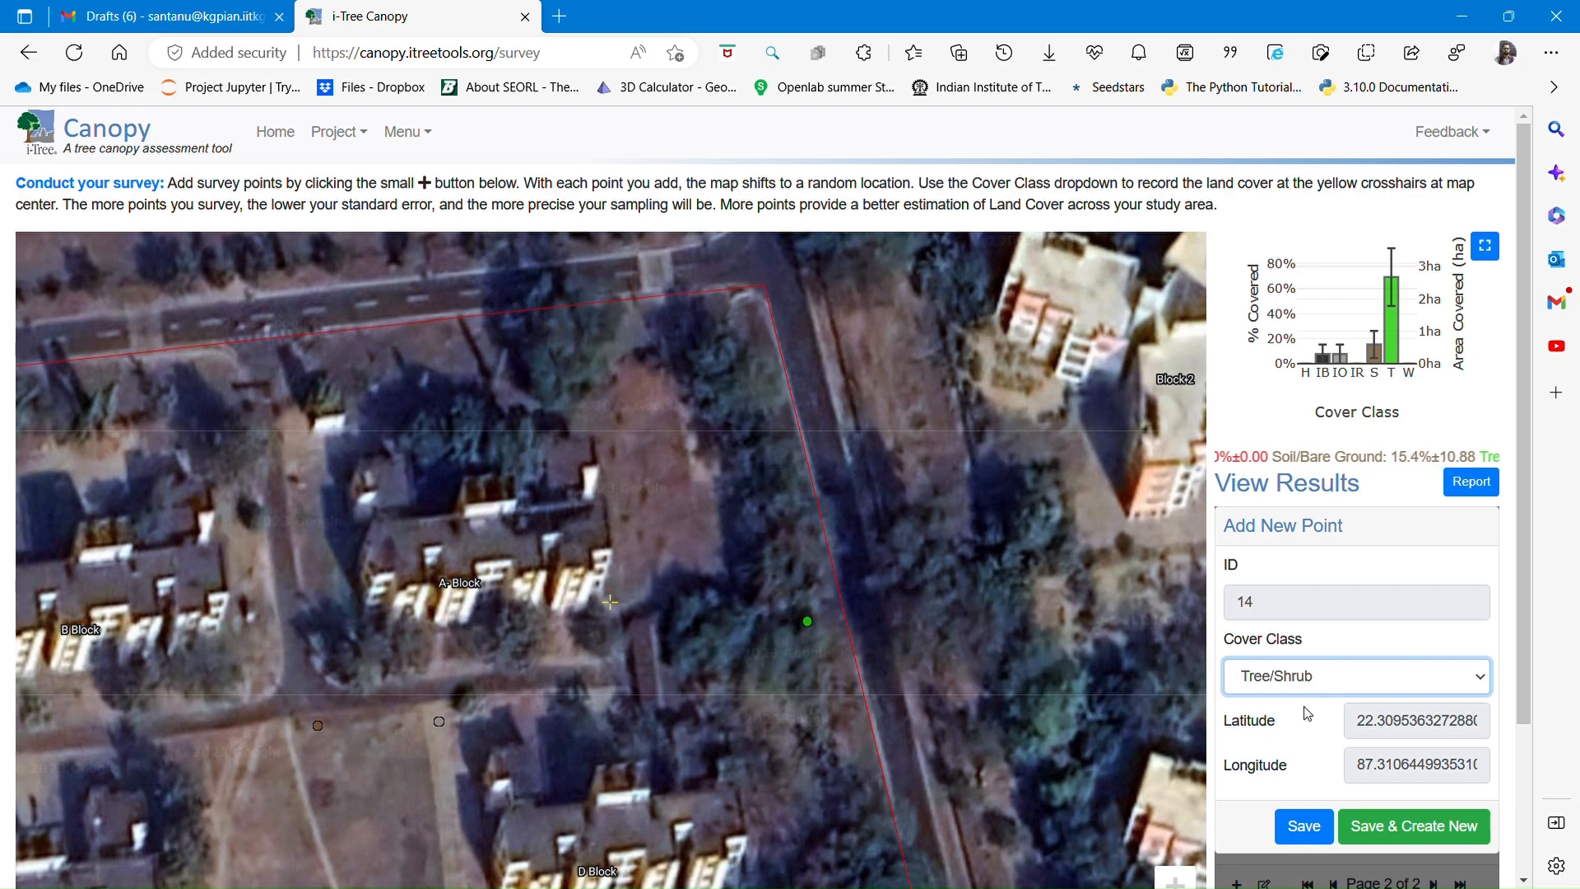
pyautogui.press('g')
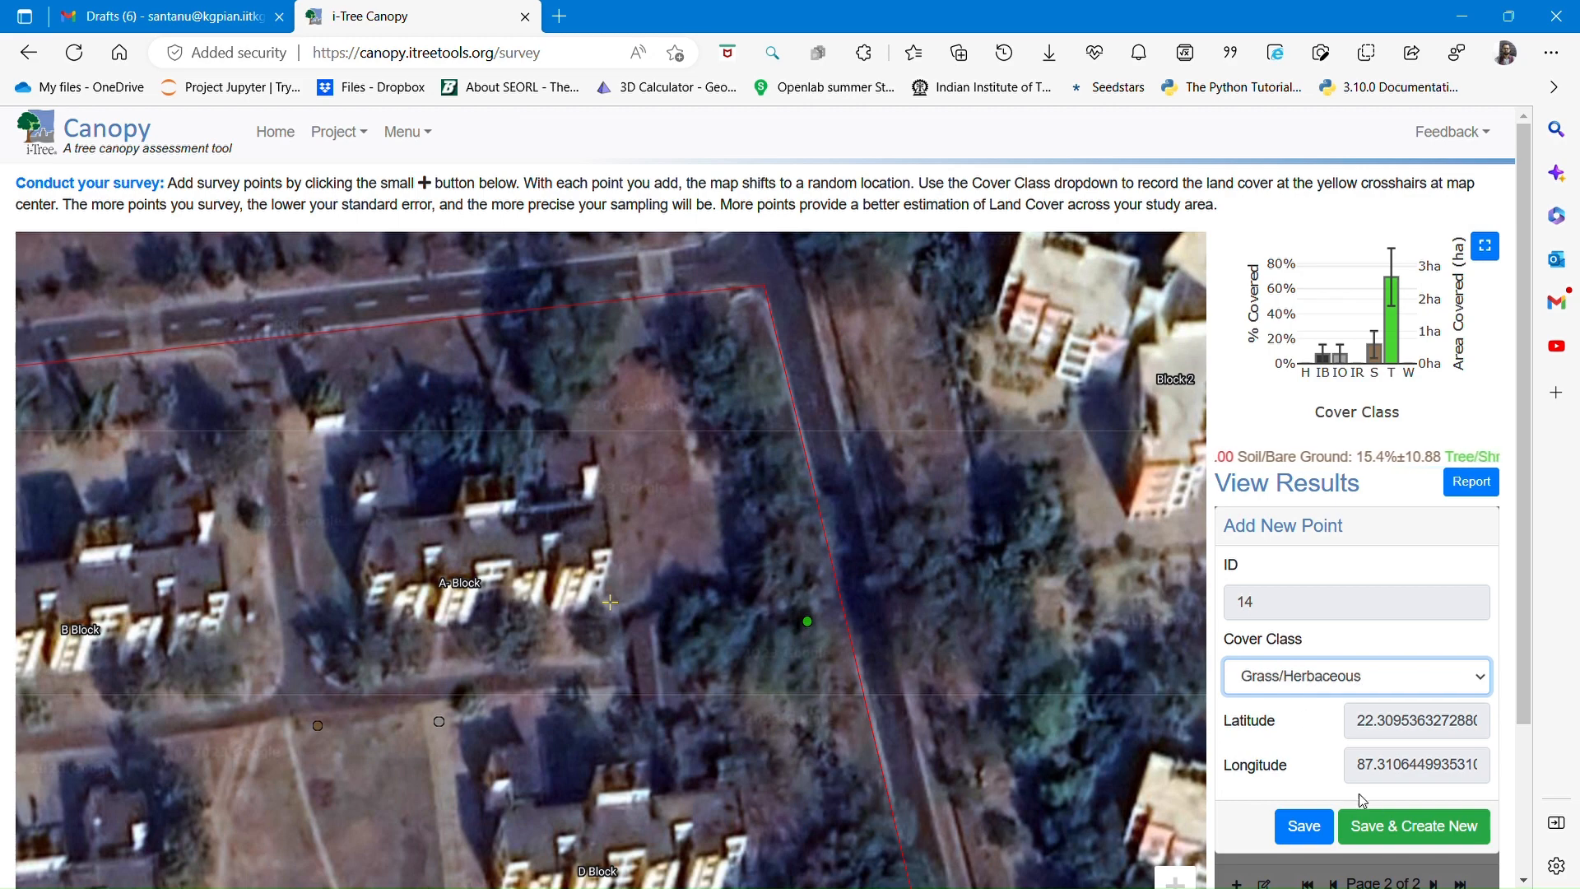
pyautogui.click(1403, 825)
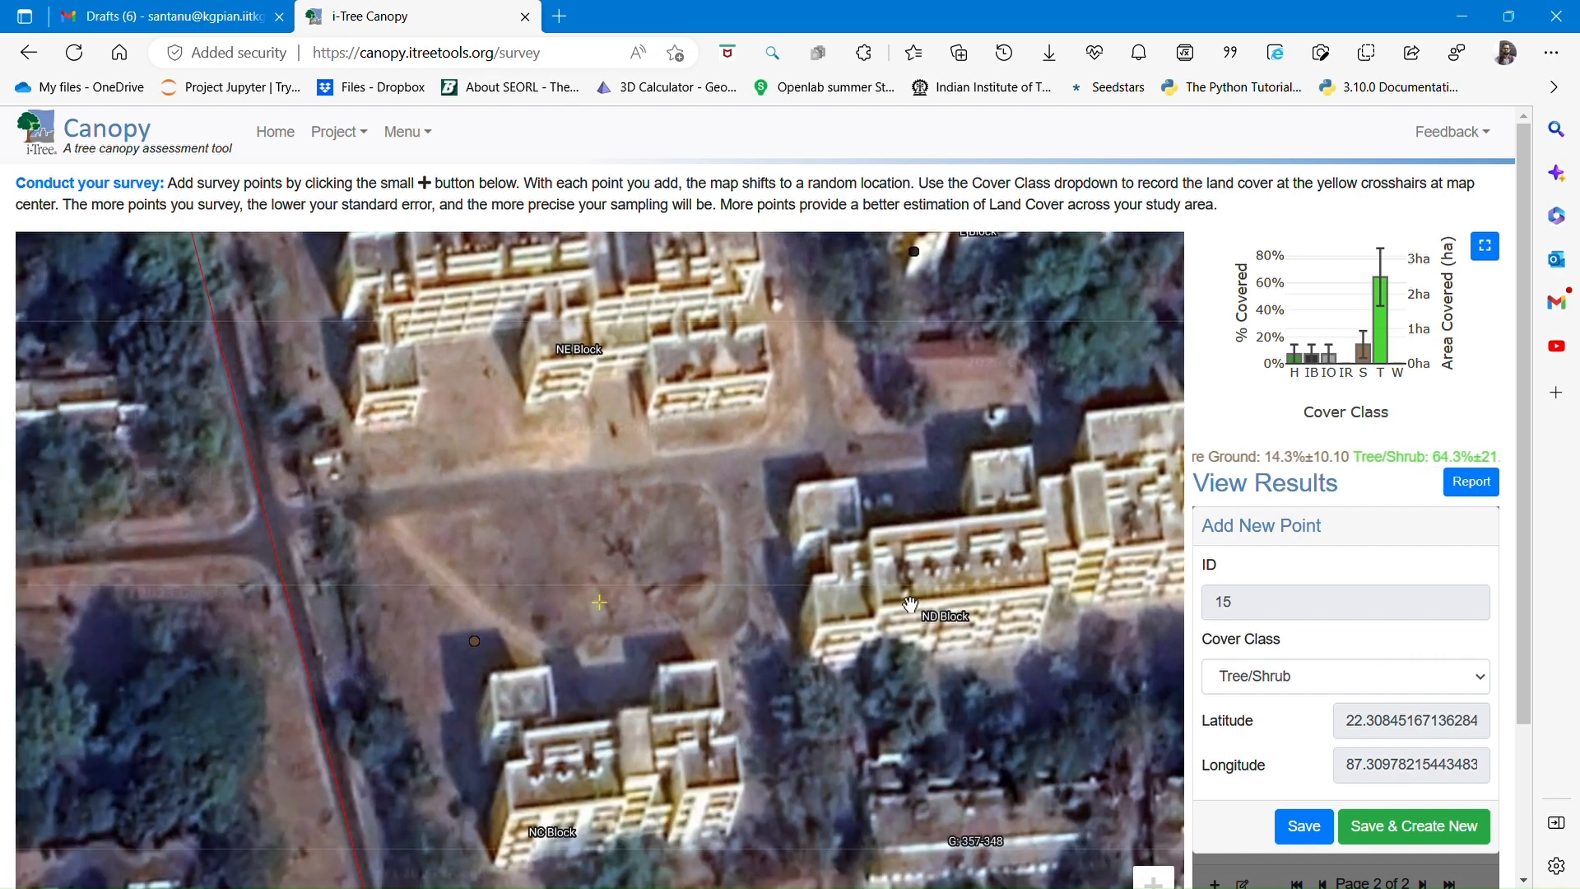
pyautogui.click(1273, 681)
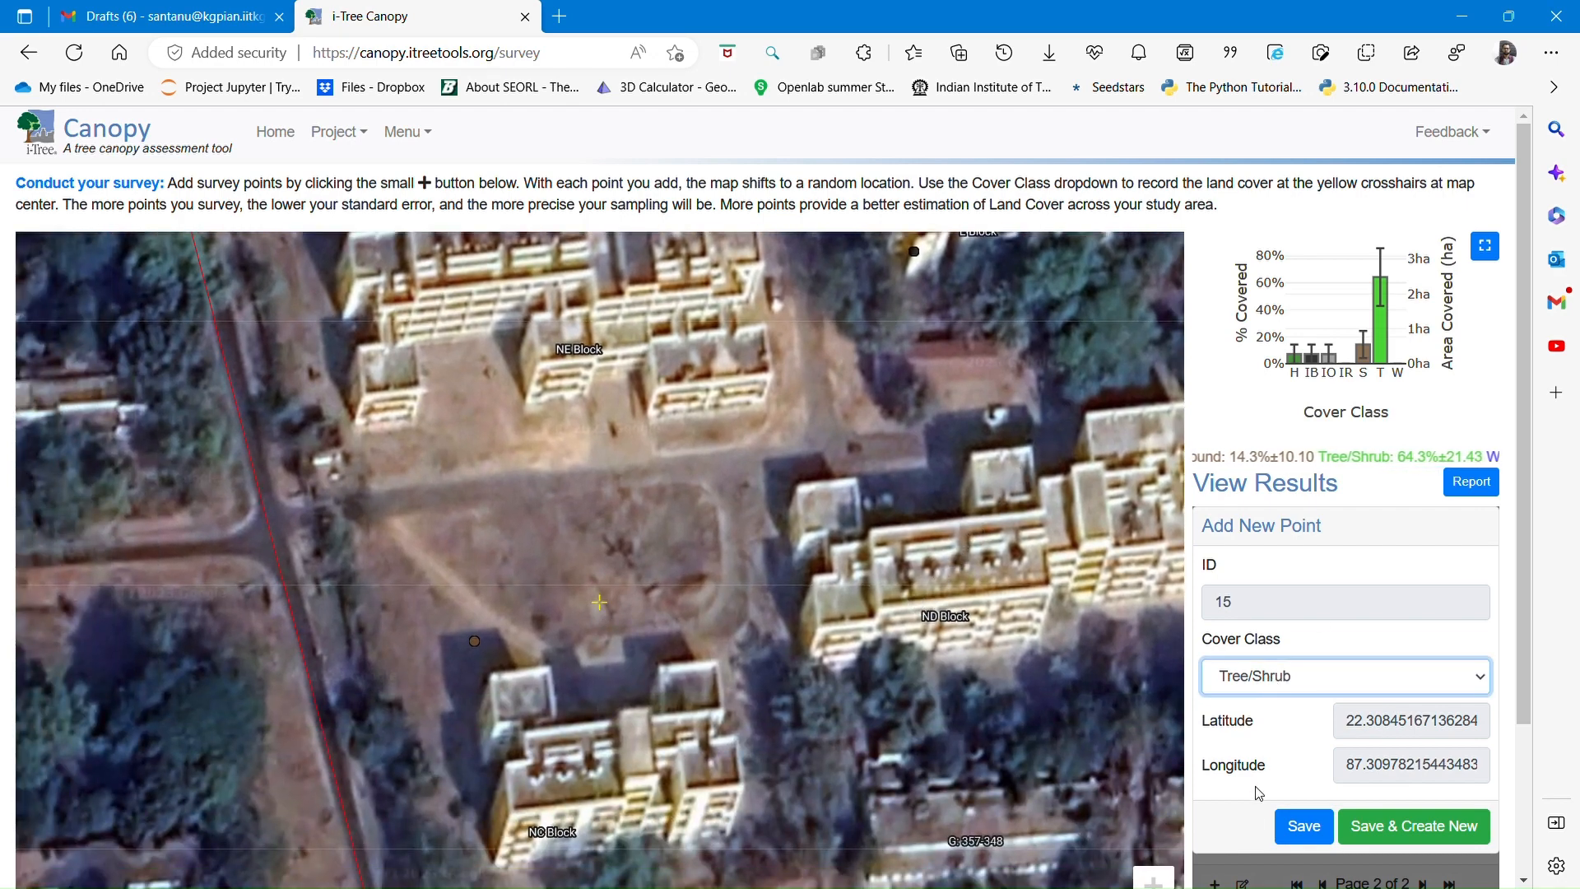
pyautogui.press('Up')
pyautogui.click(1421, 823)
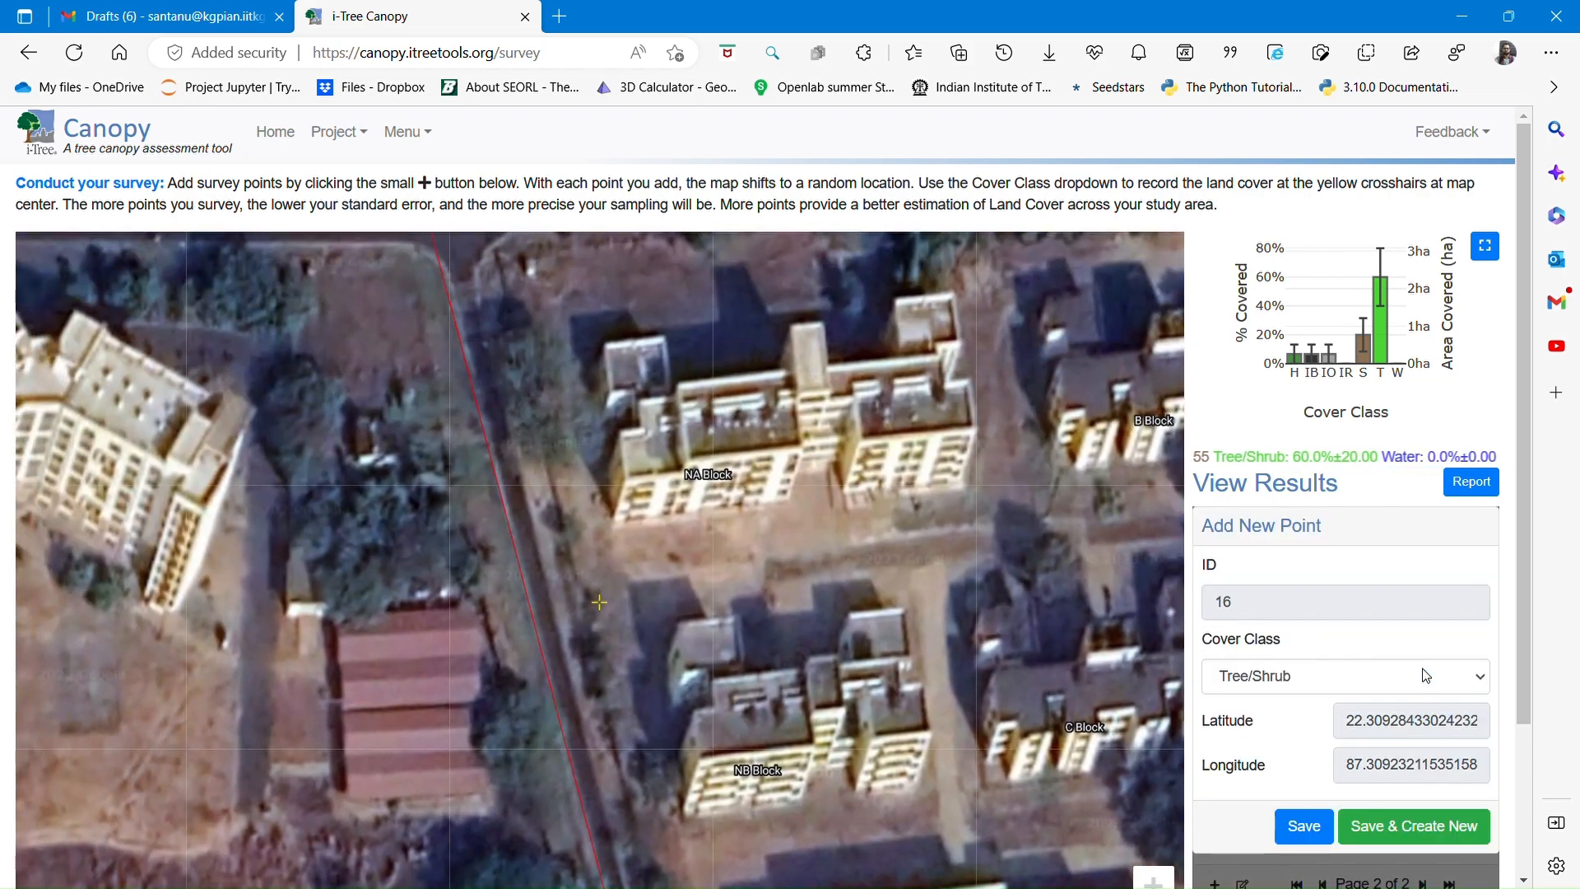
# Record survey point 16 with the Impervious Road cover class and point 17 with Grass/Herbaceous
pyautogui.moveTo(845, 683); pyautogui.dragTo(791, 718)
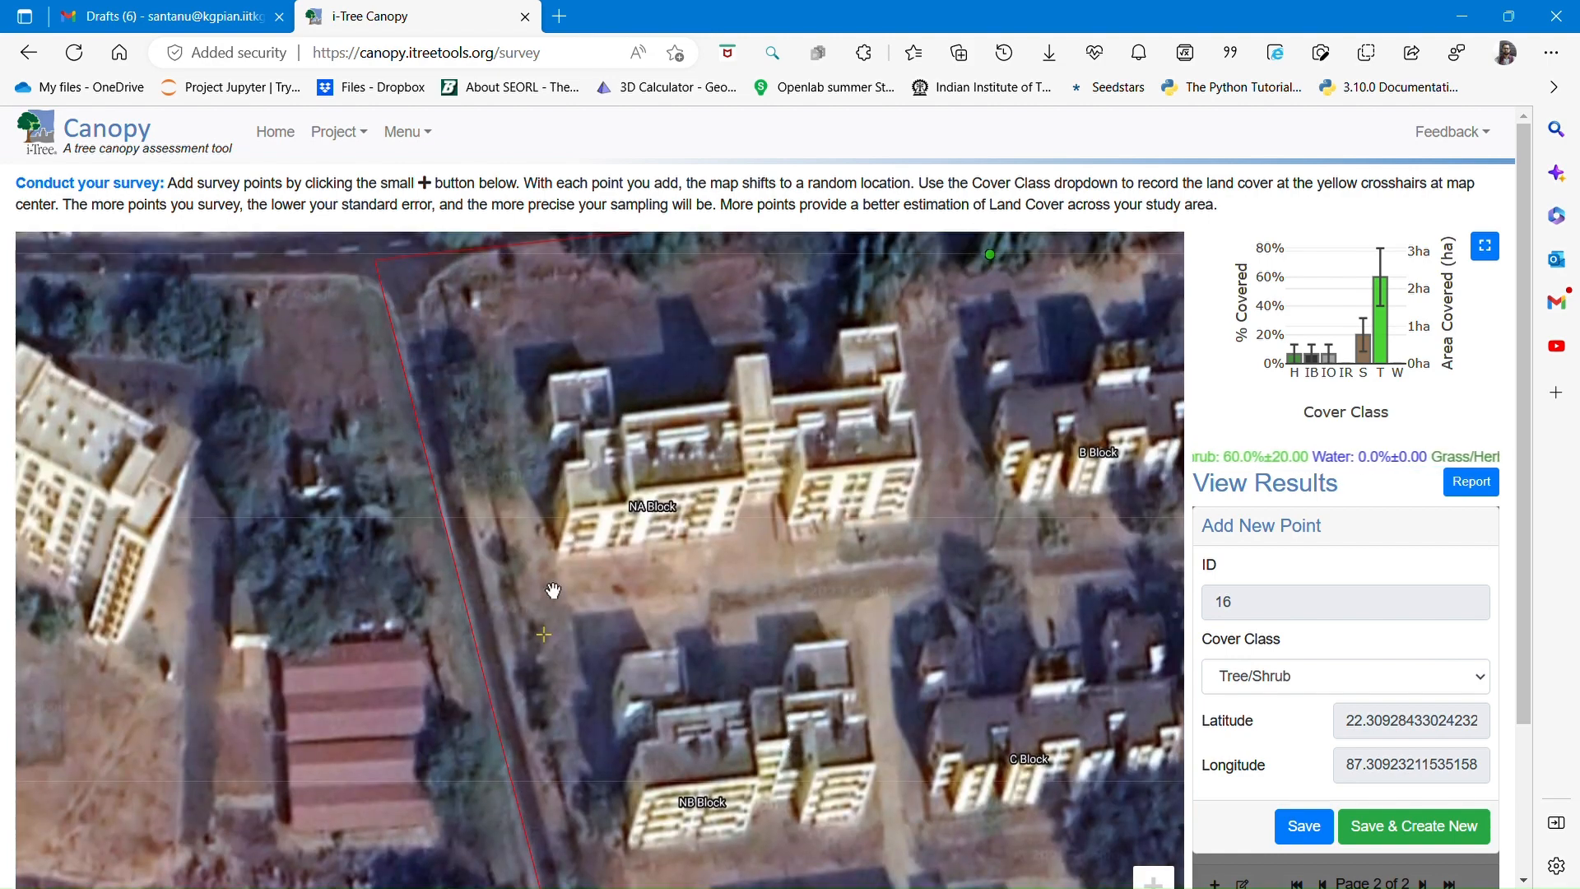
pyautogui.click(1296, 677)
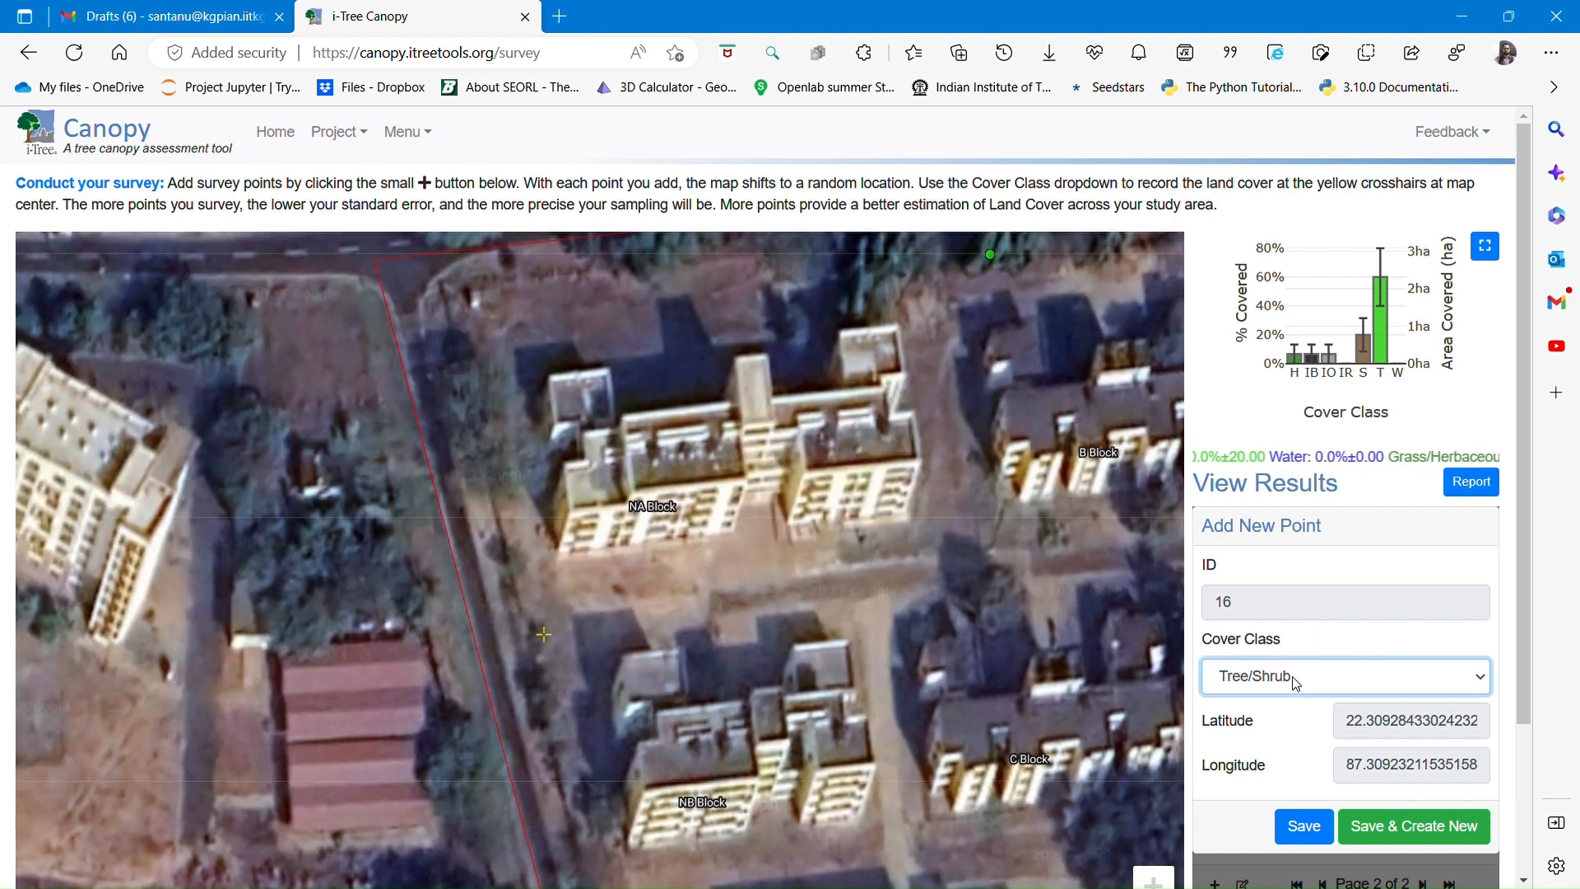
pyautogui.click(1296, 768)
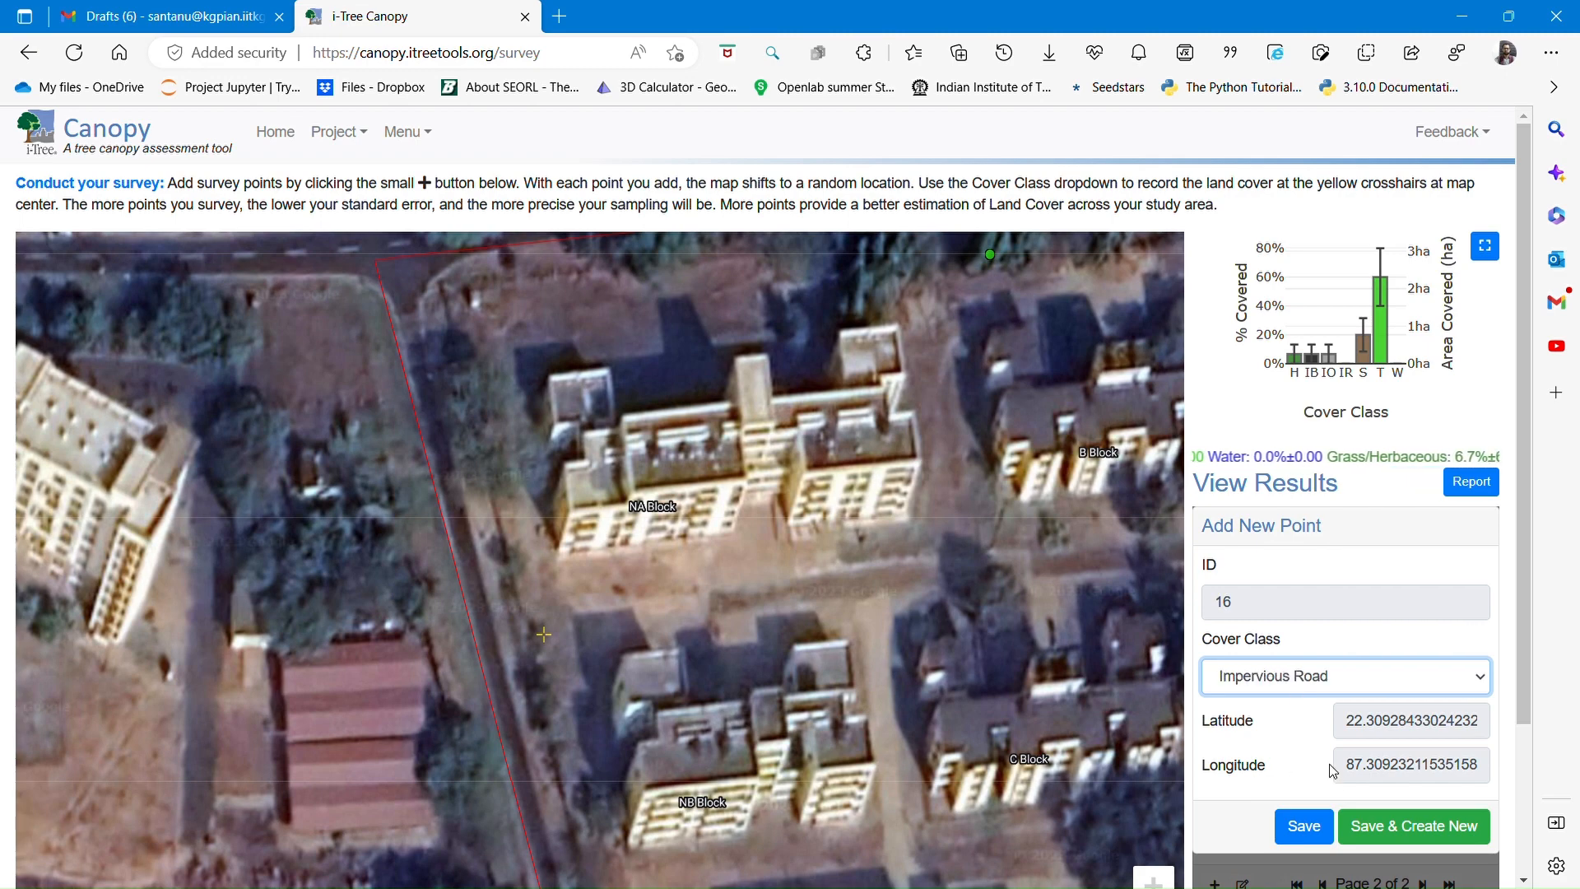
pyautogui.click(1390, 828)
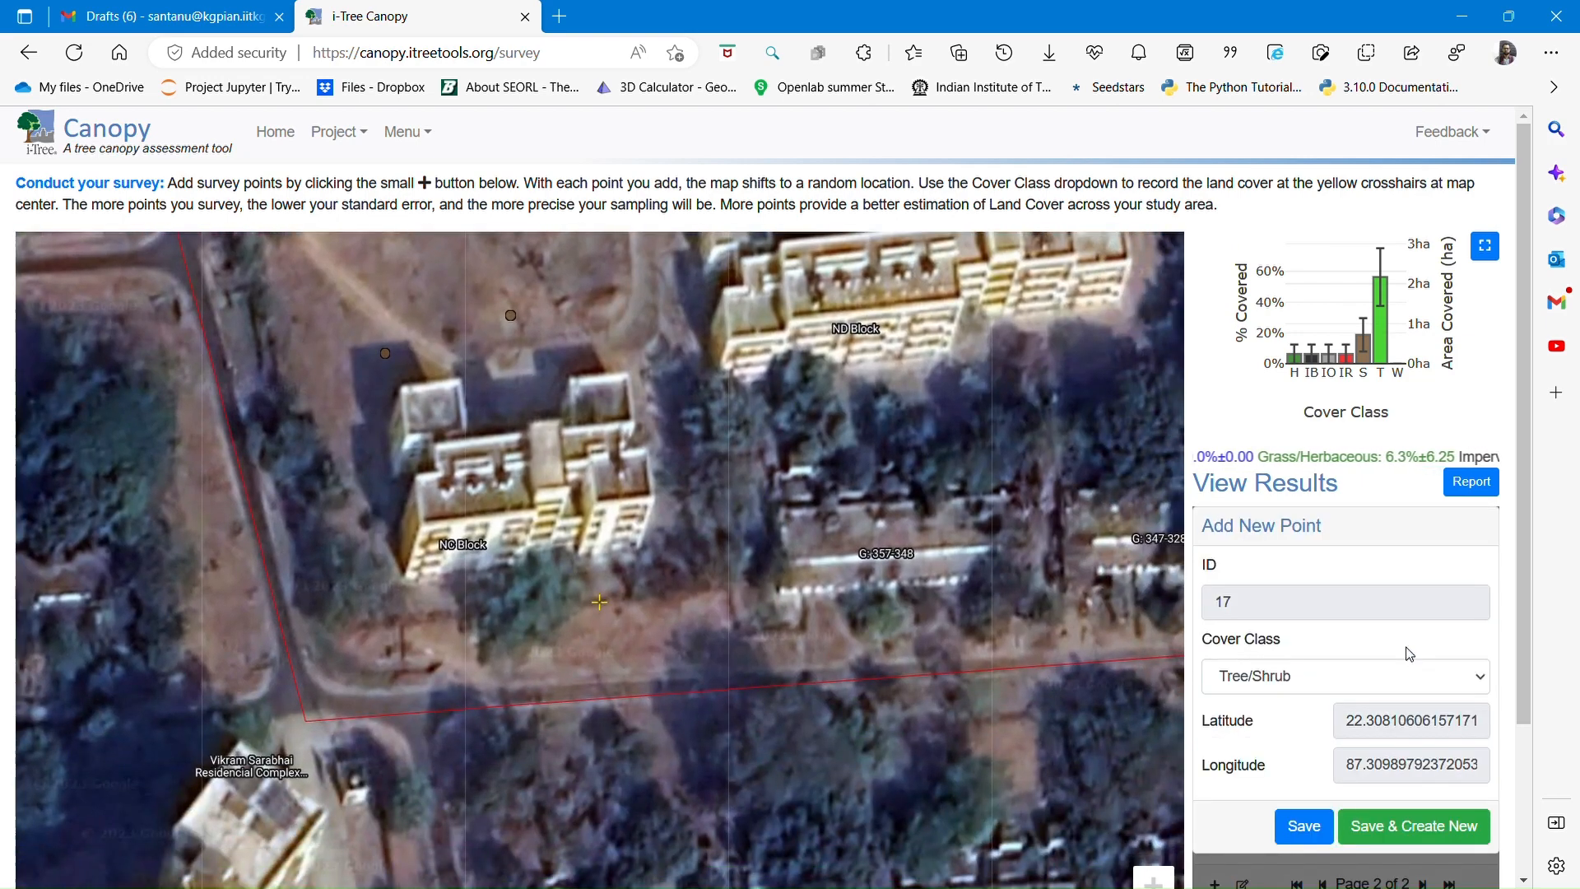
pyautogui.click(1285, 679)
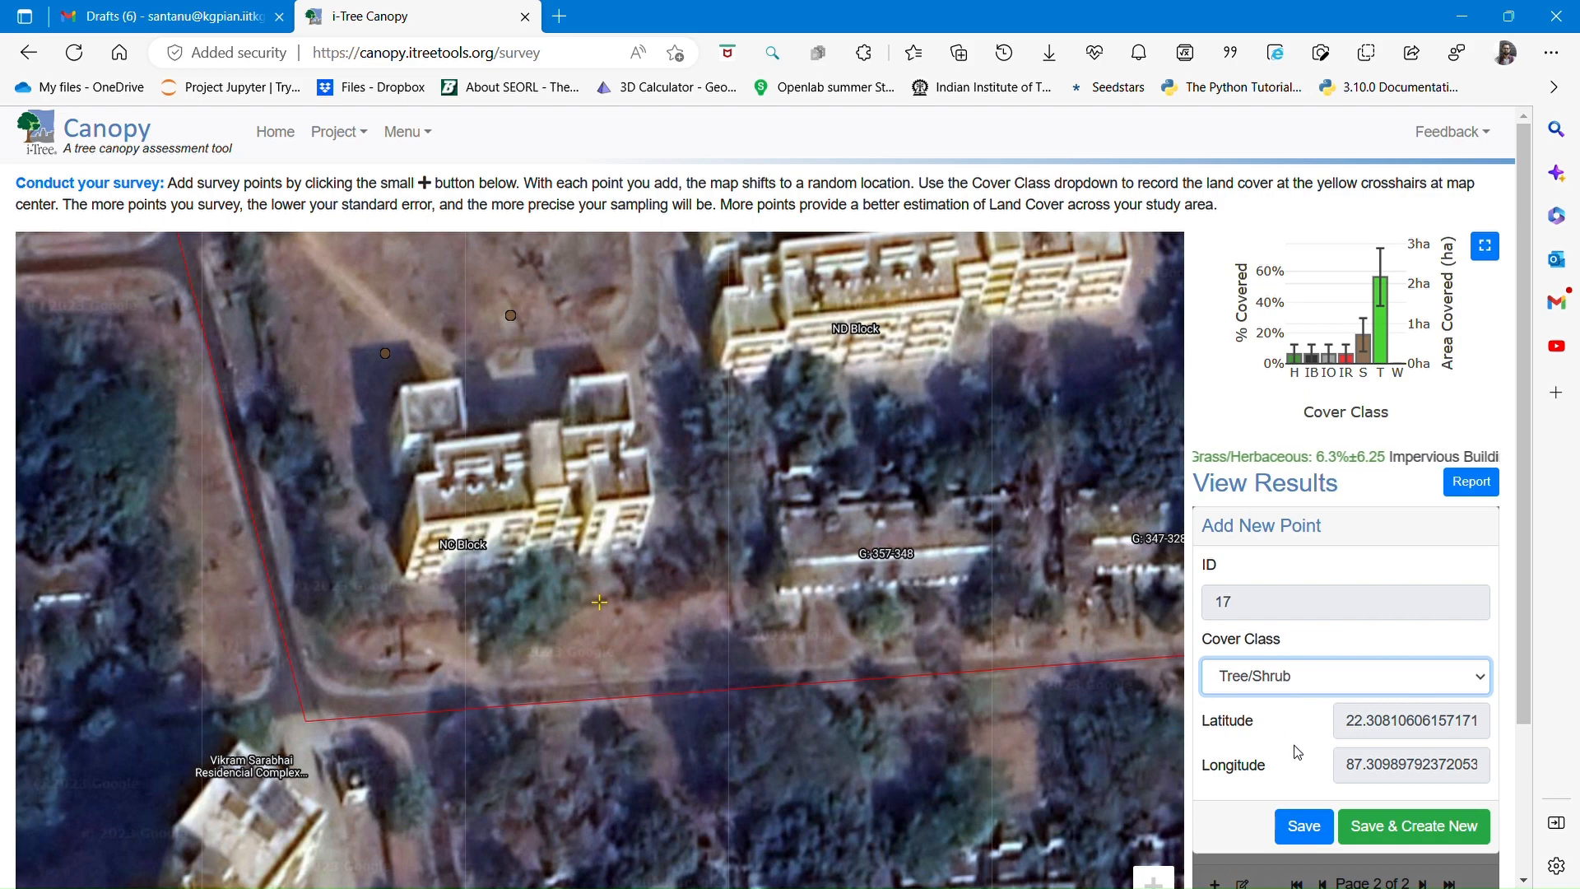
pyautogui.press('g')
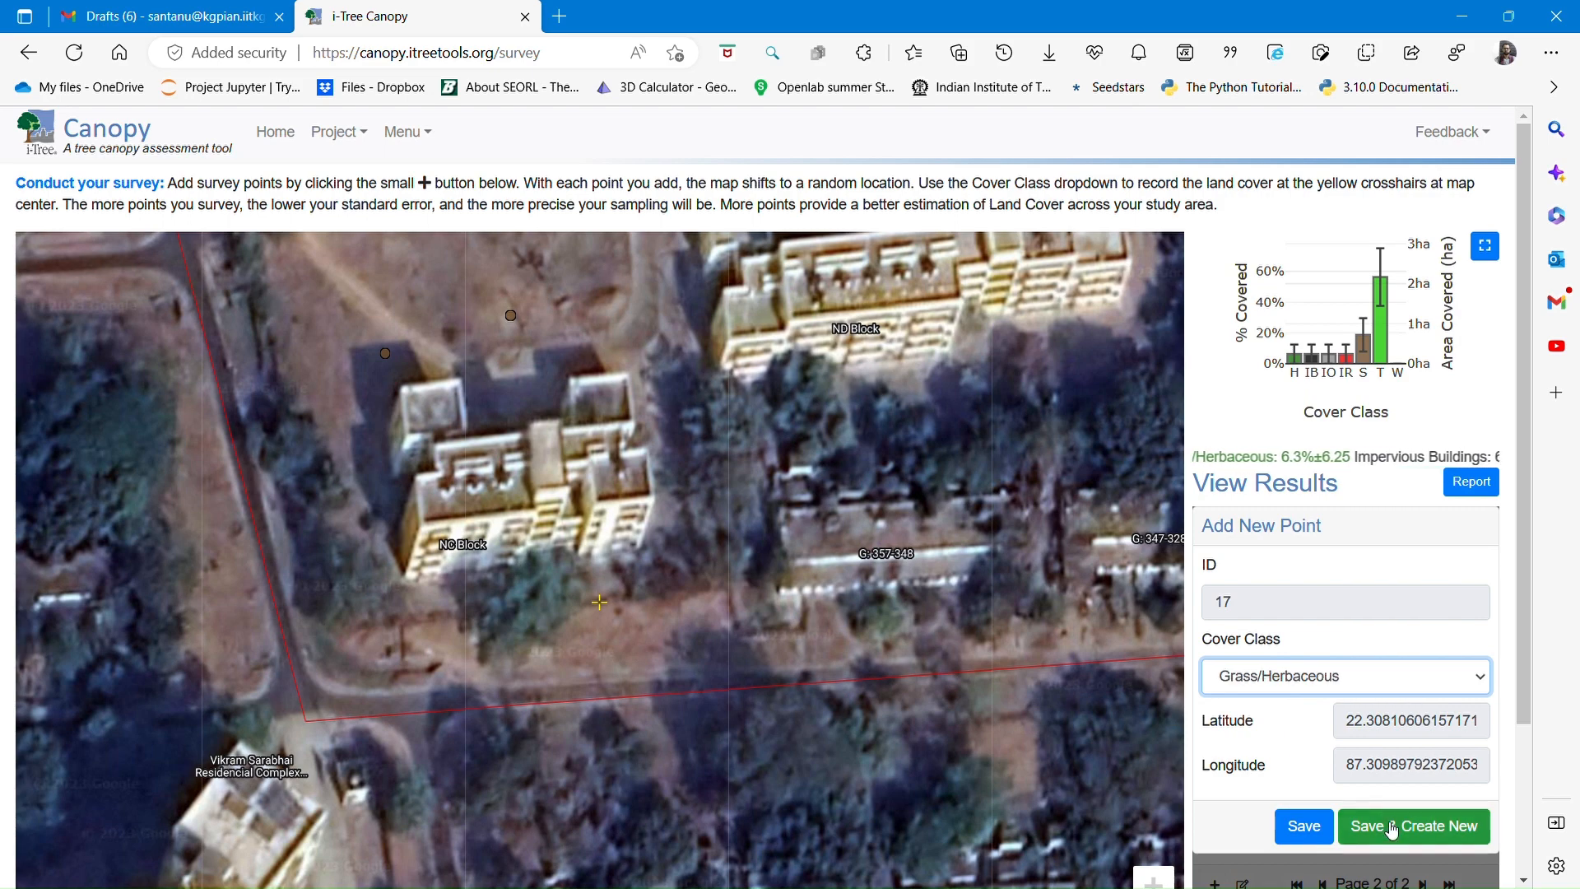
pyautogui.click(1392, 830)
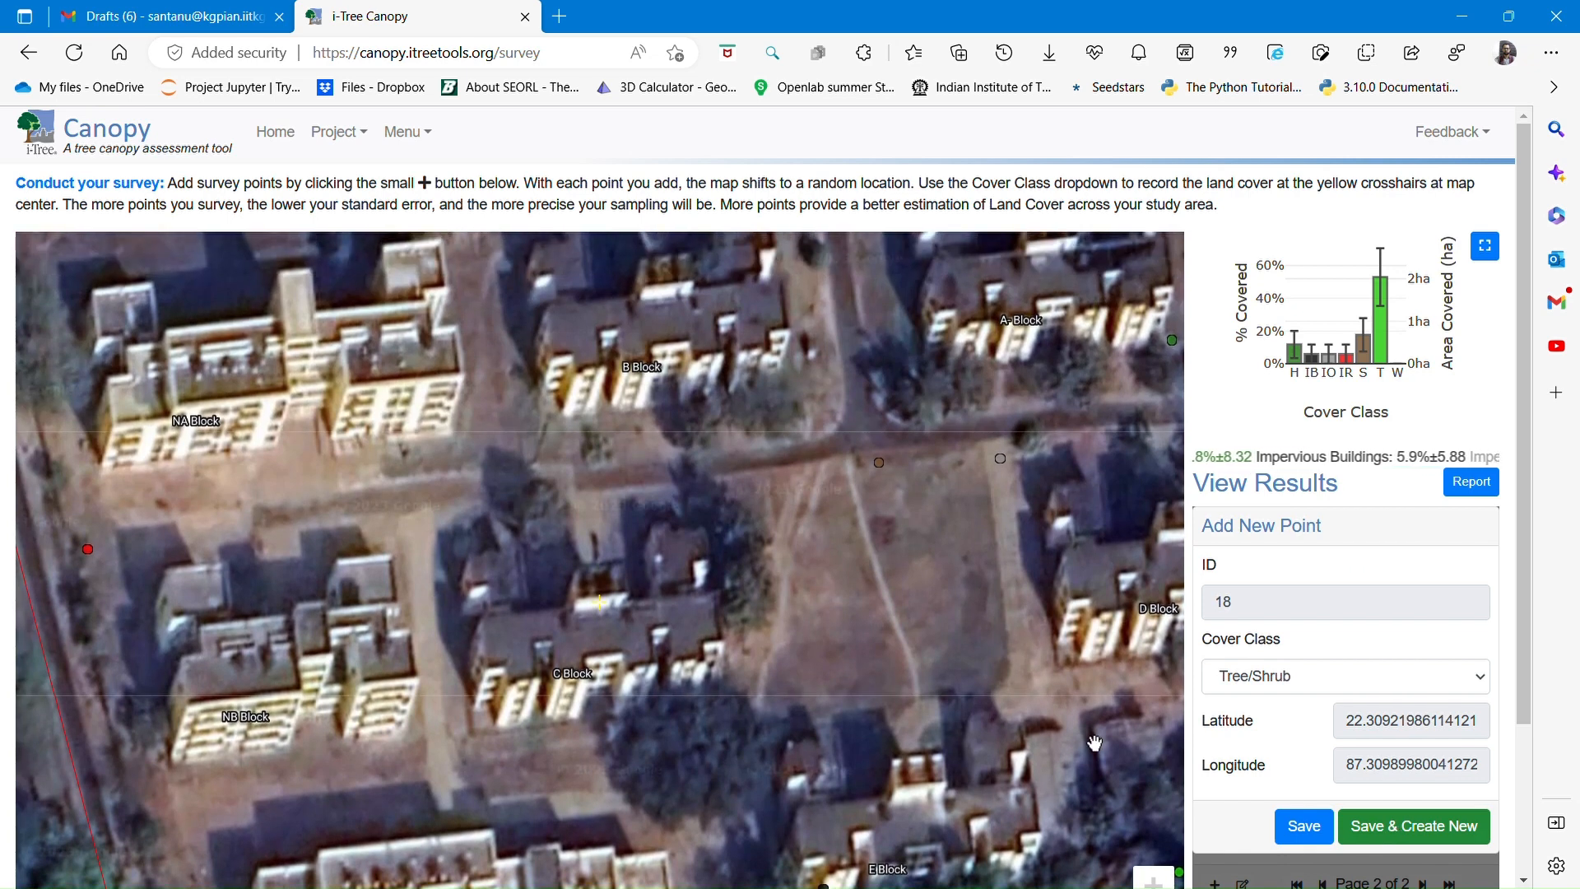
# Record survey point 18 with the Impervious Buildings cover class and point 19 with Tree/Shrub
pyautogui.moveTo(616, 627); pyautogui.dragTo(673, 635)
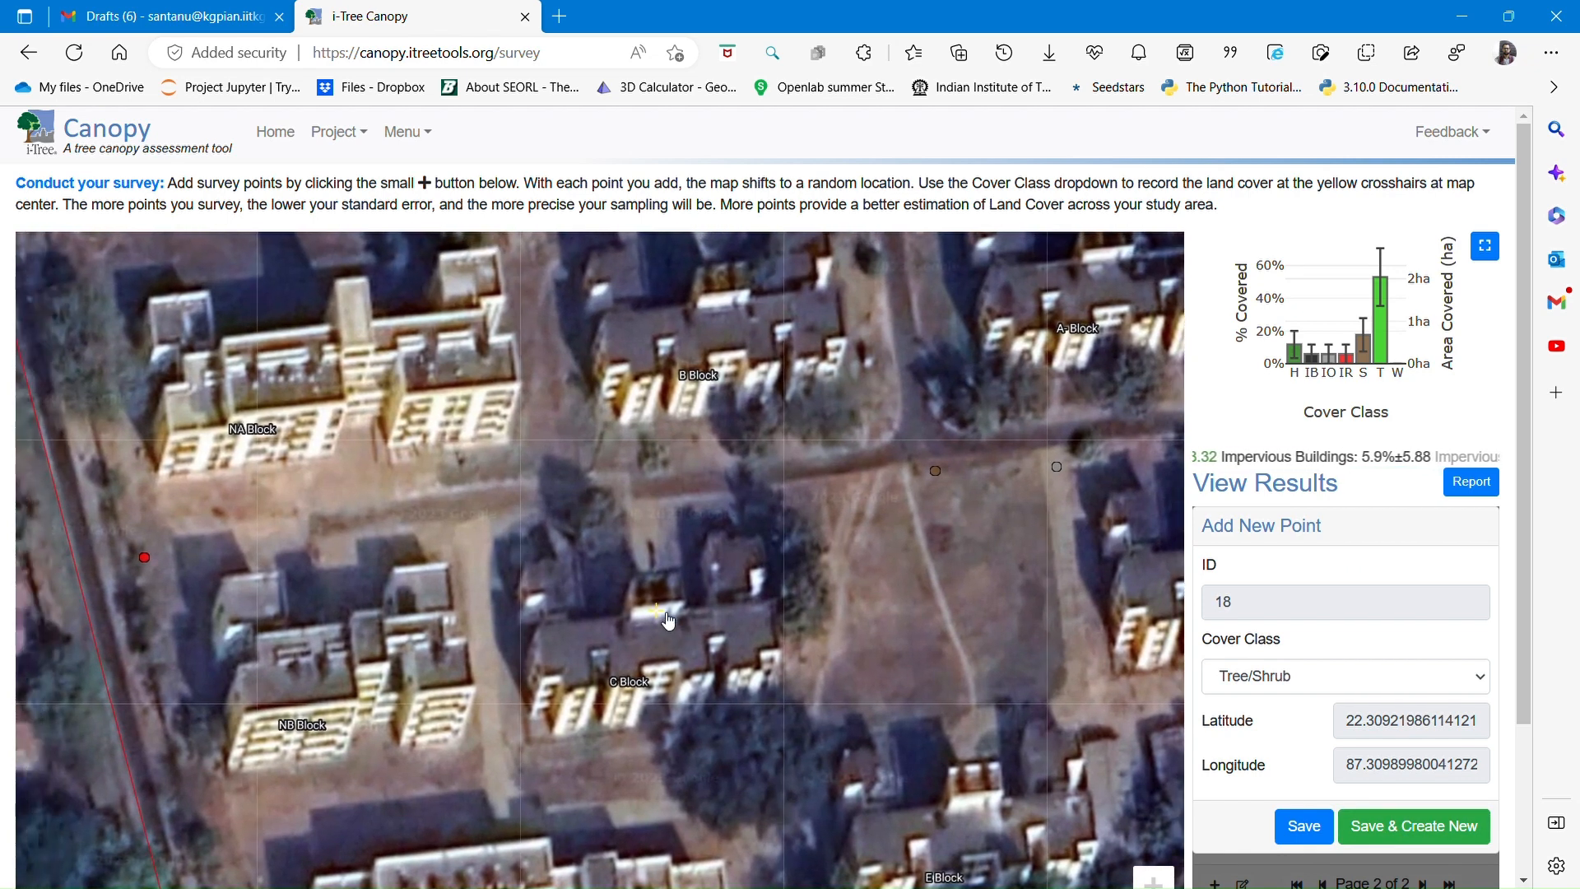
pyautogui.click(1315, 685)
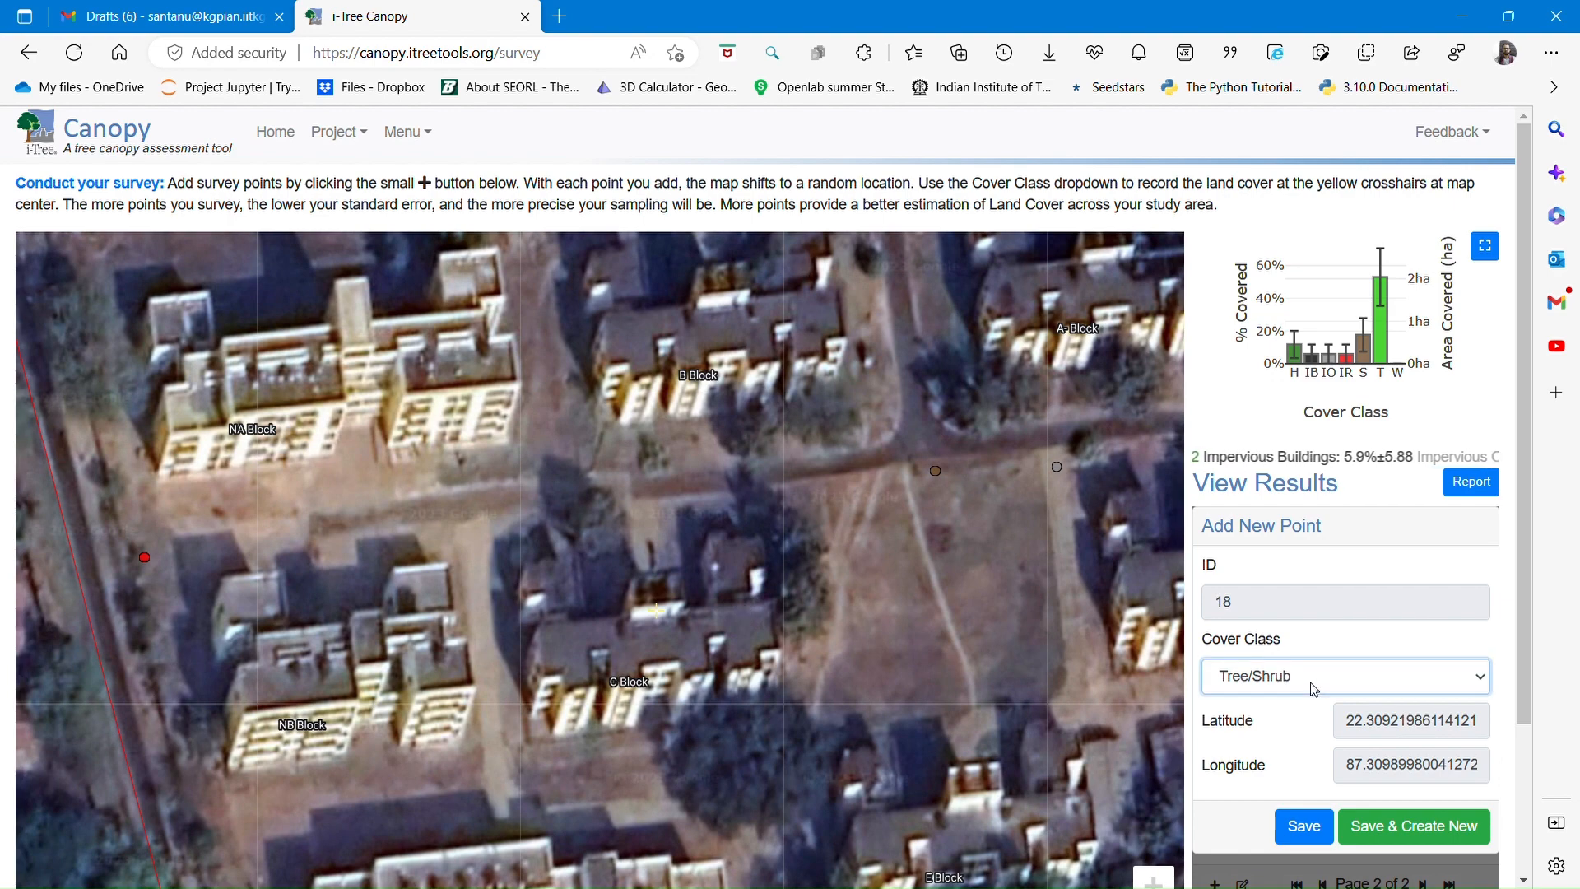
pyautogui.click(1278, 753)
pyautogui.click(1423, 826)
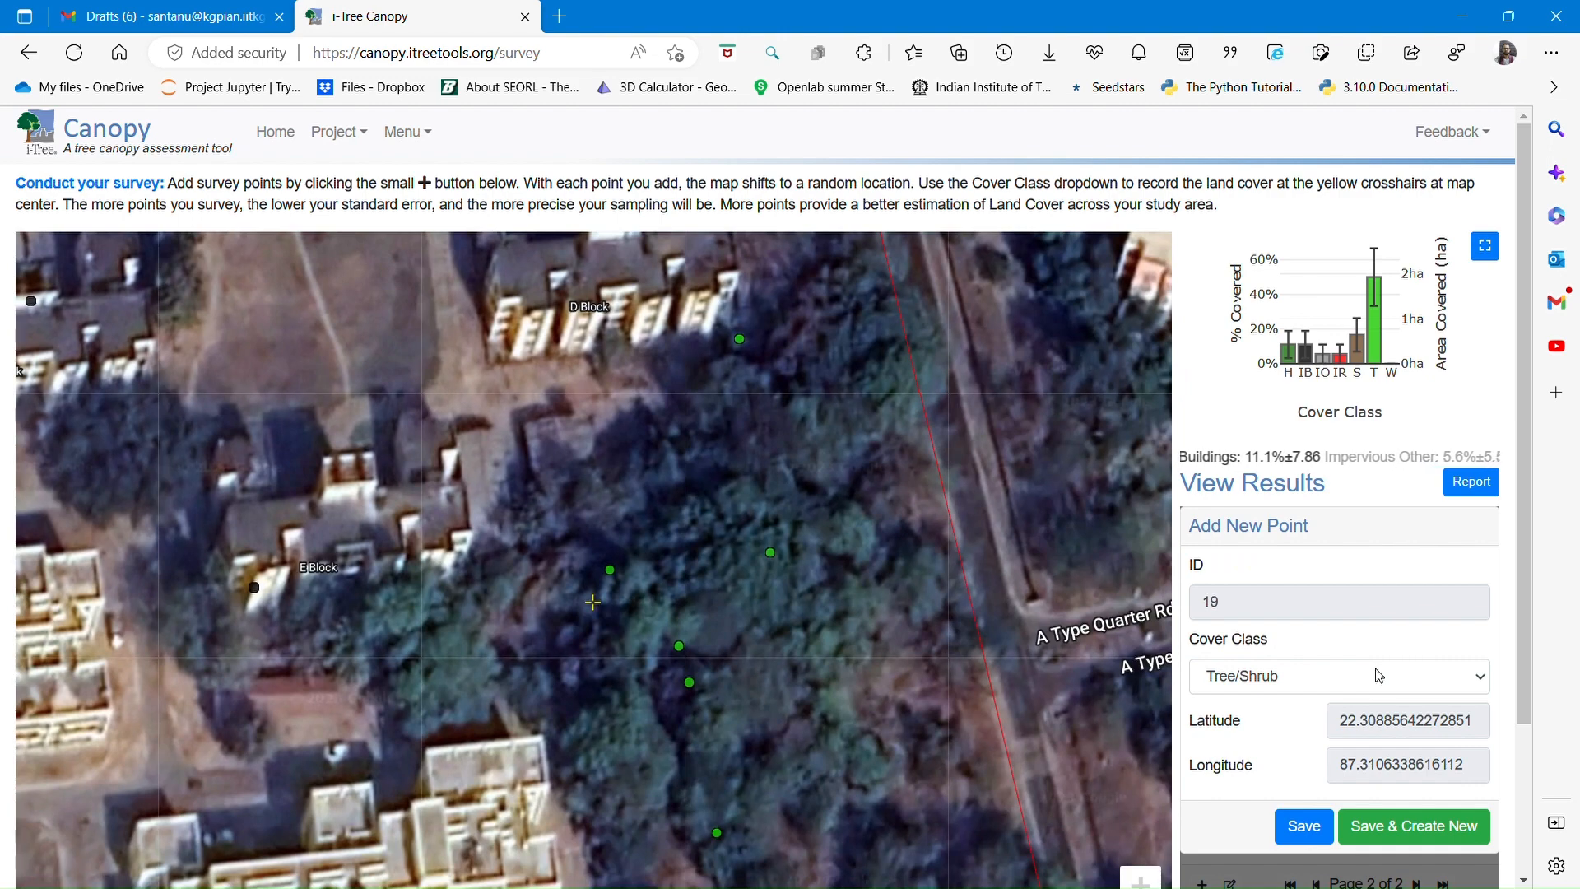
pyautogui.click(1411, 825)
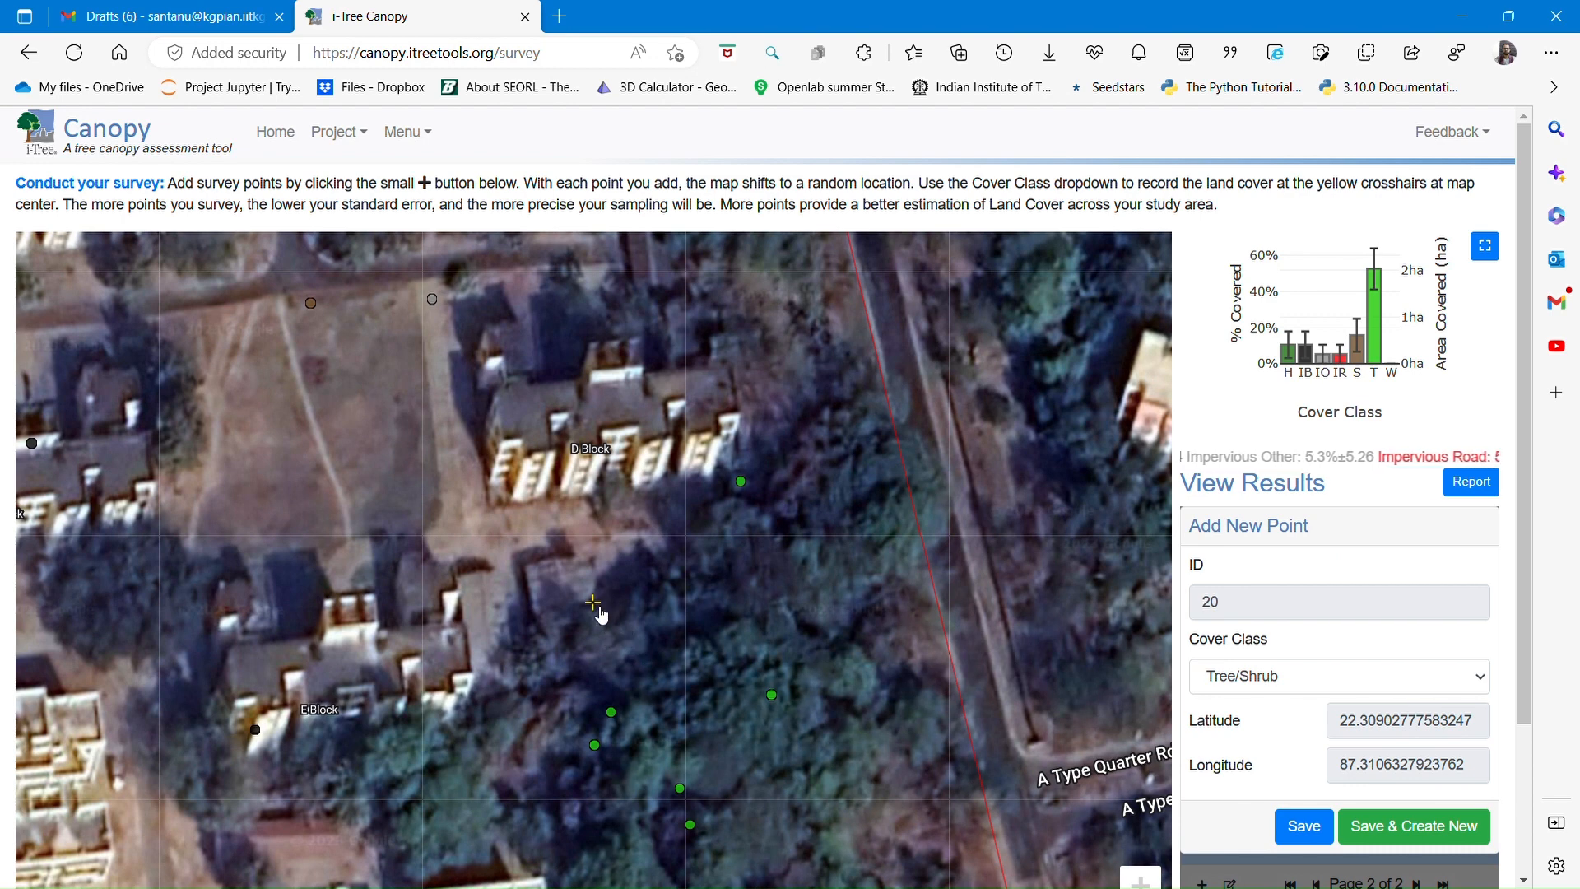
# Record survey point 20 near D Block with the Impervious Buildings cover class and create another point
pyautogui.click(1272, 678)
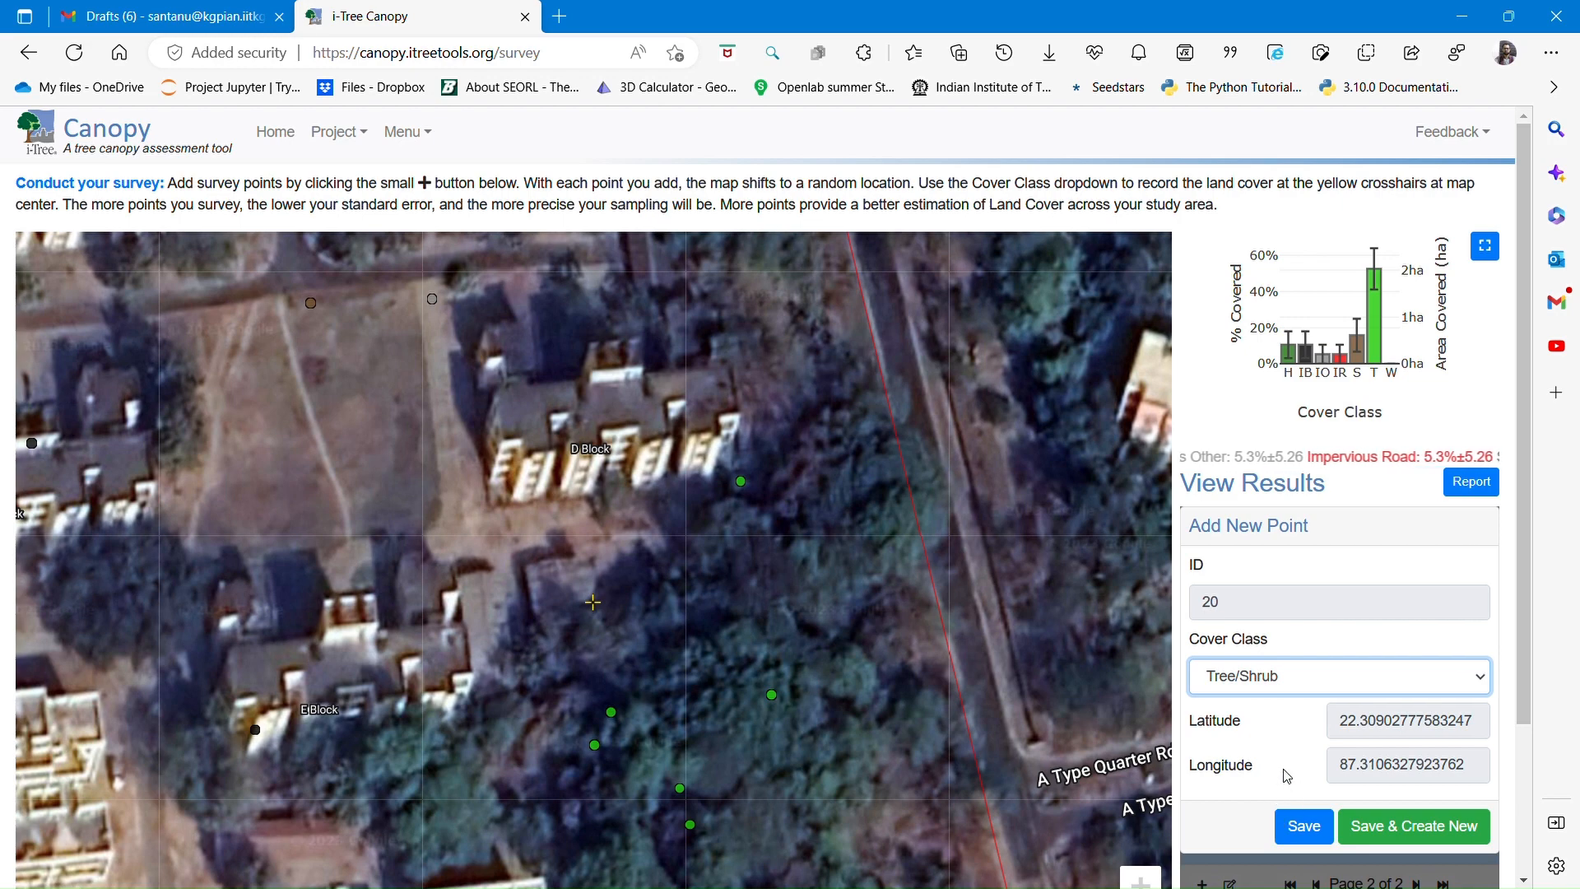
pyautogui.press('i')
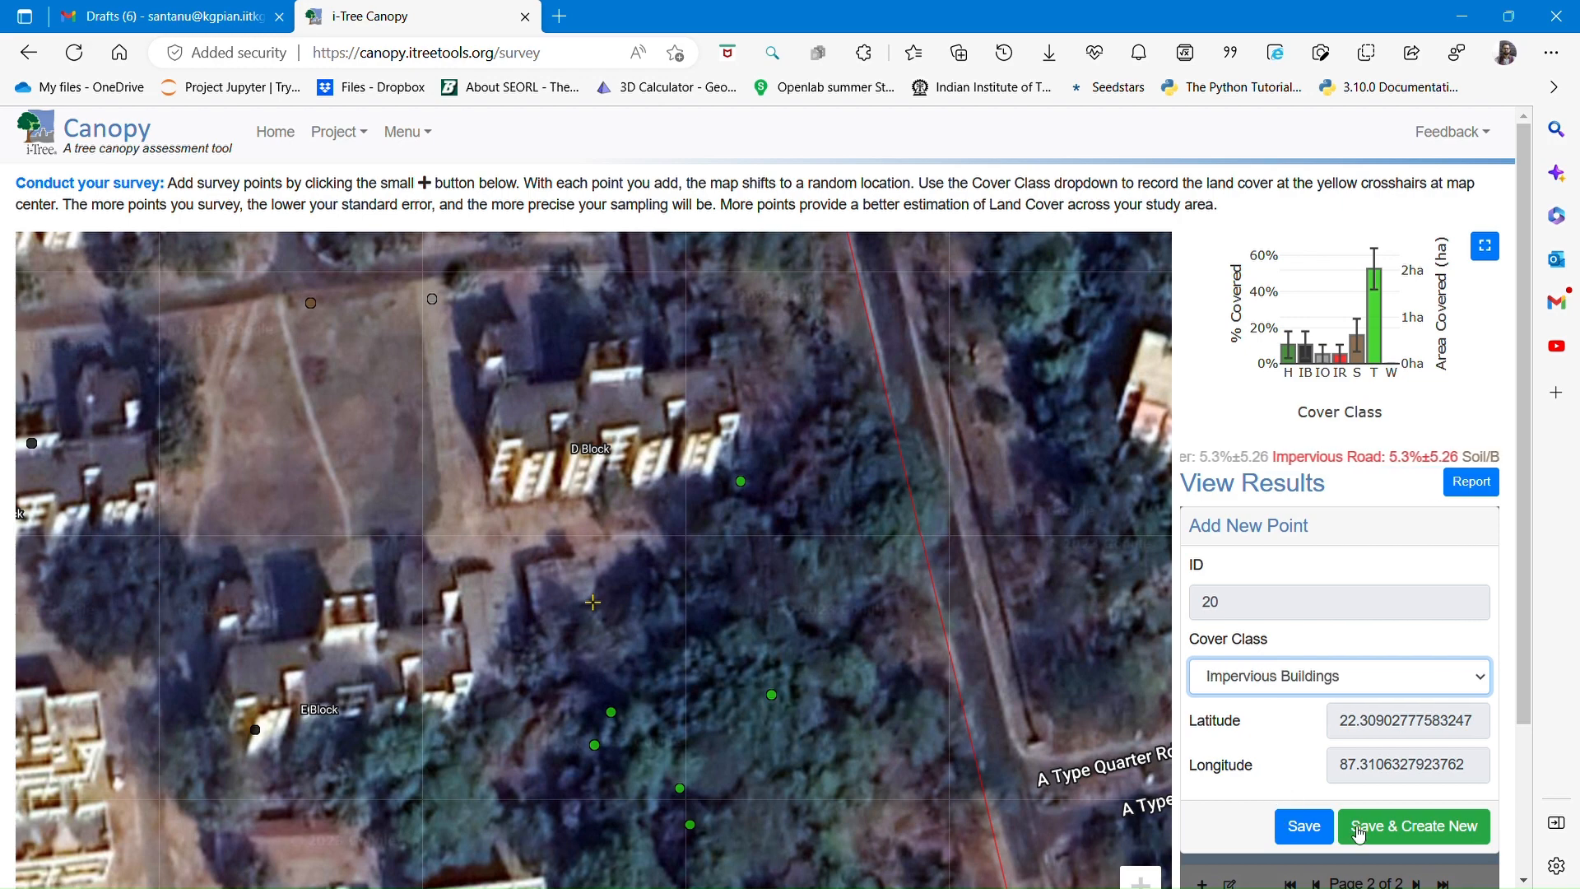
pyautogui.click(1380, 827)
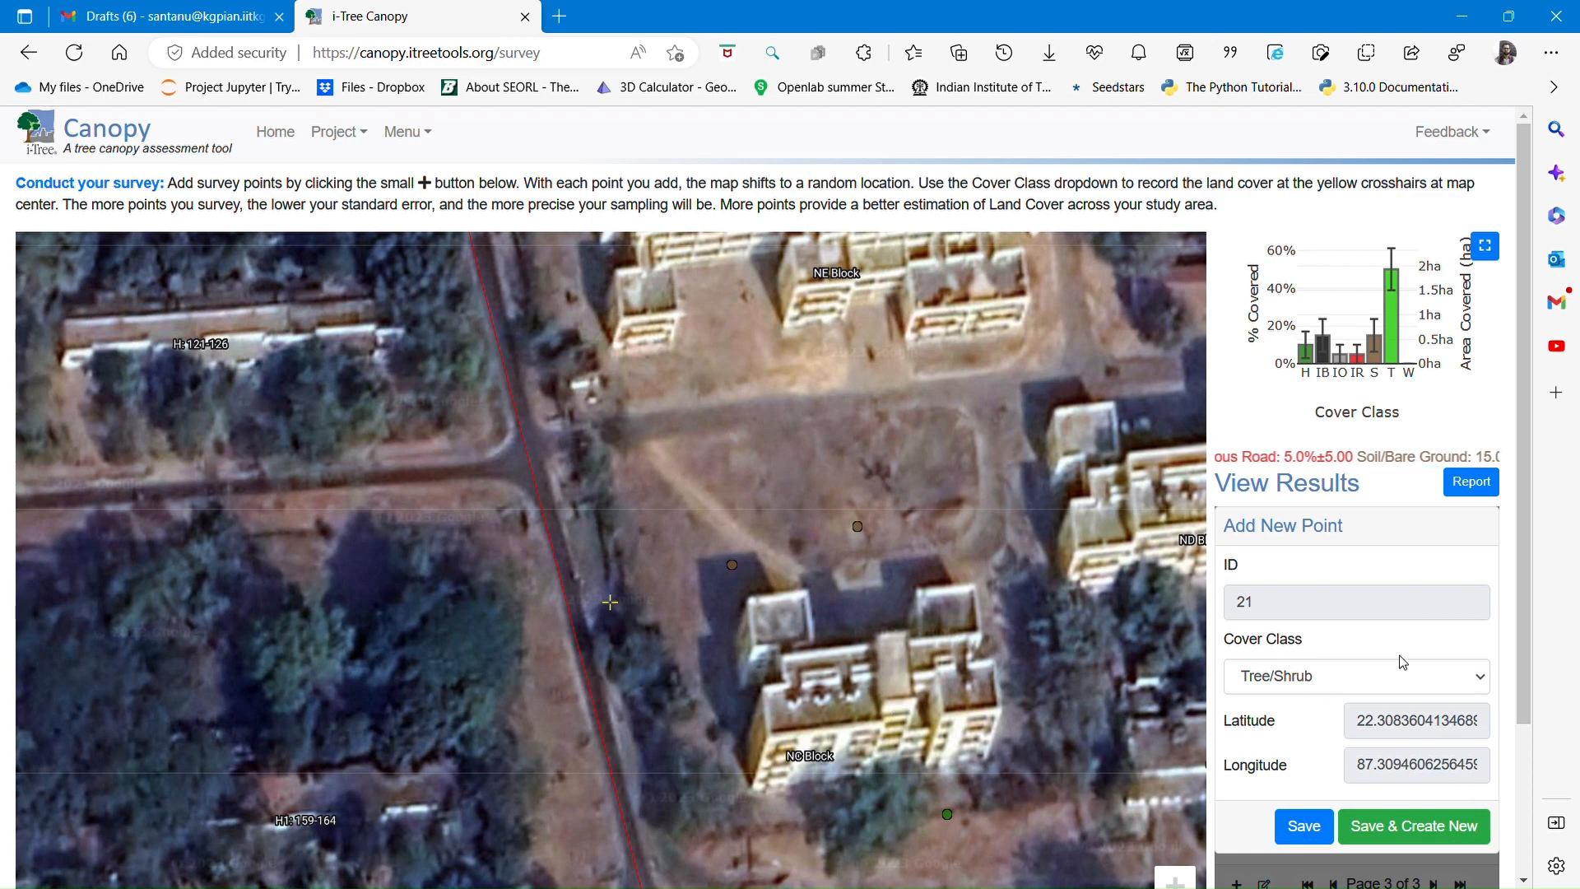
# Record survey points 21 and 22, both near NC Block, with the Soil/Bare Ground cover class
pyautogui.click(1280, 688)
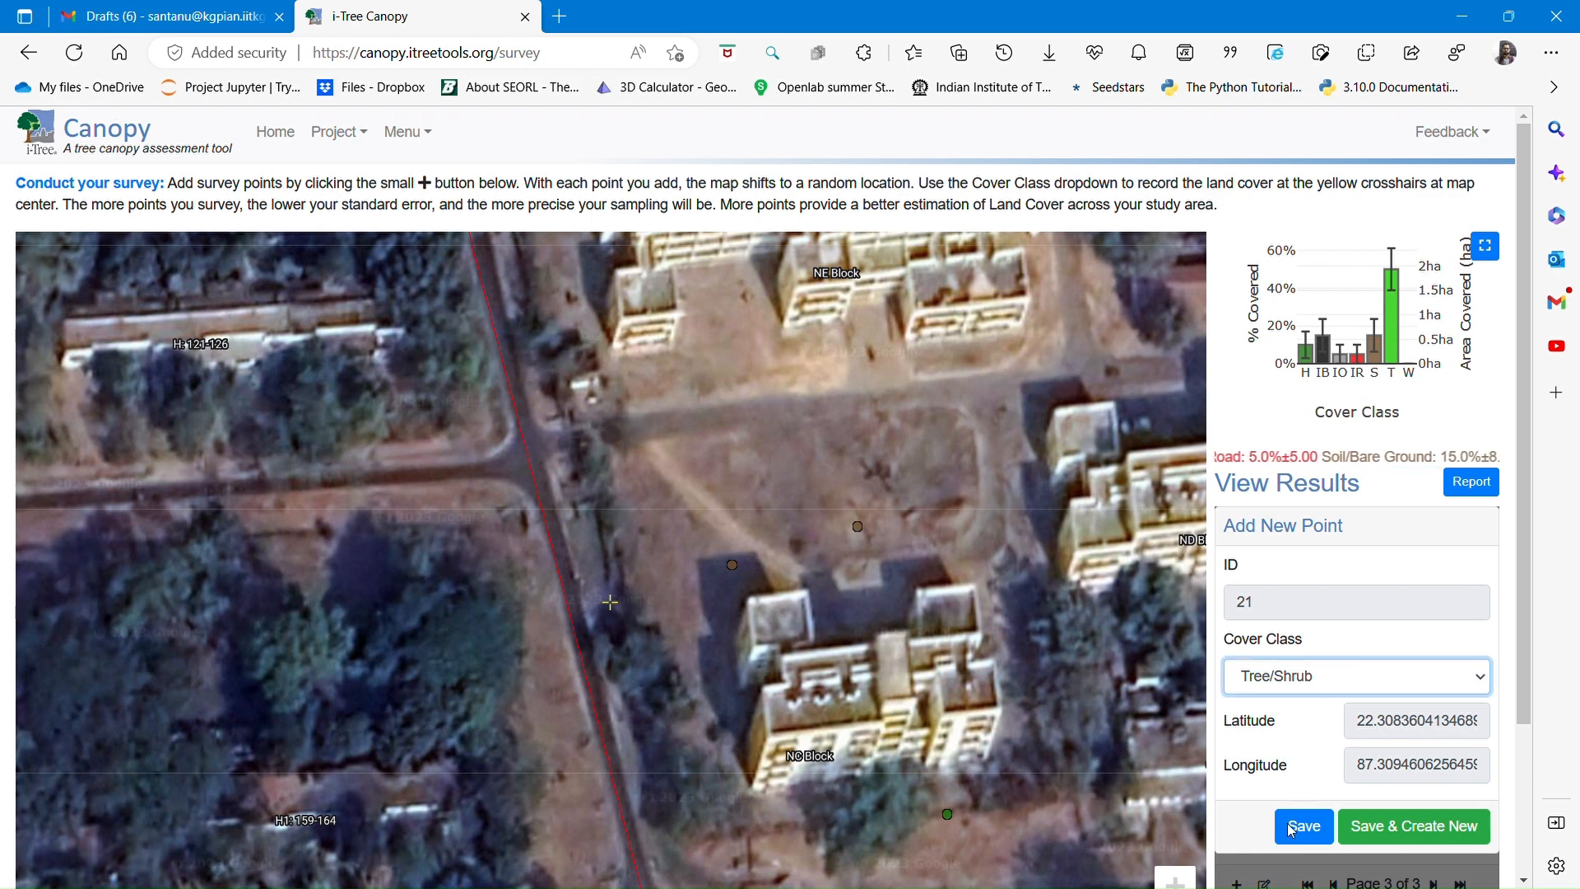
pyautogui.press('Up')
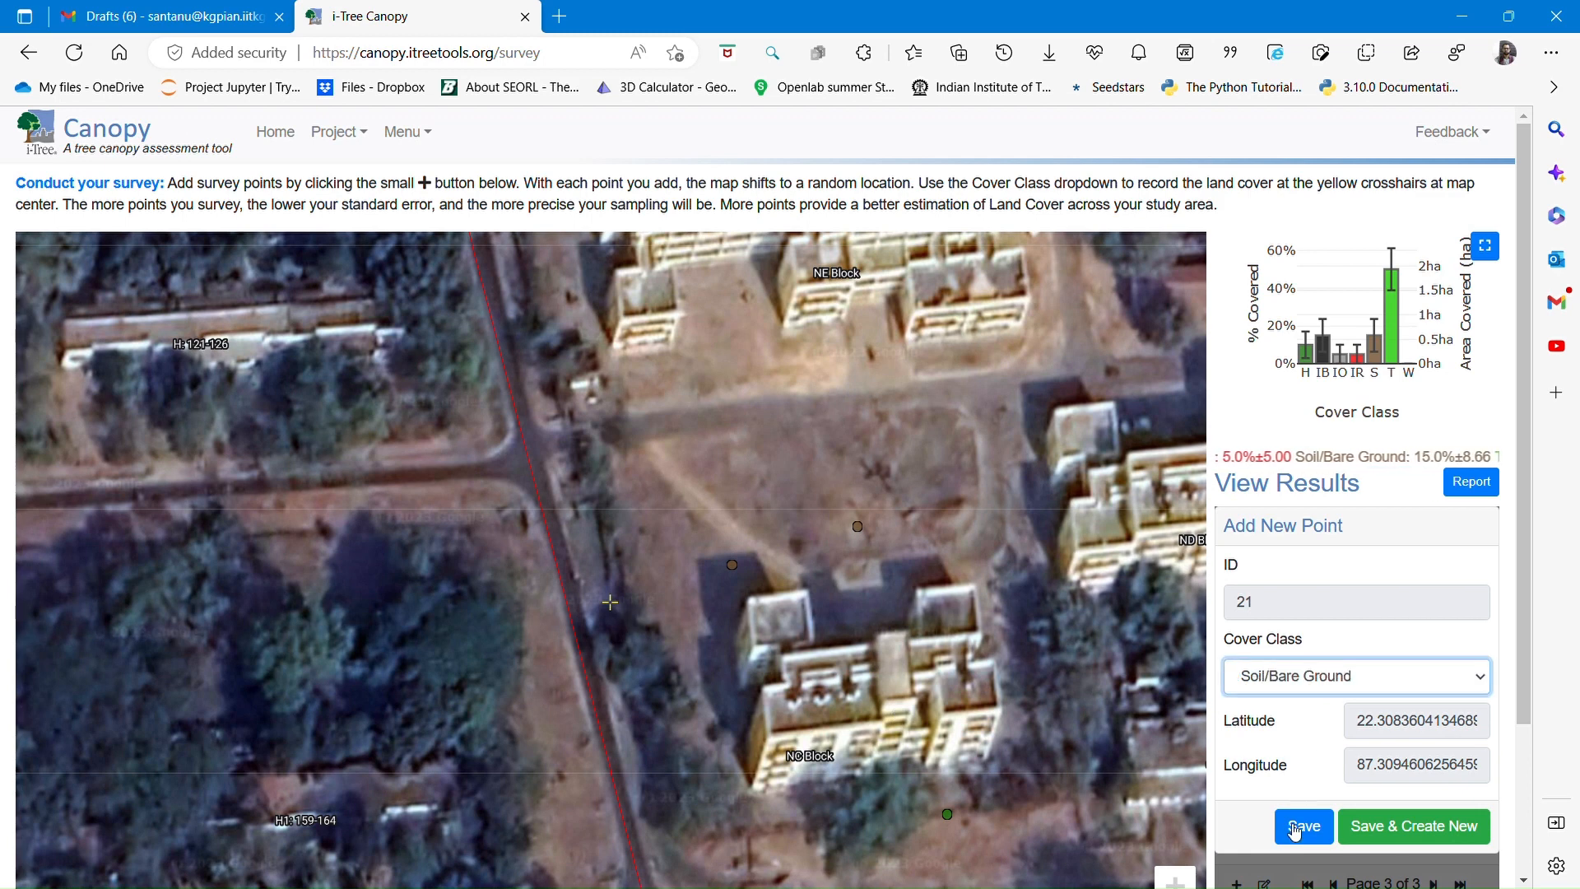
pyautogui.click(1405, 825)
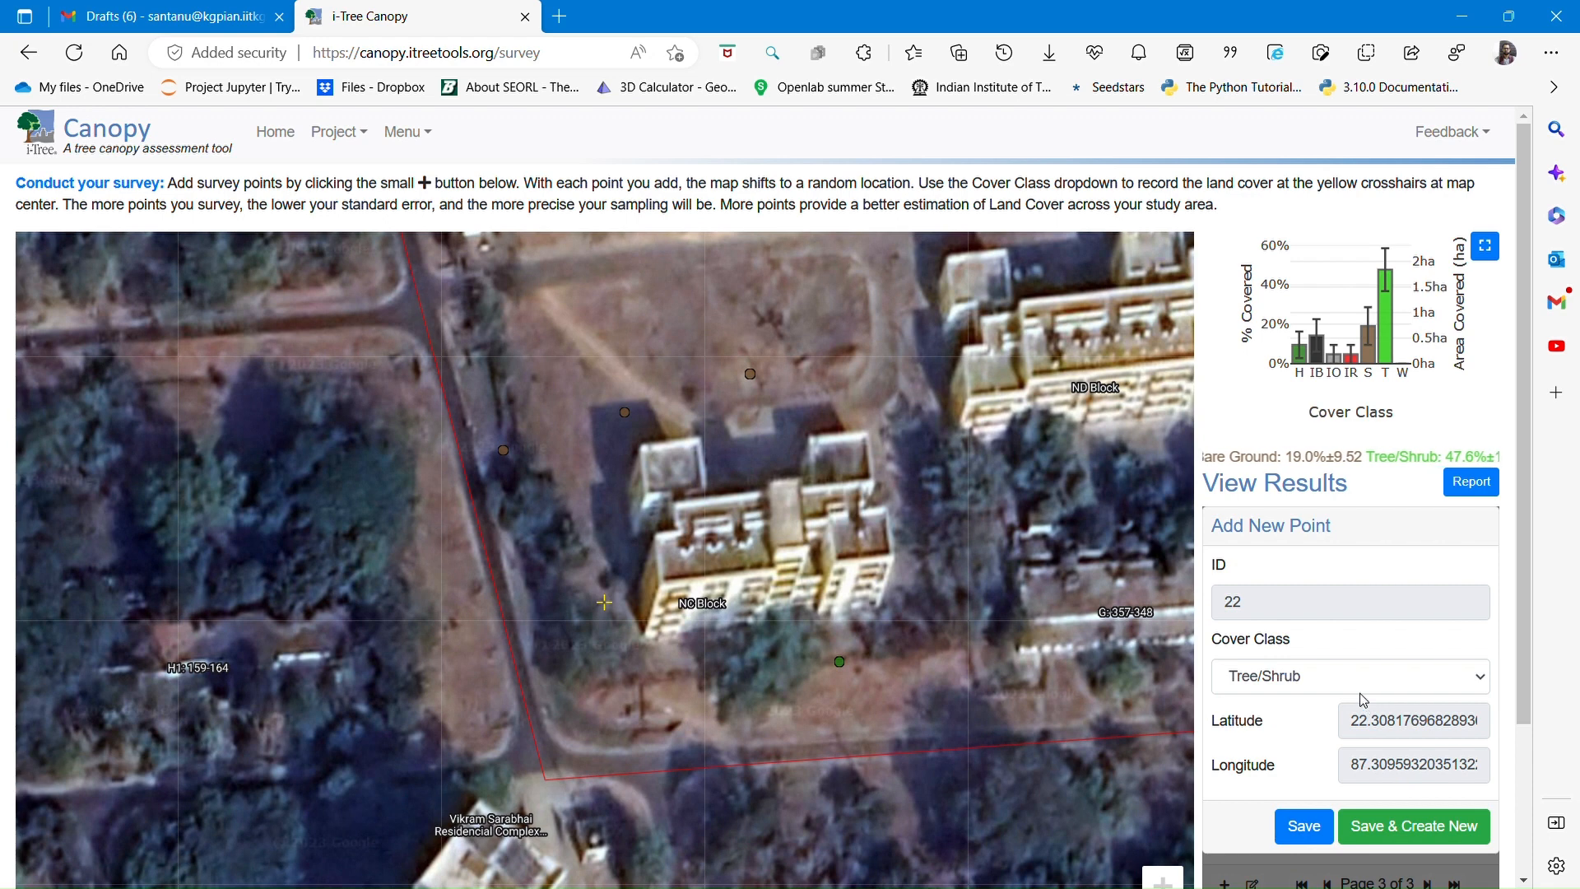
pyautogui.click(1334, 675)
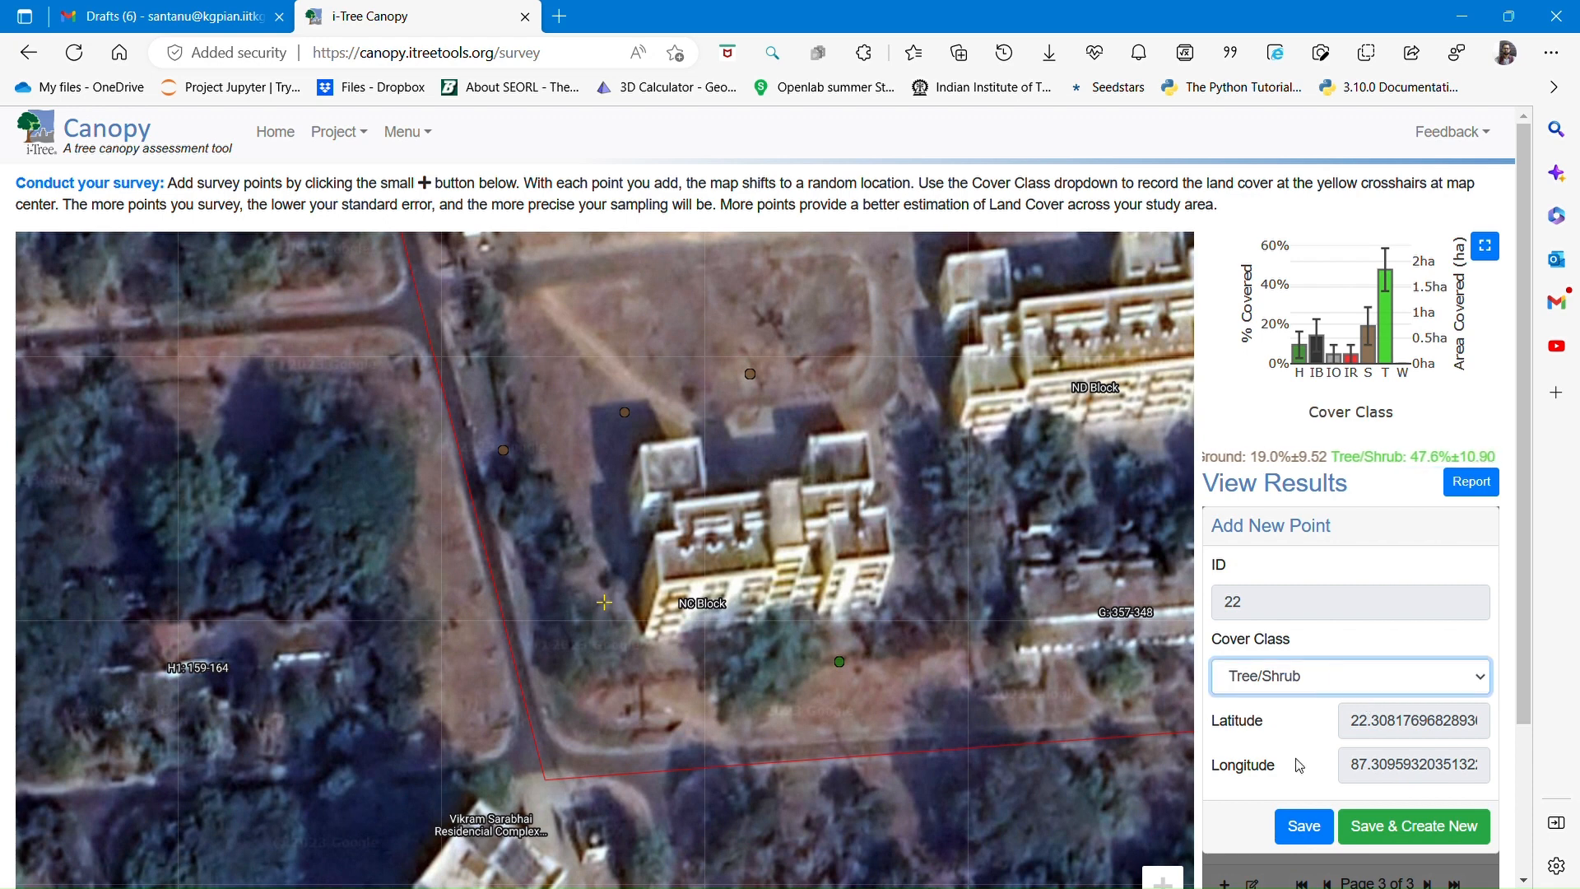
pyautogui.click(1279, 813)
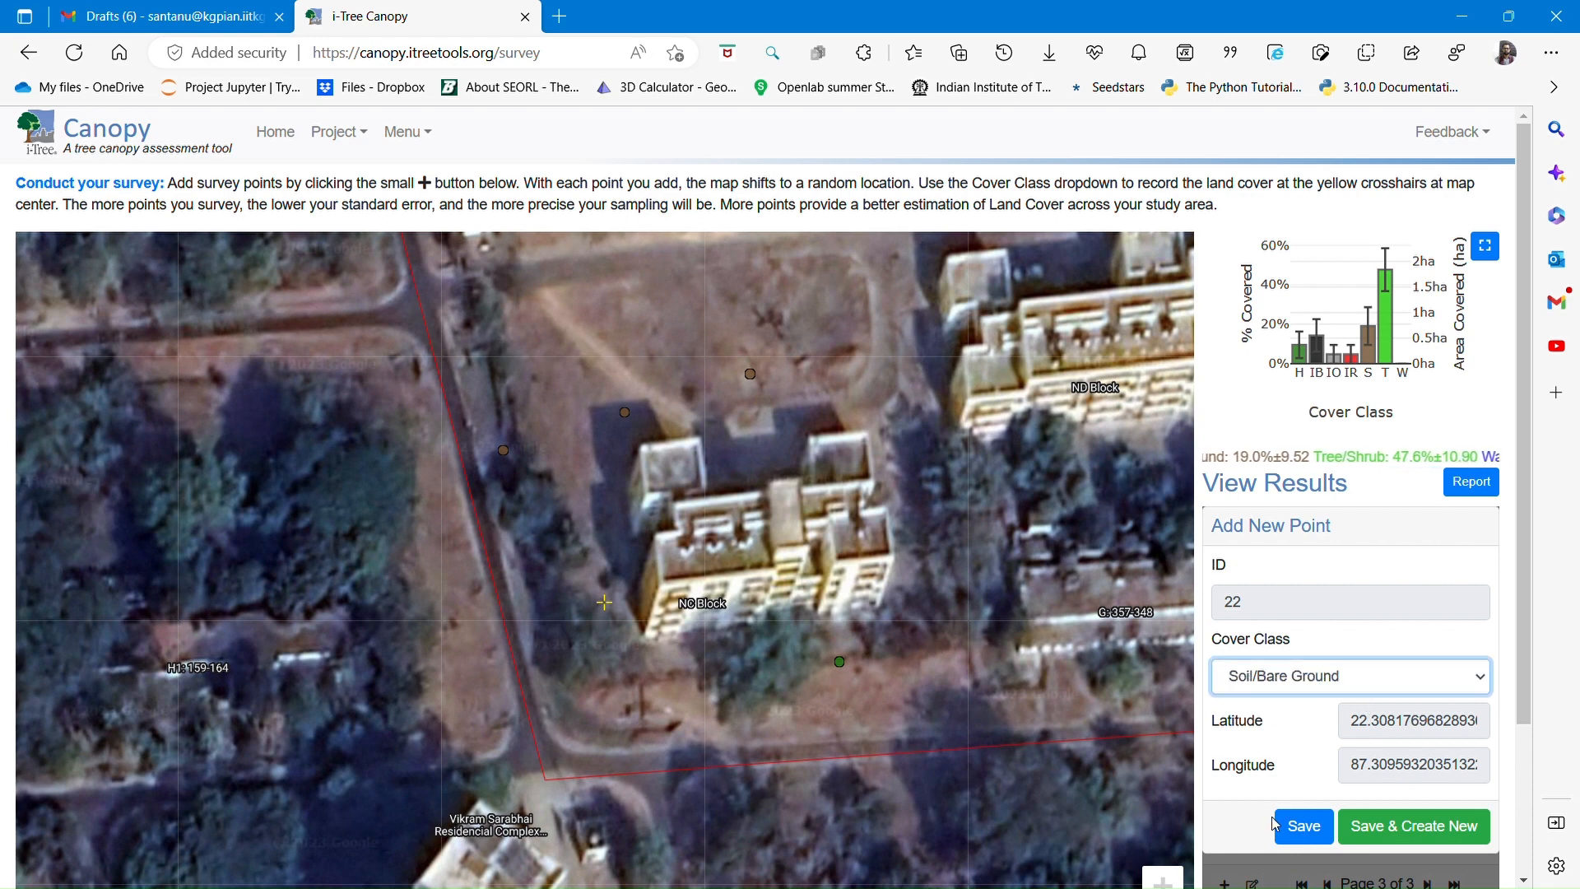
pyautogui.click(1373, 825)
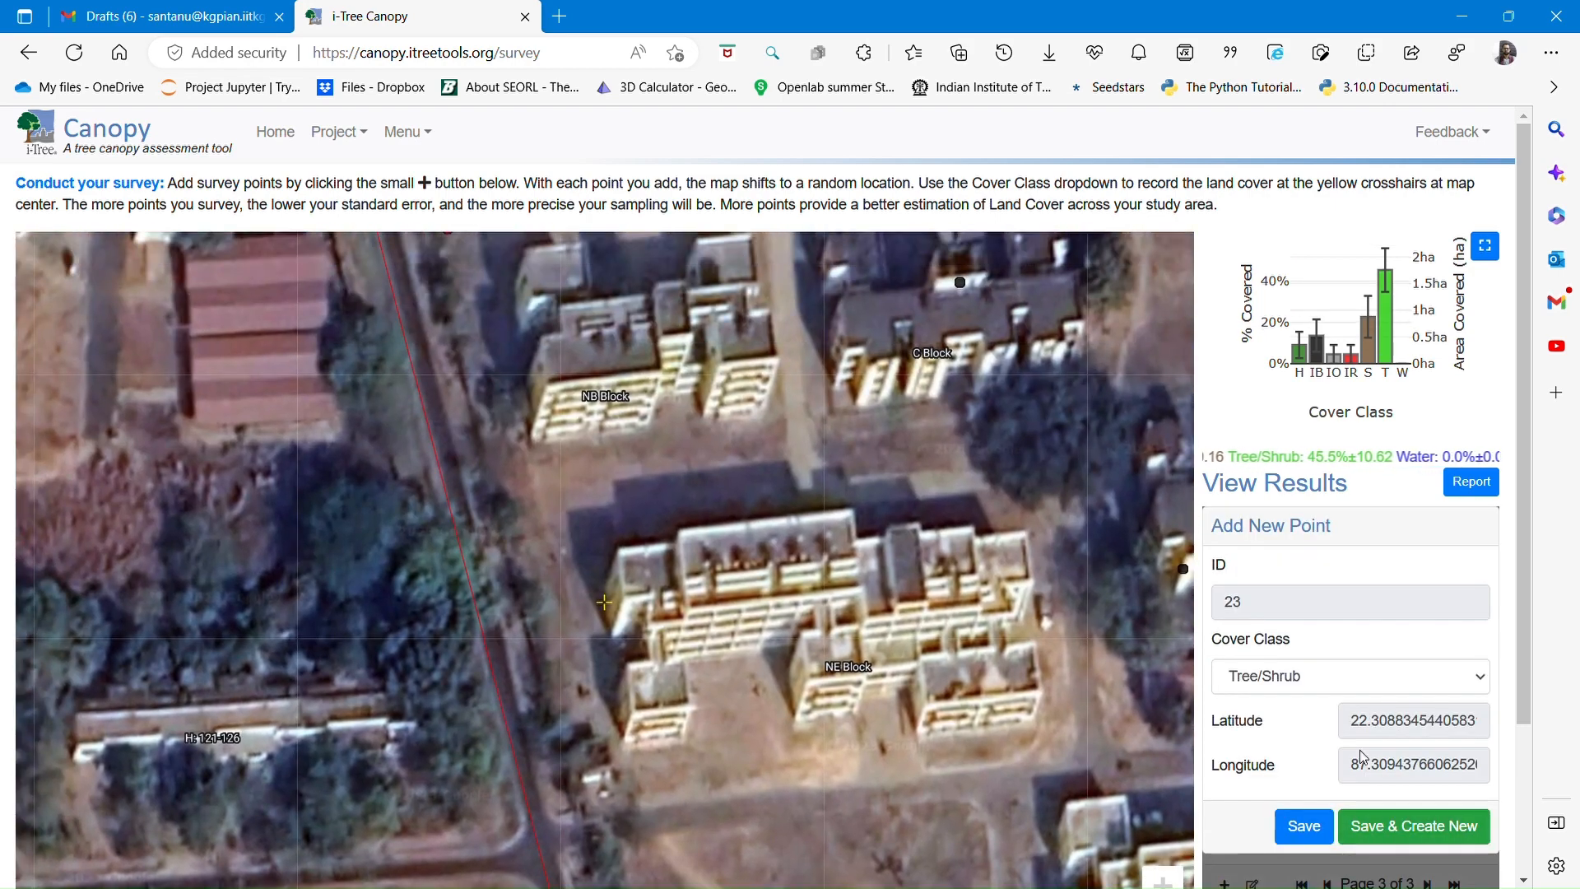
# Record survey point 23 at NE Block with the Impervious Buildings cover class and point 24 with Tree/Shrub
pyautogui.click(1338, 676)
pyautogui.click(1294, 751)
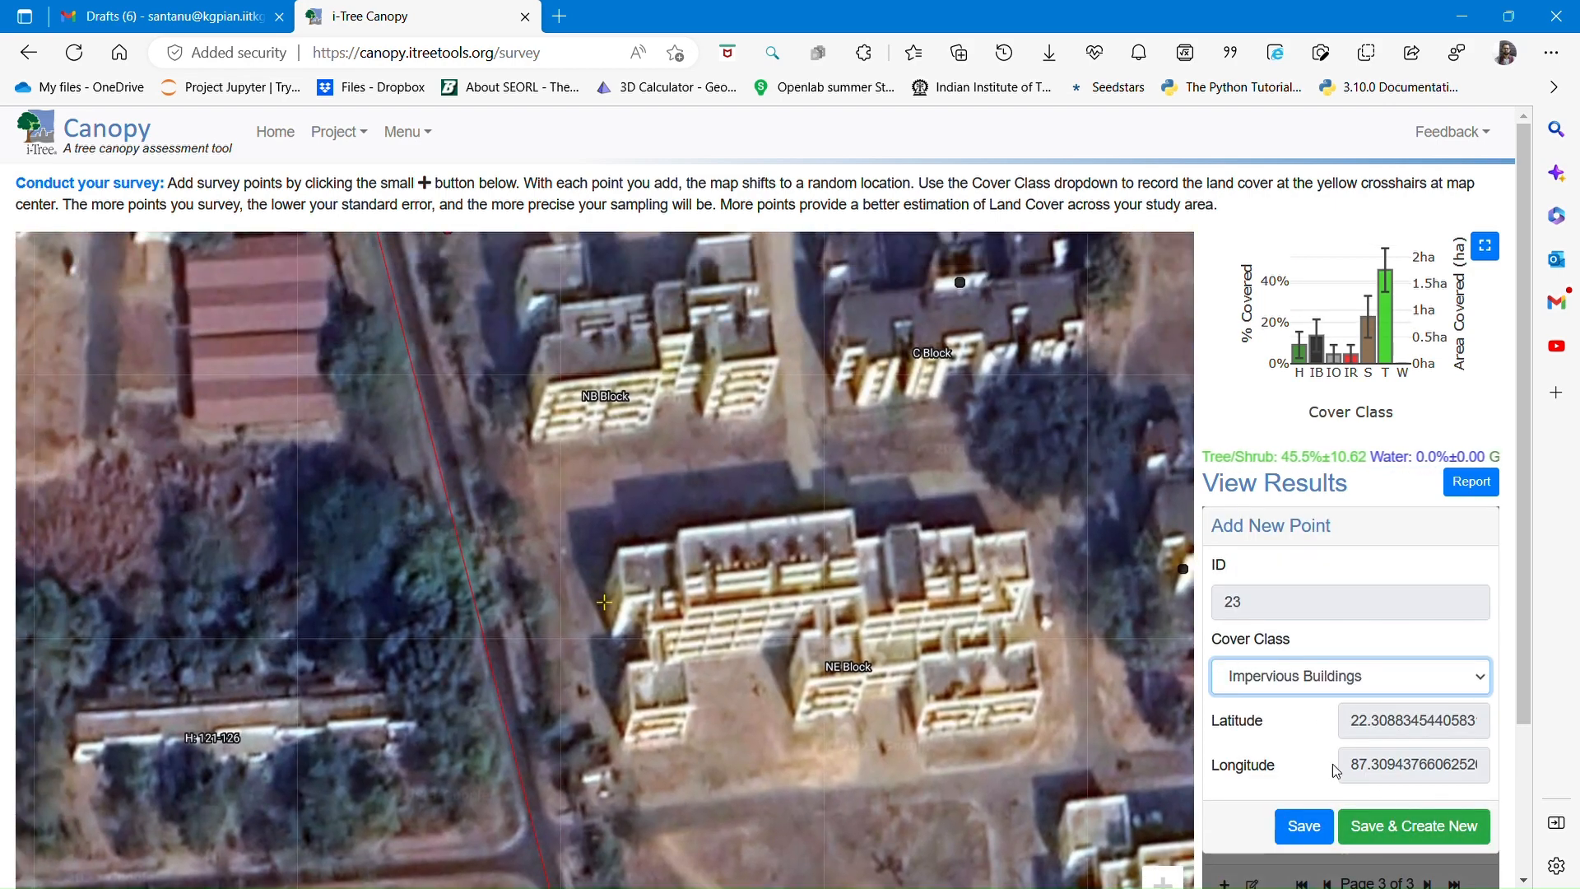
pyautogui.click(1404, 825)
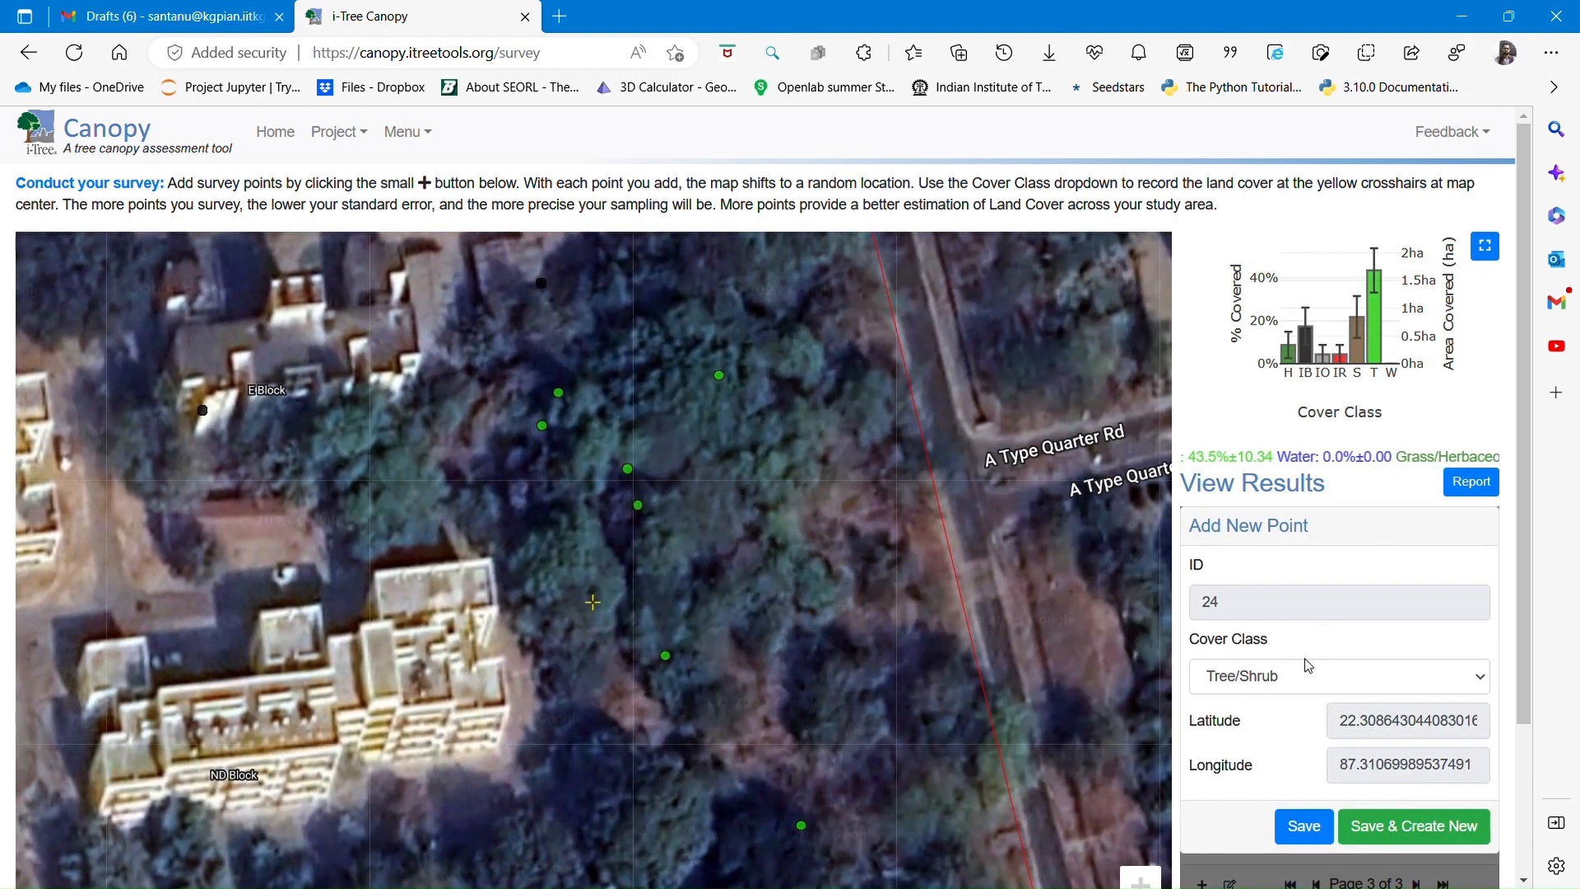
pyautogui.click(1280, 681)
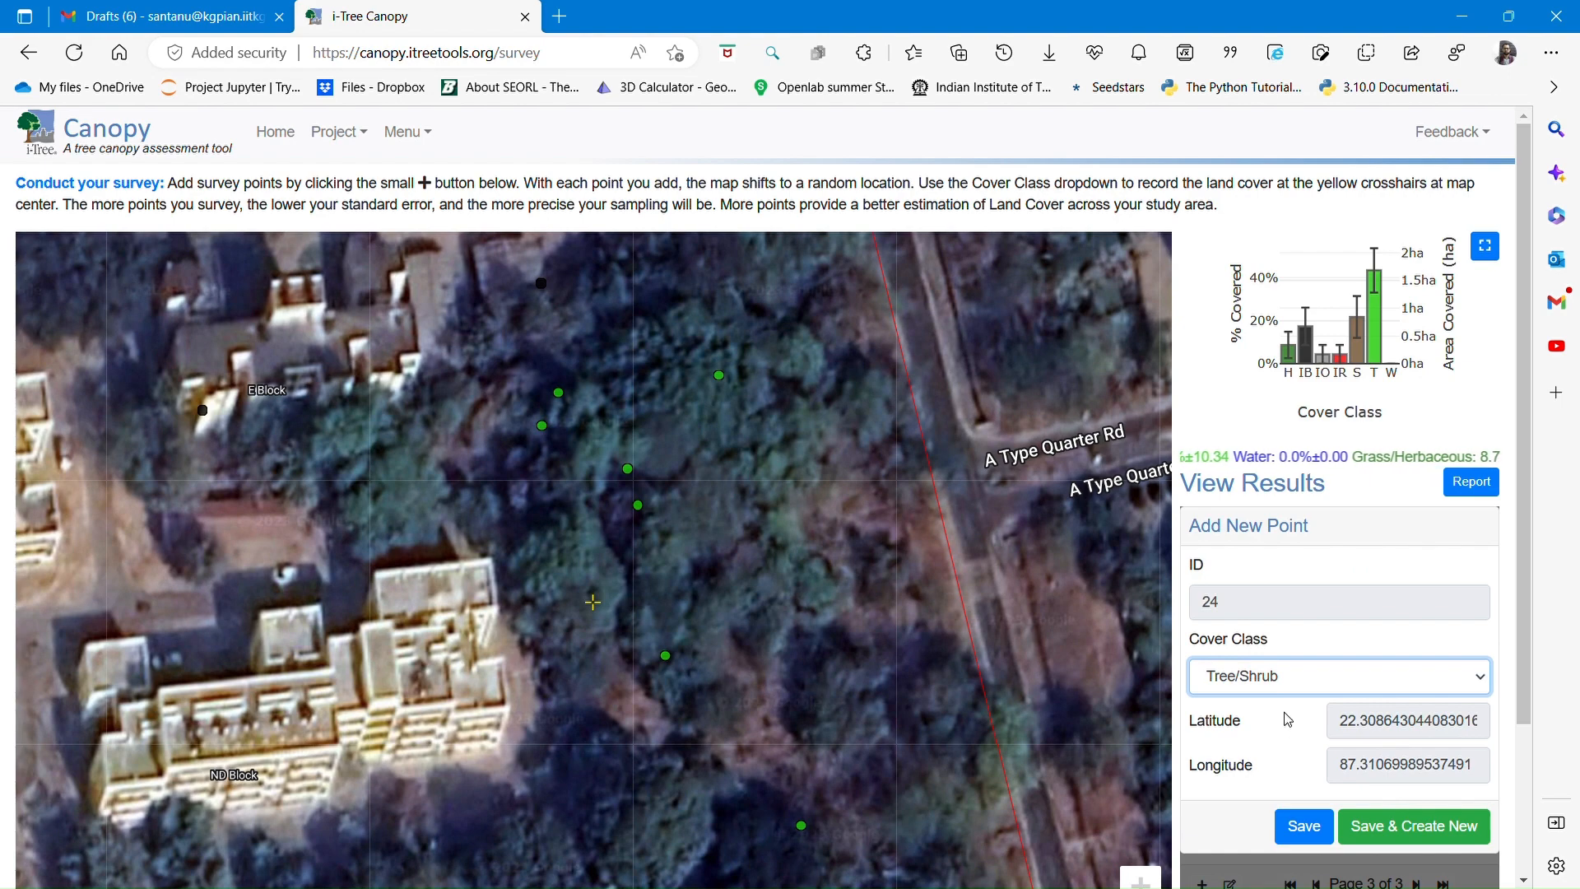
pyautogui.click(1404, 835)
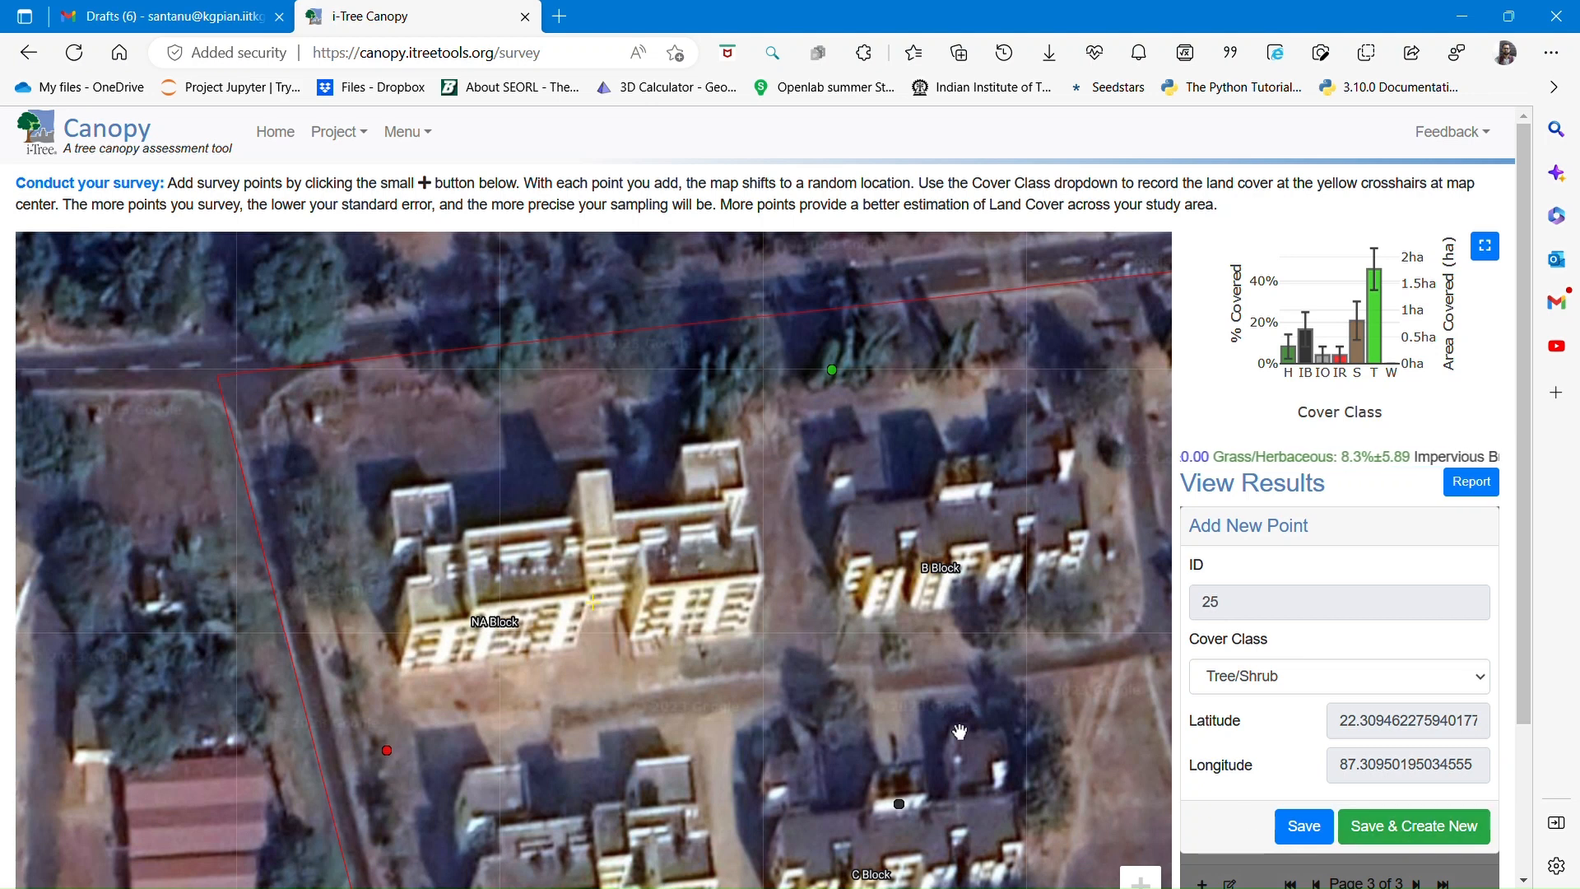
# Record survey point 25 at NA Block with the Impervious Buildings cover class and point 26 with Tree/Shrub
pyautogui.moveTo(854, 687); pyautogui.dragTo(687, 612)
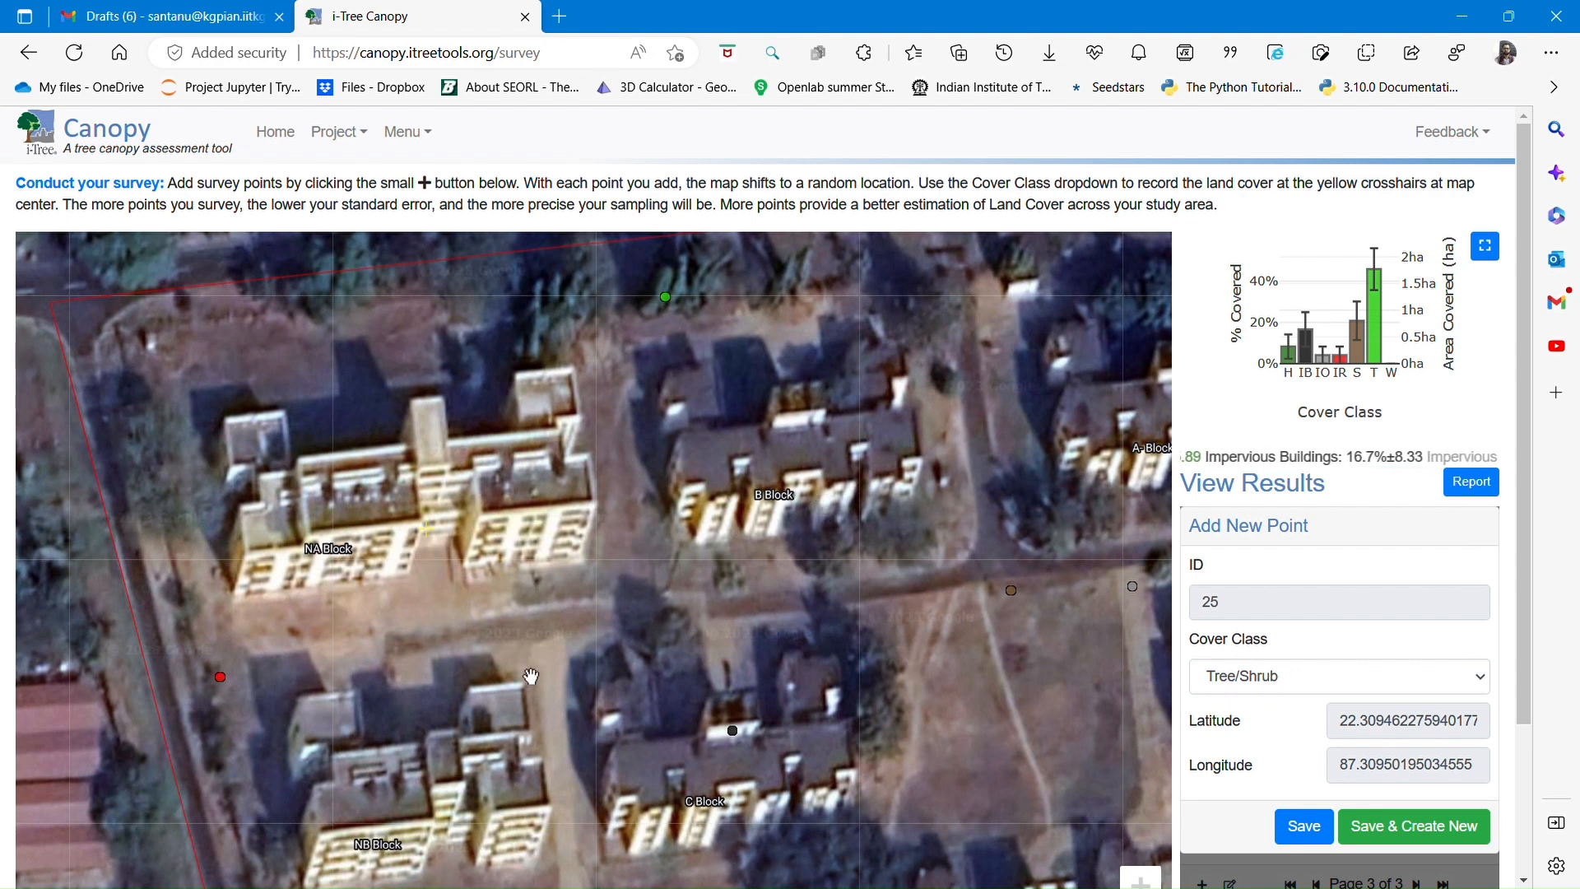
pyautogui.click(1344, 676)
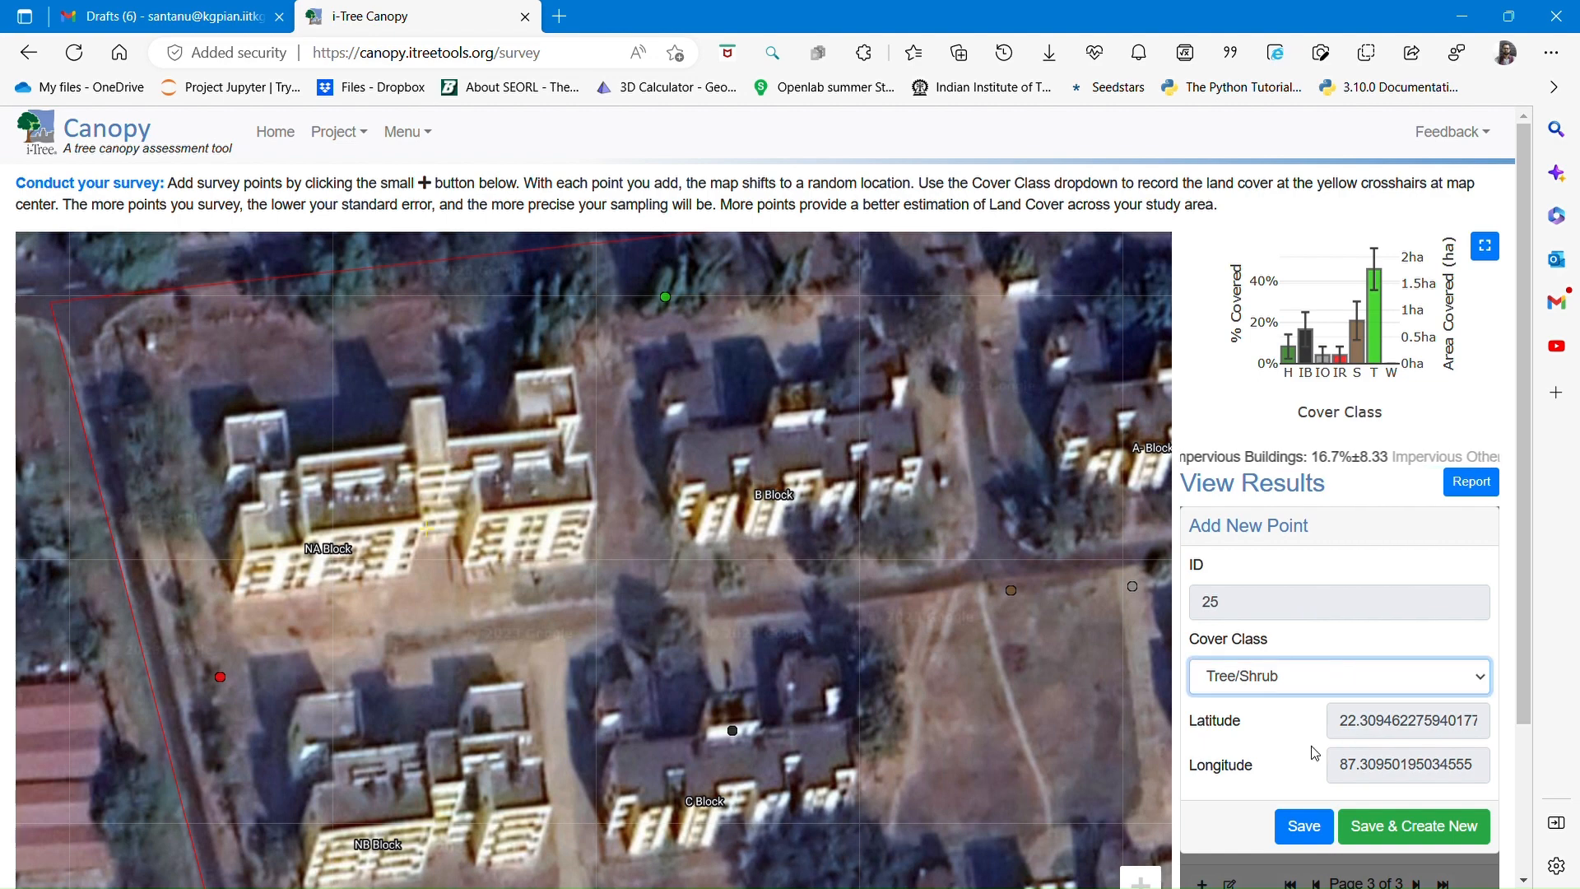
pyautogui.press('i')
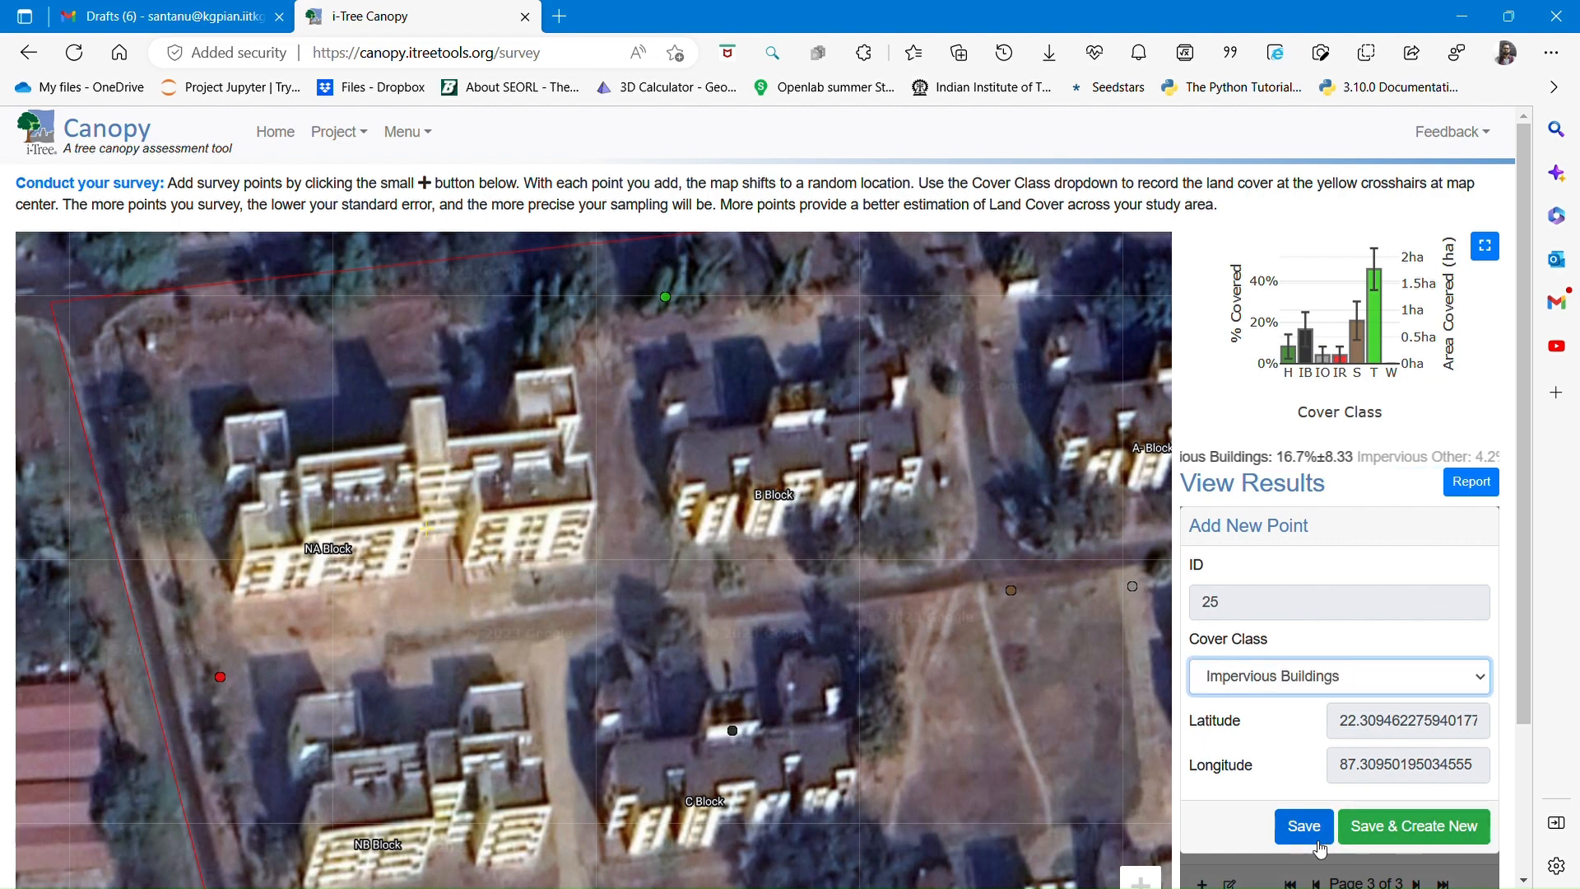
pyautogui.click(1392, 803)
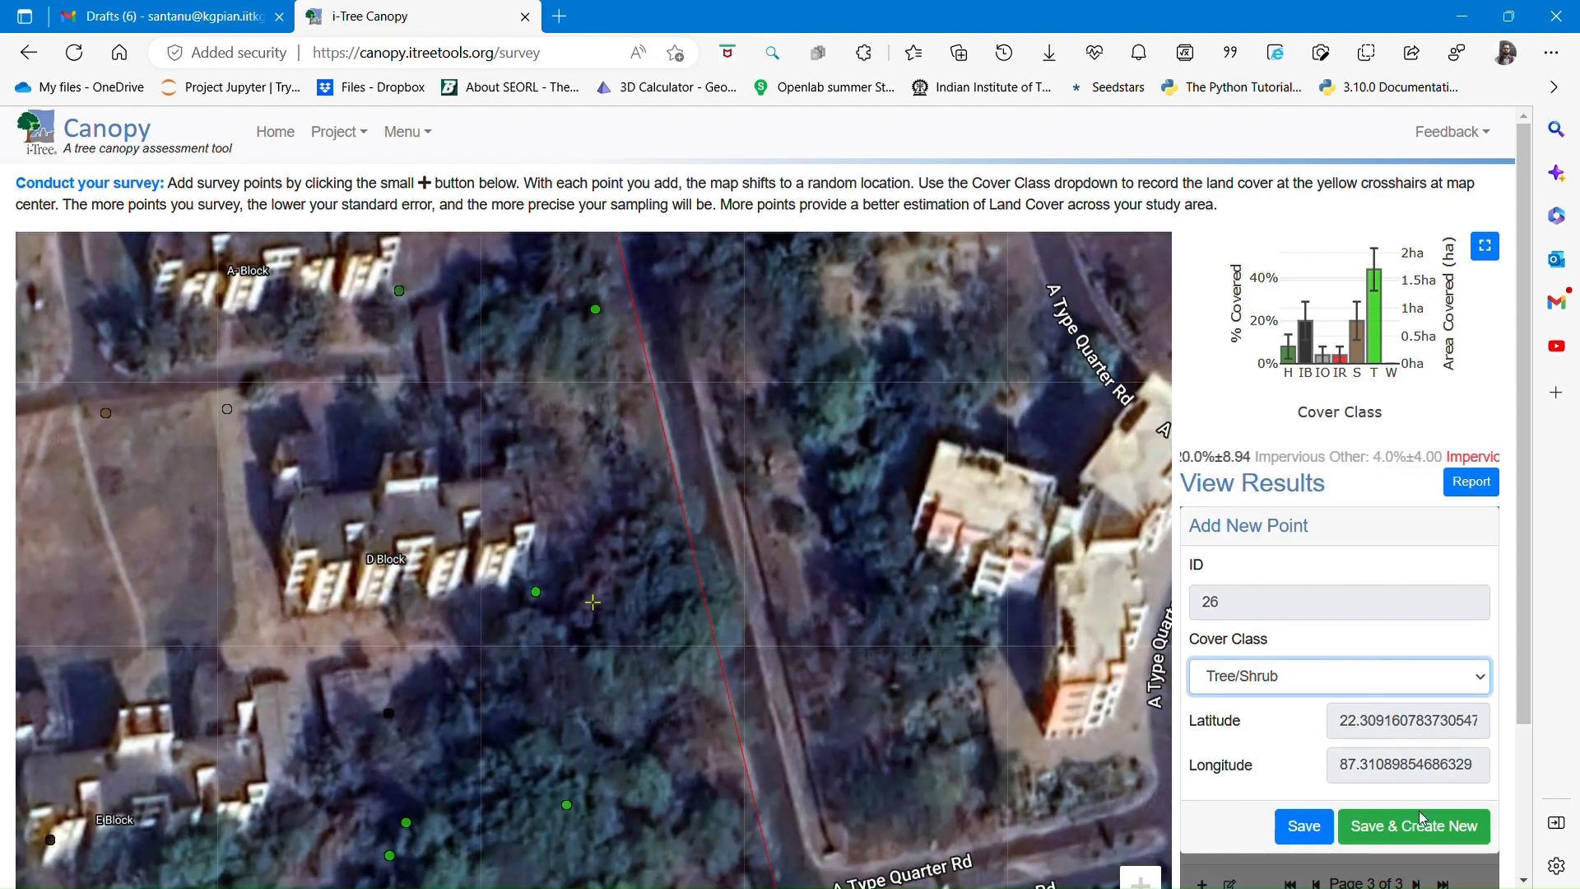
pyautogui.click(1429, 837)
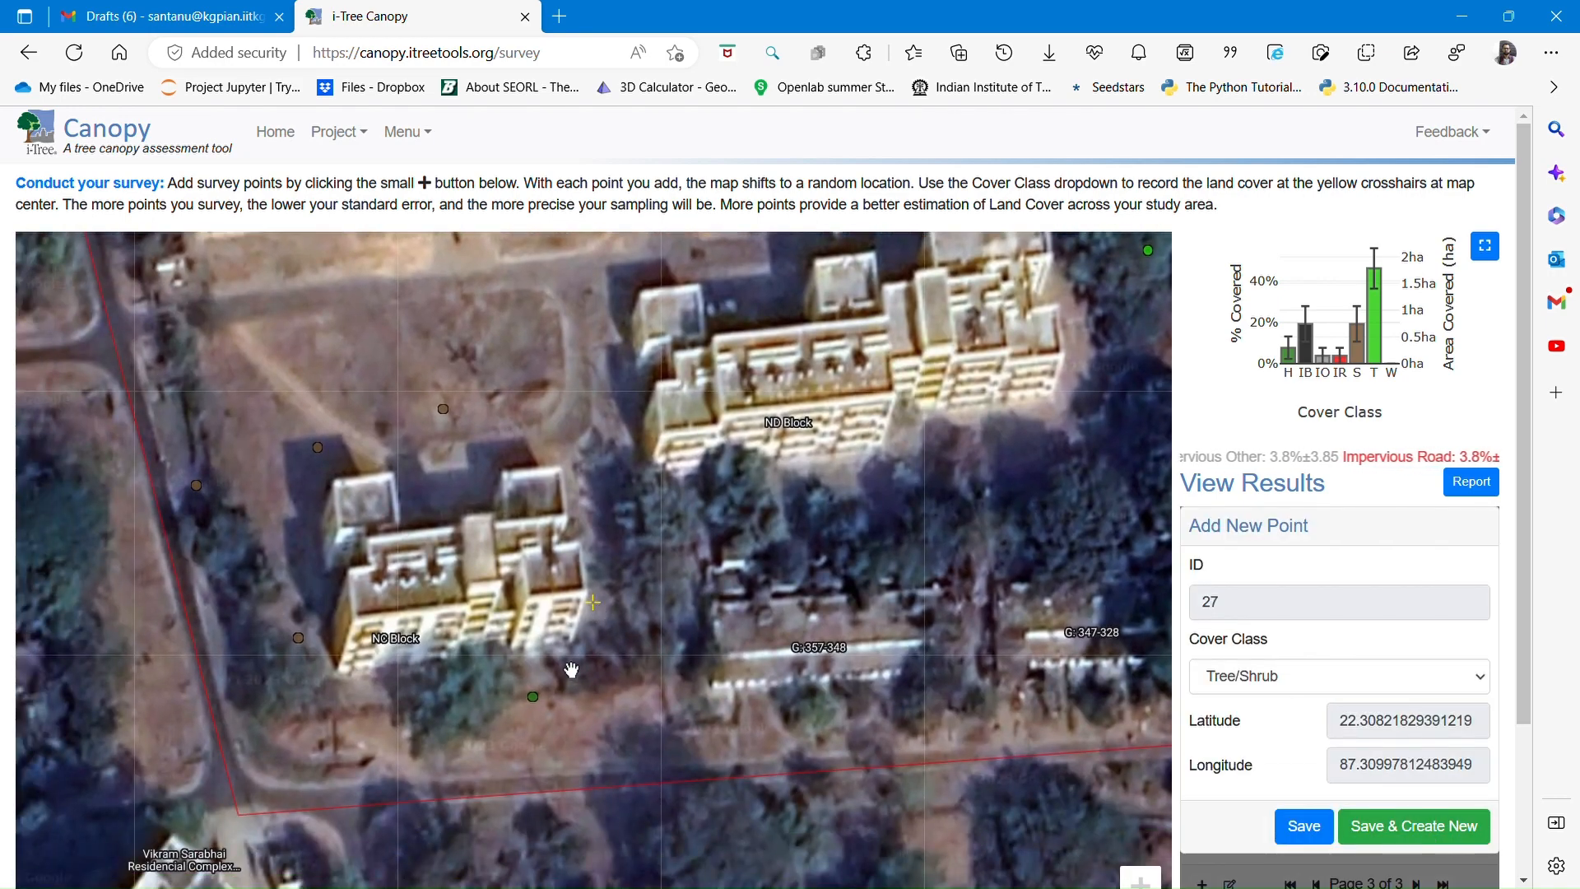
# Record survey point 27 beside NC Block with the Soil/Bare Ground cover class and point 28 at D Block with Impervious Buildings
pyautogui.click(1339, 674)
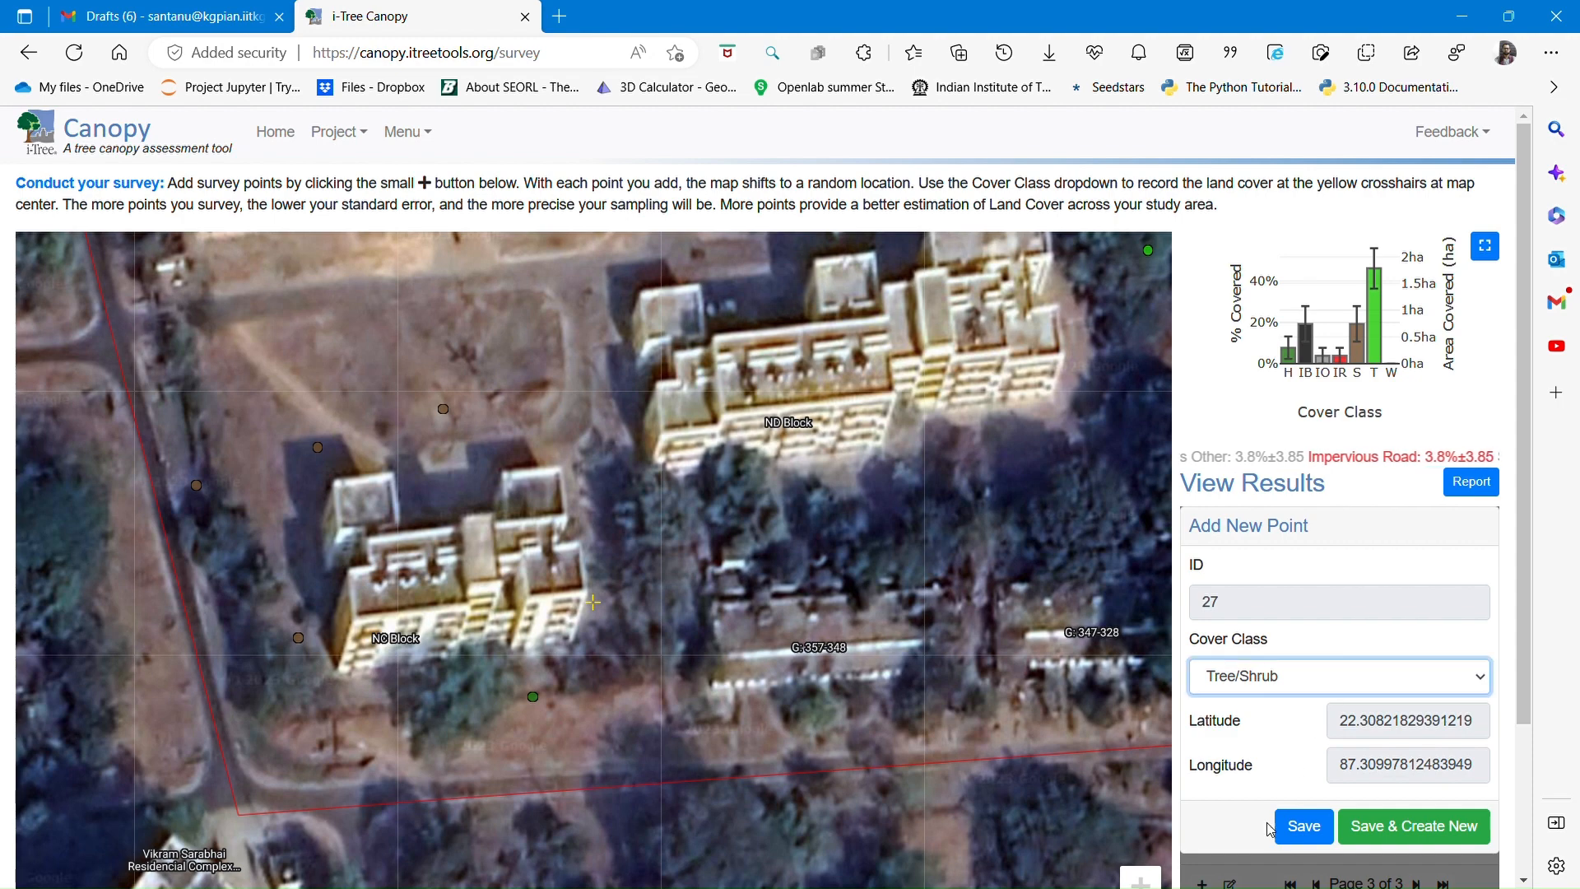
pyautogui.press('s')
pyautogui.click(1413, 817)
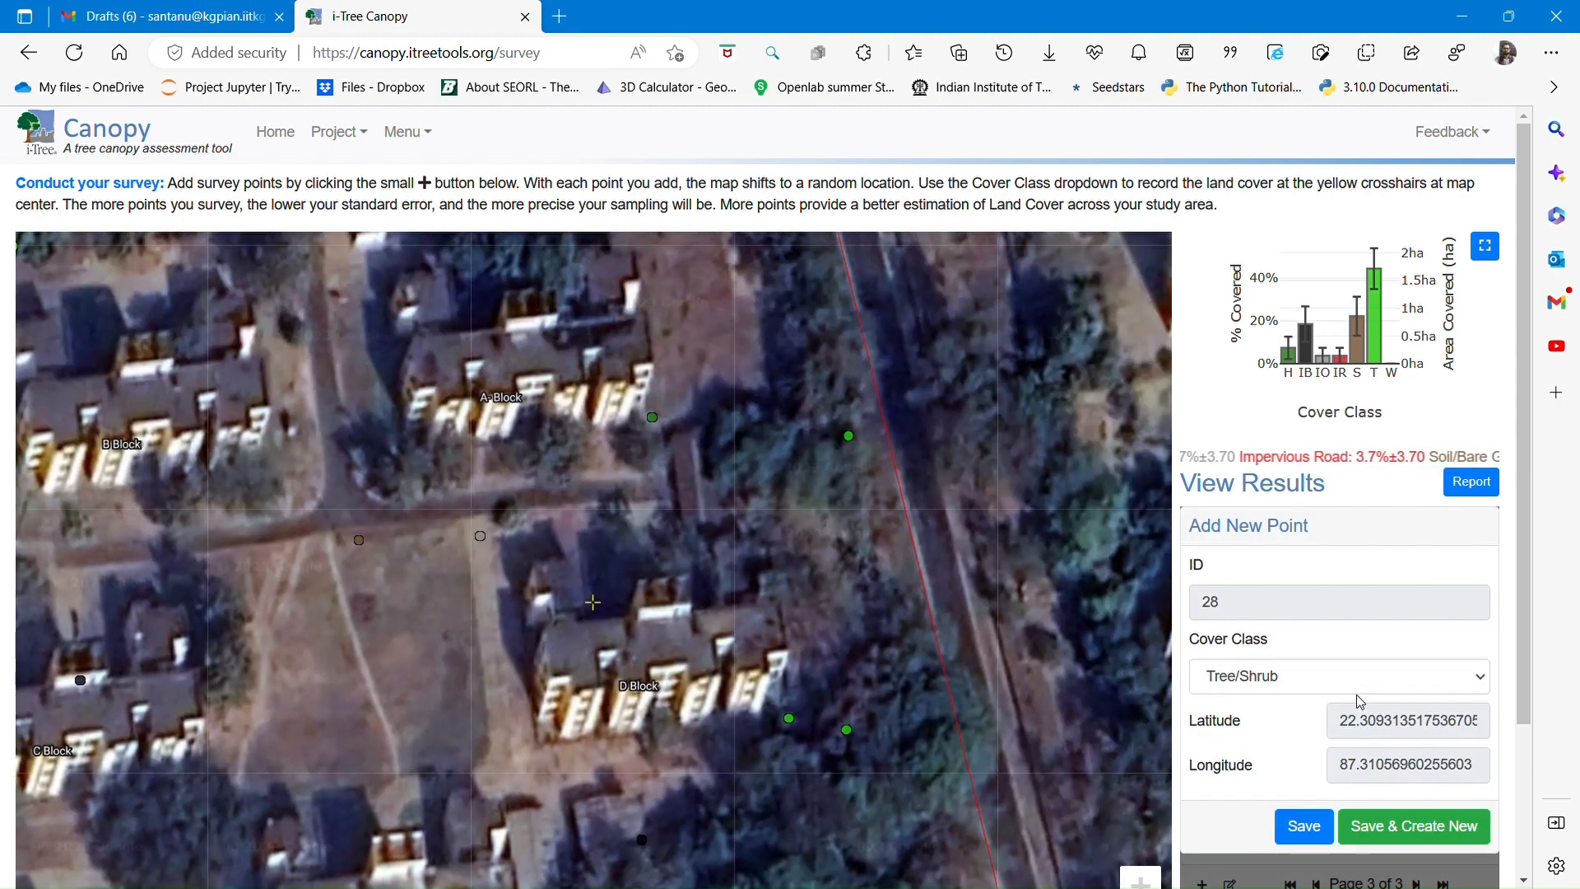
pyautogui.click(1315, 683)
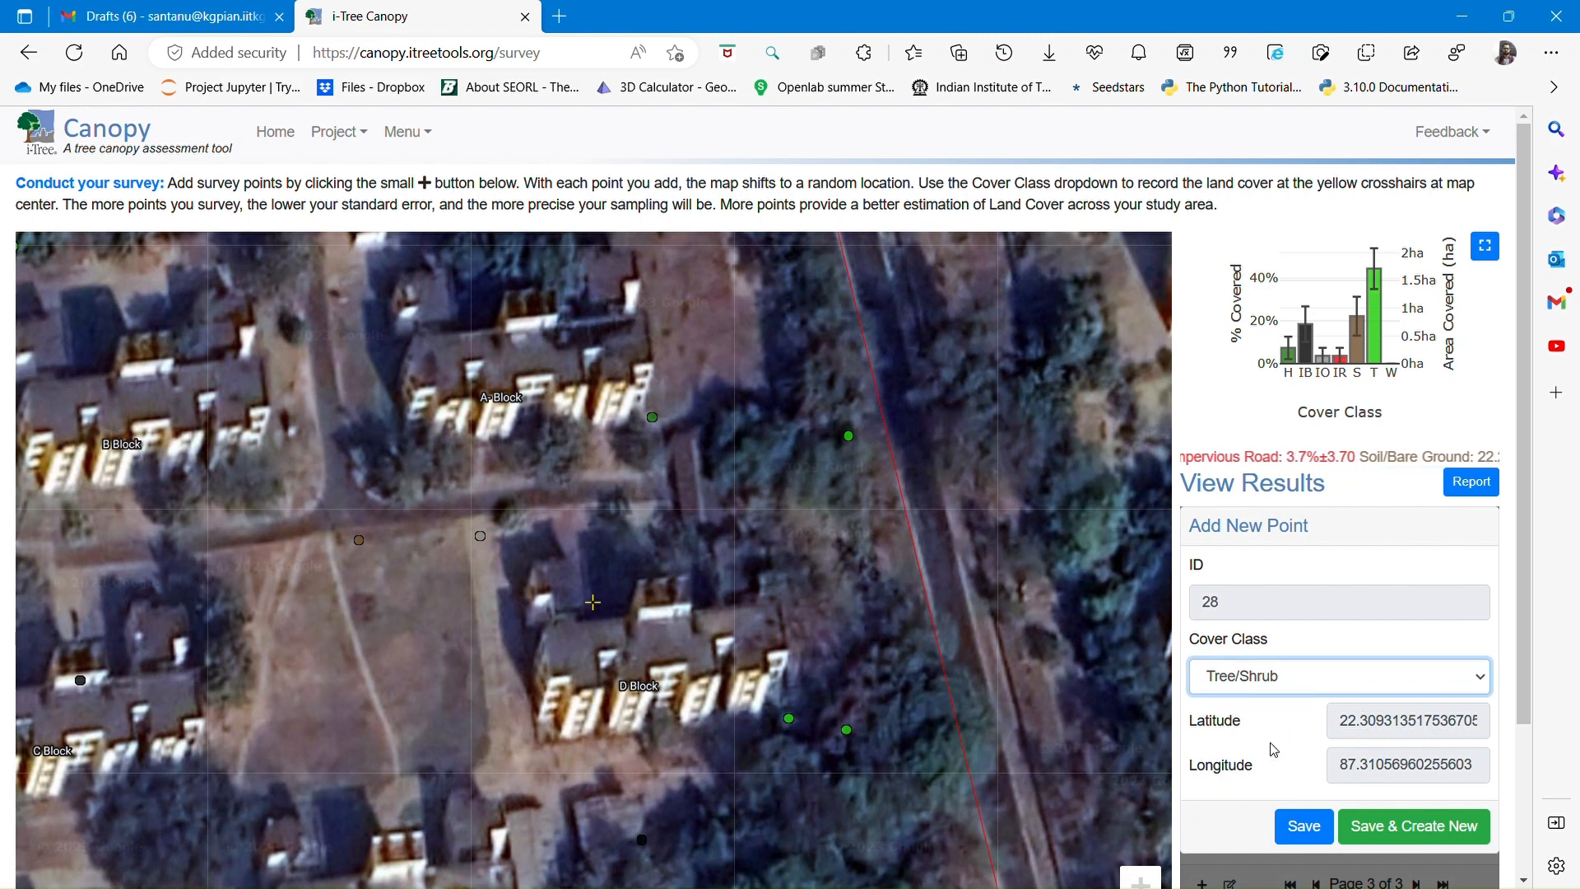
pyautogui.press('i')
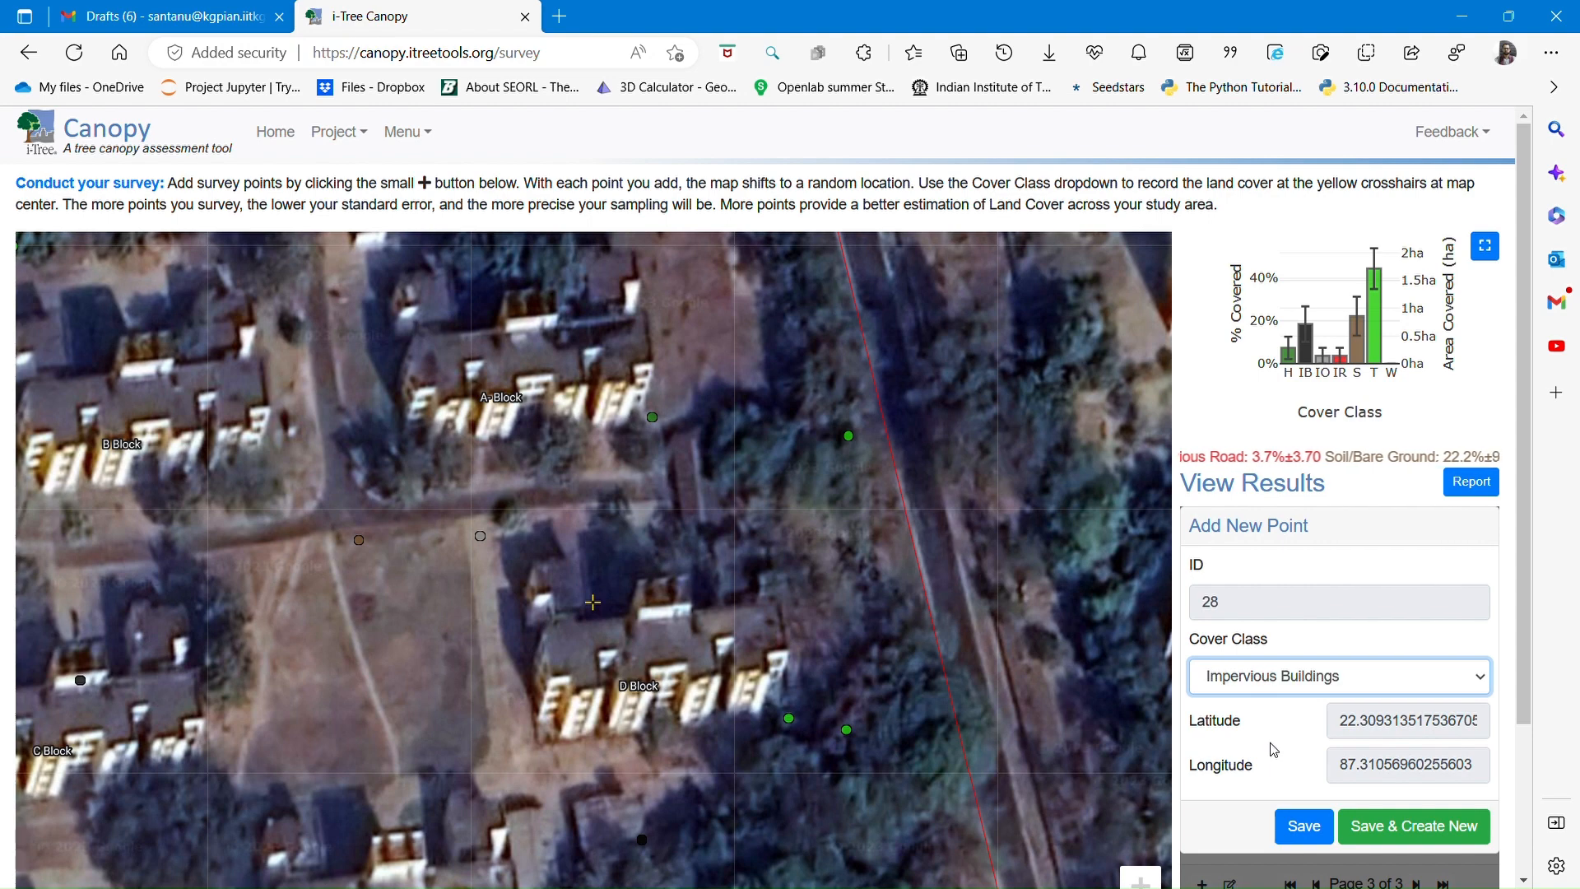
pyautogui.click(1380, 834)
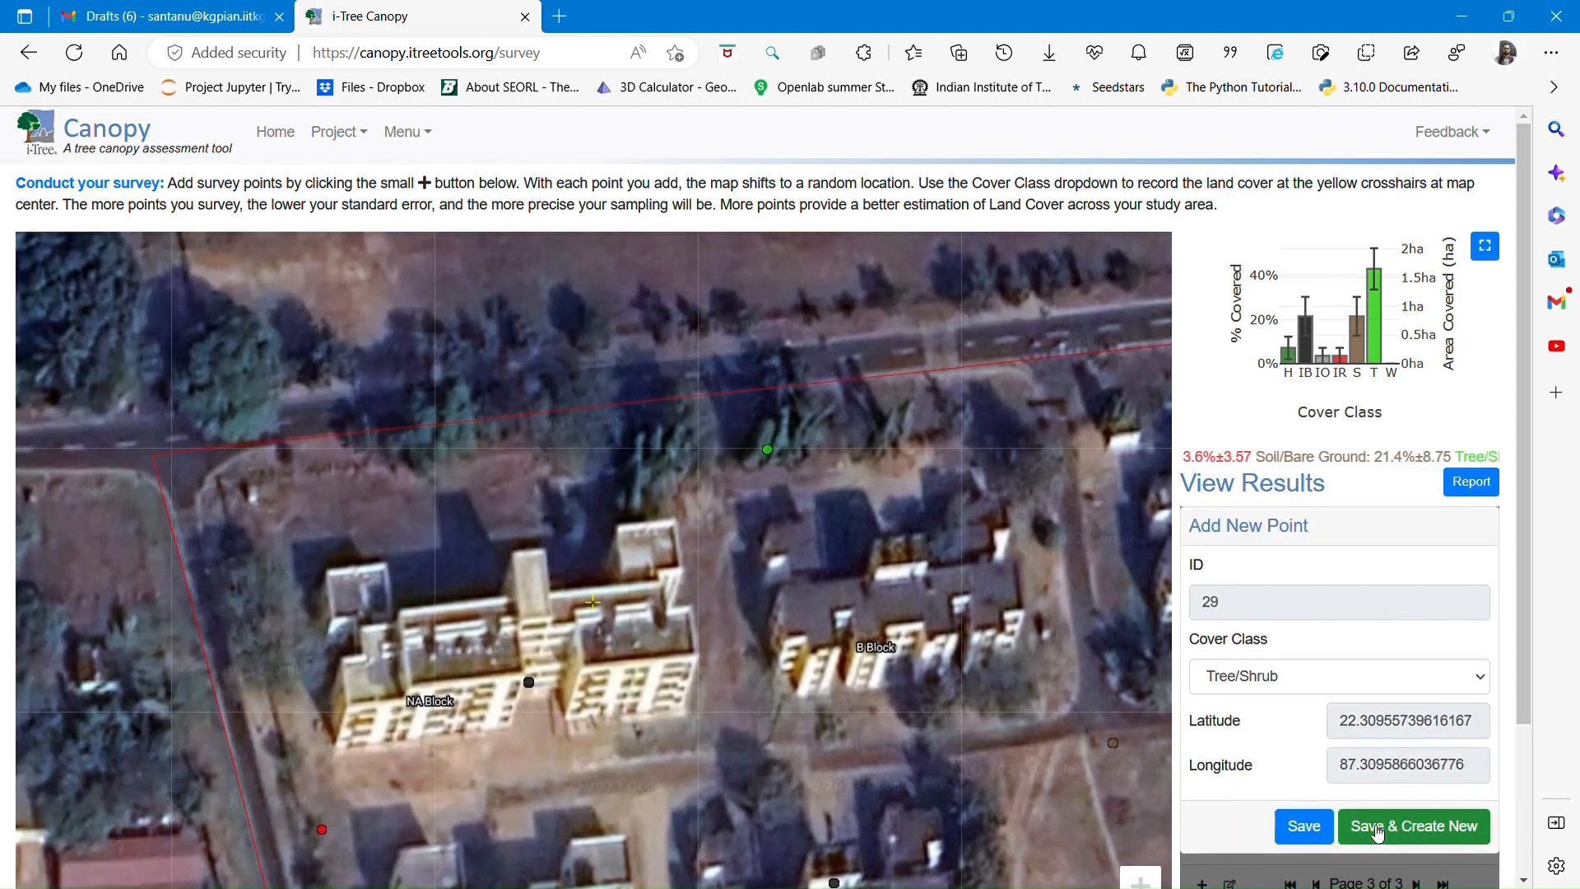
# Record survey point 29 at NA Block with the Impervious Buildings cover class and point 30 with Grass/Herbaceous
pyautogui.click(1301, 688)
pyautogui.press('i')
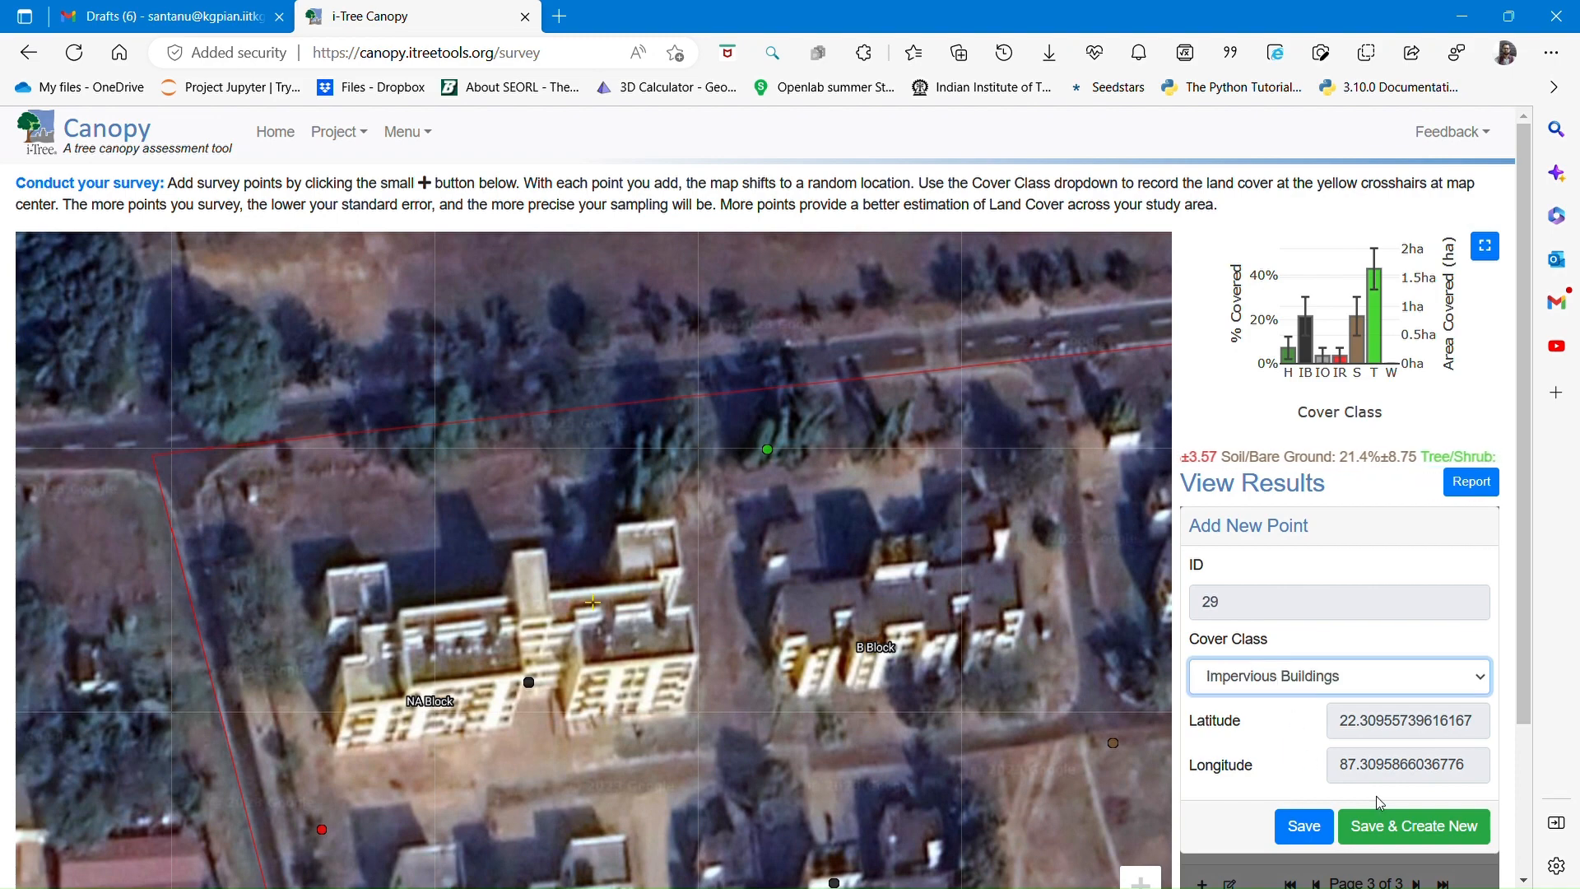
pyautogui.click(1409, 827)
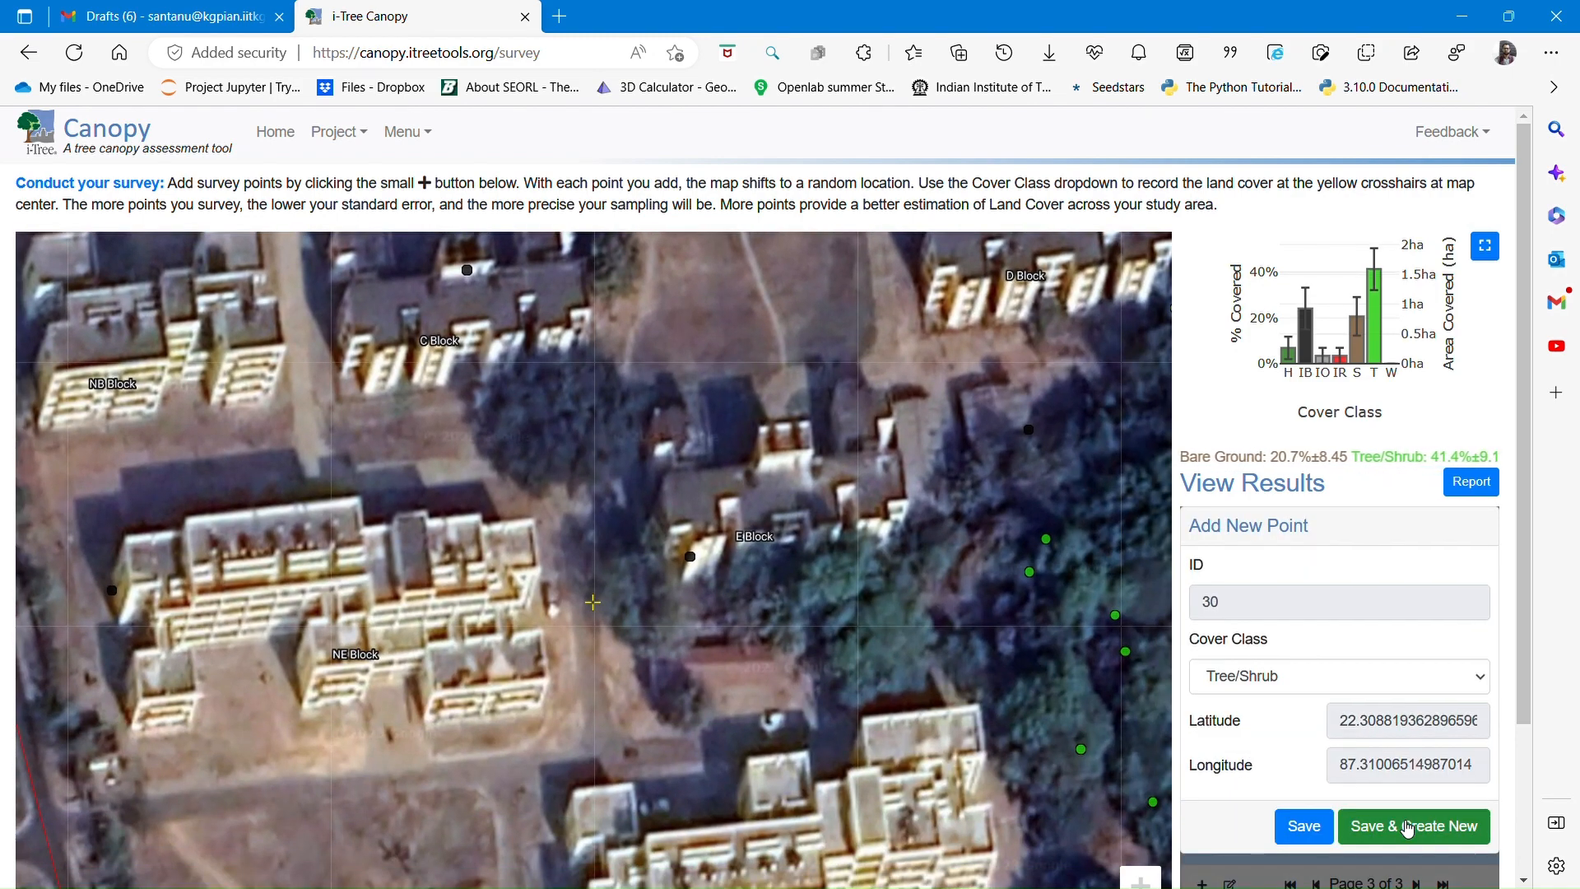
pyautogui.click(1308, 676)
pyautogui.press('g')
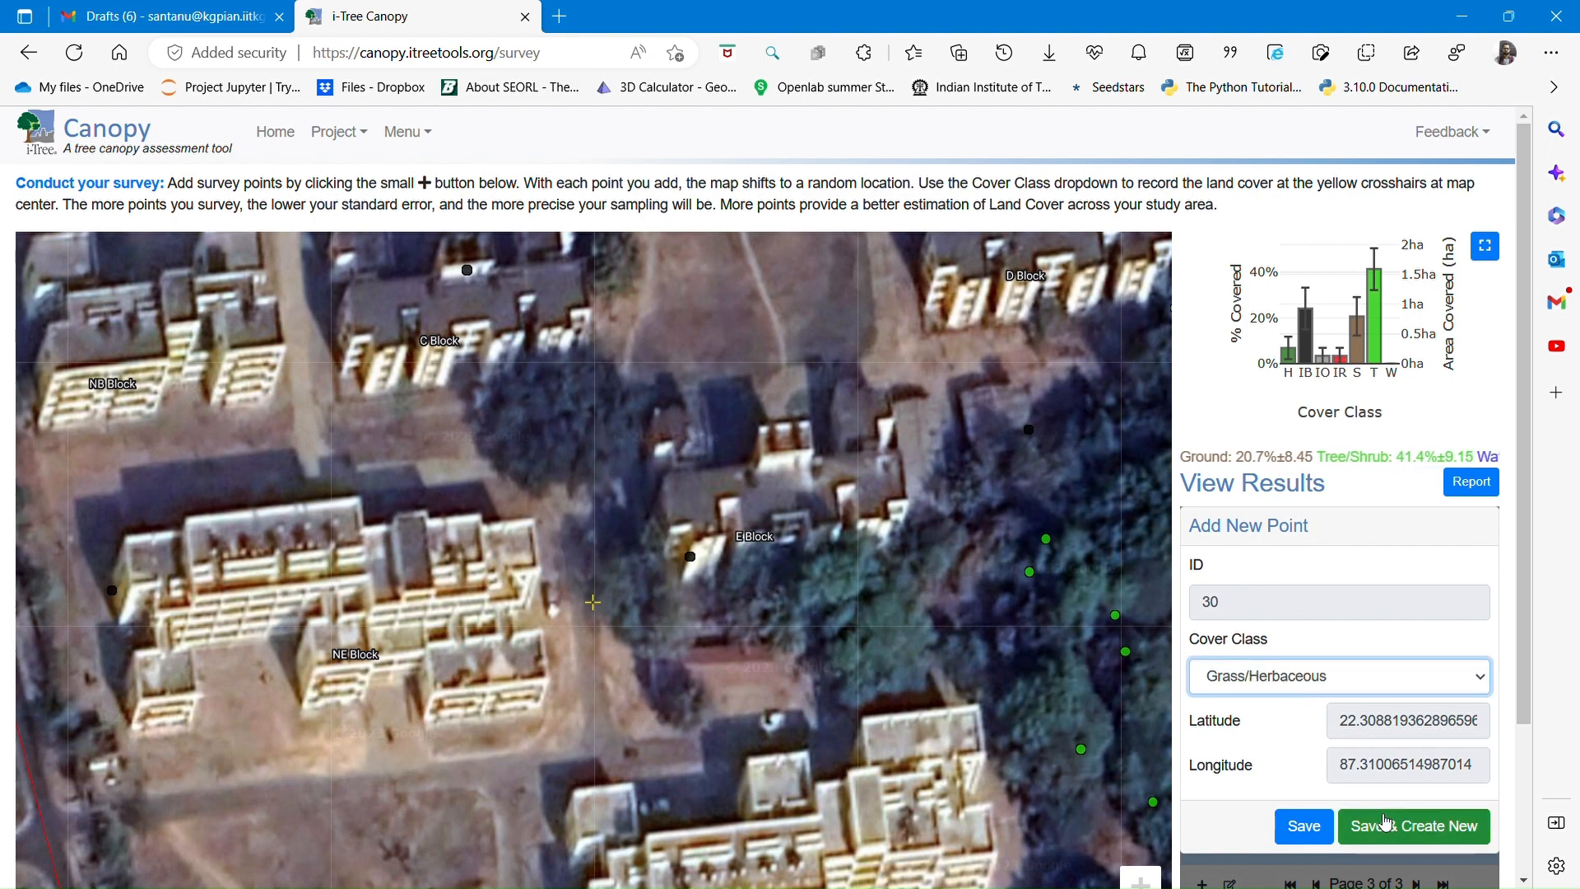
pyautogui.click(1386, 824)
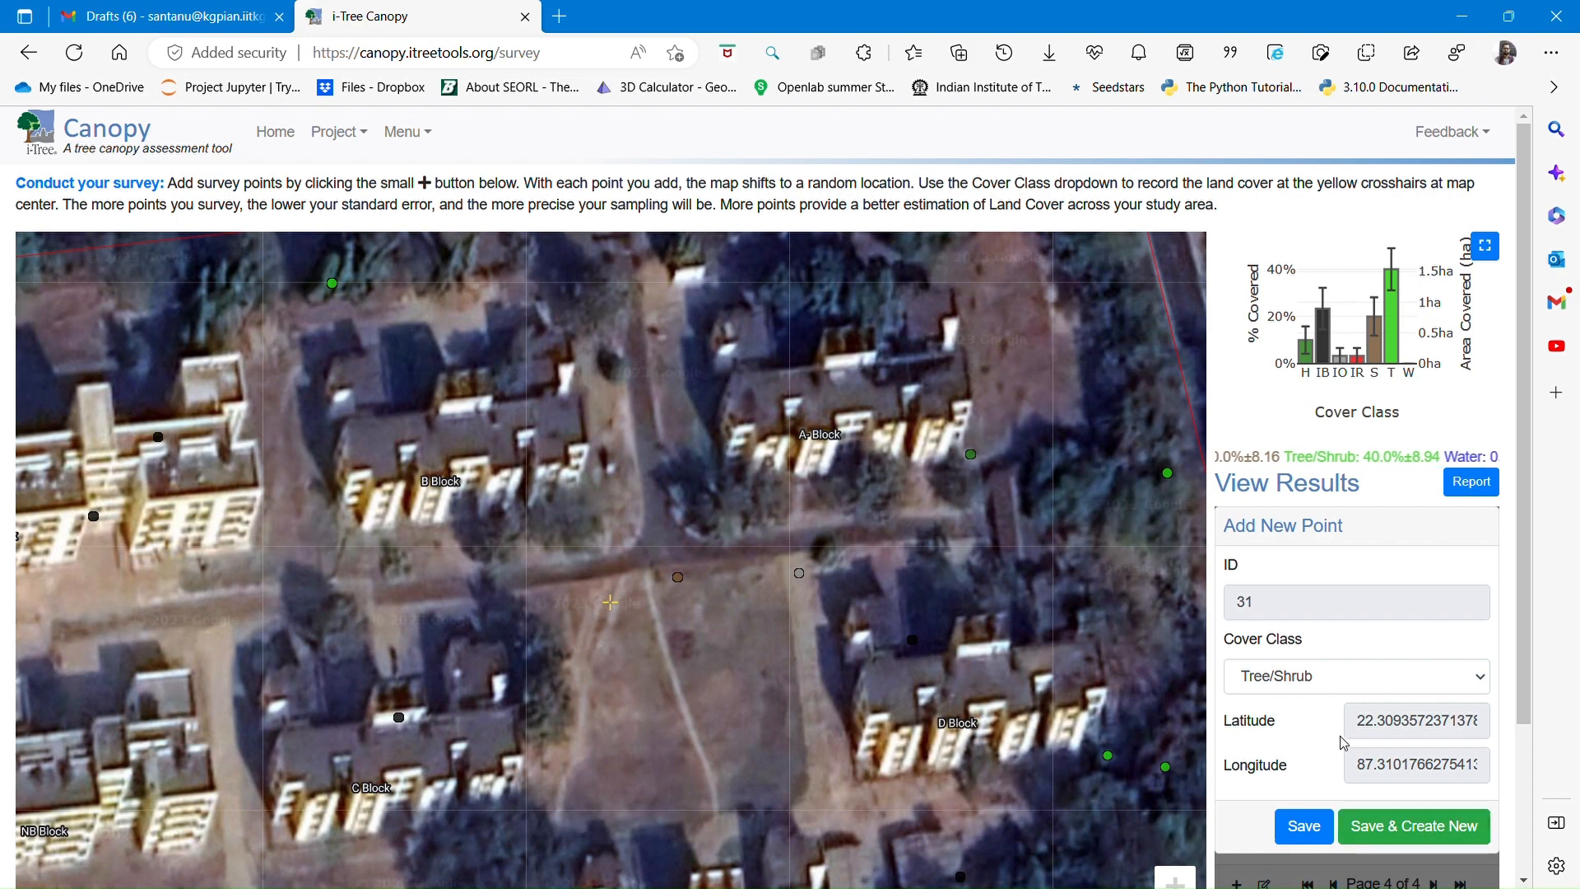
# Record survey point 31 with the Soil/Bare Ground cover class and point 32 near NA Block with Grass/Herbaceous
pyautogui.click(1327, 677)
pyautogui.press('Up')
pyautogui.click(1399, 825)
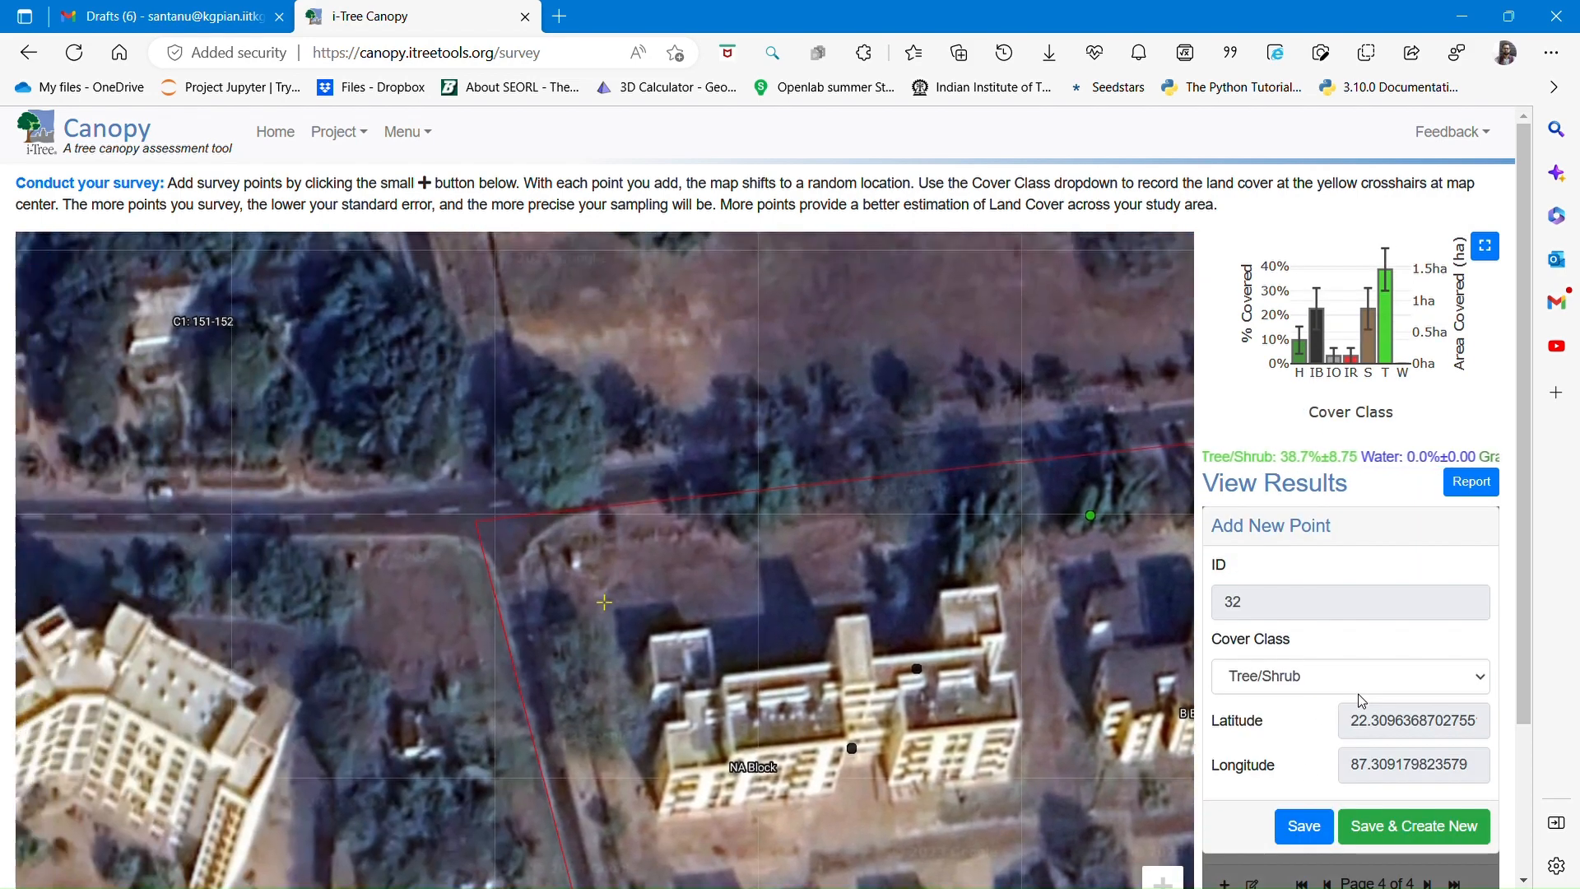
pyautogui.click(1286, 683)
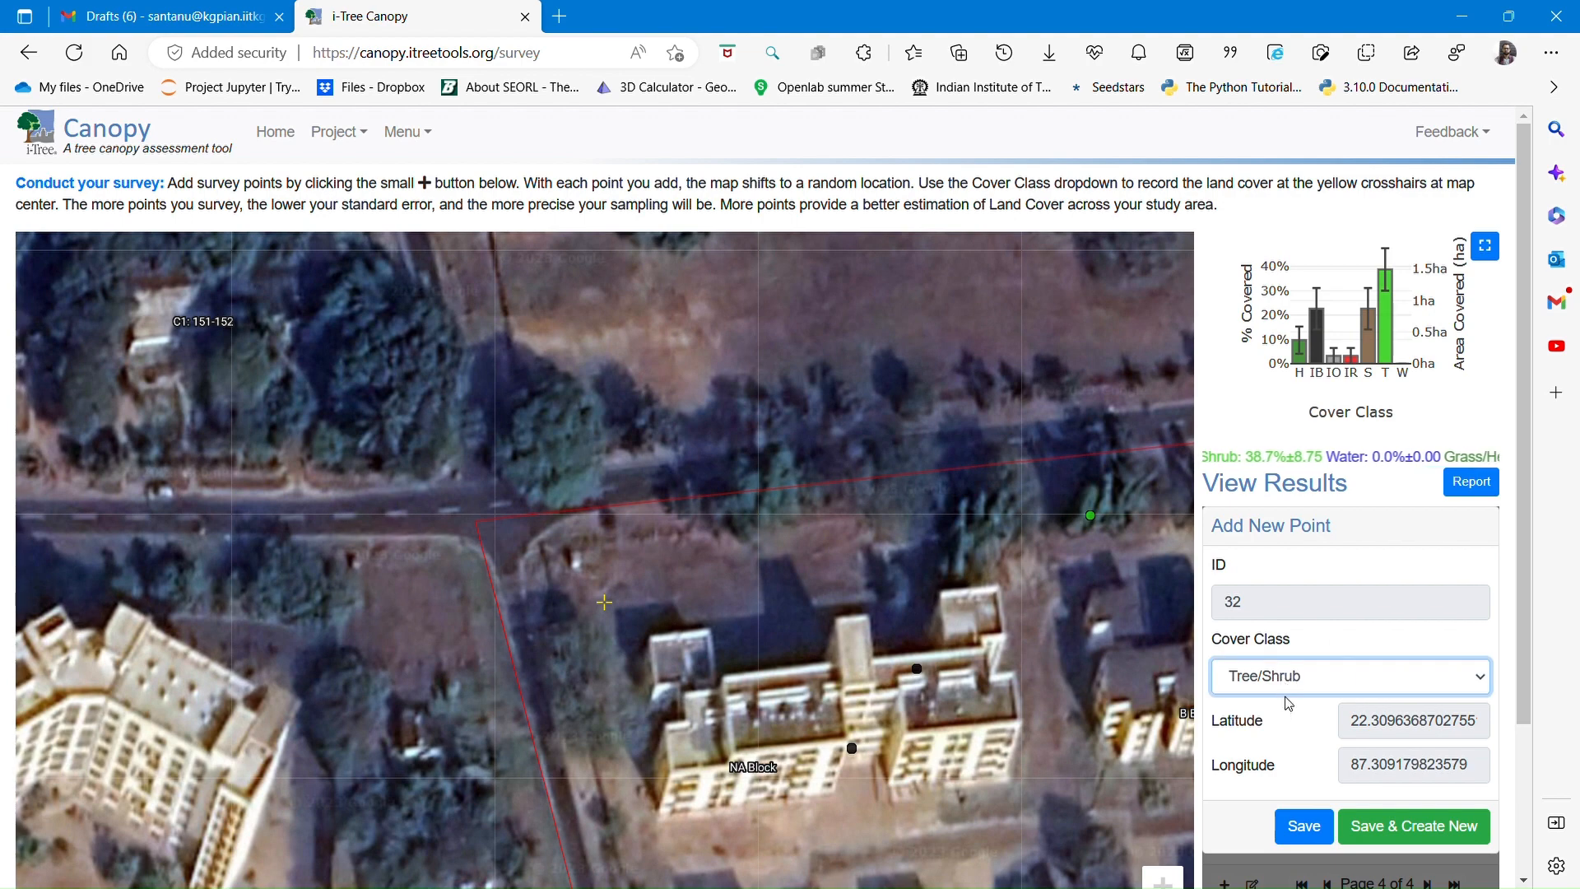
pyautogui.press('g')
pyautogui.click(1374, 819)
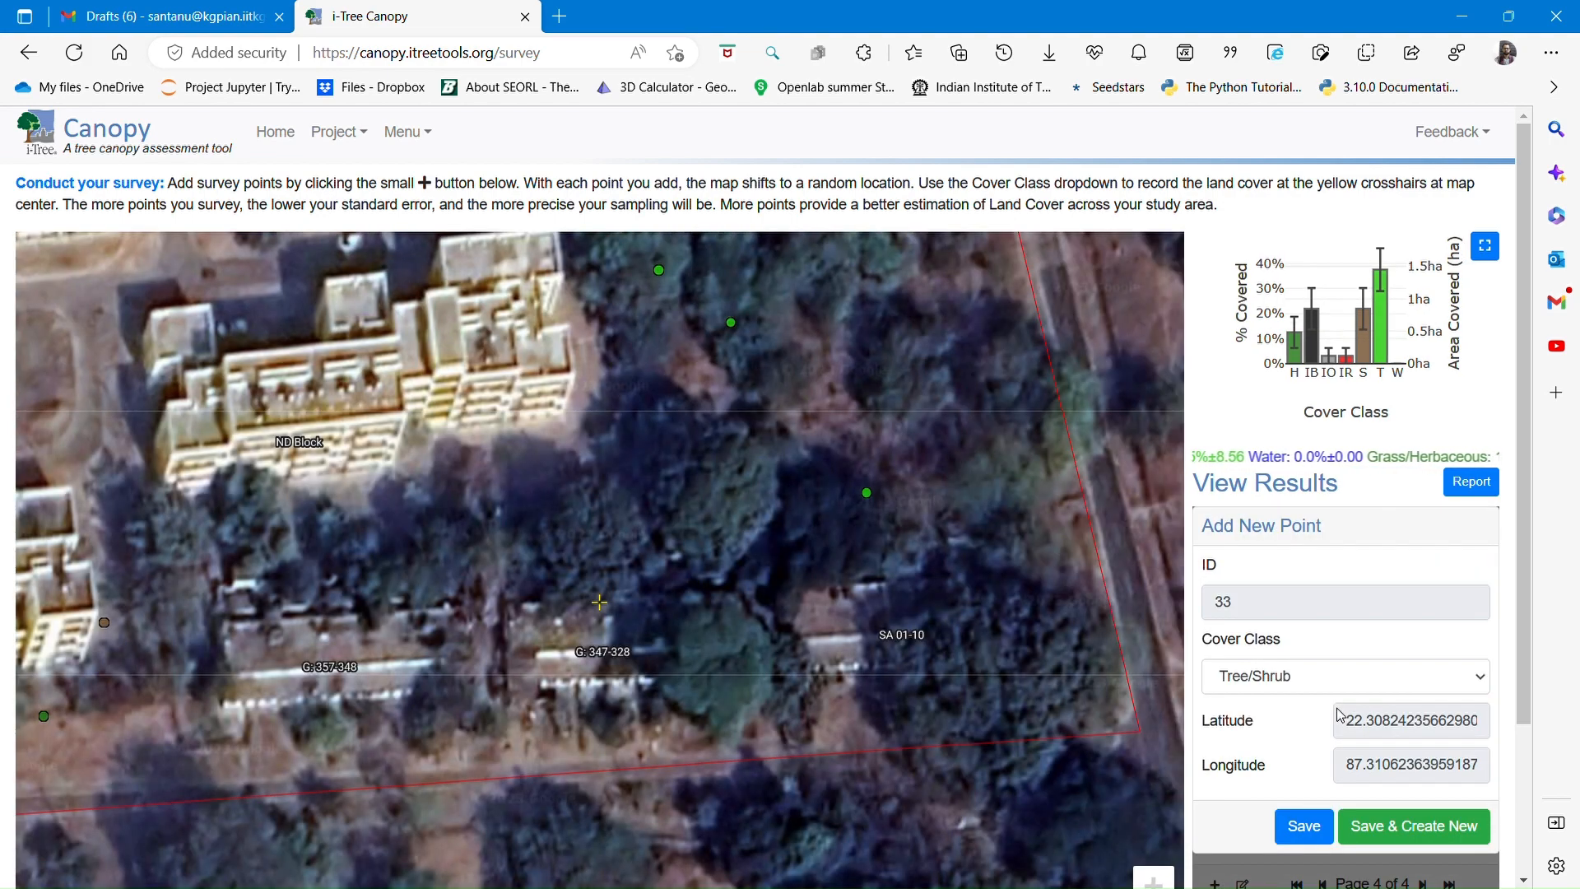
# Record survey point 33 with the Tree/Shrub cover class and point 34 near NB Block with Impervious Road
pyautogui.click(1287, 683)
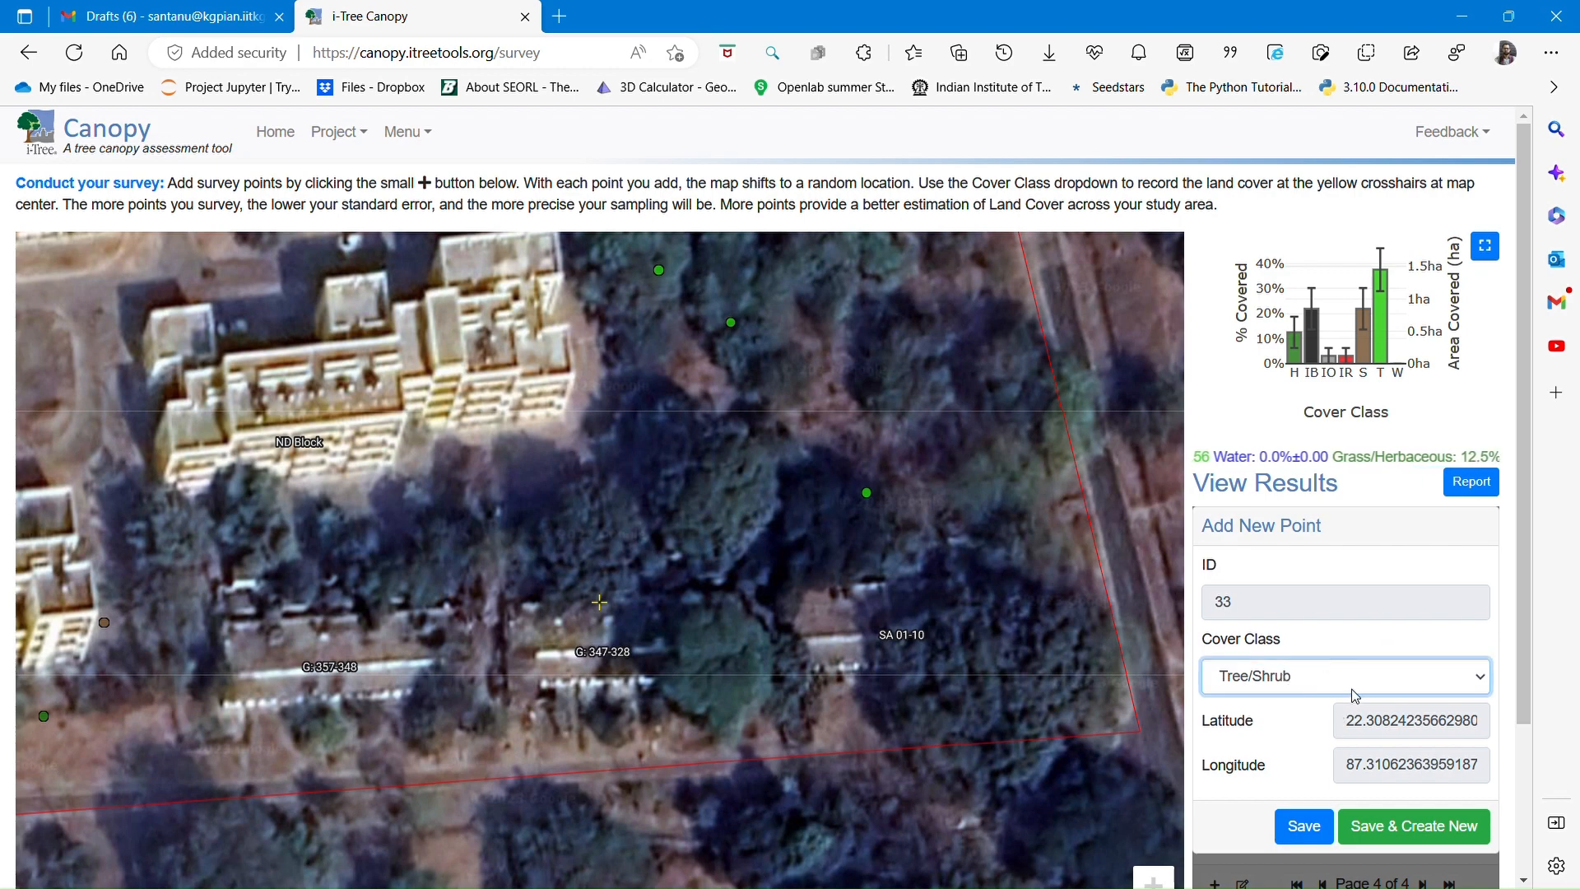
pyautogui.click(1430, 825)
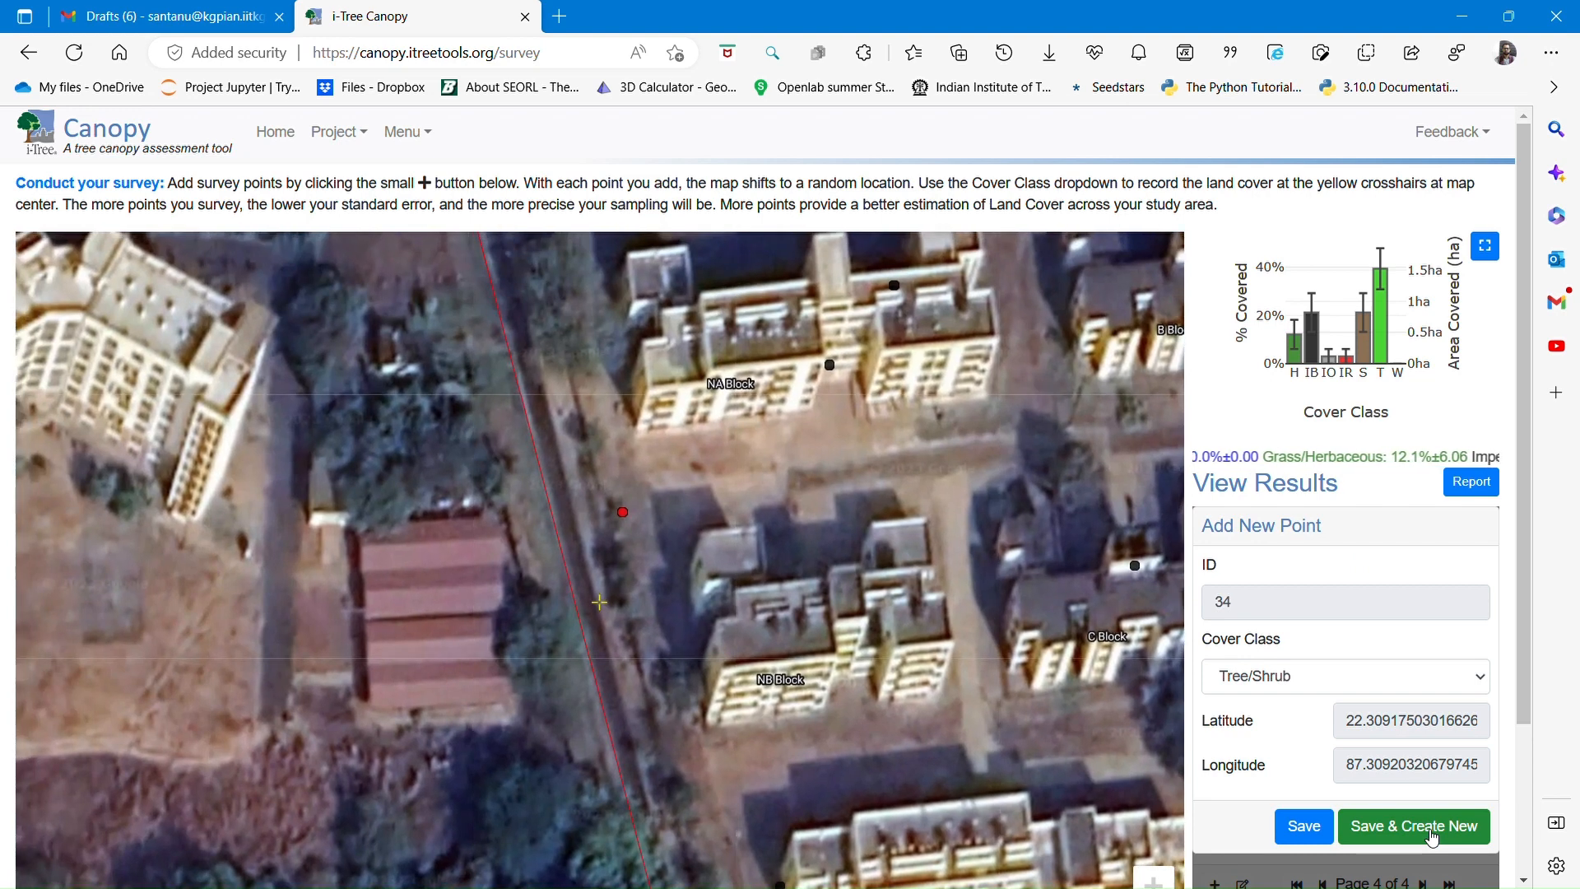
pyautogui.click(1348, 681)
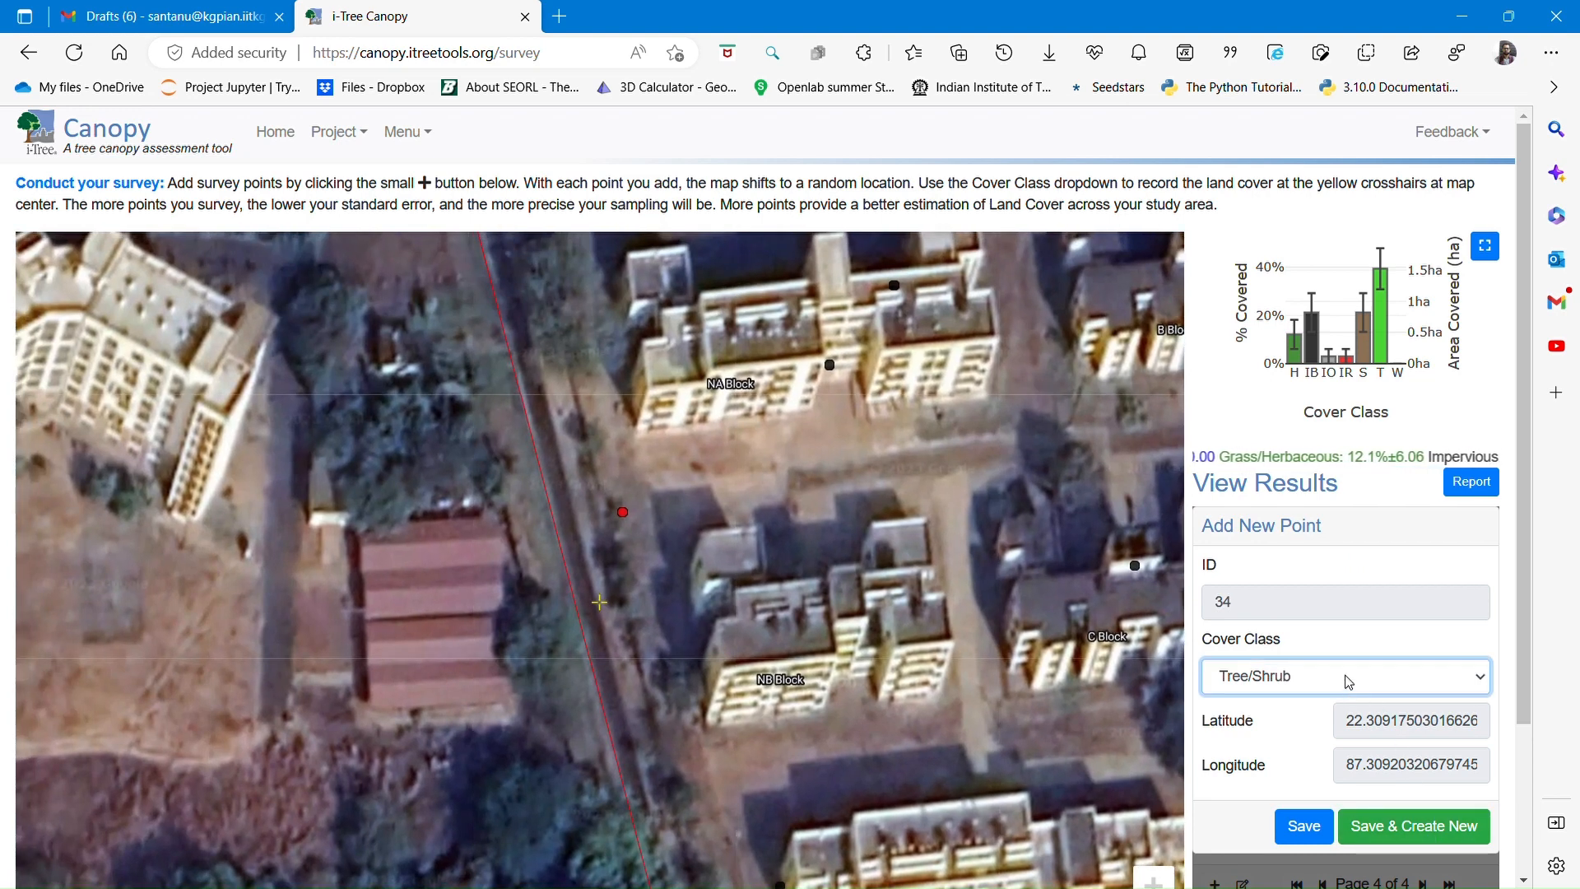
pyautogui.click(1325, 764)
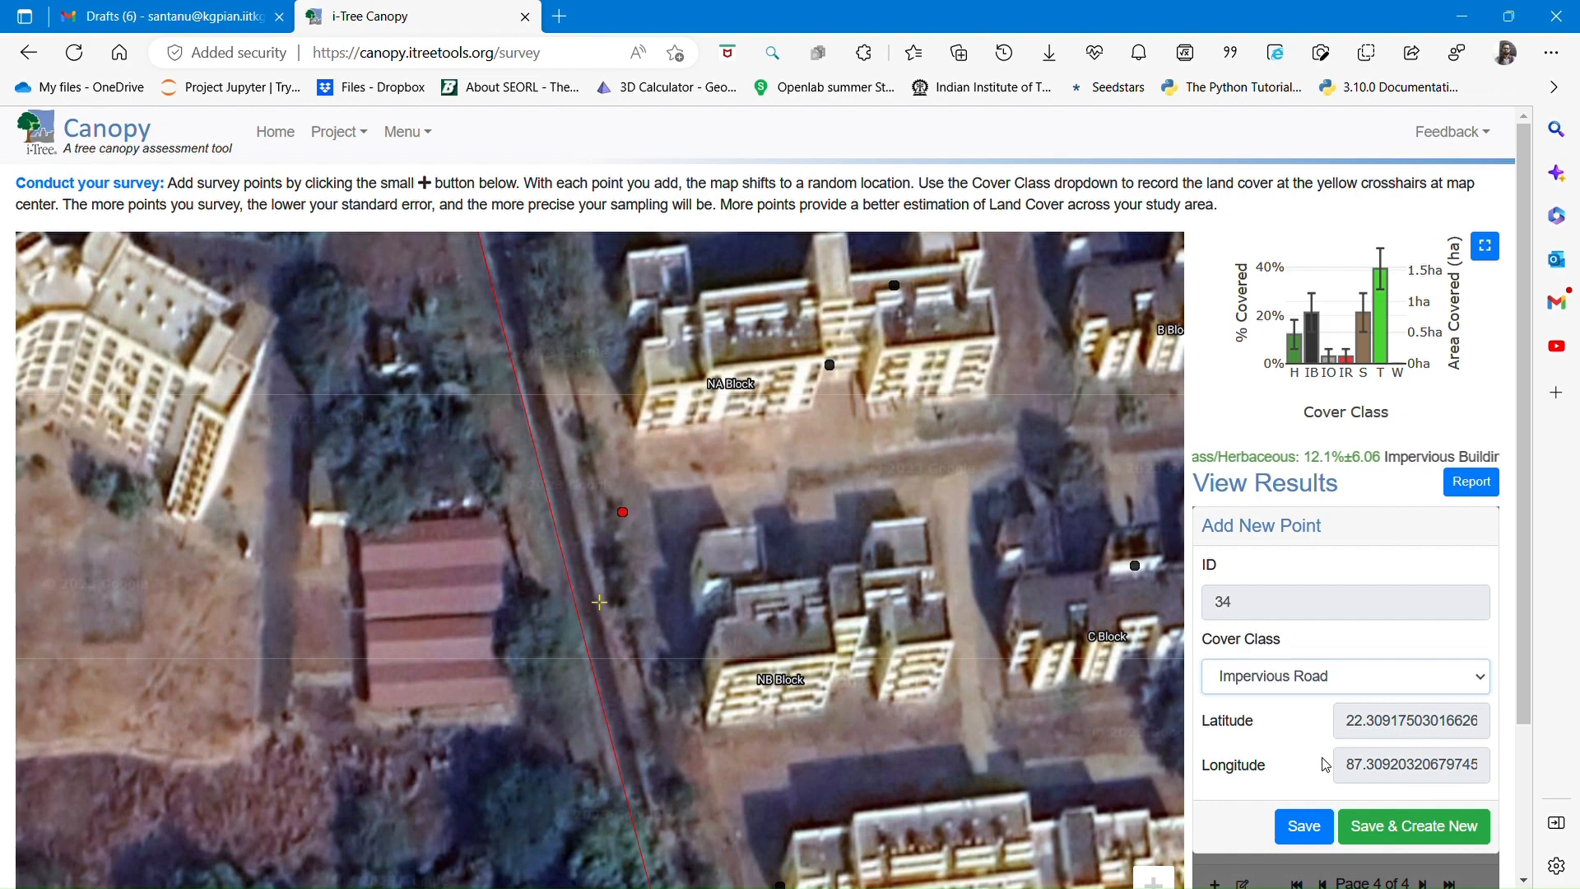
pyautogui.click(1386, 829)
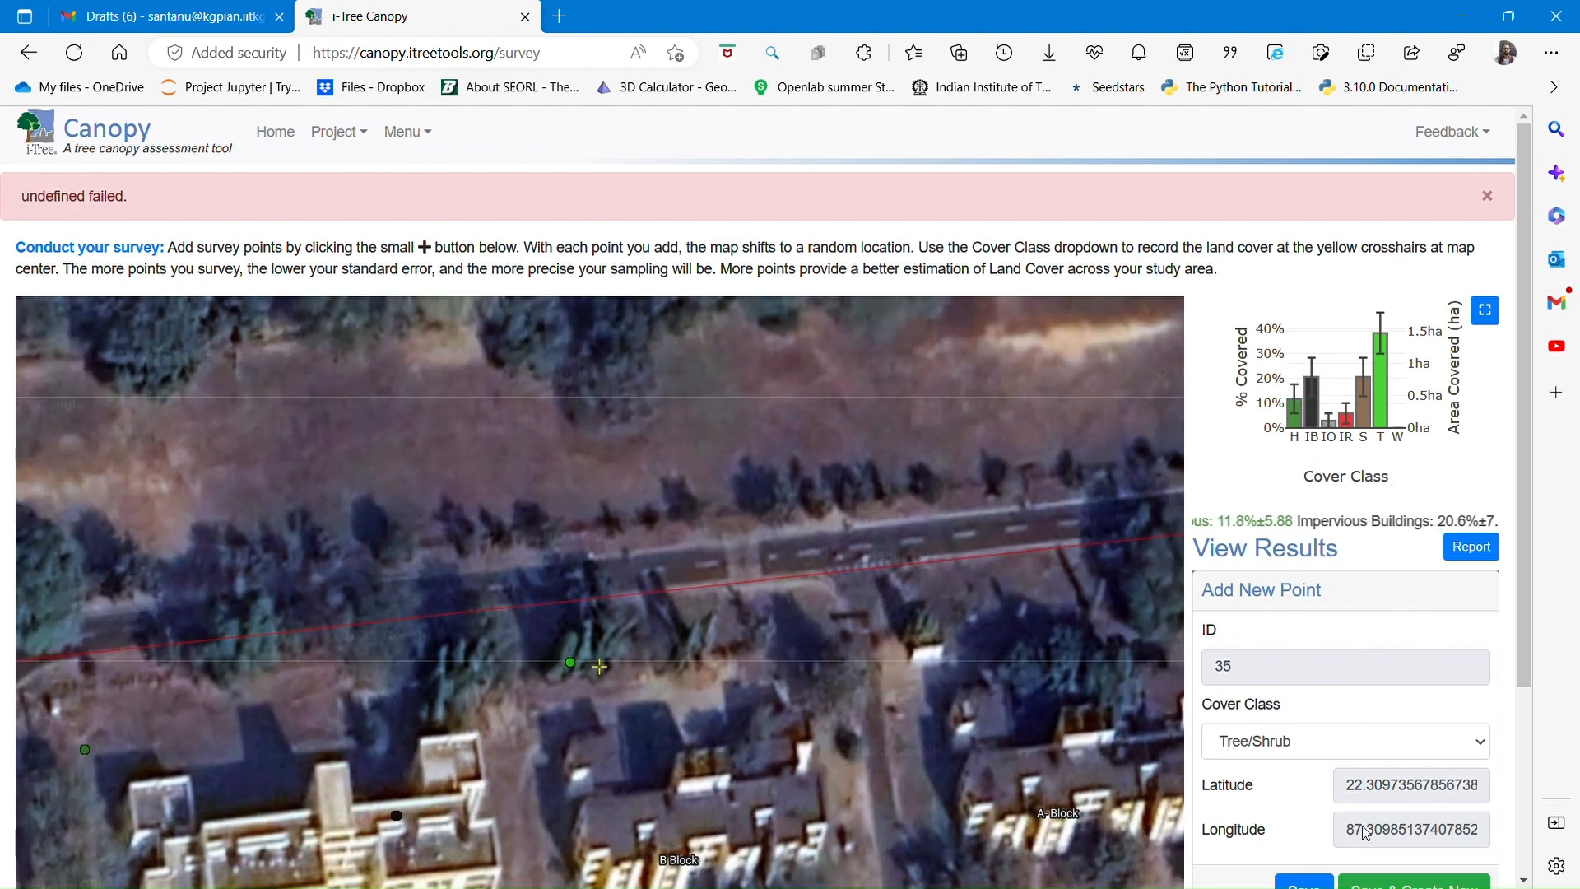
# Record survey point 35 with the Tree/Shrub cover class, create another point, and dismiss the error banner
pyautogui.scroll(-3, 1373, 836)
pyautogui.click(1402, 643)
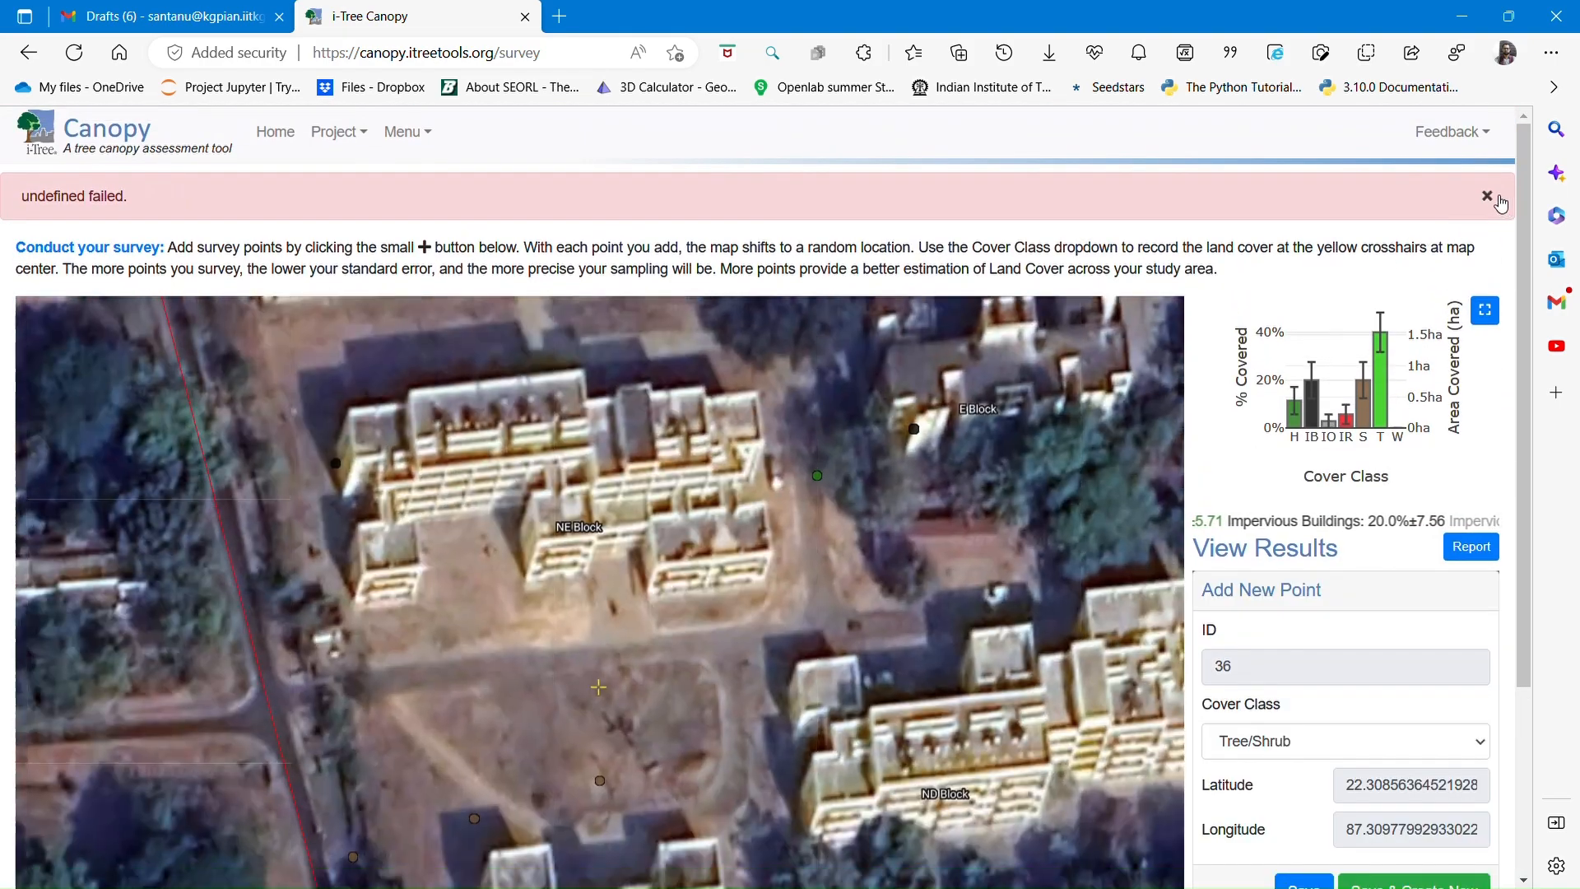
pyautogui.click(1487, 196)
# Record survey point 36 with the Soil/Bare Ground cover class and point 37 at NE Block with Impervious Buildings
pyautogui.scroll(-3, 1394, 515)
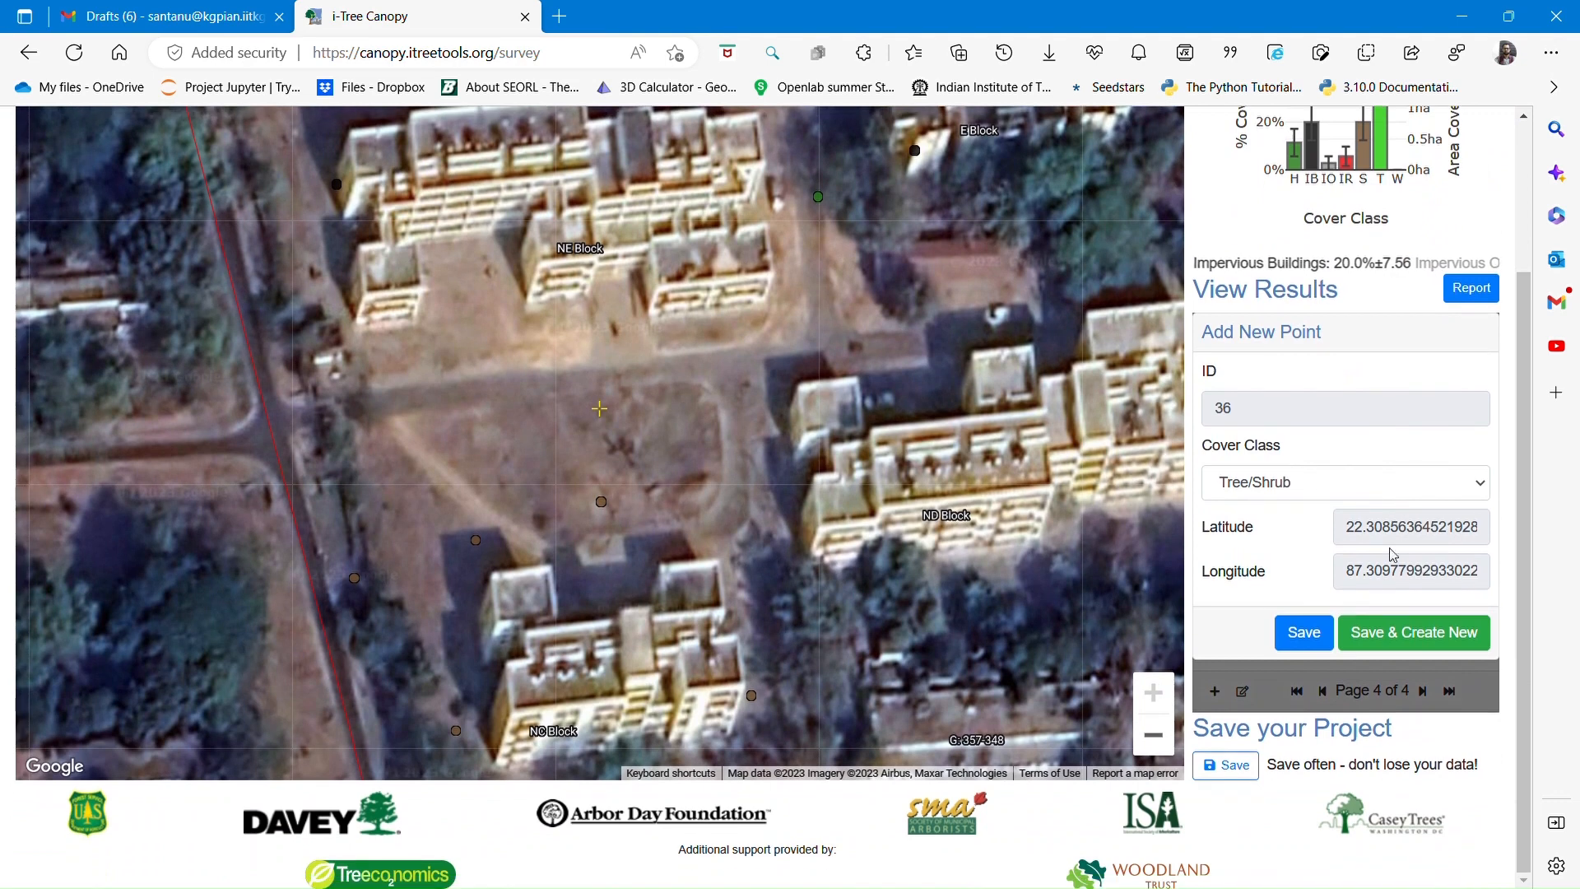
pyautogui.click(1309, 484)
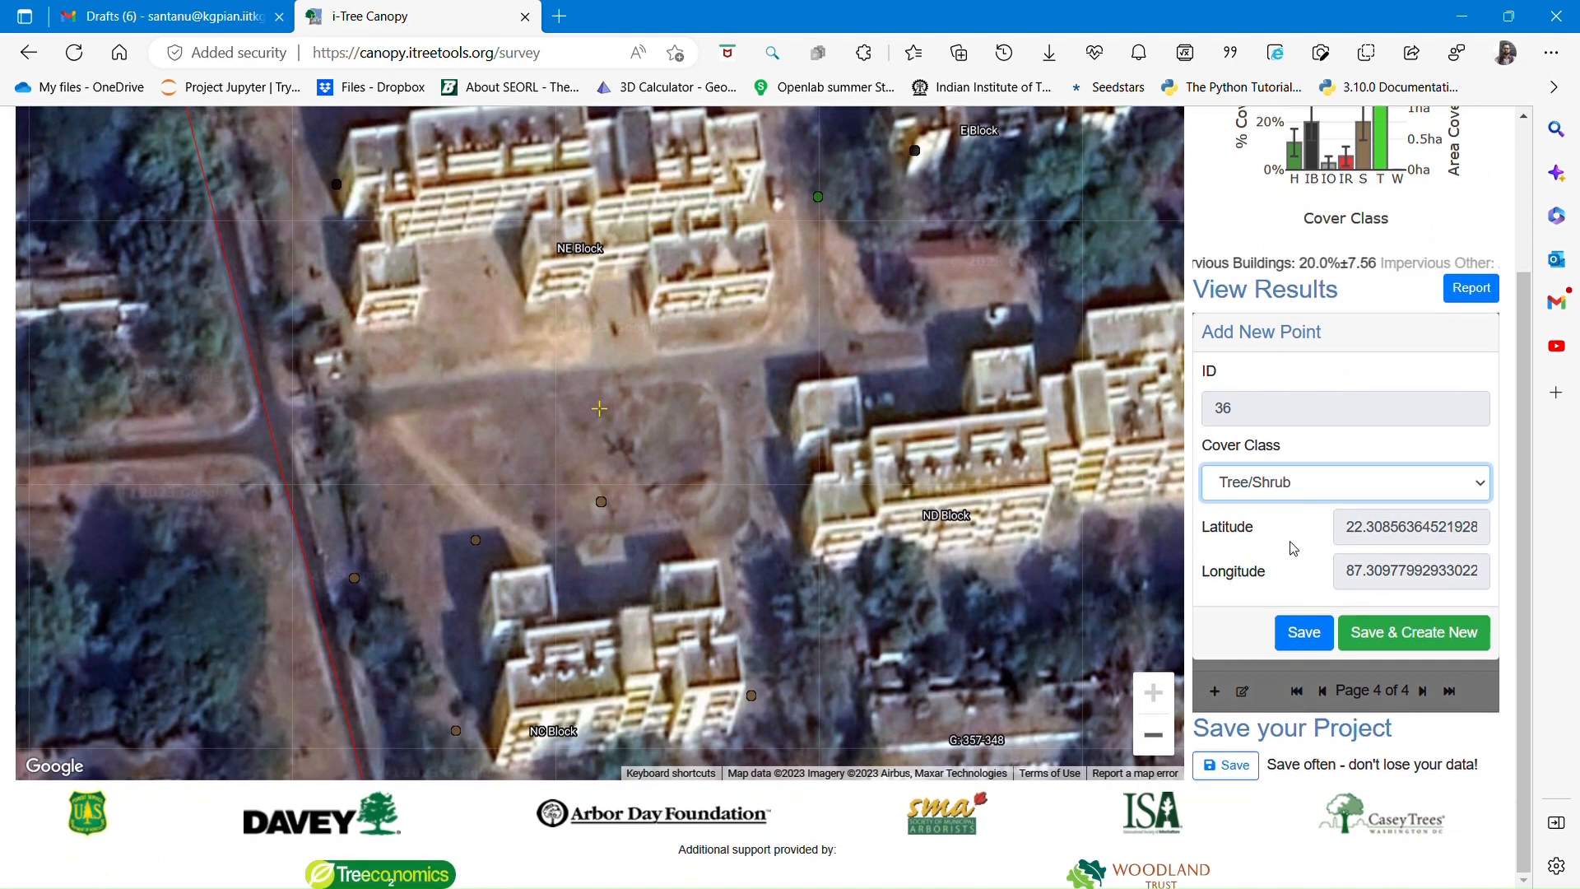
pyautogui.press('Up')
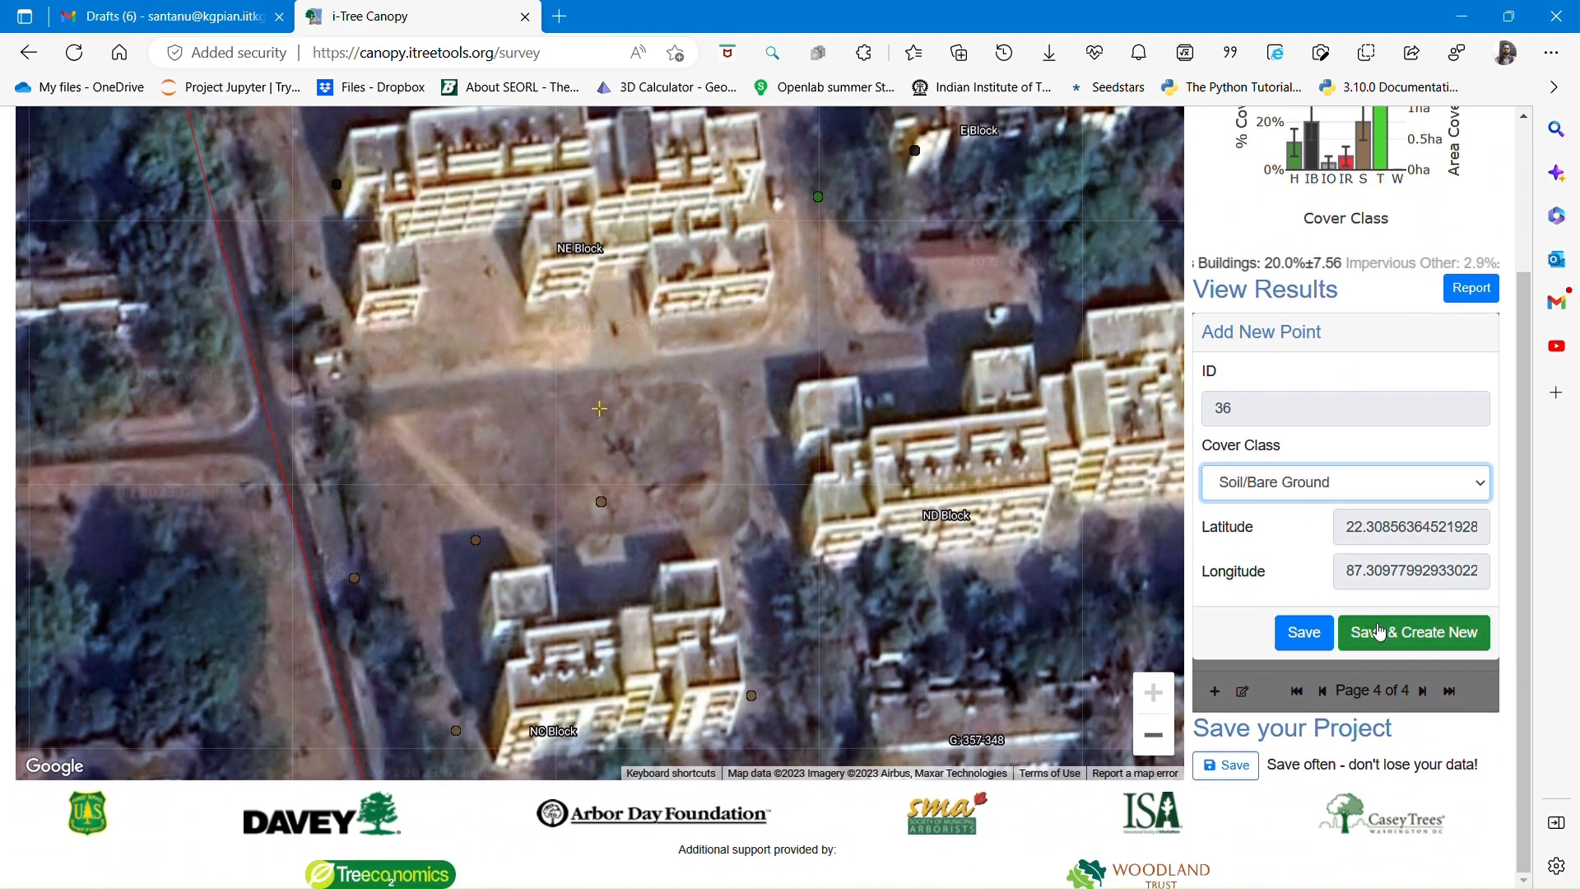
pyautogui.click(1374, 632)
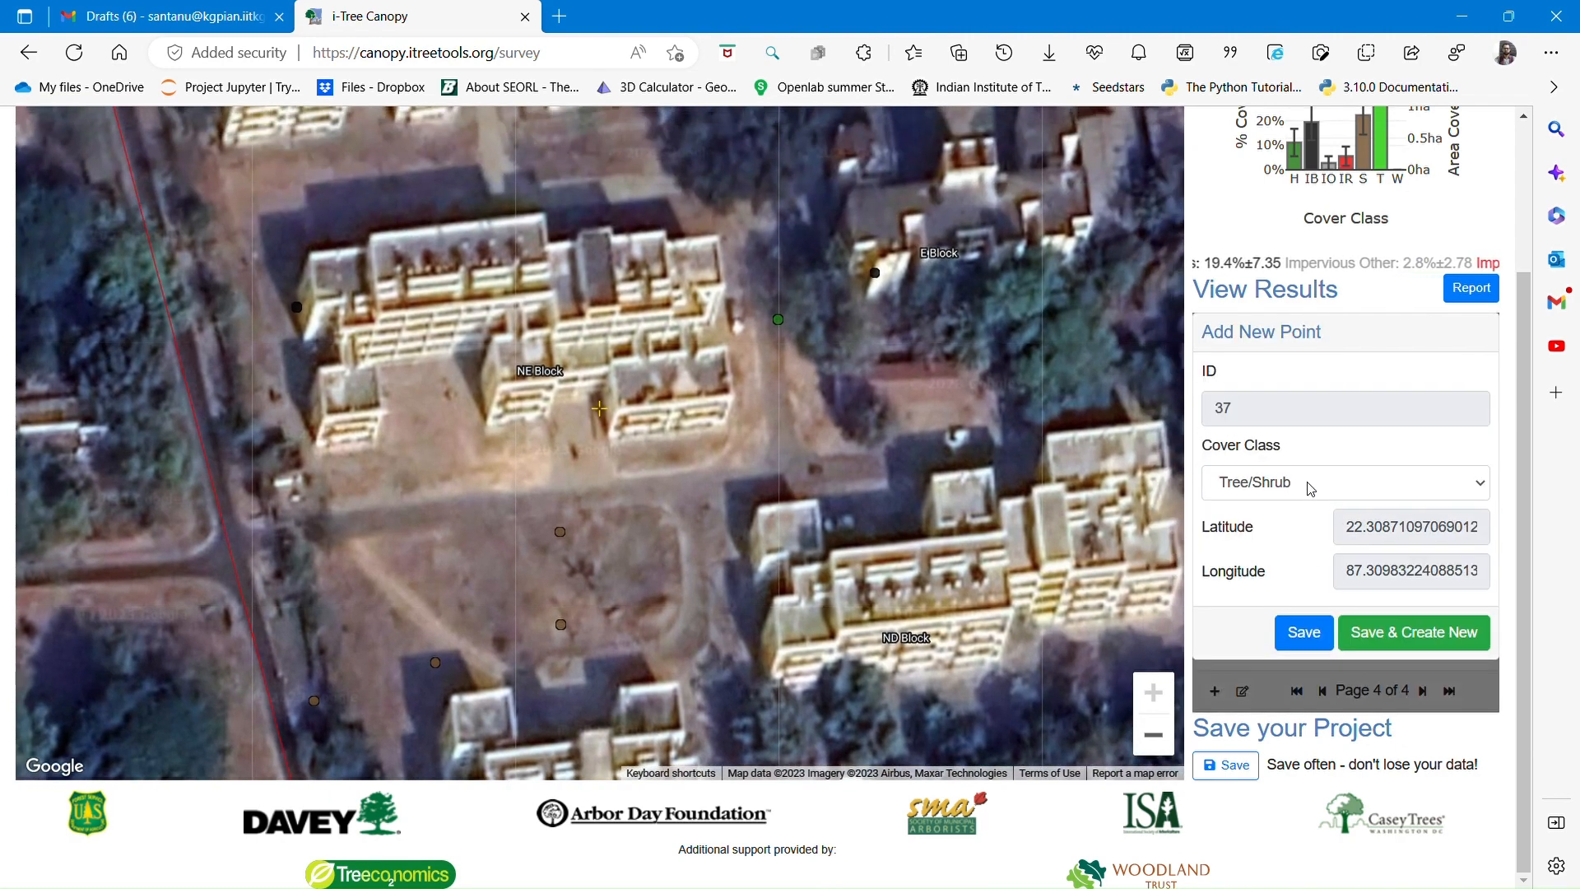
pyautogui.click(1310, 487)
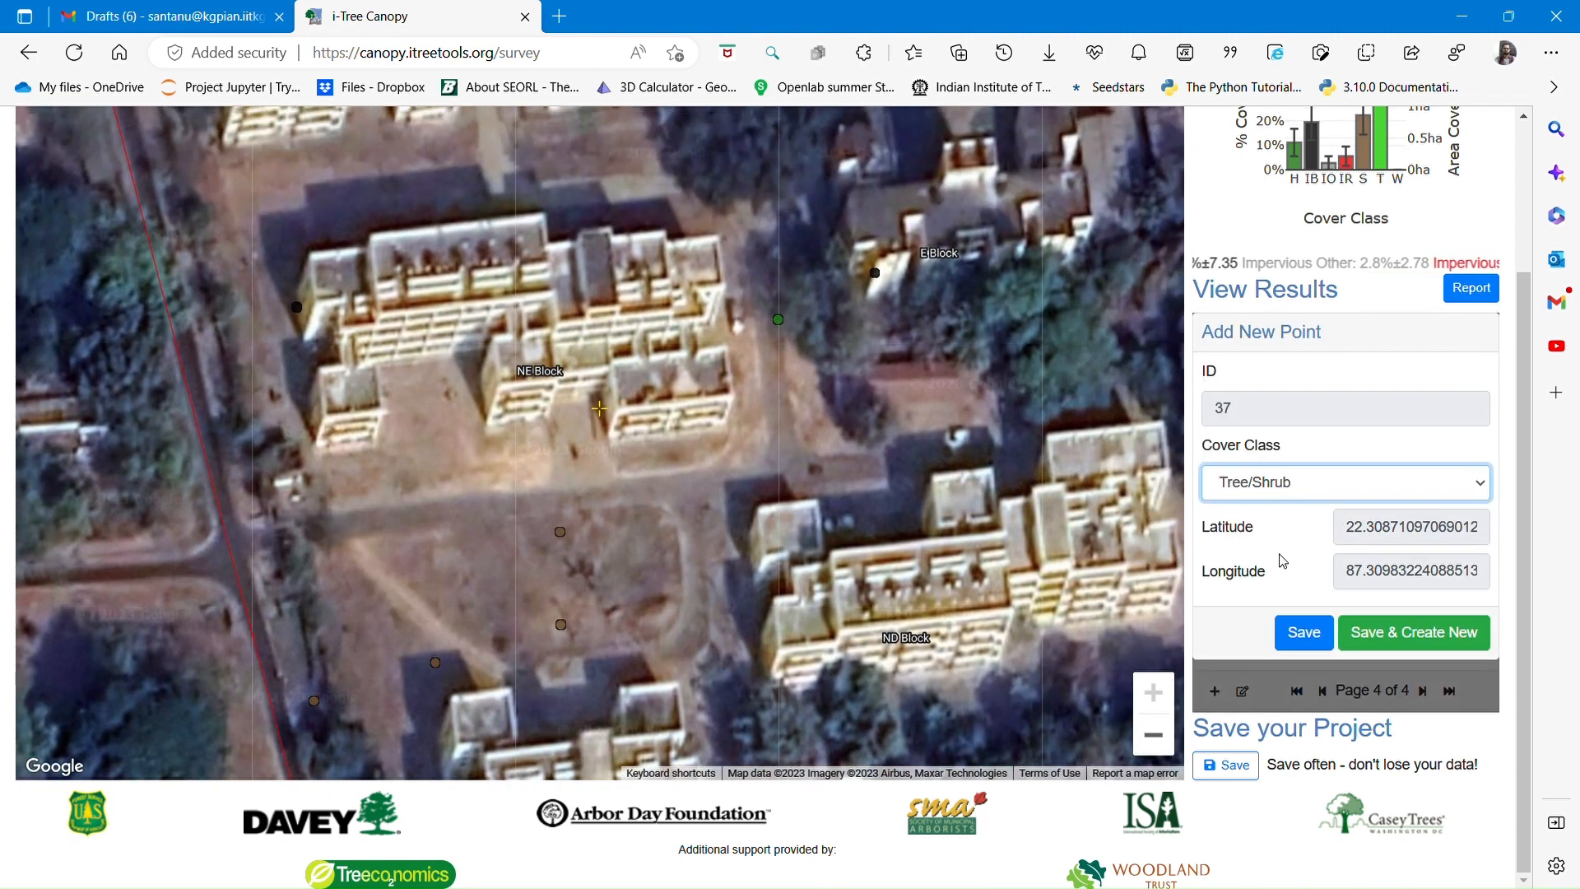
pyautogui.press('i')
pyautogui.click(1391, 633)
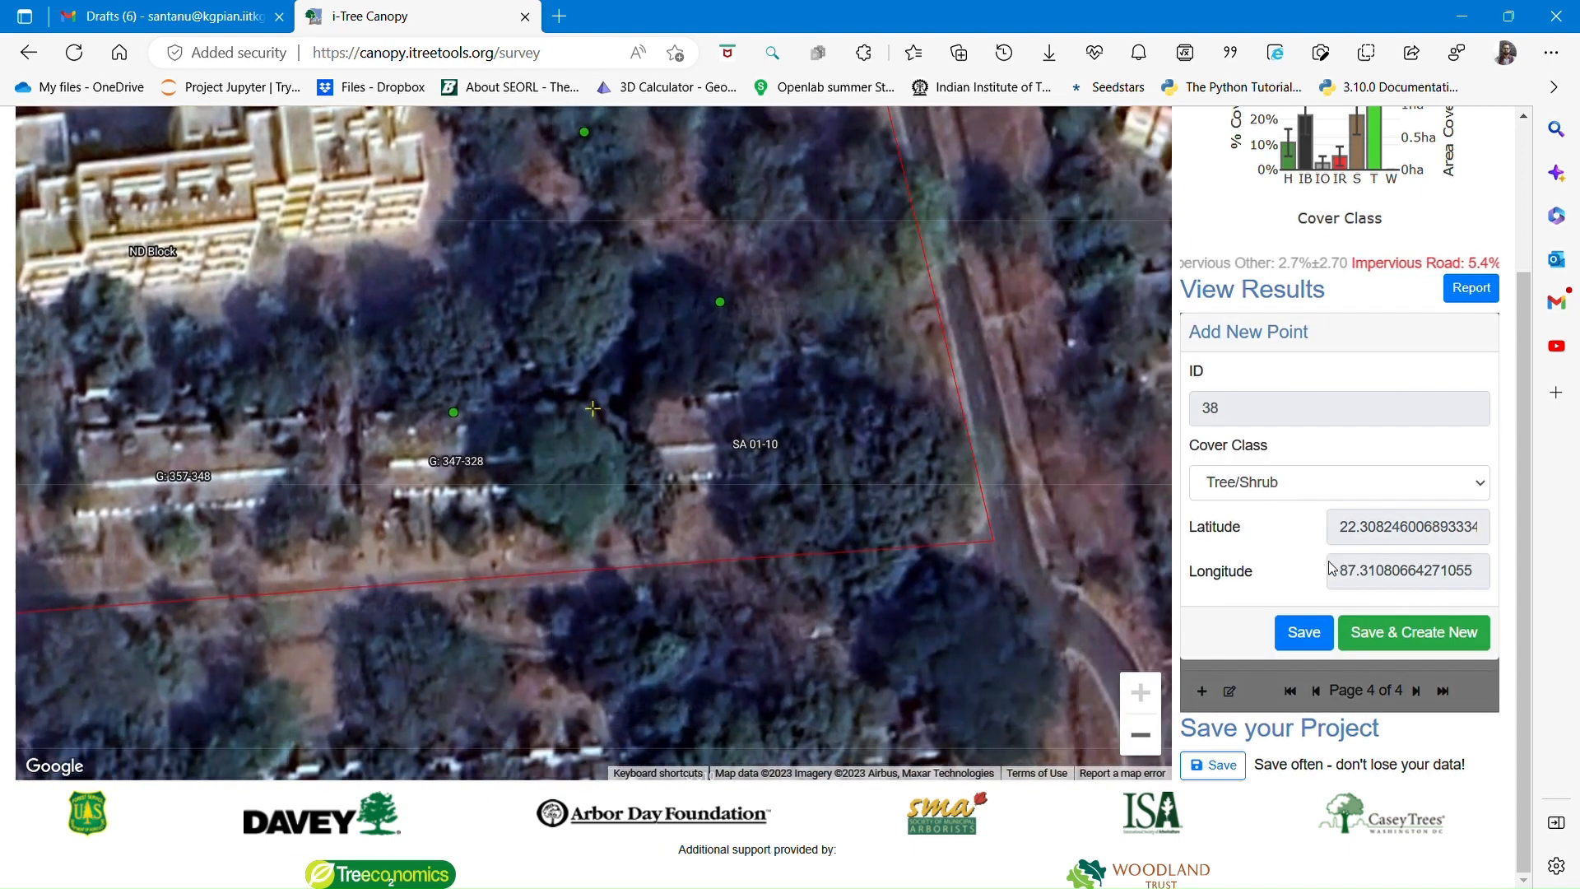
# Record survey points 38 and 39 with the Tree/Shrub cover class, creating a new point after each
pyautogui.click(1309, 492)
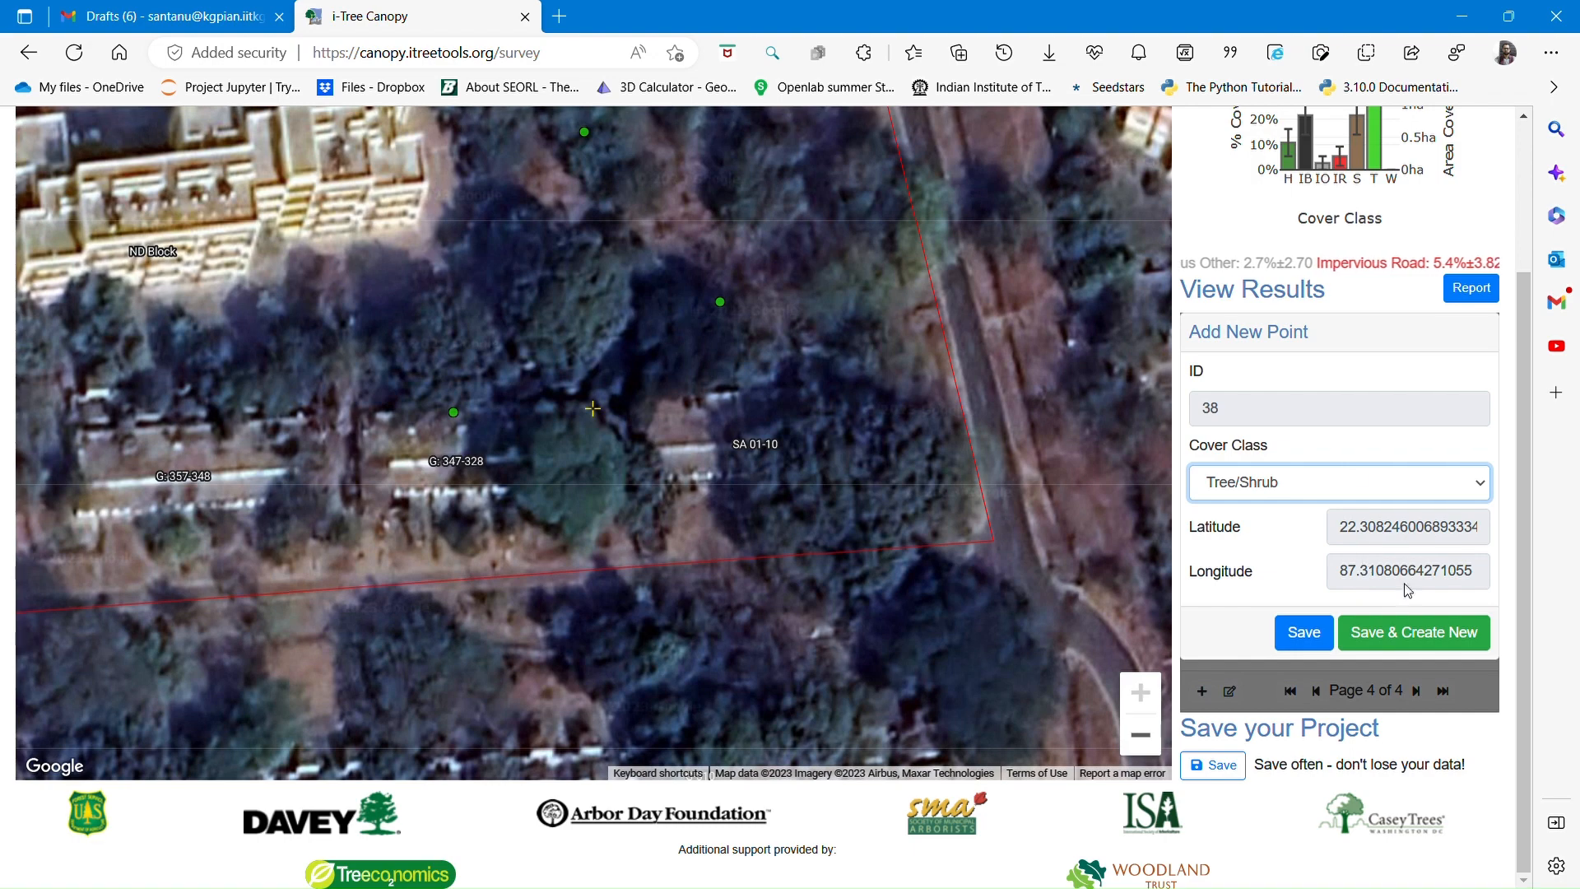
pyautogui.click(1414, 640)
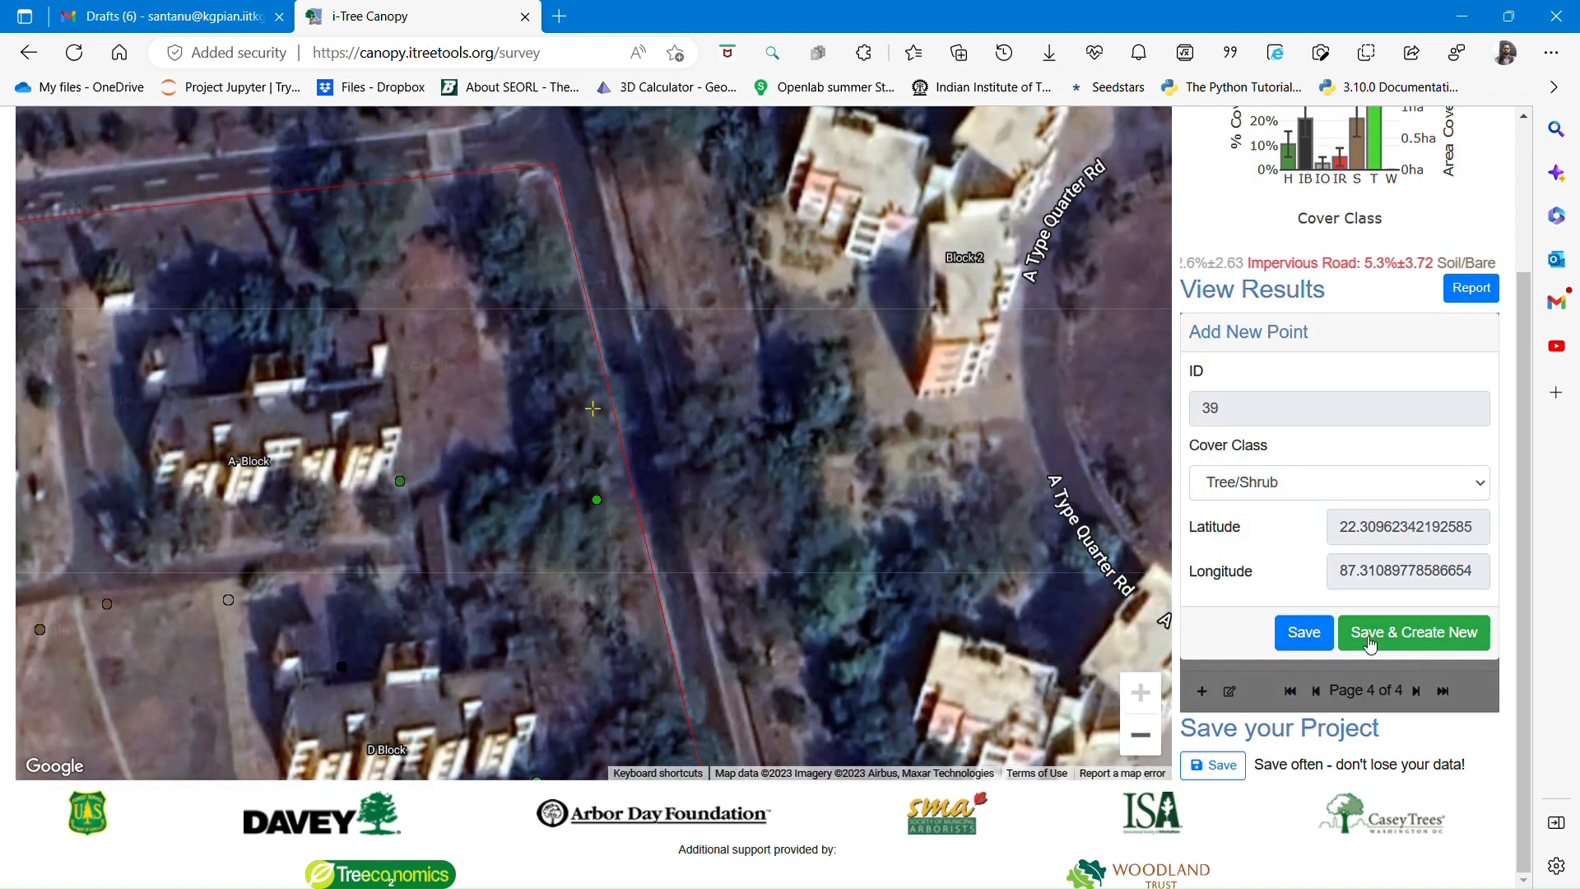
pyautogui.click(1370, 642)
# Record survey point 40 at NB Block and point 41 at C Block with the Impervious Buildings cover class
pyautogui.scroll(3, 1381, 543)
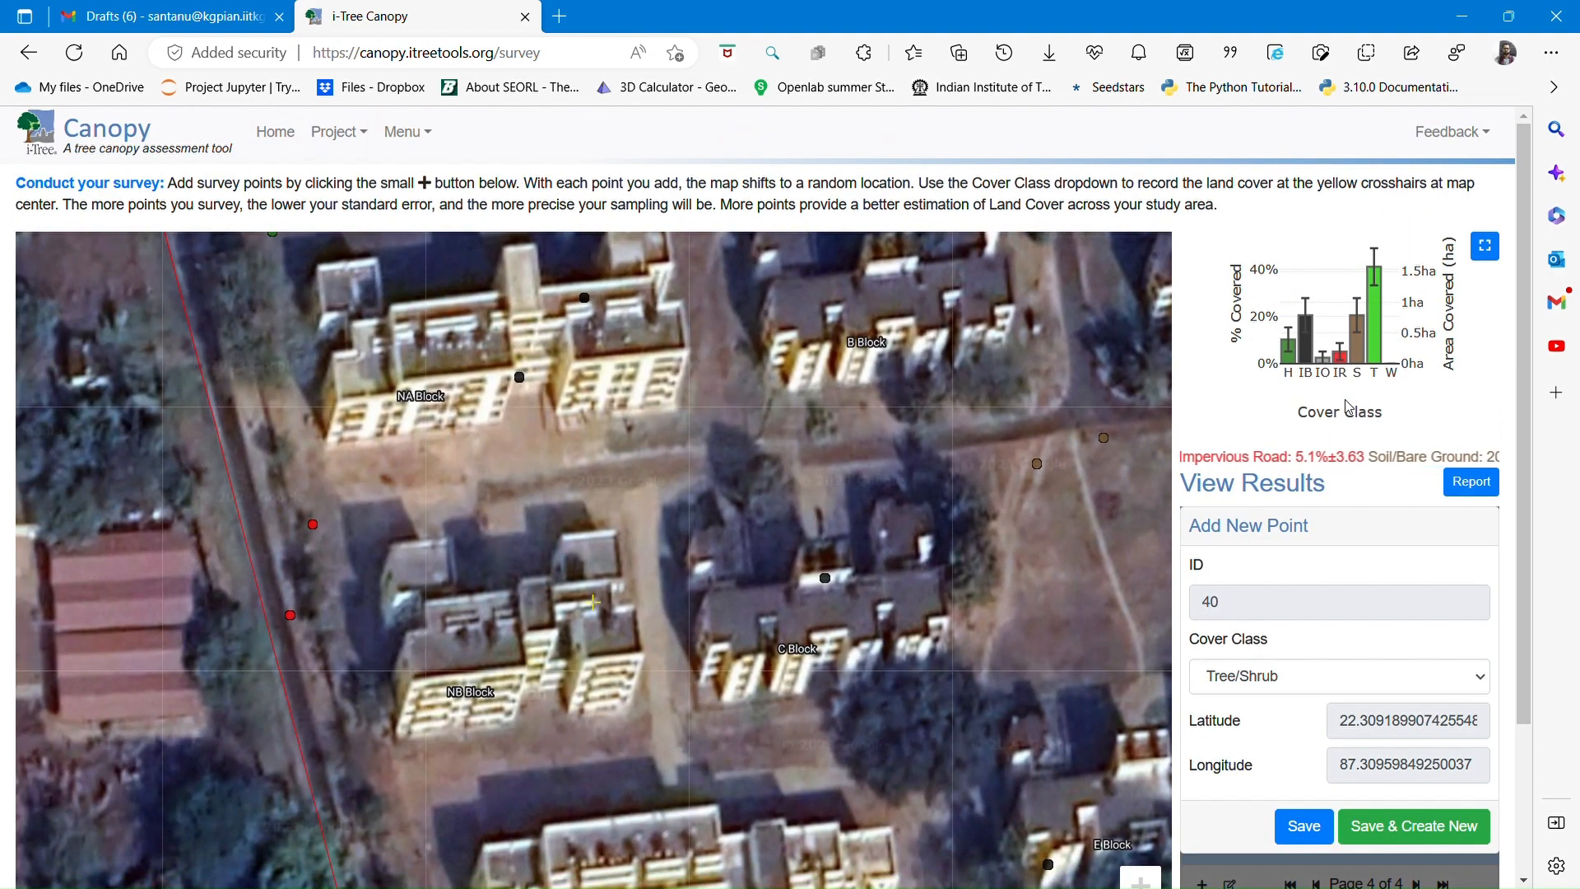
pyautogui.click(1328, 680)
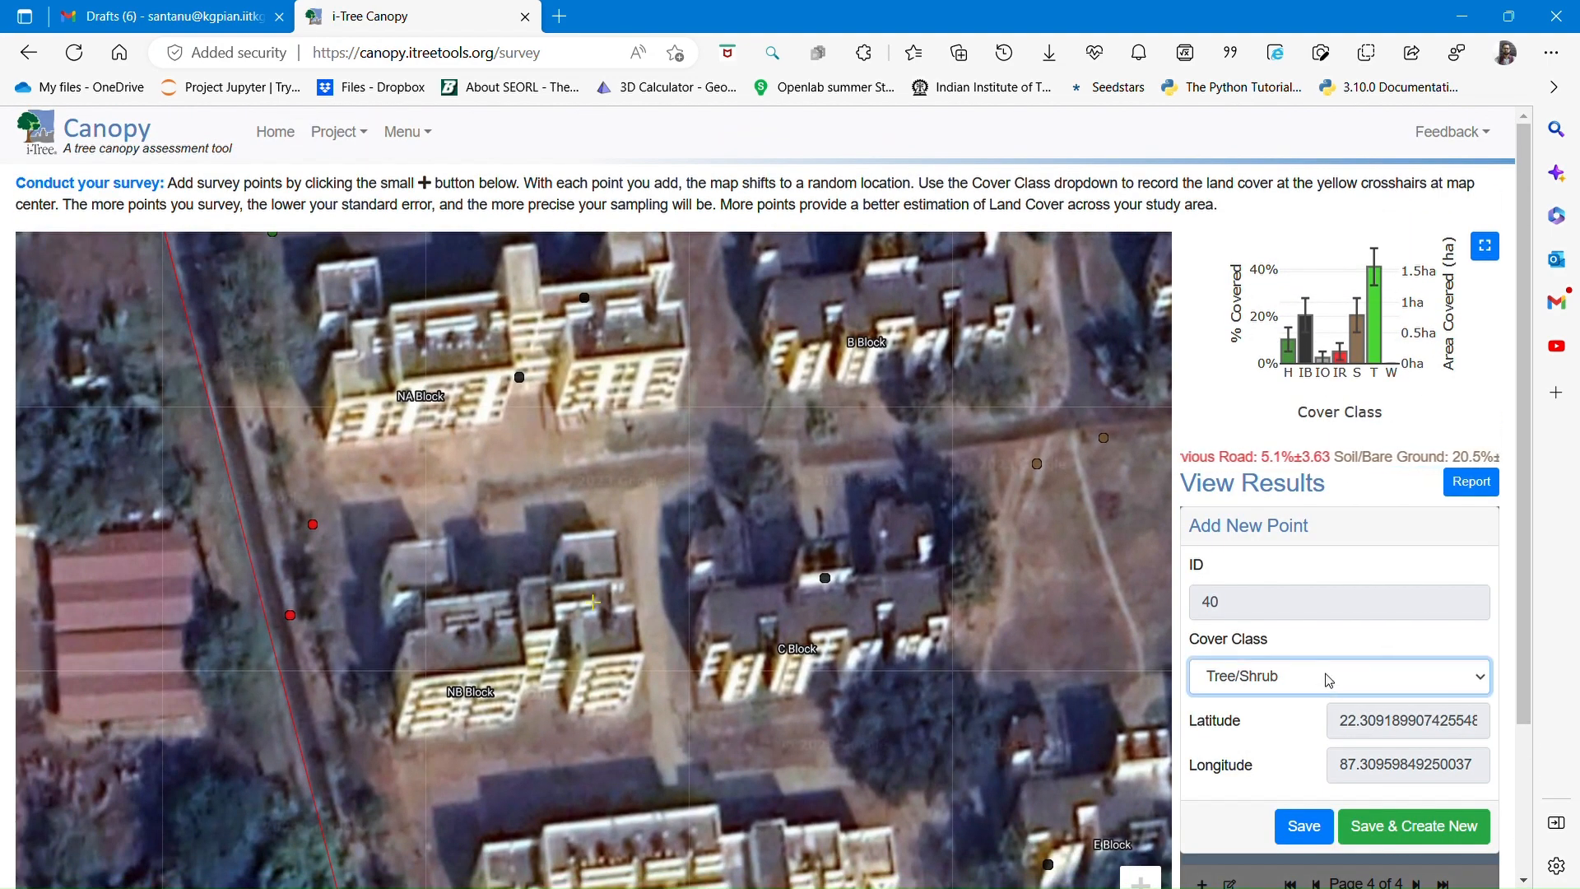
pyautogui.click(1294, 754)
pyautogui.click(1414, 825)
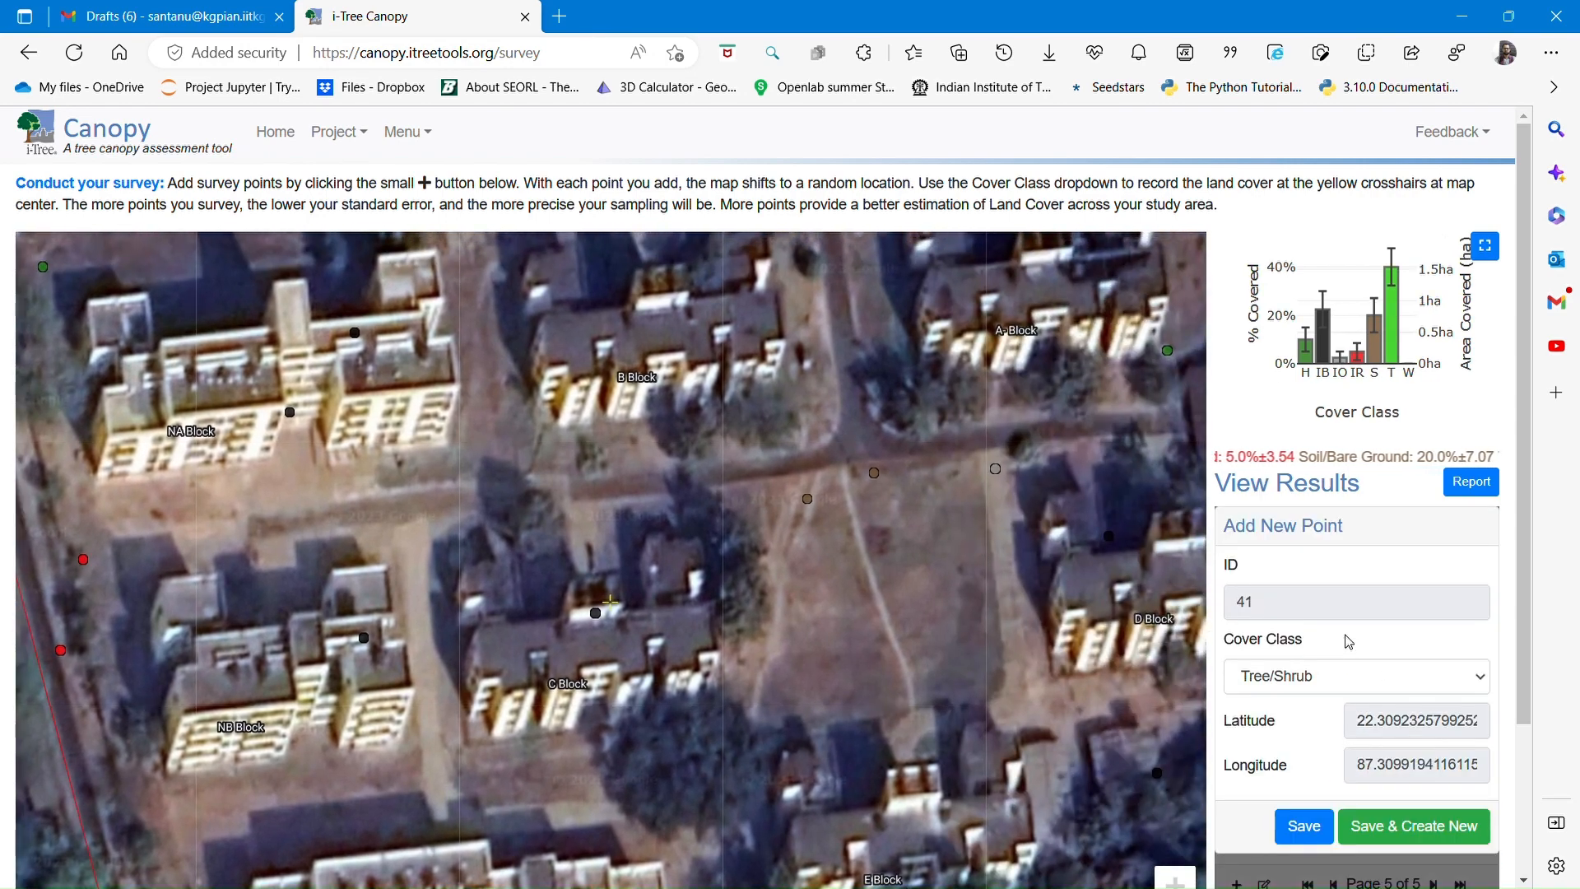
pyautogui.click(1306, 691)
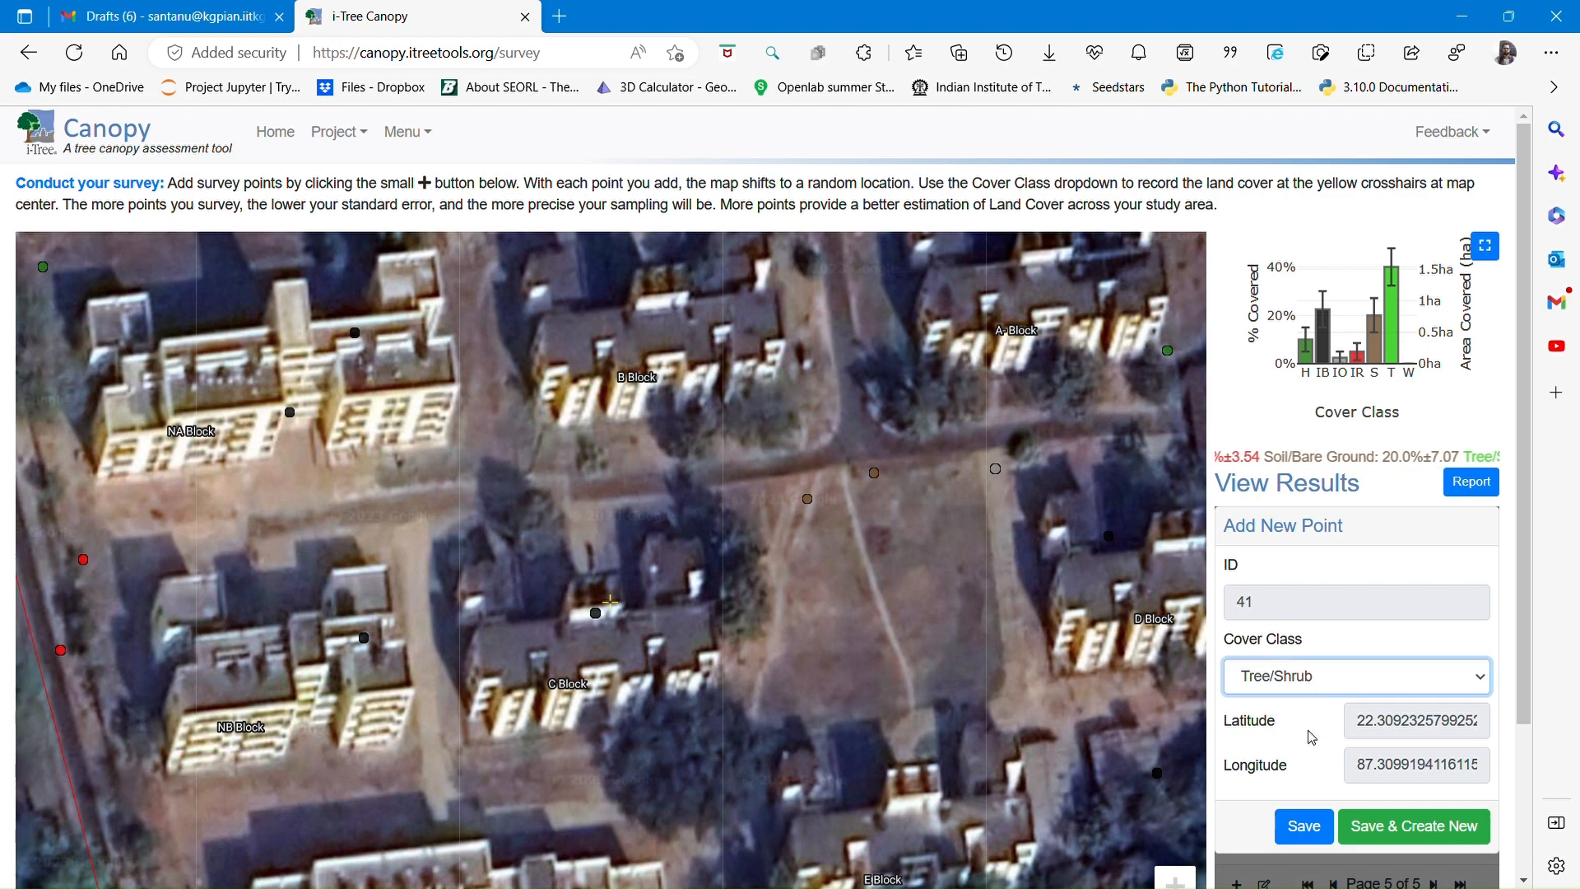
pyautogui.click(1311, 747)
pyautogui.click(1383, 813)
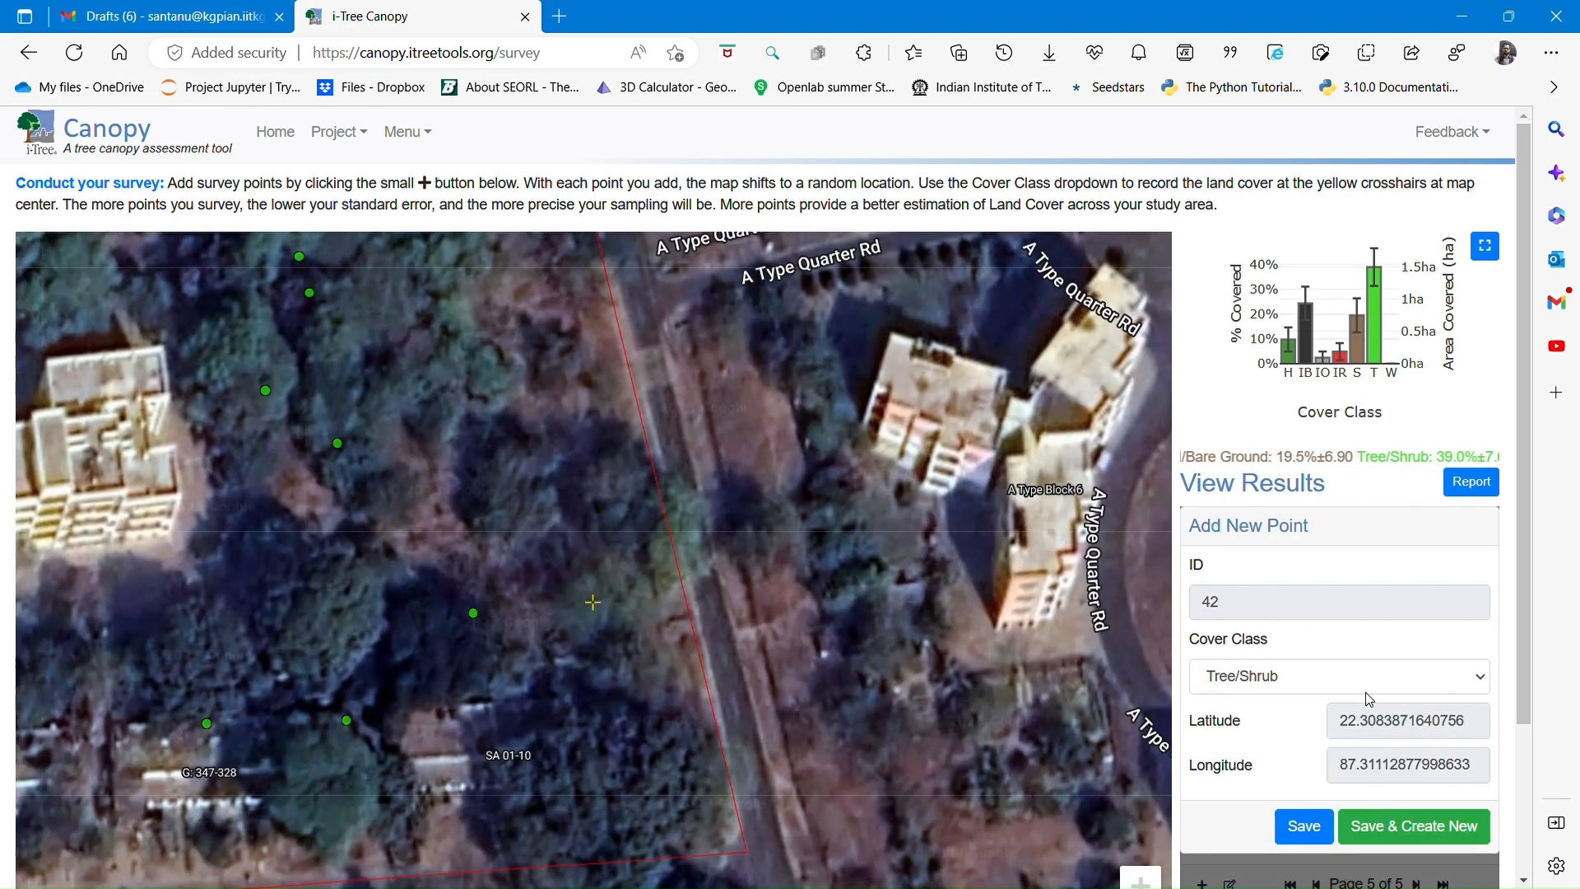
# Record survey point 42 with the Tree/Shrub cover class and point 43 near ND Block with Impervious Road
pyautogui.click(1374, 813)
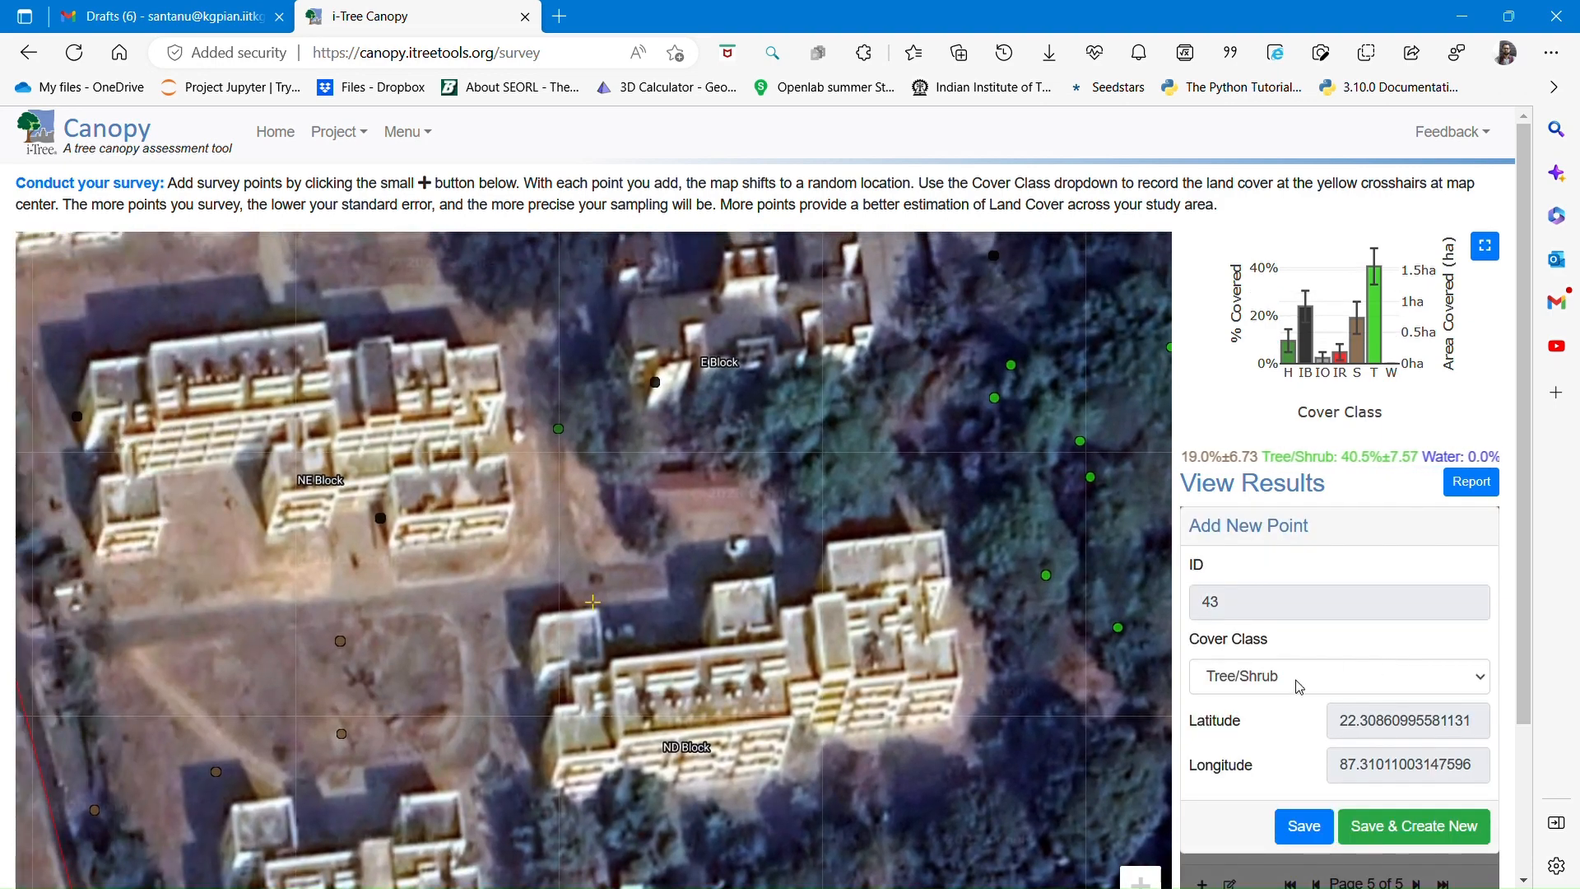
pyautogui.click(1298, 686)
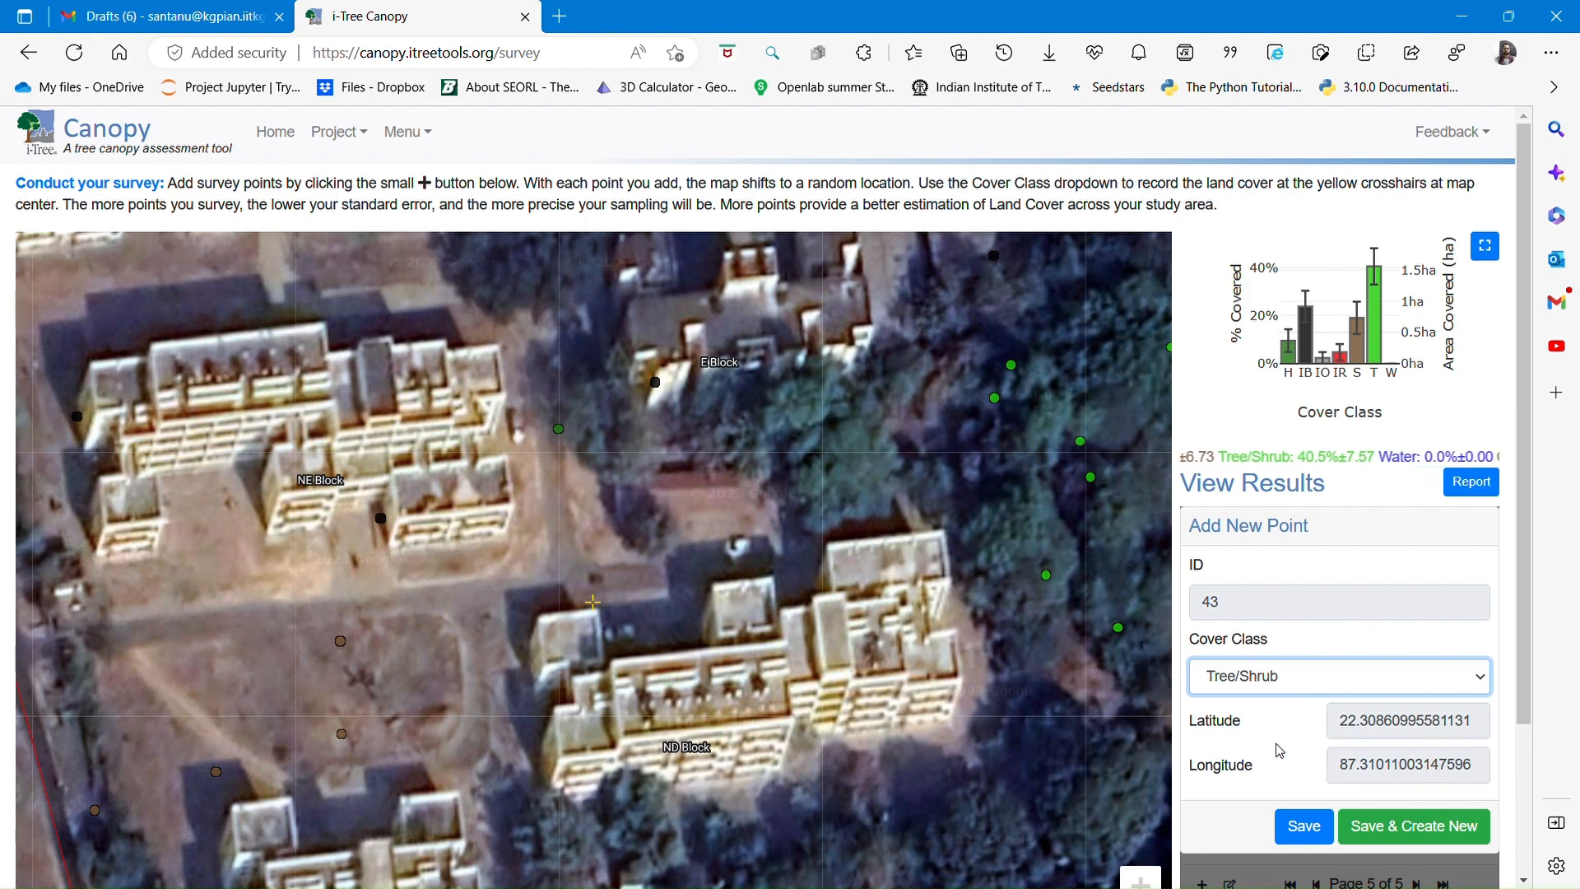
pyautogui.press('Up')
pyautogui.press('Up')
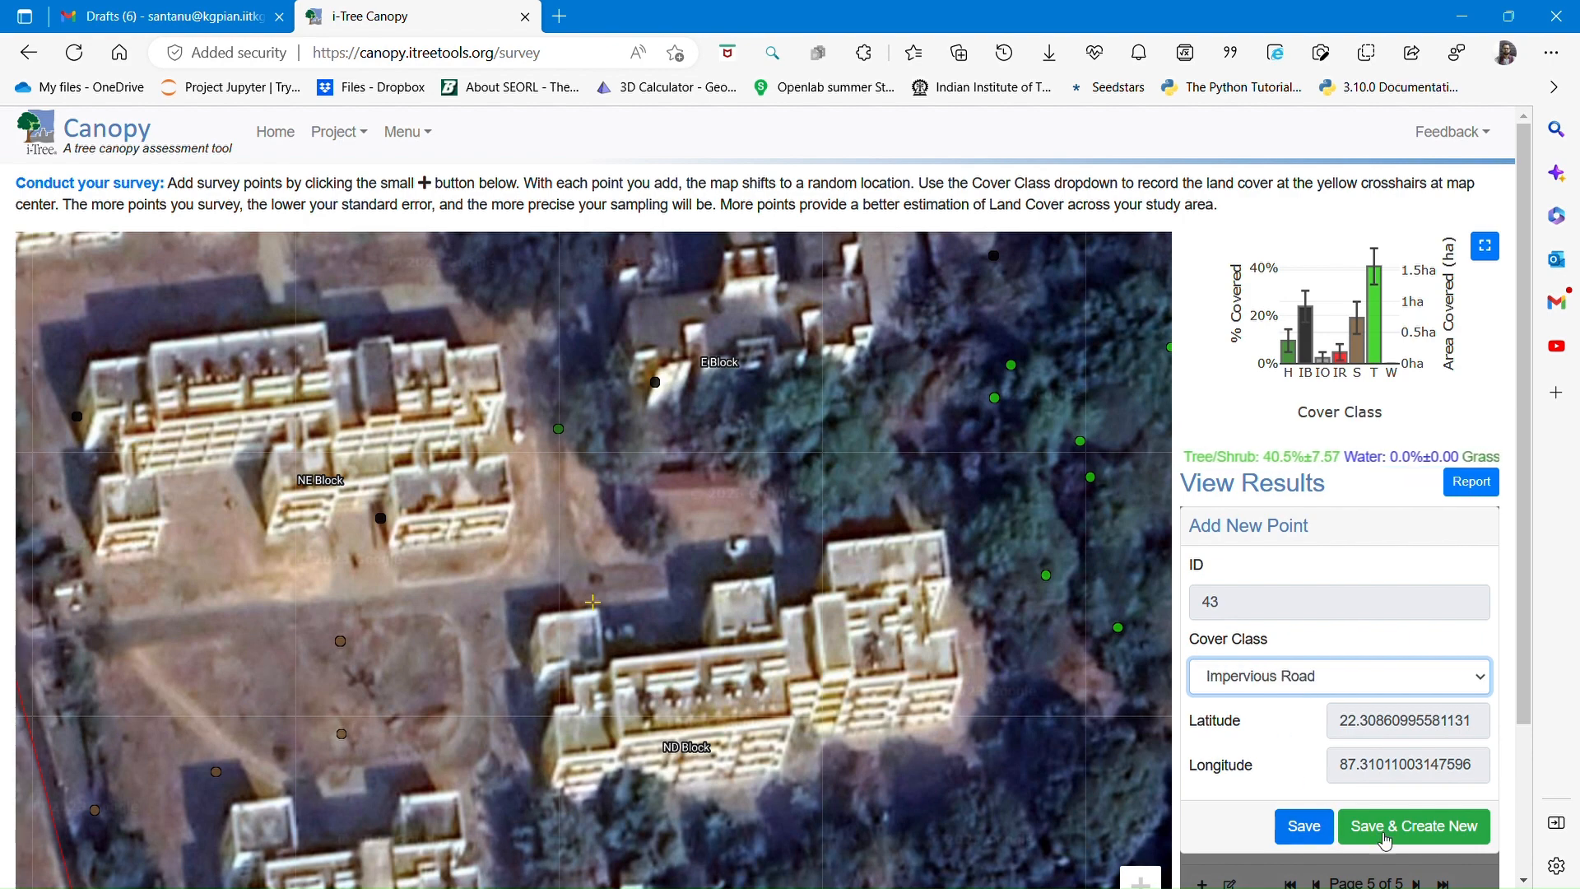
pyautogui.click(1409, 826)
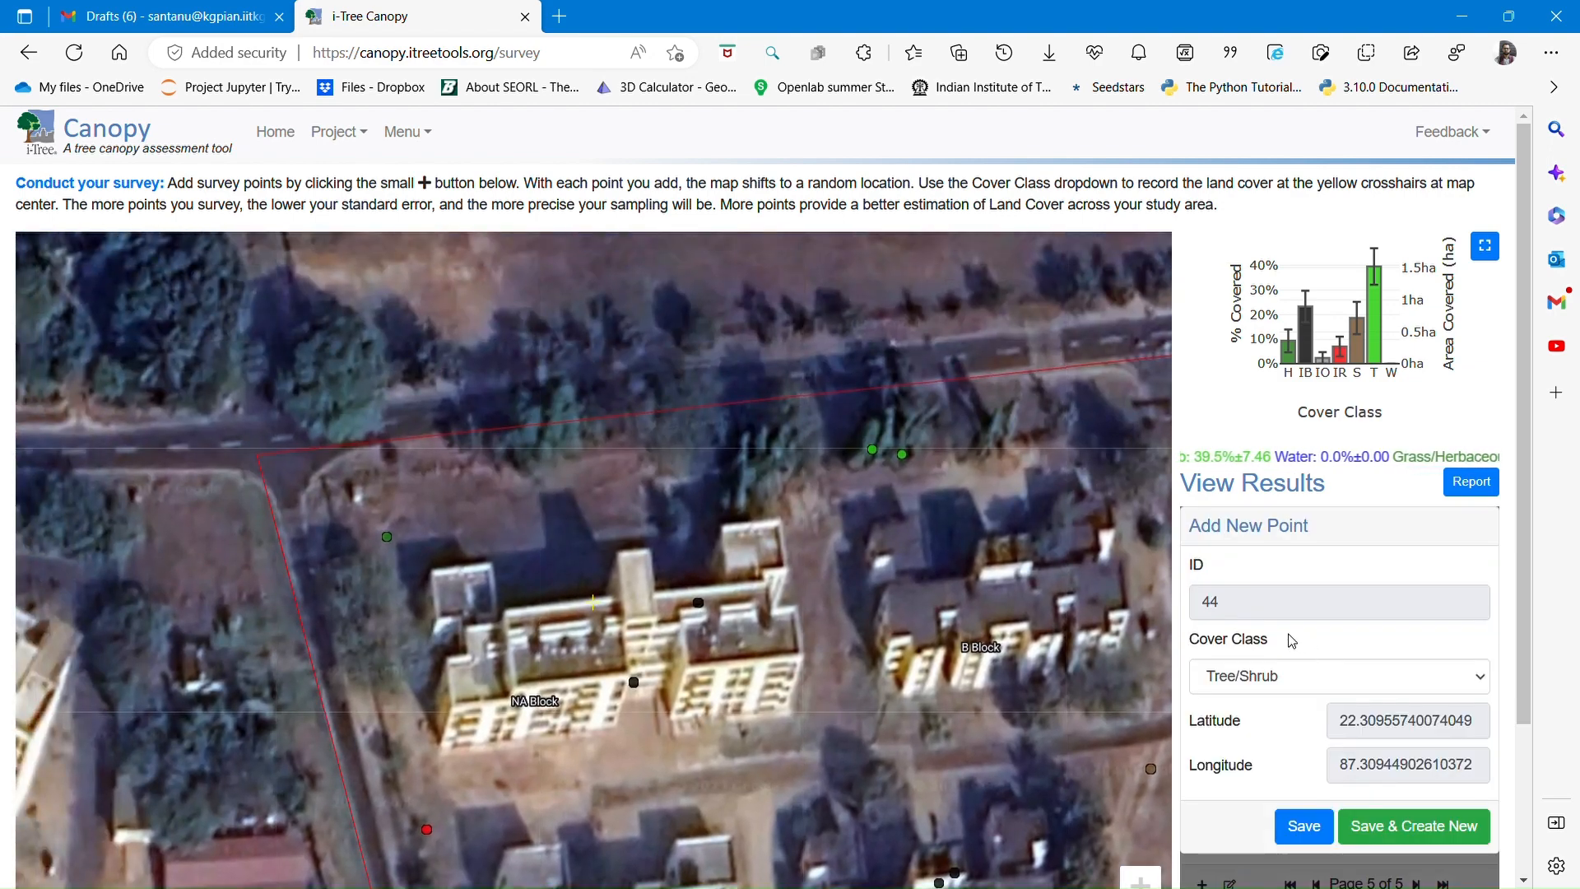
# Record survey point 44 at NA Block with the Impervious Buildings cover class and create the next point
pyautogui.click(1272, 680)
pyautogui.press('Up')
pyautogui.press('Up')
pyautogui.press('Up')
pyautogui.press('Up')
pyautogui.press('Tab')
pyautogui.press('Tab')
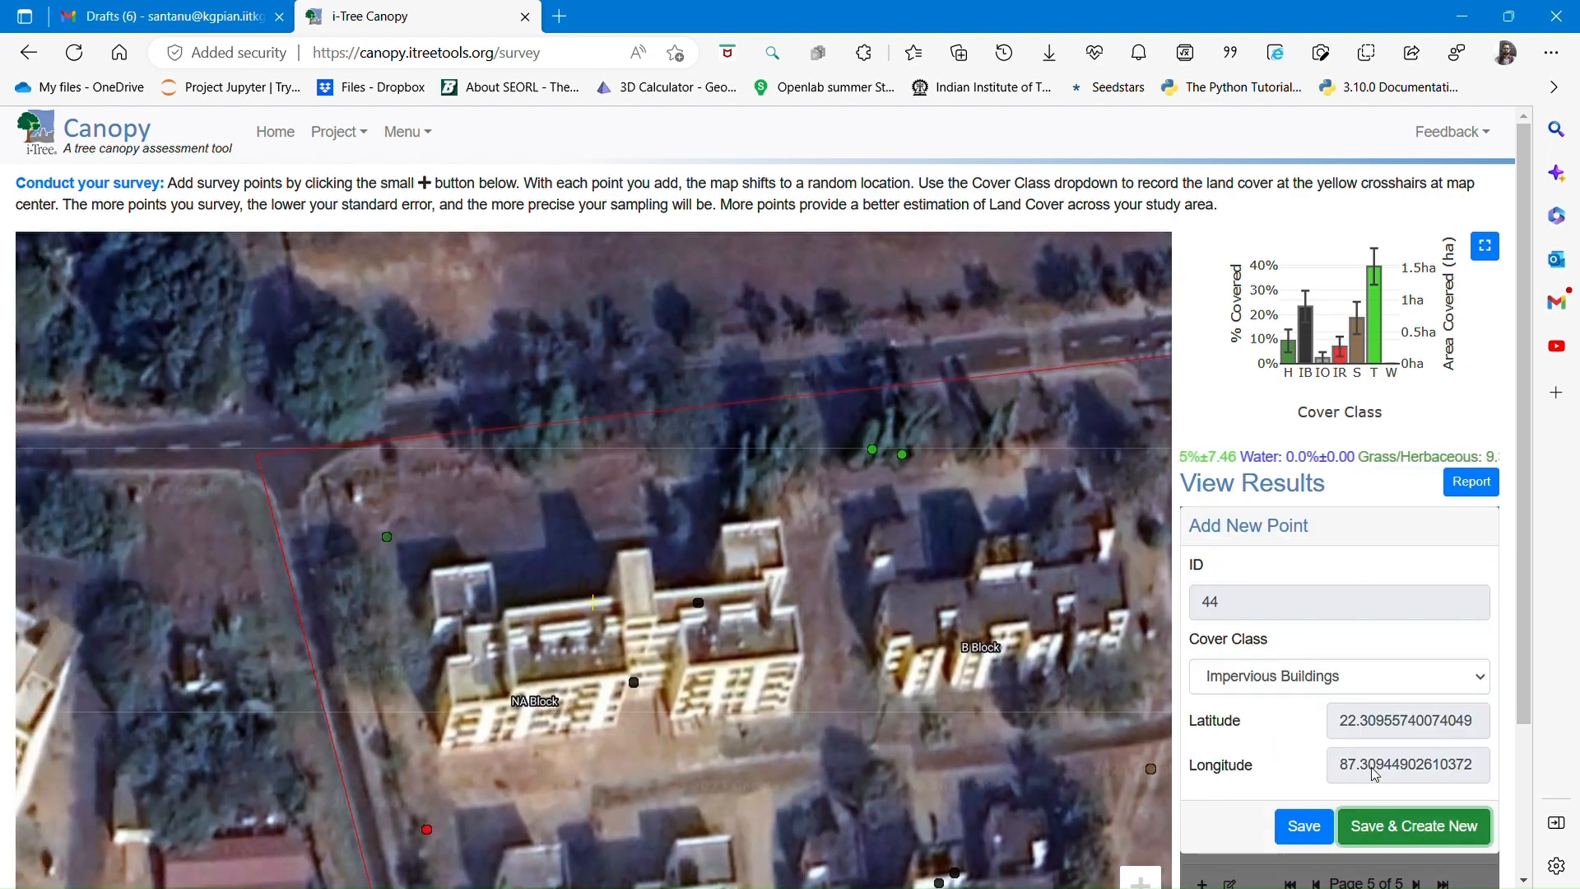
pyautogui.press('Return')
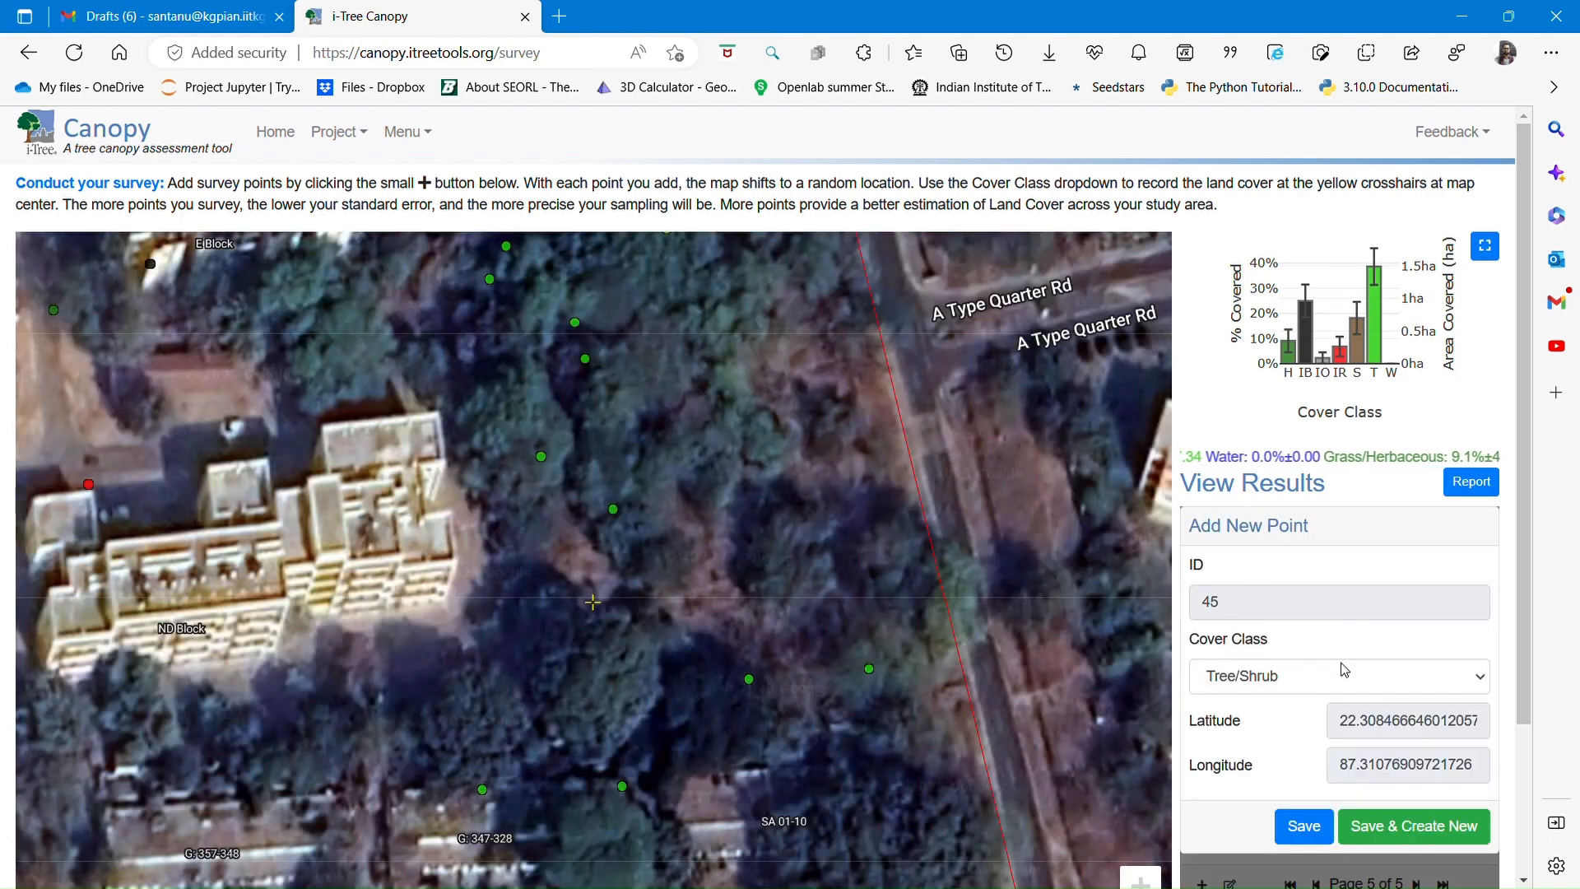
# Record survey points 45 and 46 with the Tree/Shrub cover class and point 47 beside D Block with Grass/Herbaceous
pyautogui.click(1377, 841)
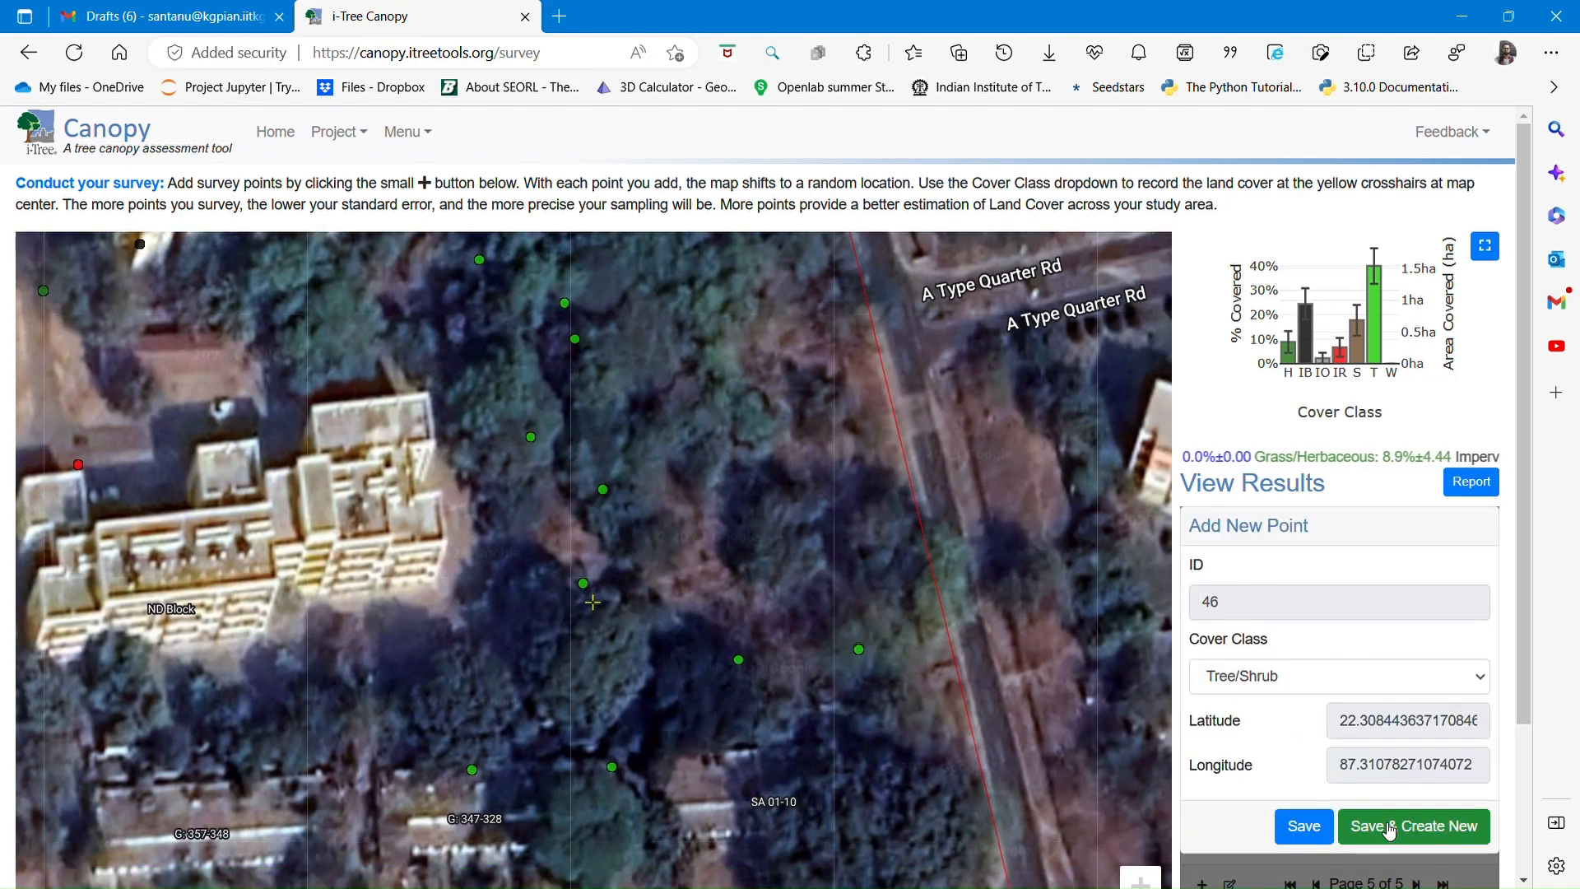
pyautogui.click(1385, 824)
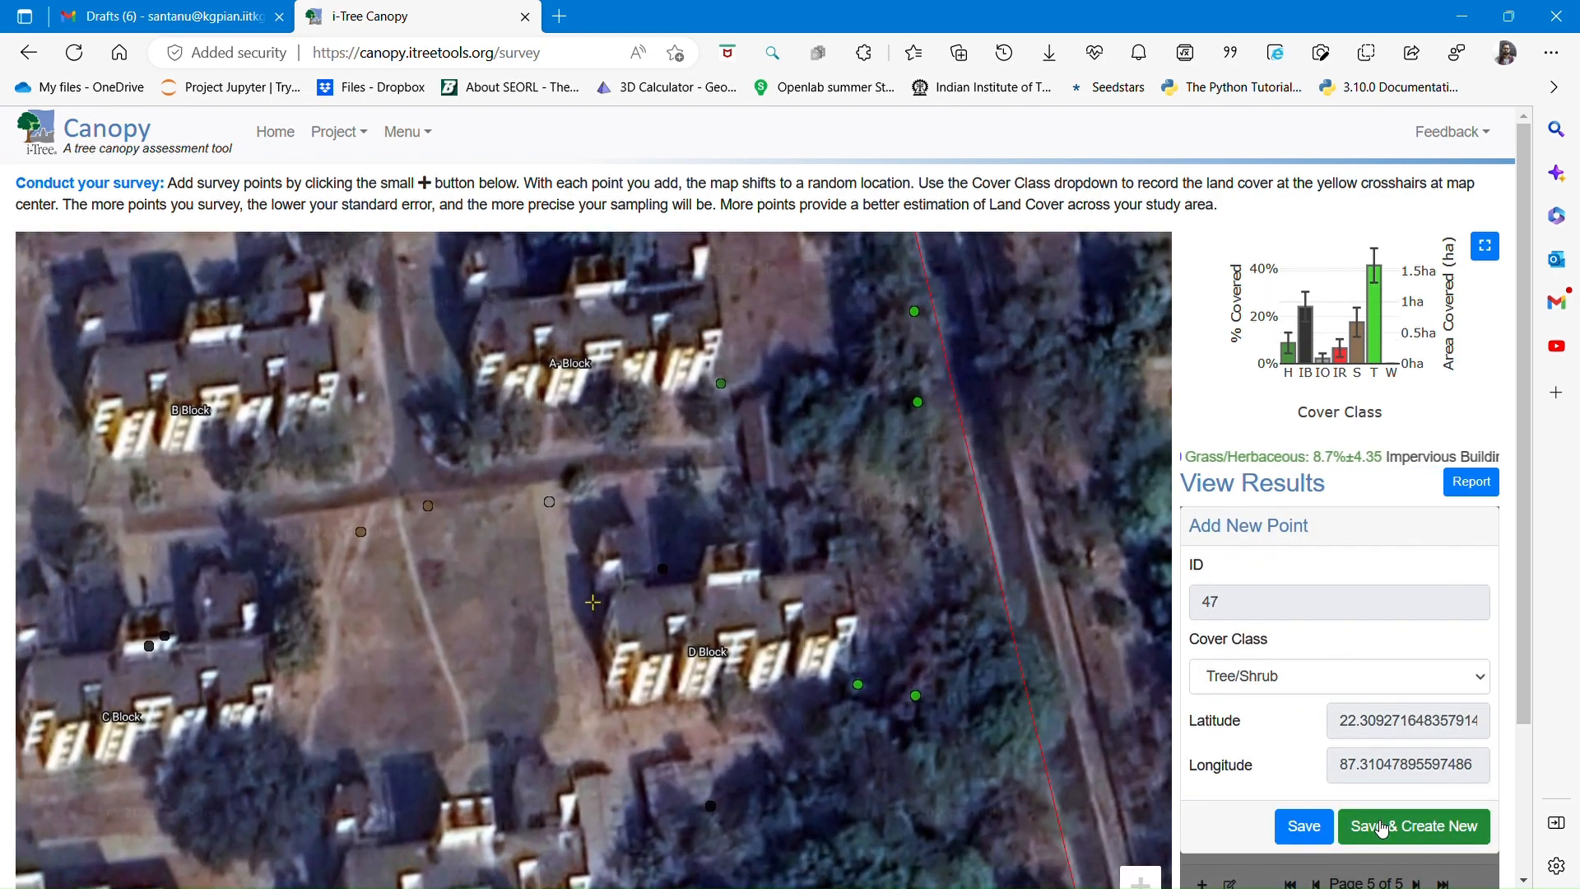
pyautogui.click(1311, 685)
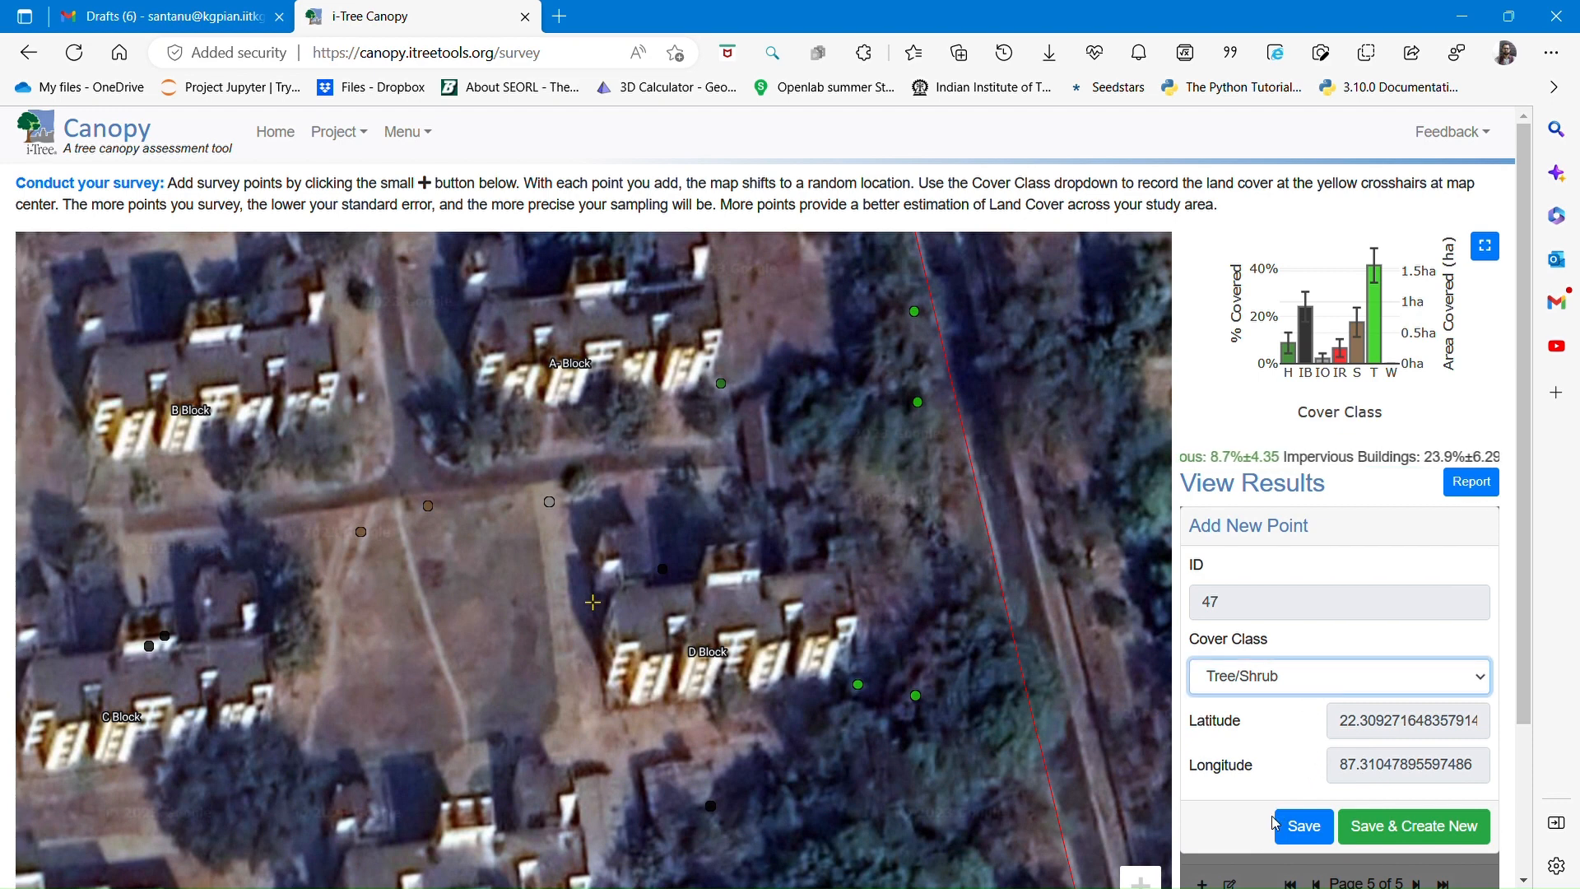
pyautogui.click(1290, 731)
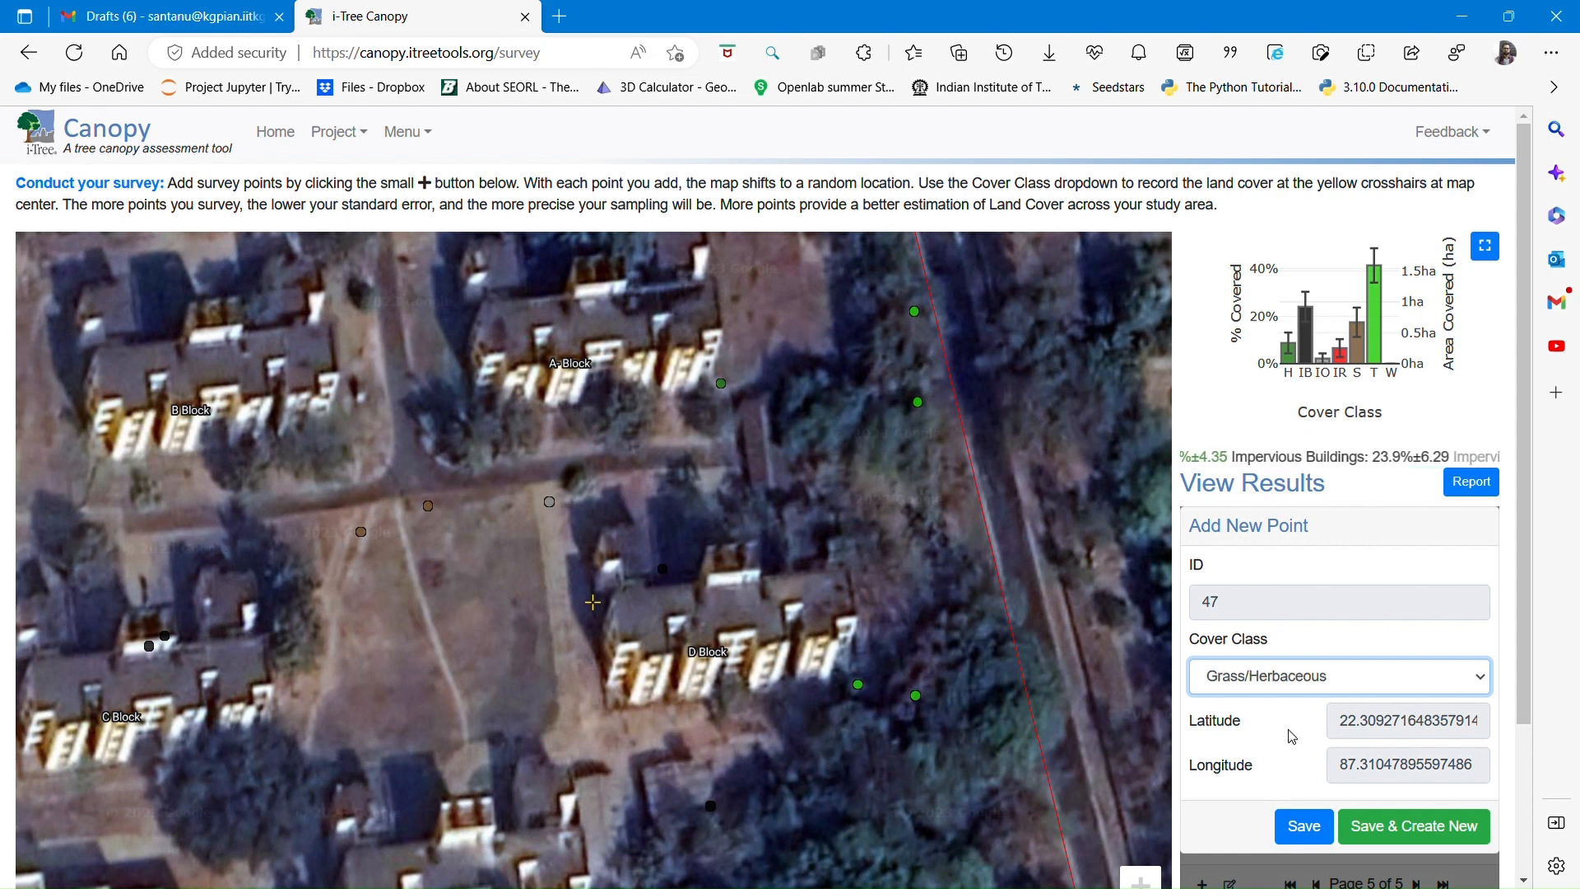
pyautogui.click(1387, 827)
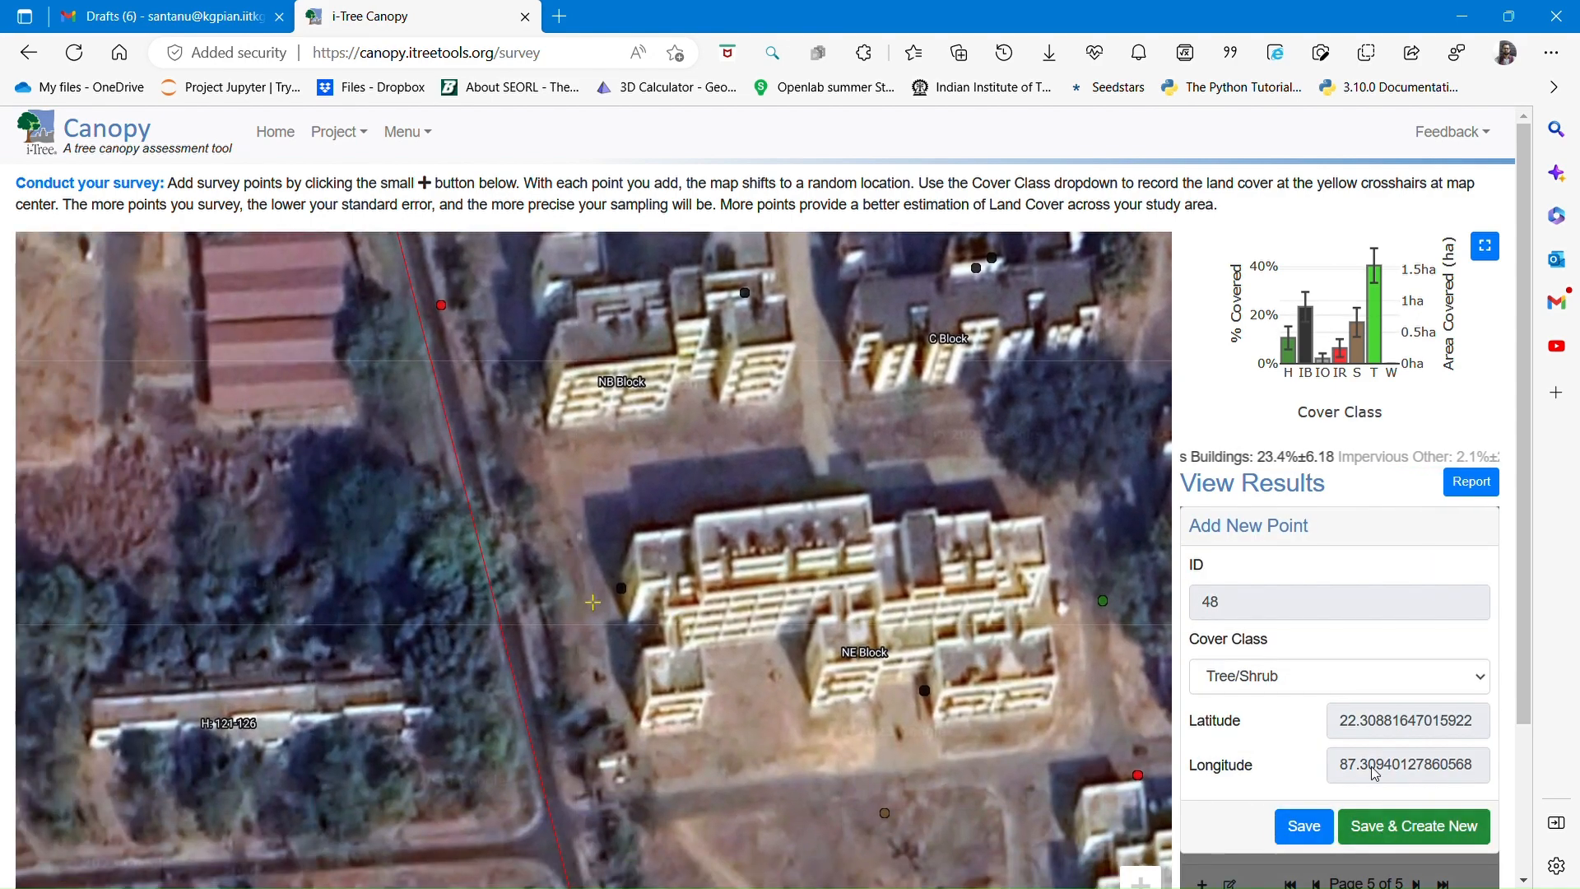
# Record survey point 48 near NE Block with the Soil/Bare Ground cover class and point 49 with Grass/Herbaceous
pyautogui.click(1293, 670)
pyautogui.click(1257, 822)
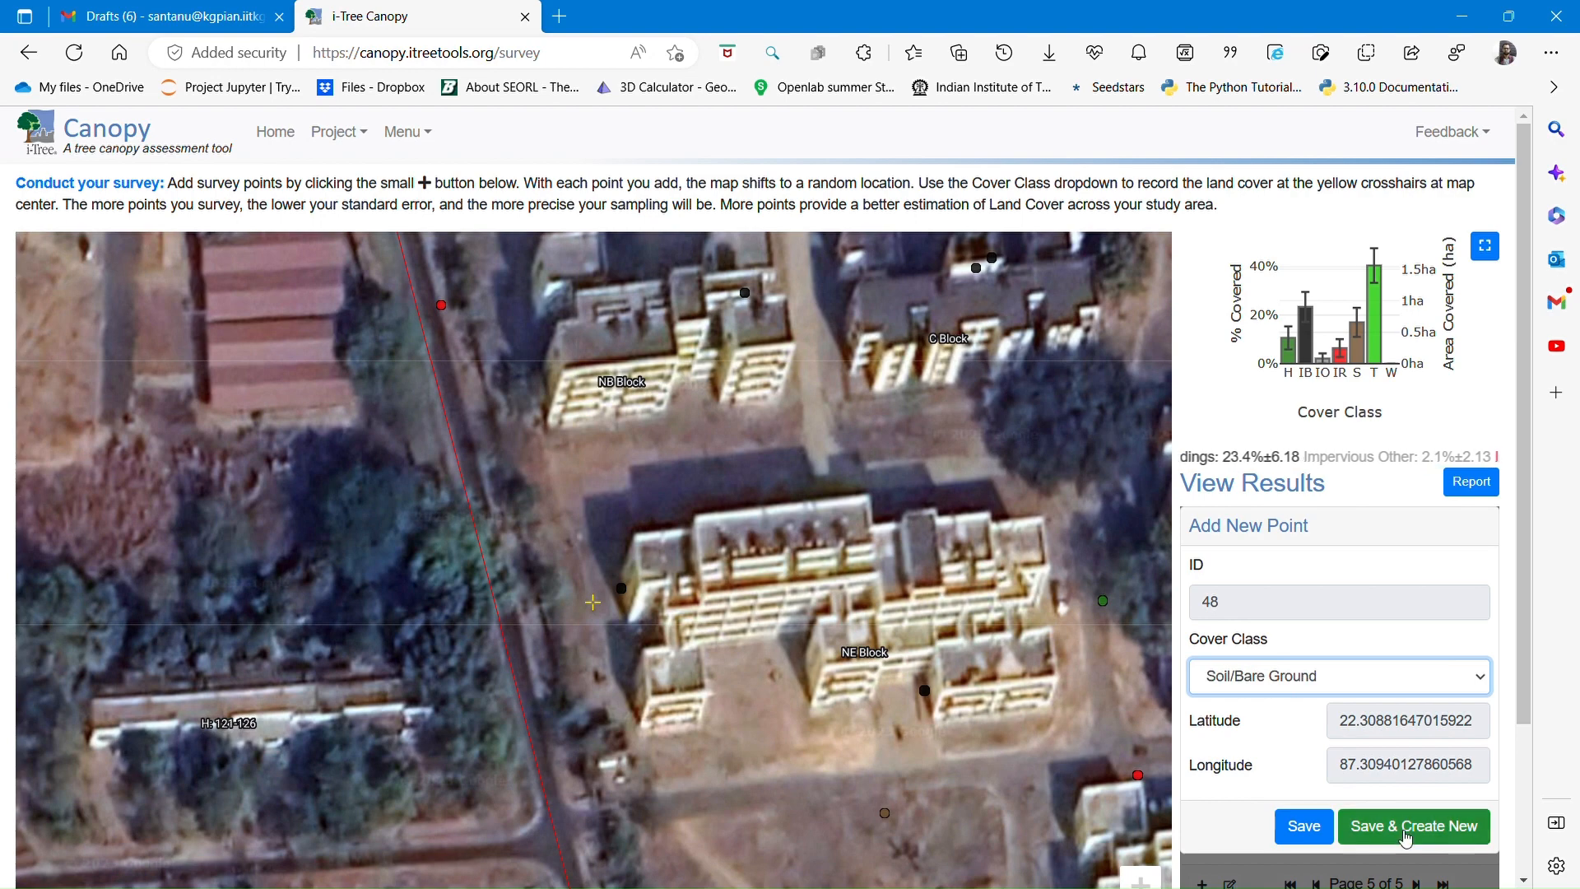
pyautogui.click(1405, 833)
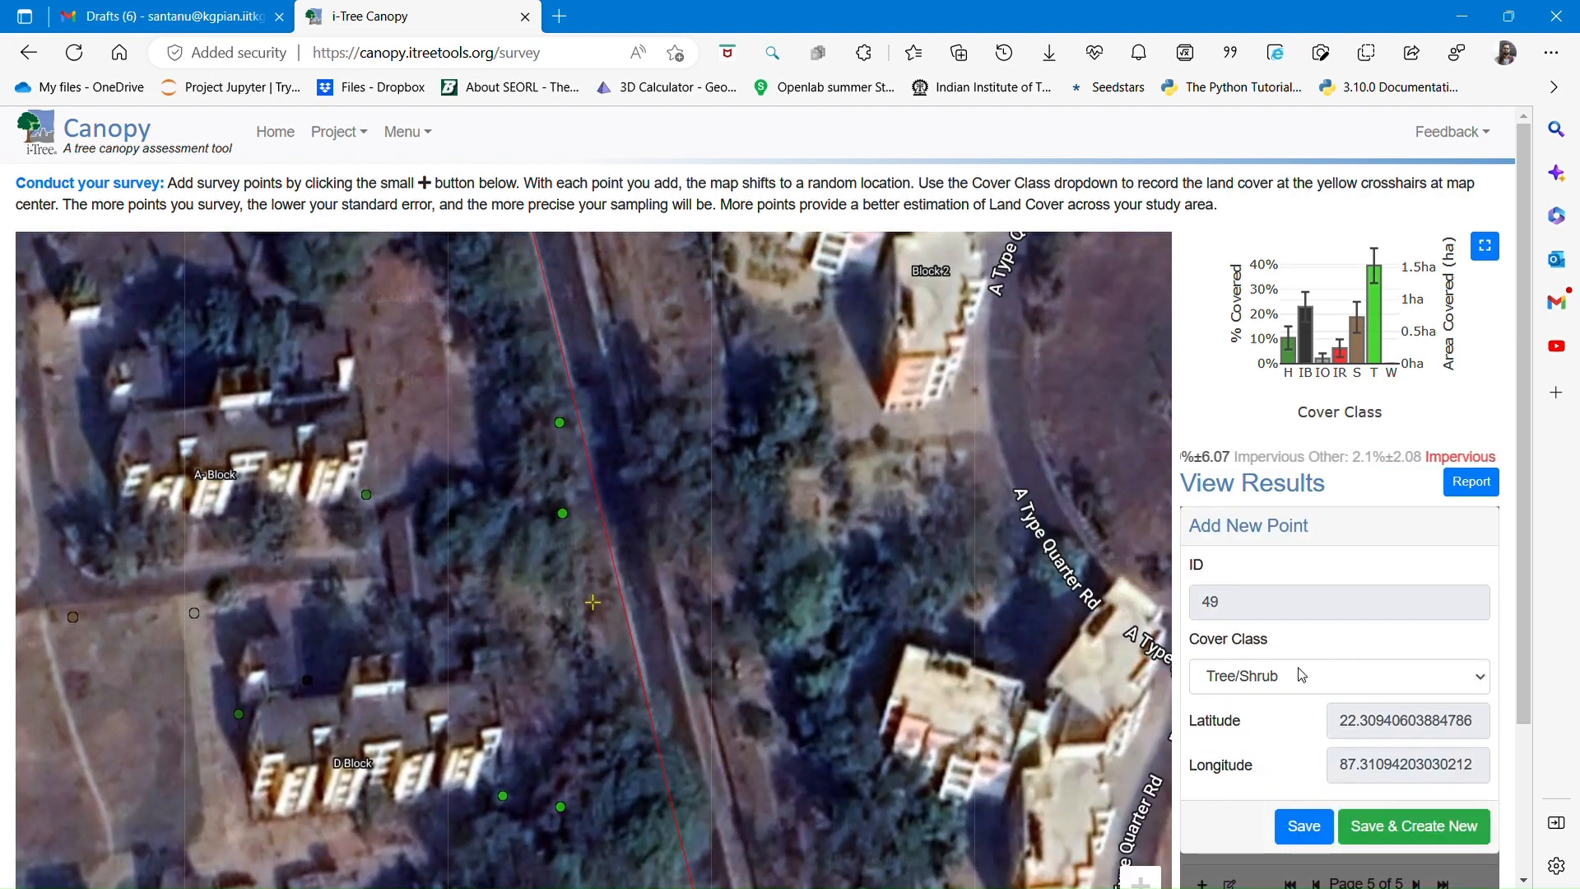
pyautogui.click(1278, 677)
pyautogui.click(1270, 735)
pyautogui.click(1405, 826)
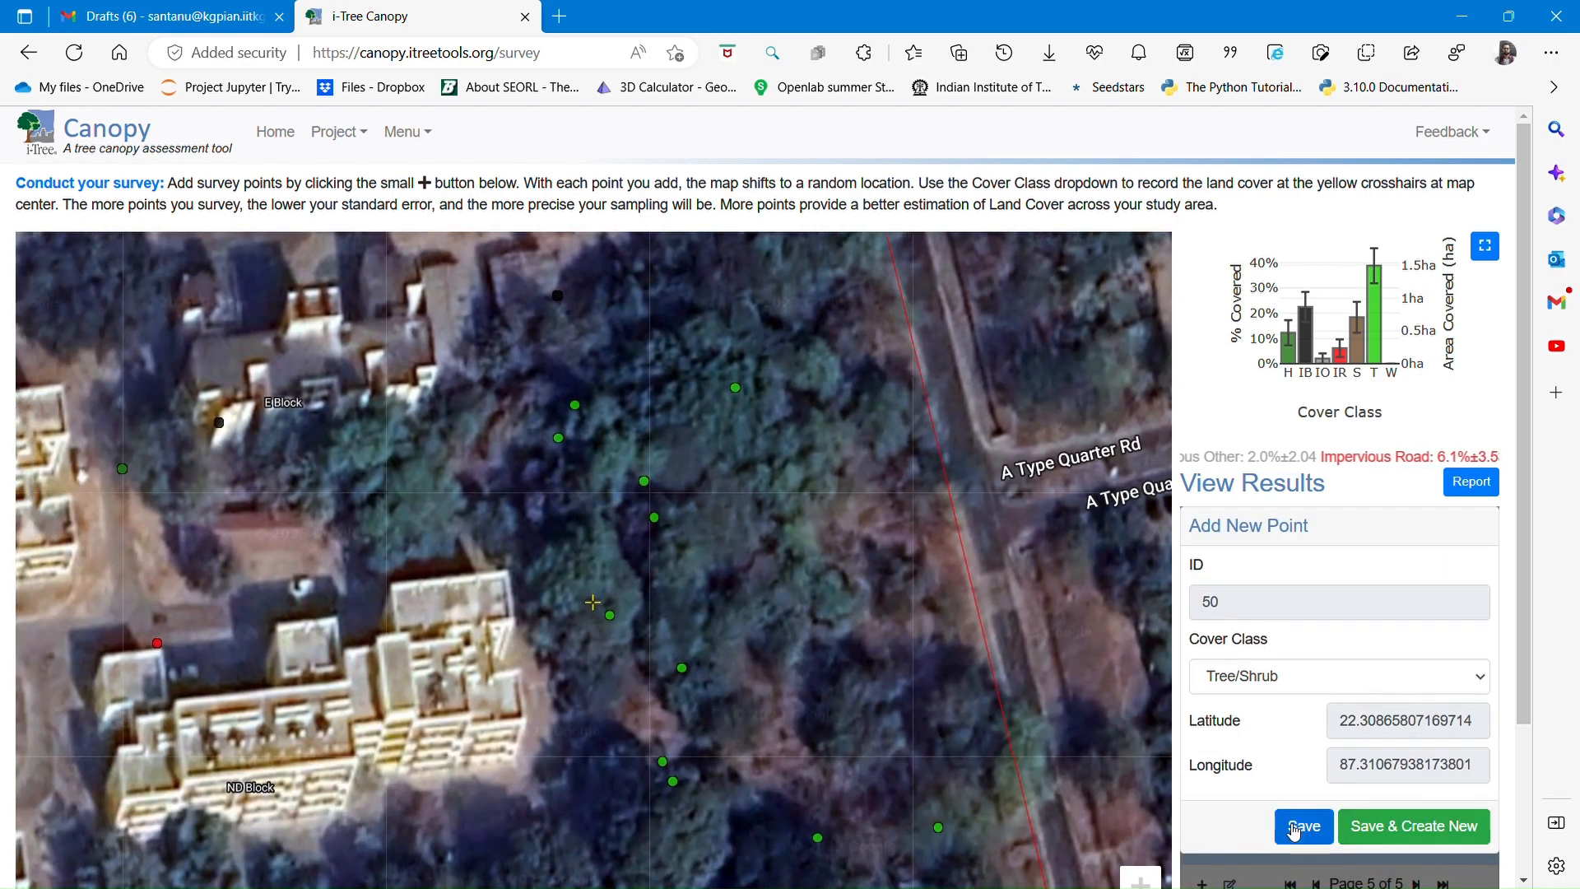
# Record survey point 50 with the Tree/Shrub cover class and save point 51 at NE Block as Impervious Buildings without creating another
pyautogui.click(1389, 827)
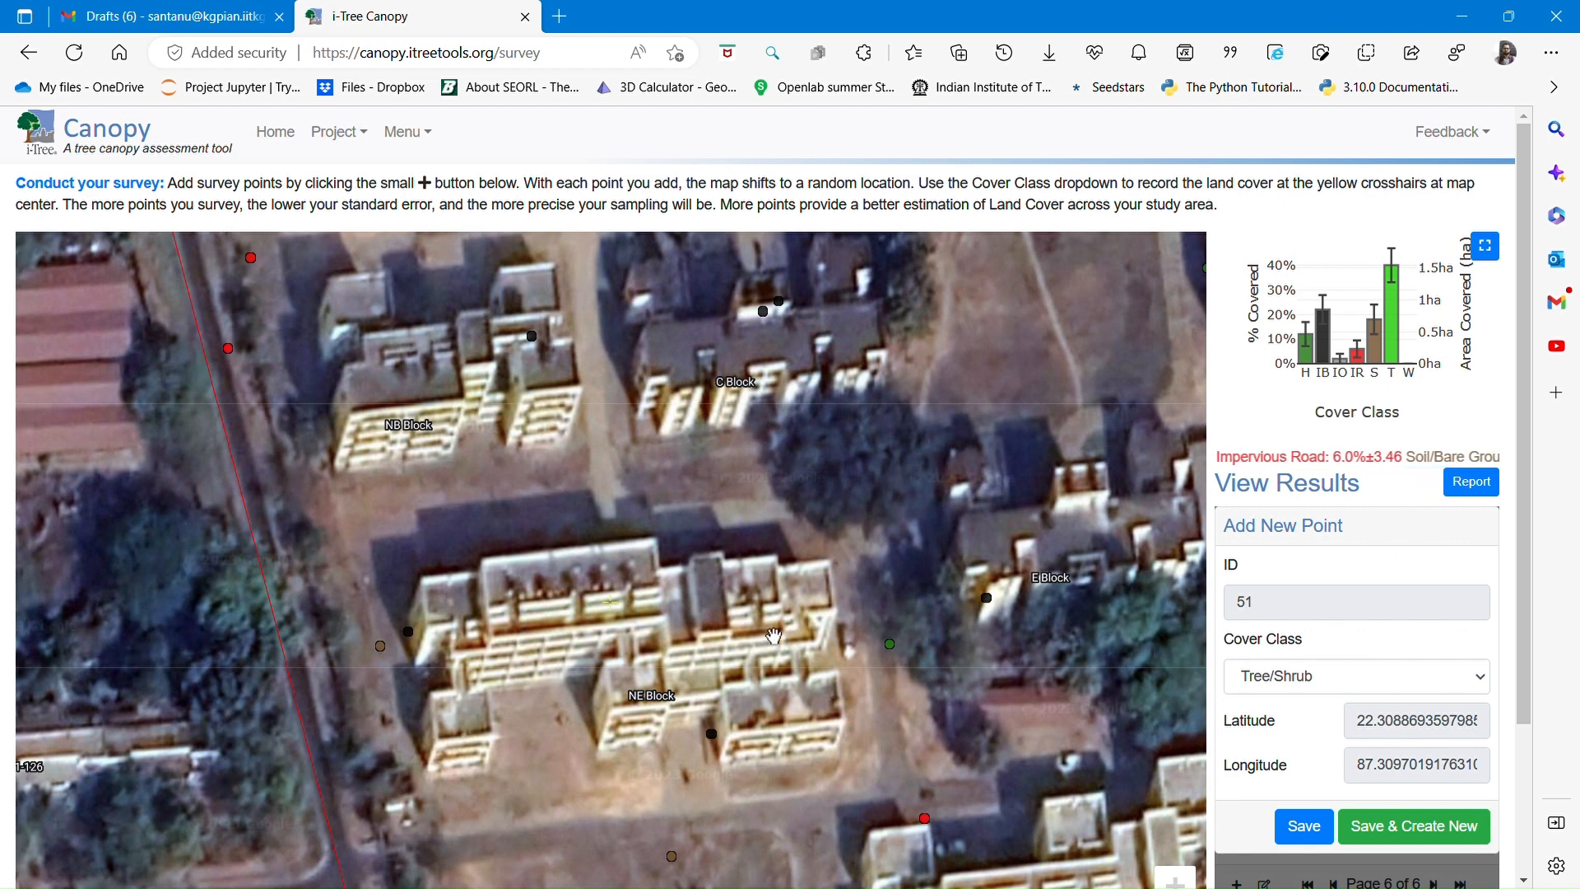
pyautogui.click(1301, 683)
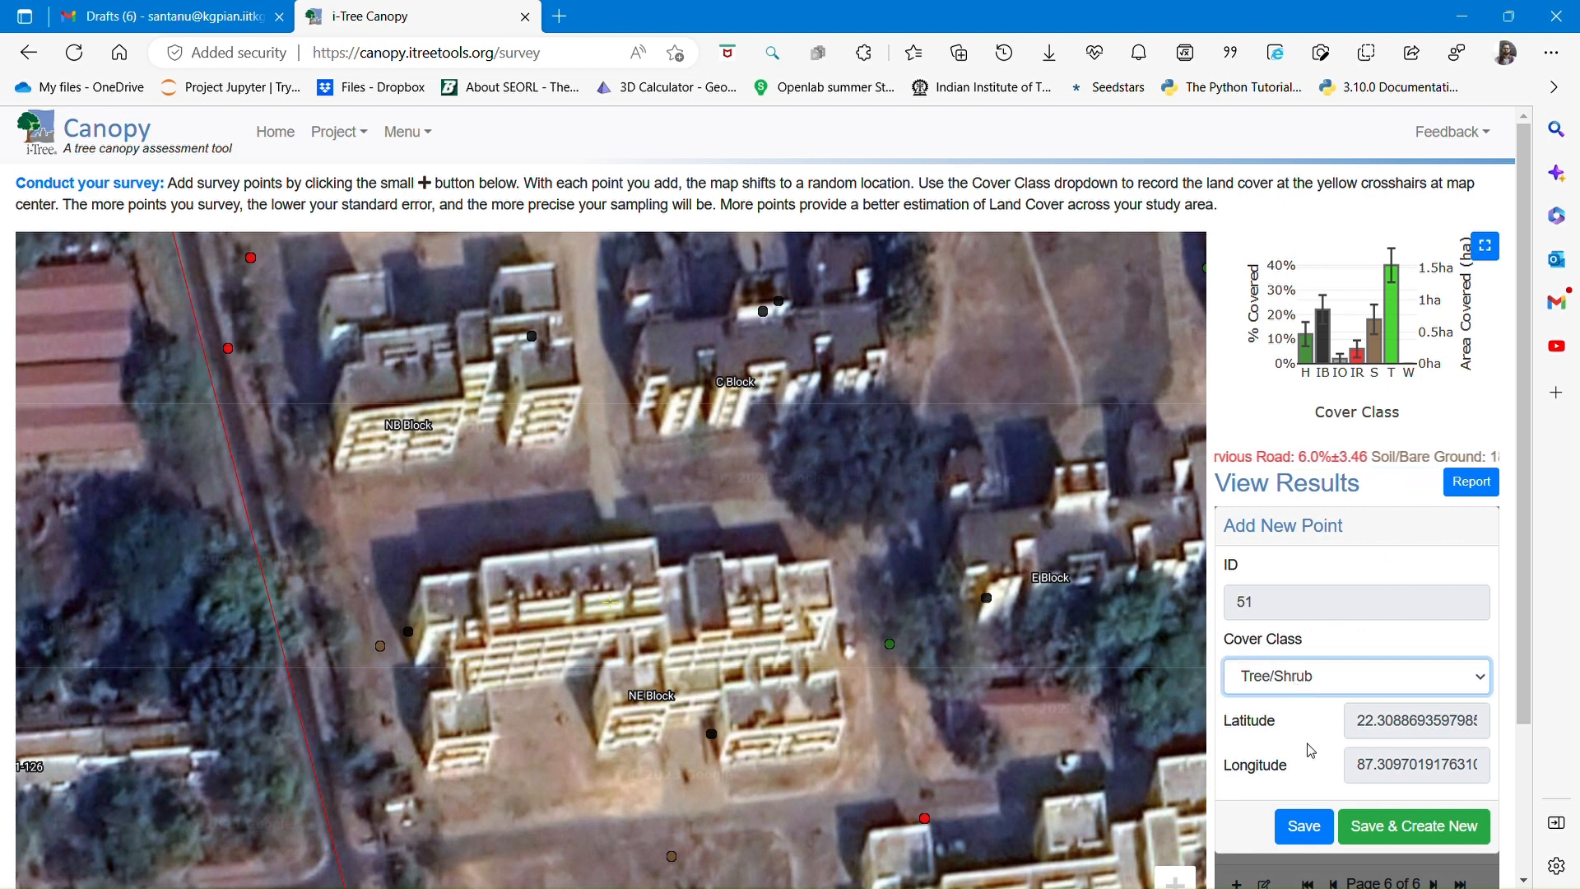
pyautogui.press('i')
pyautogui.click(1303, 826)
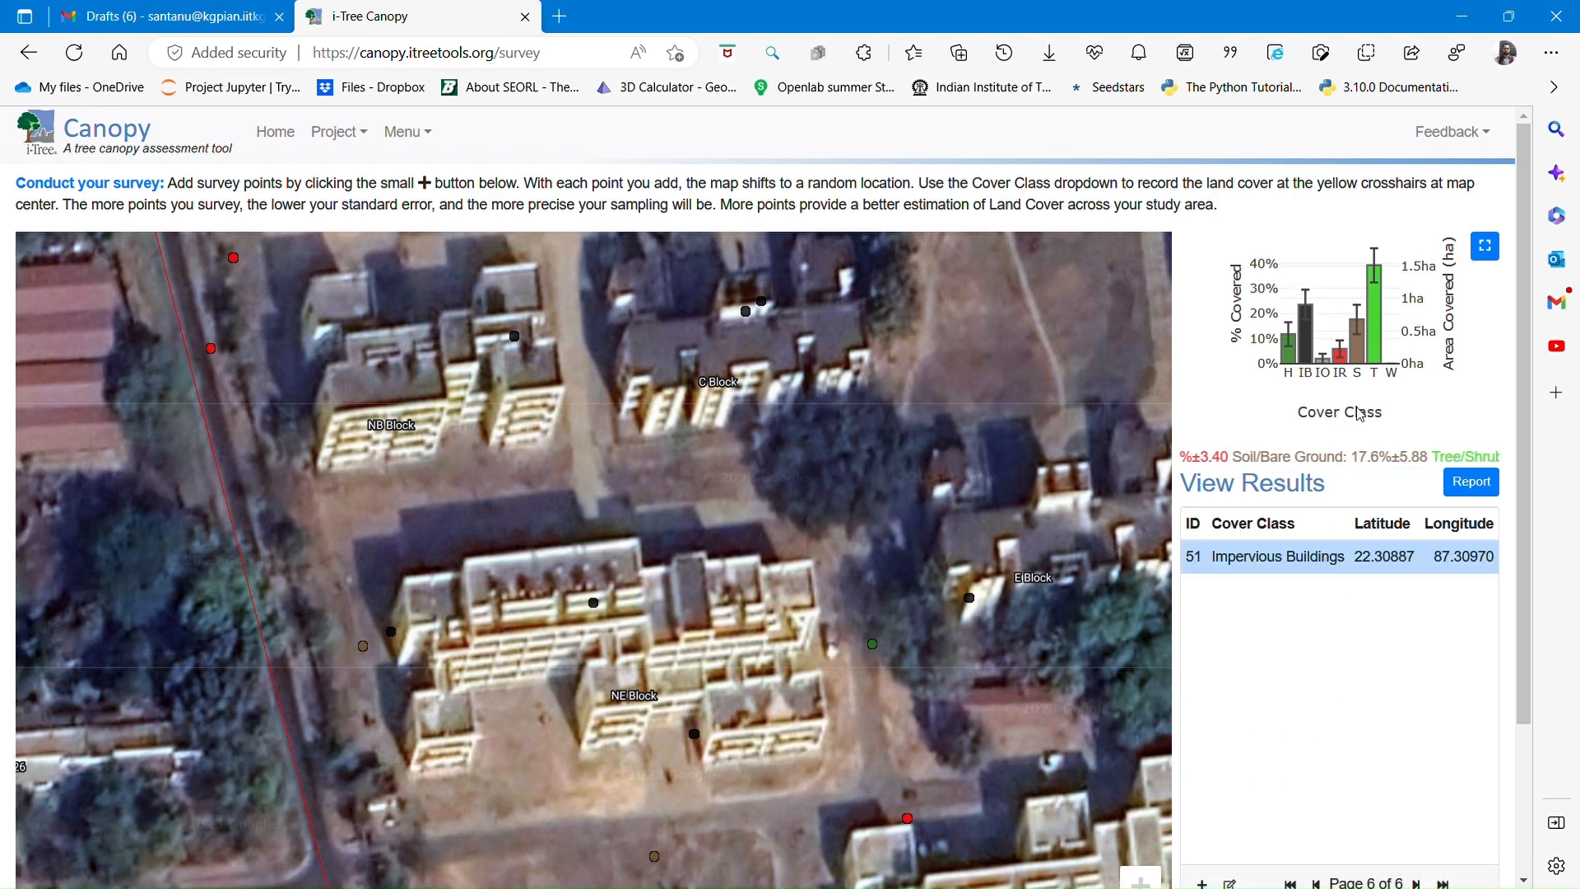
# Save the survey project to a named project file
pyautogui.scroll(-2, 1348, 626)
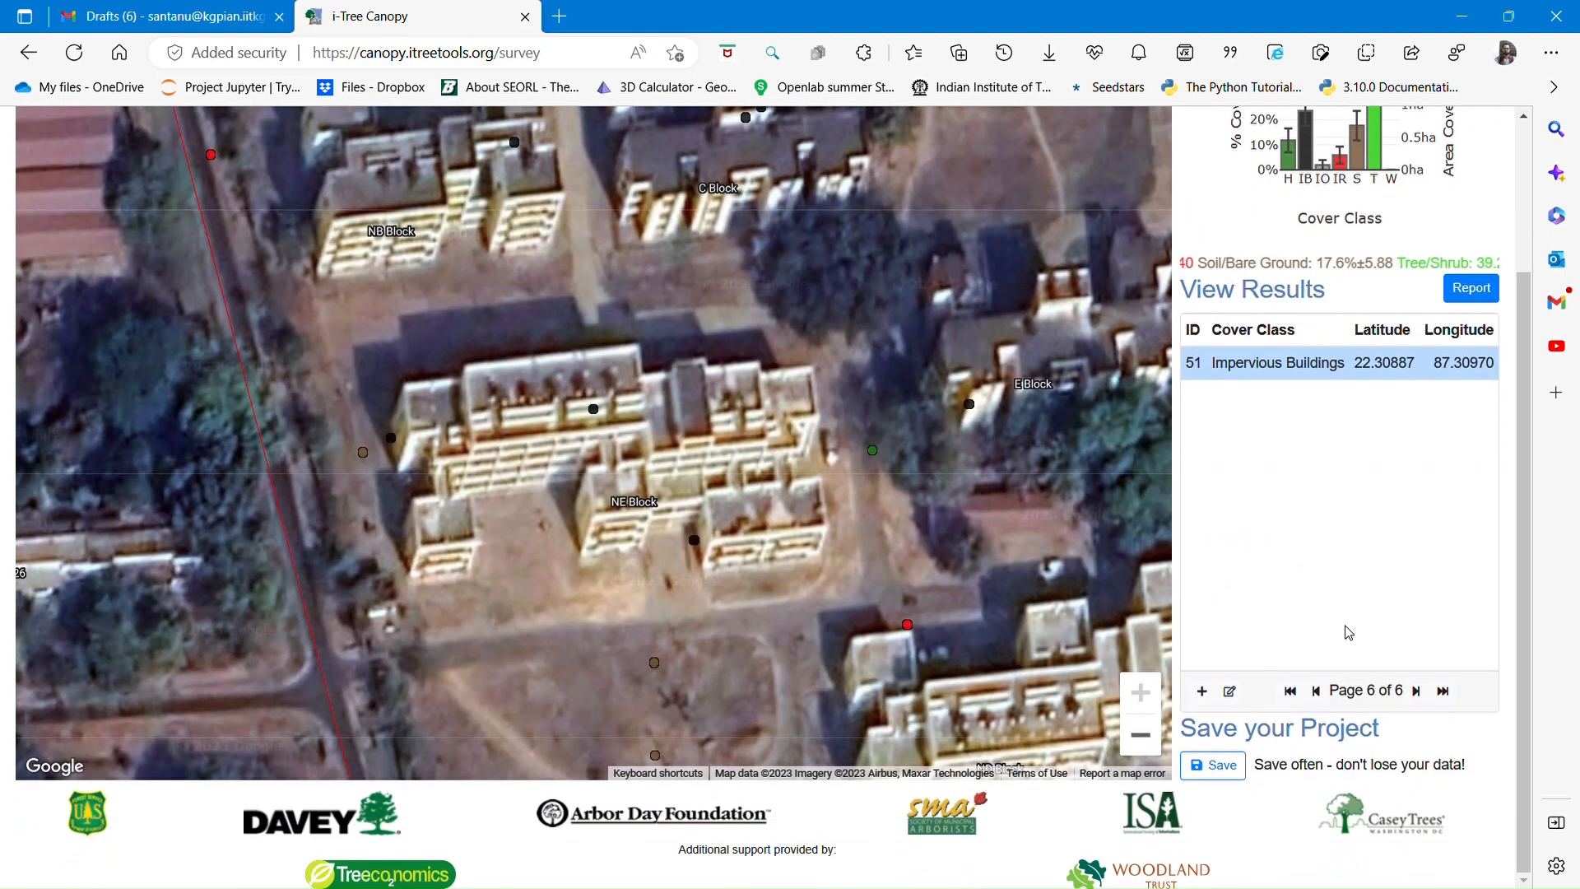
pyautogui.click(1226, 762)
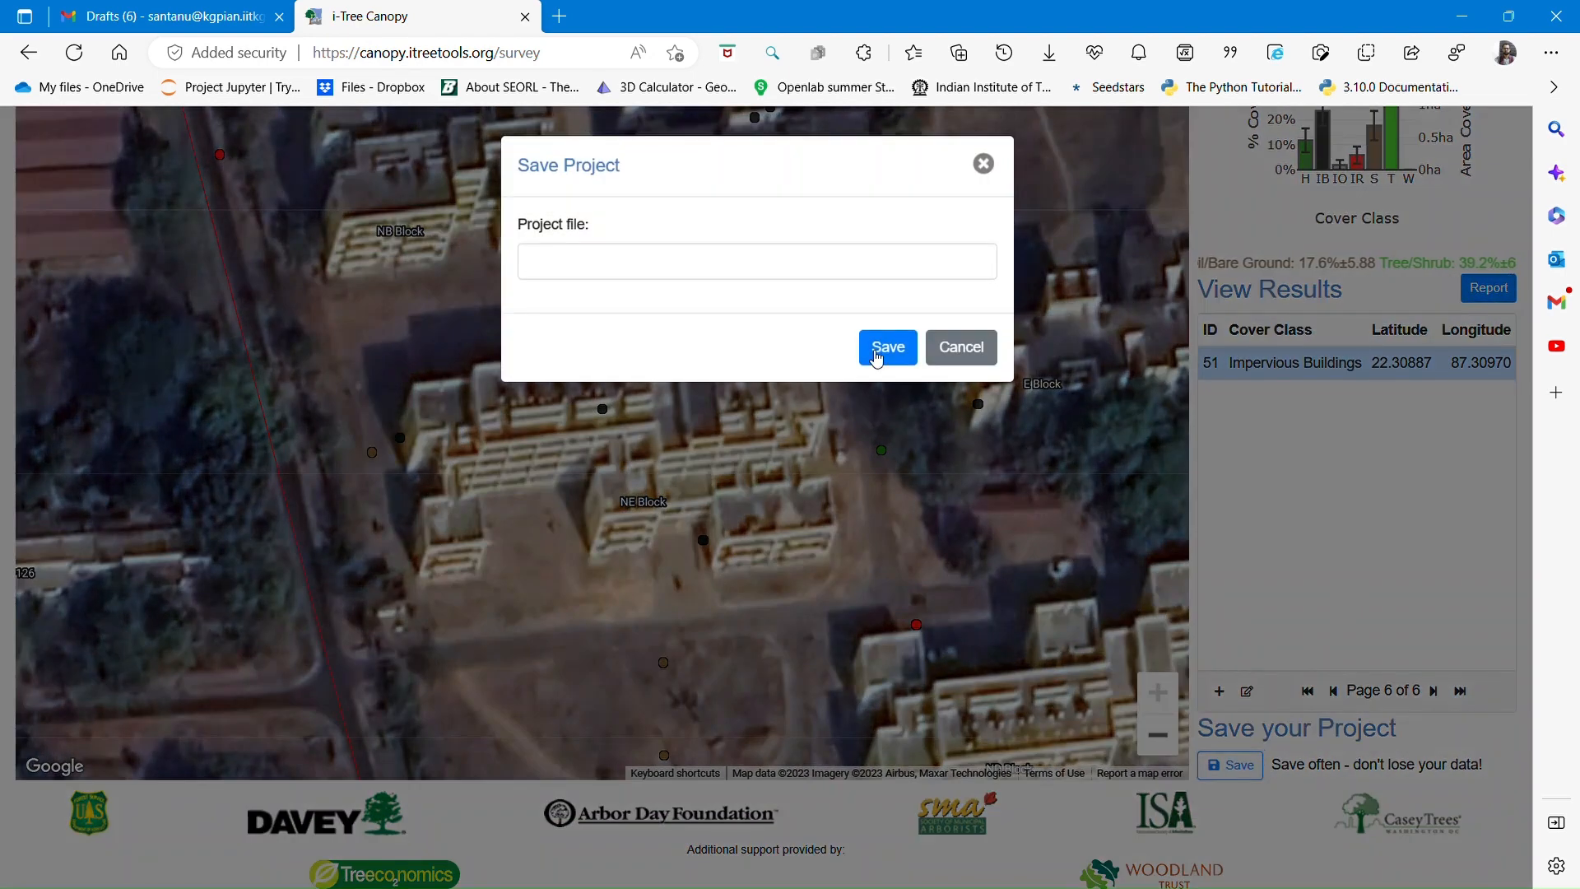
pyautogui.click(759, 266)
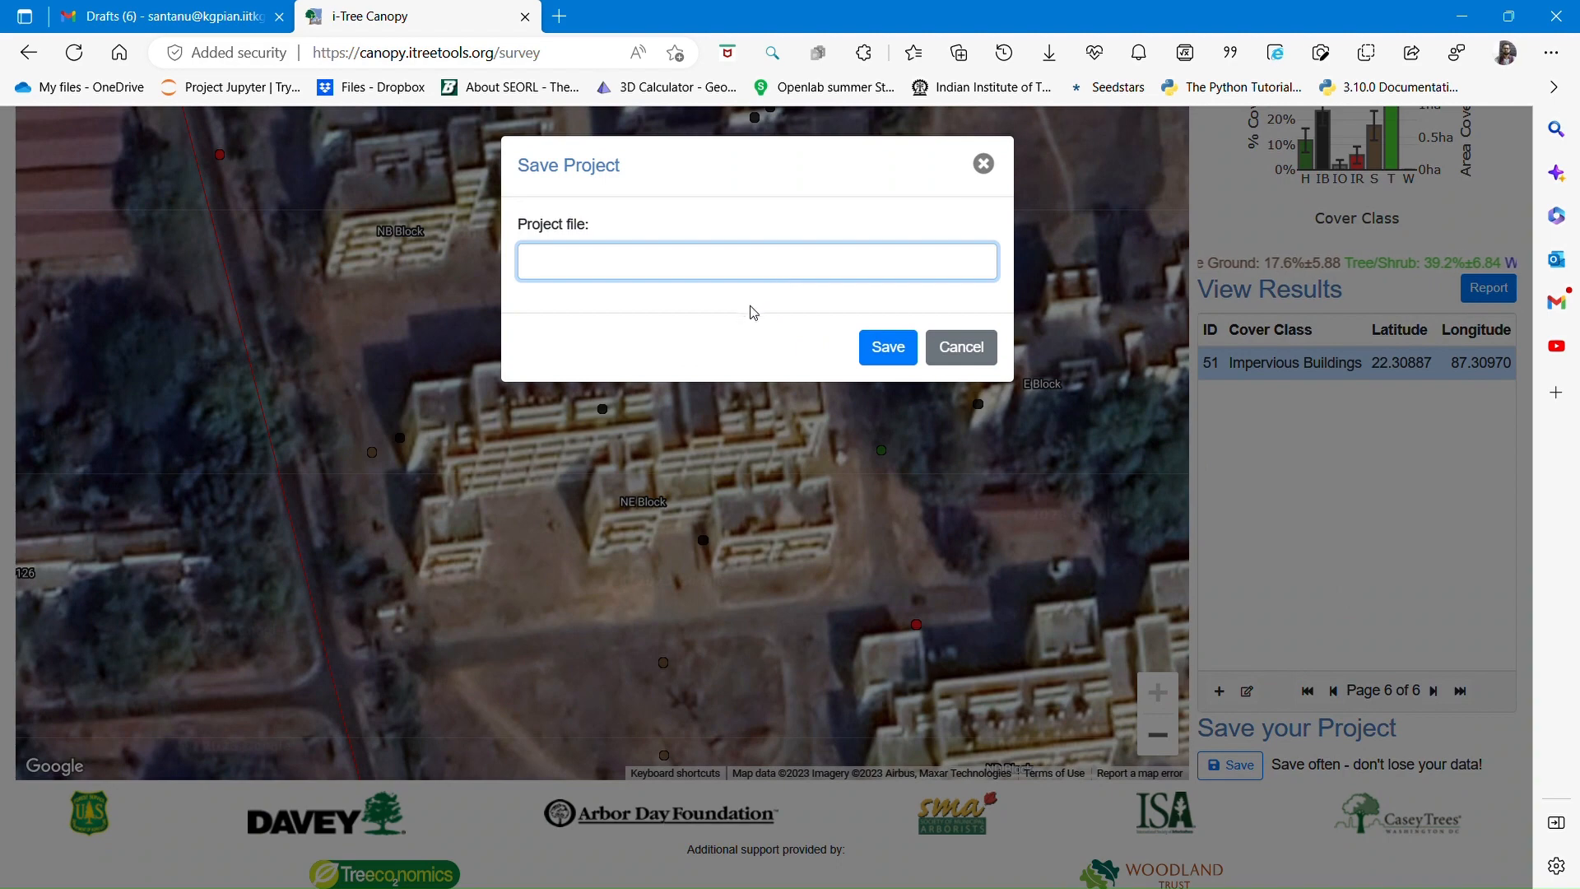
pyautogui.click(770, 330)
pyautogui.click(886, 346)
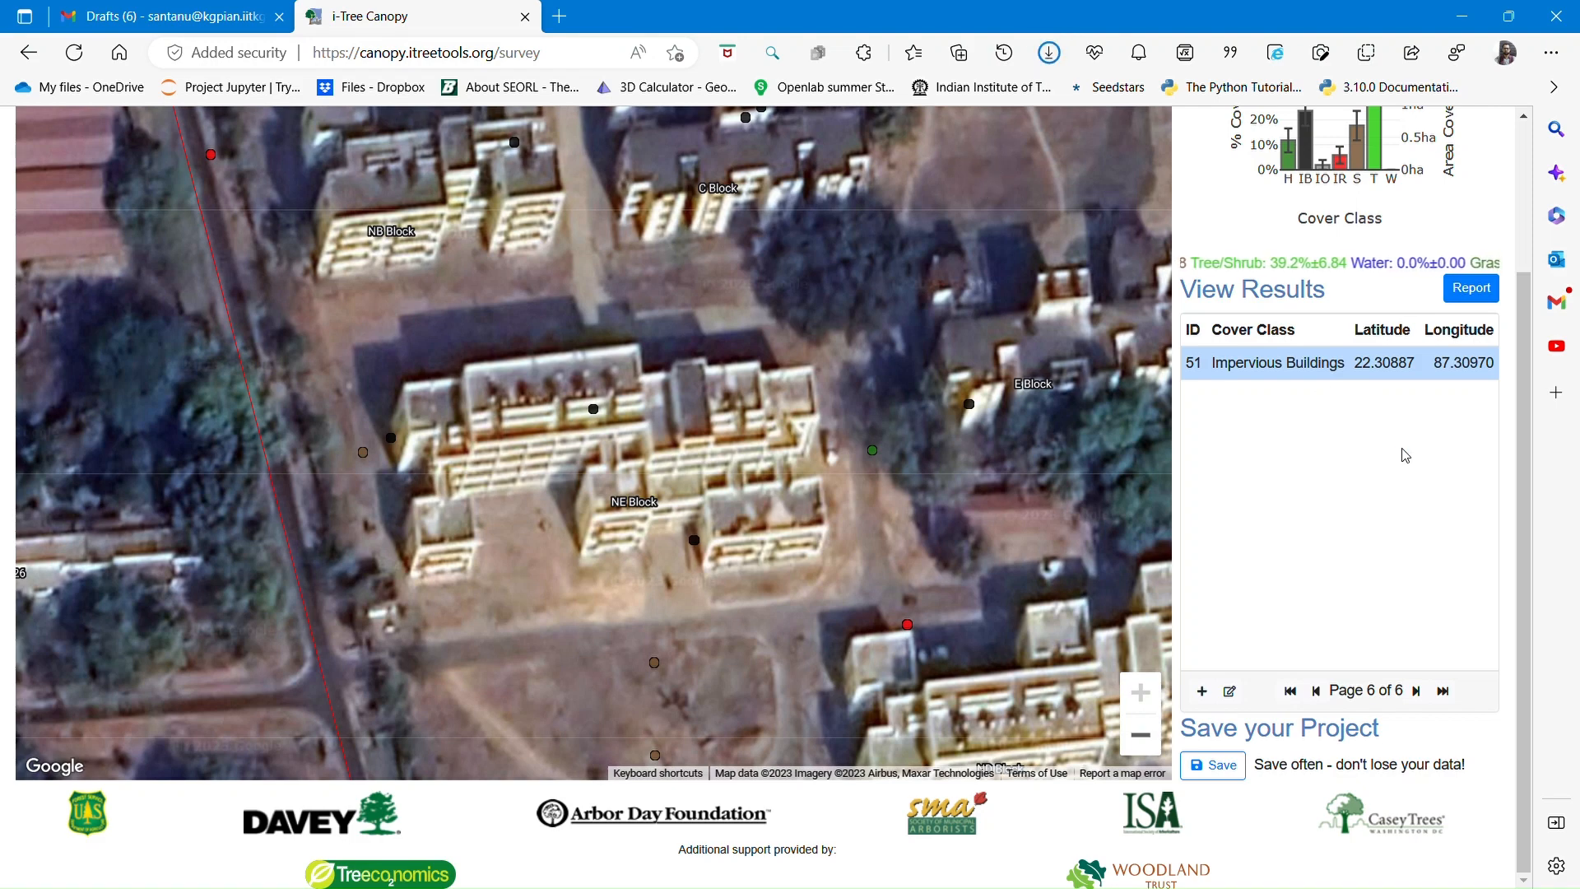
# Generate the Cover Assessment and Tree Benefits Report and review its land cover, carbon, air pollution and hydrological tables
pyautogui.click(1481, 287)
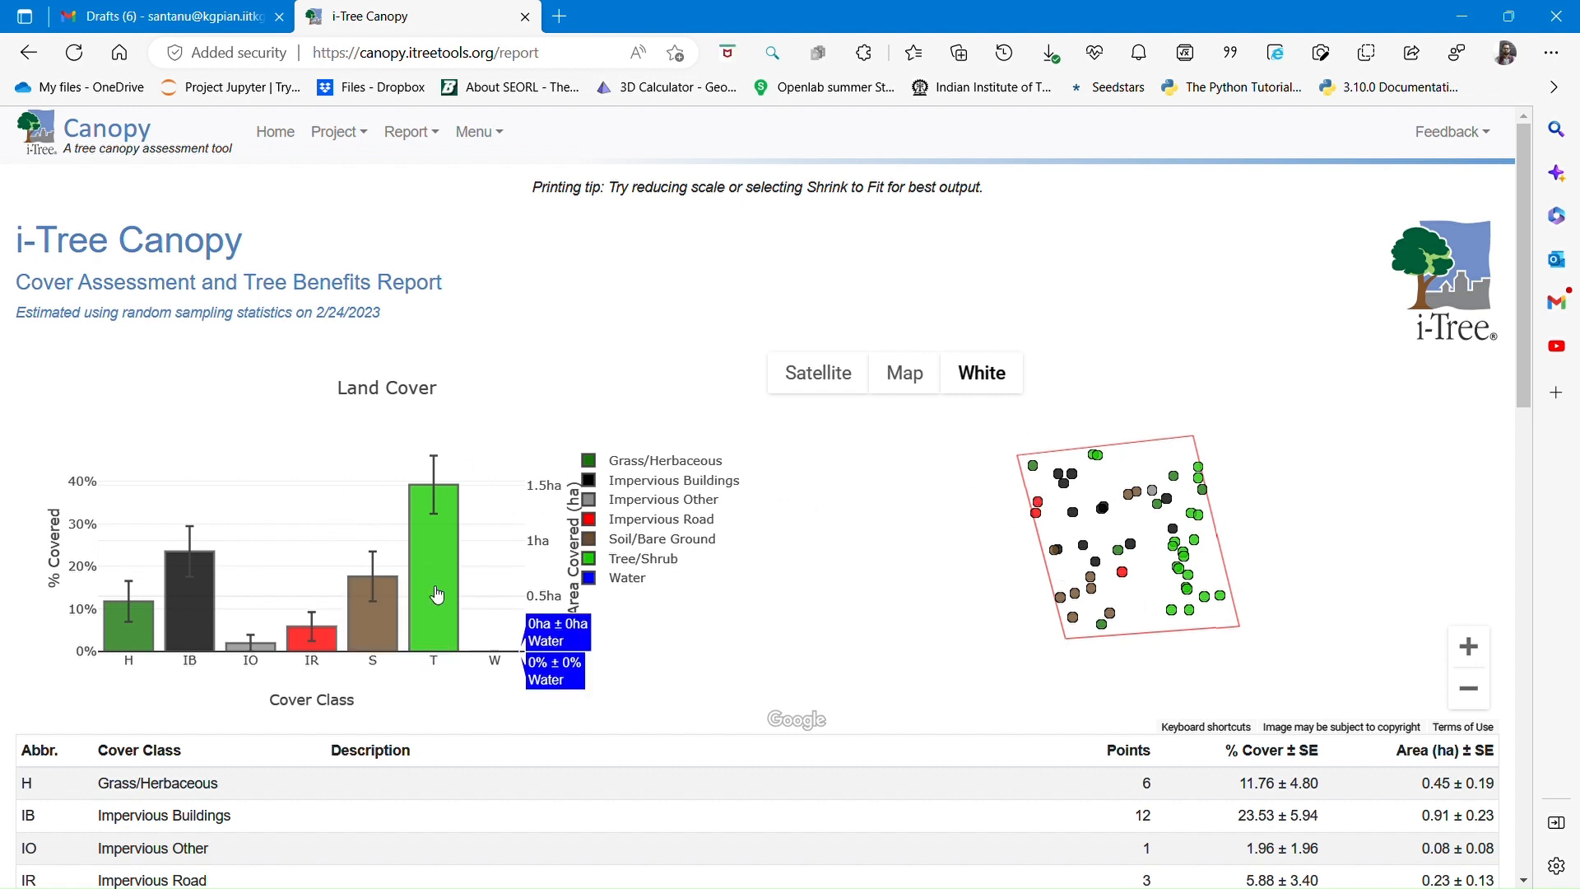
pyautogui.scroll(-5, 740, 568)
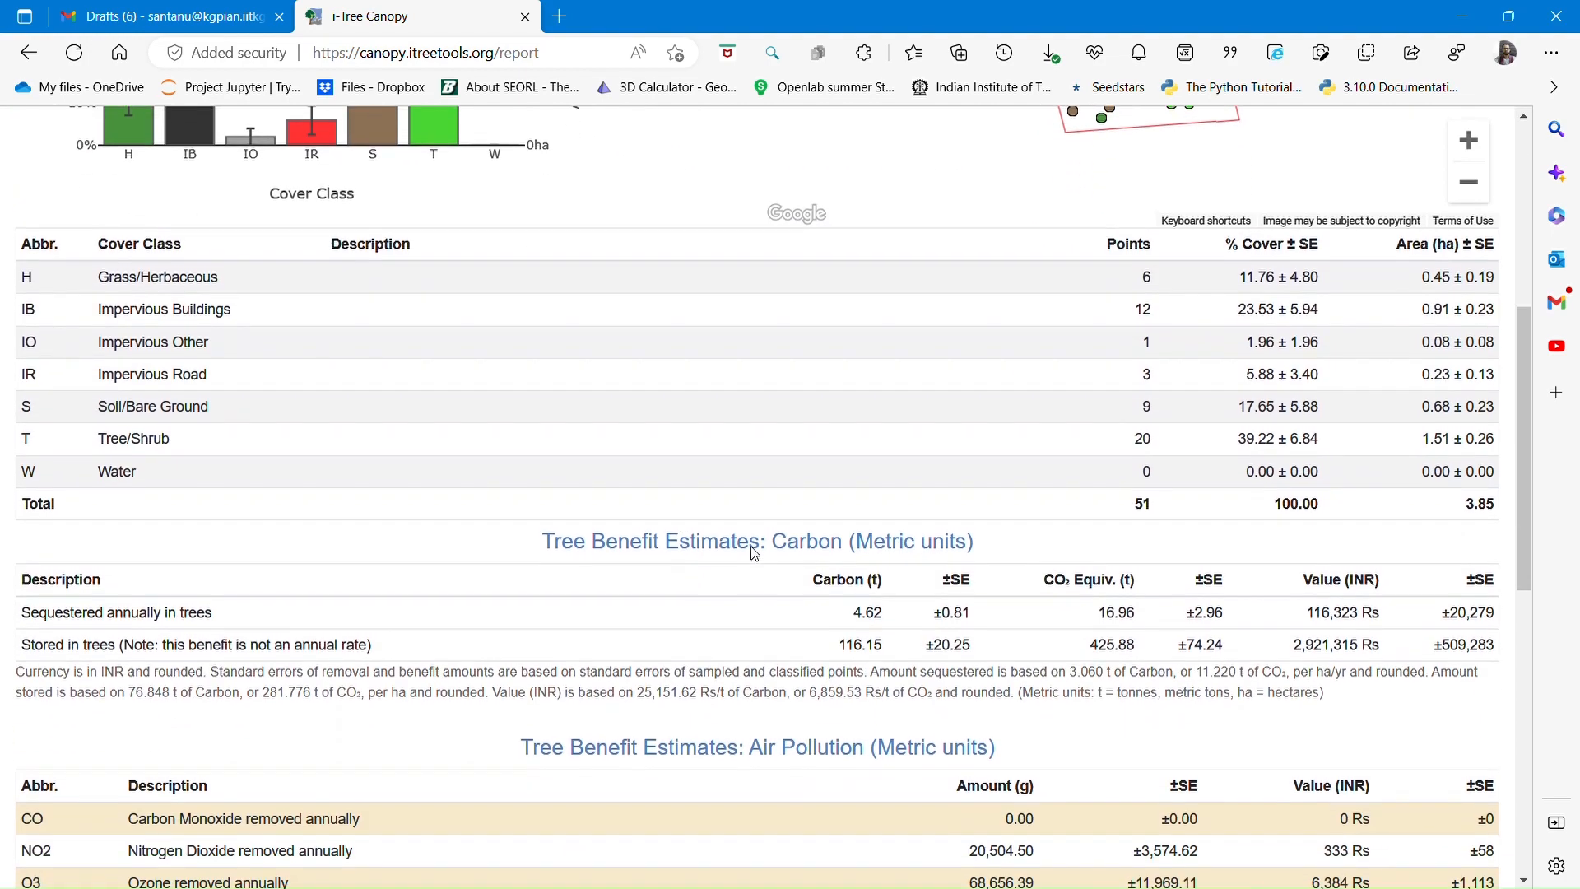
pyautogui.scroll(-9, 755, 554)
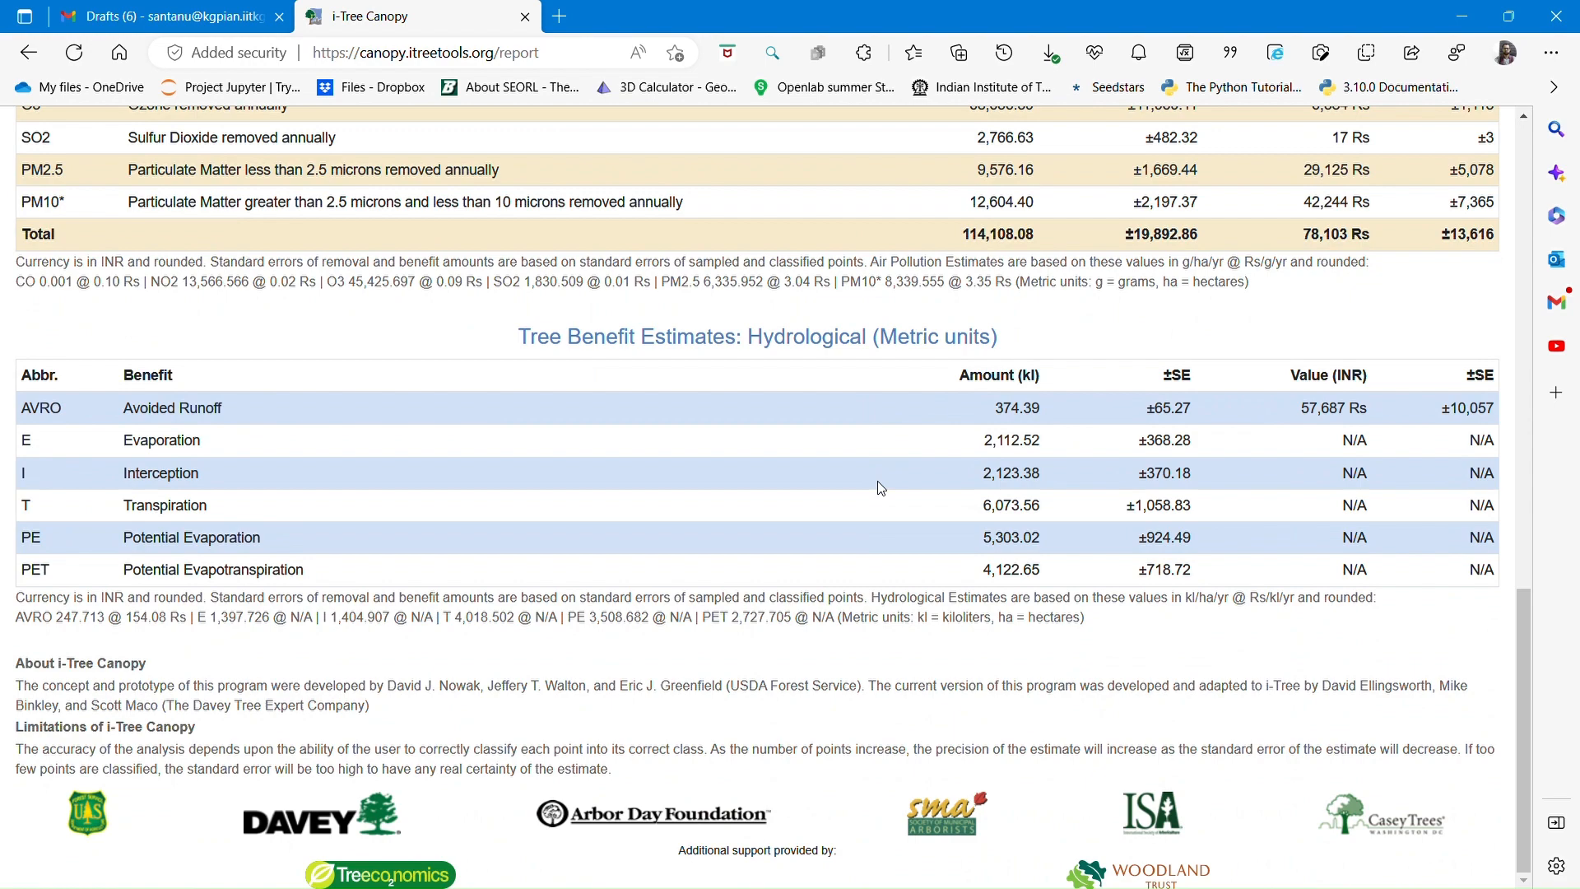
pyautogui.scroll(20, 877, 481)
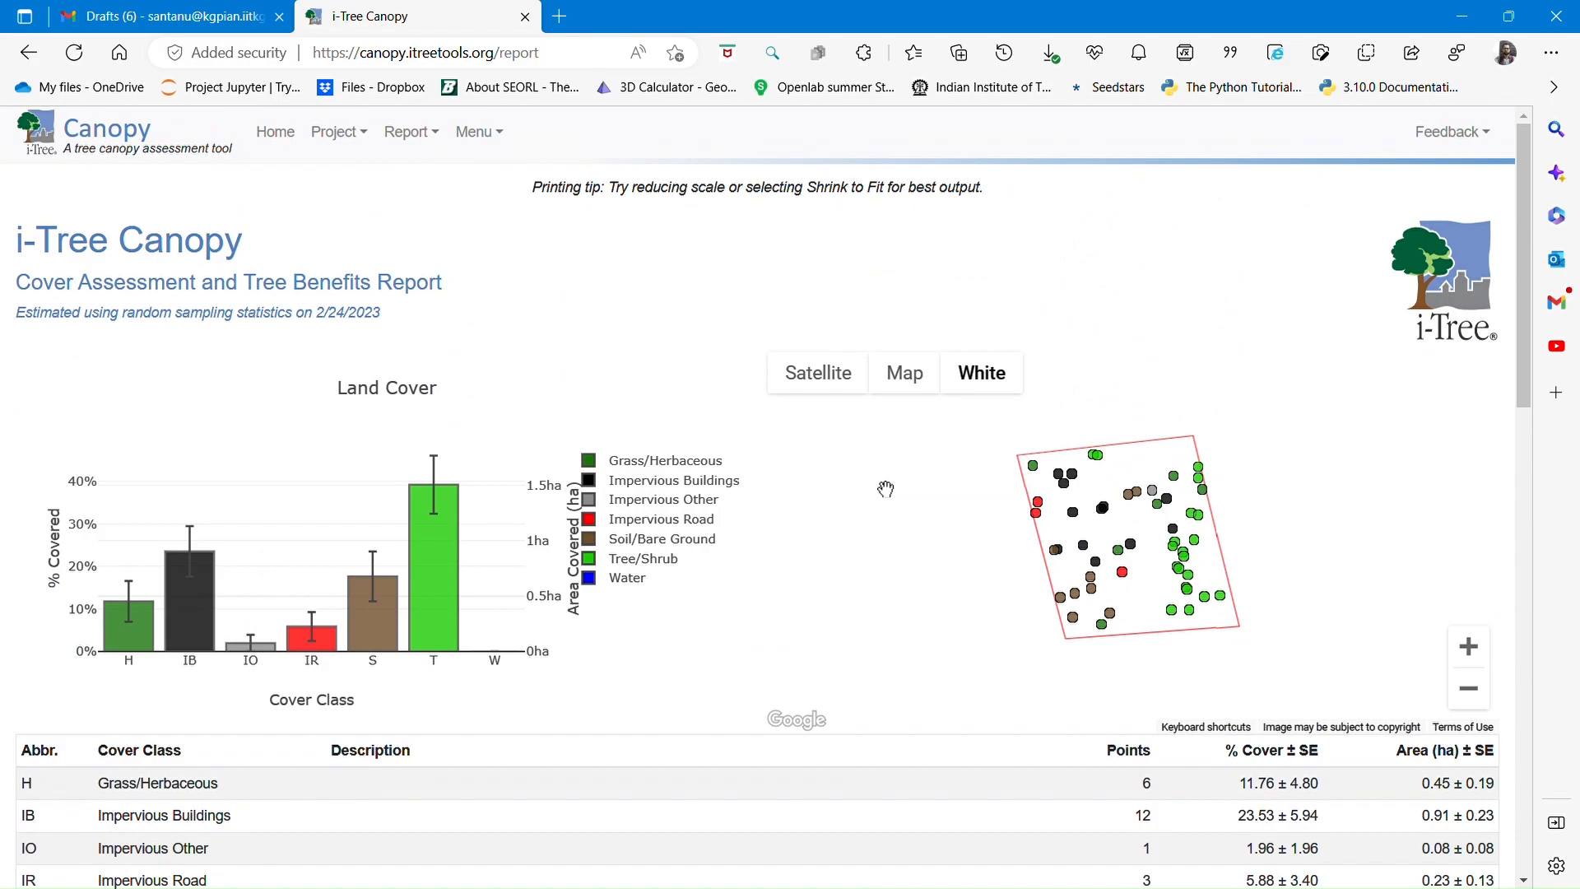
pyautogui.scroll(-20, 883, 487)
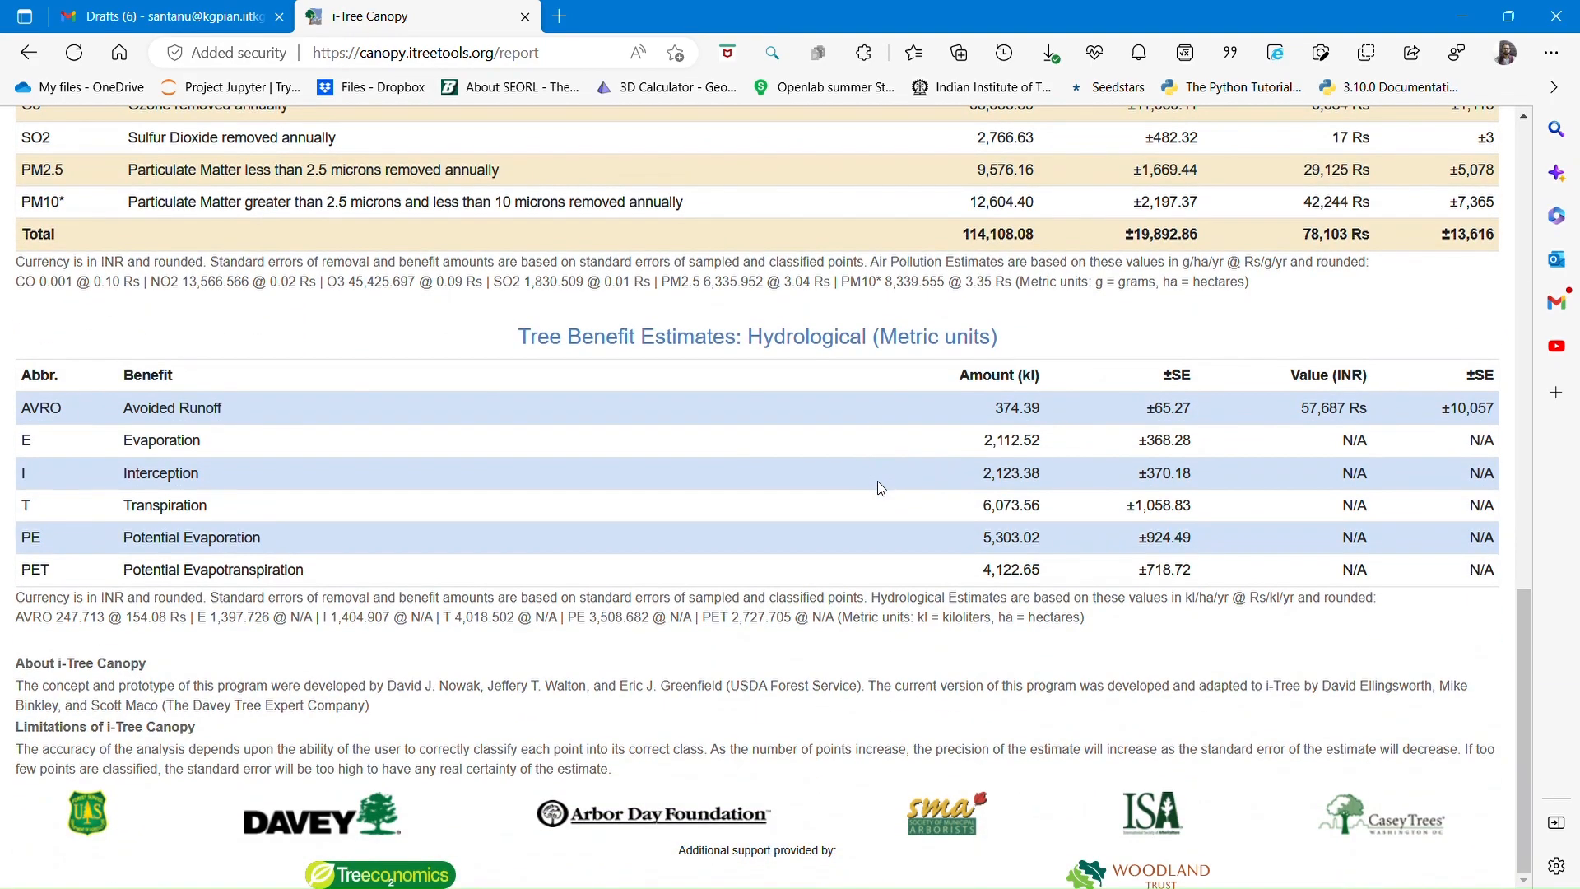